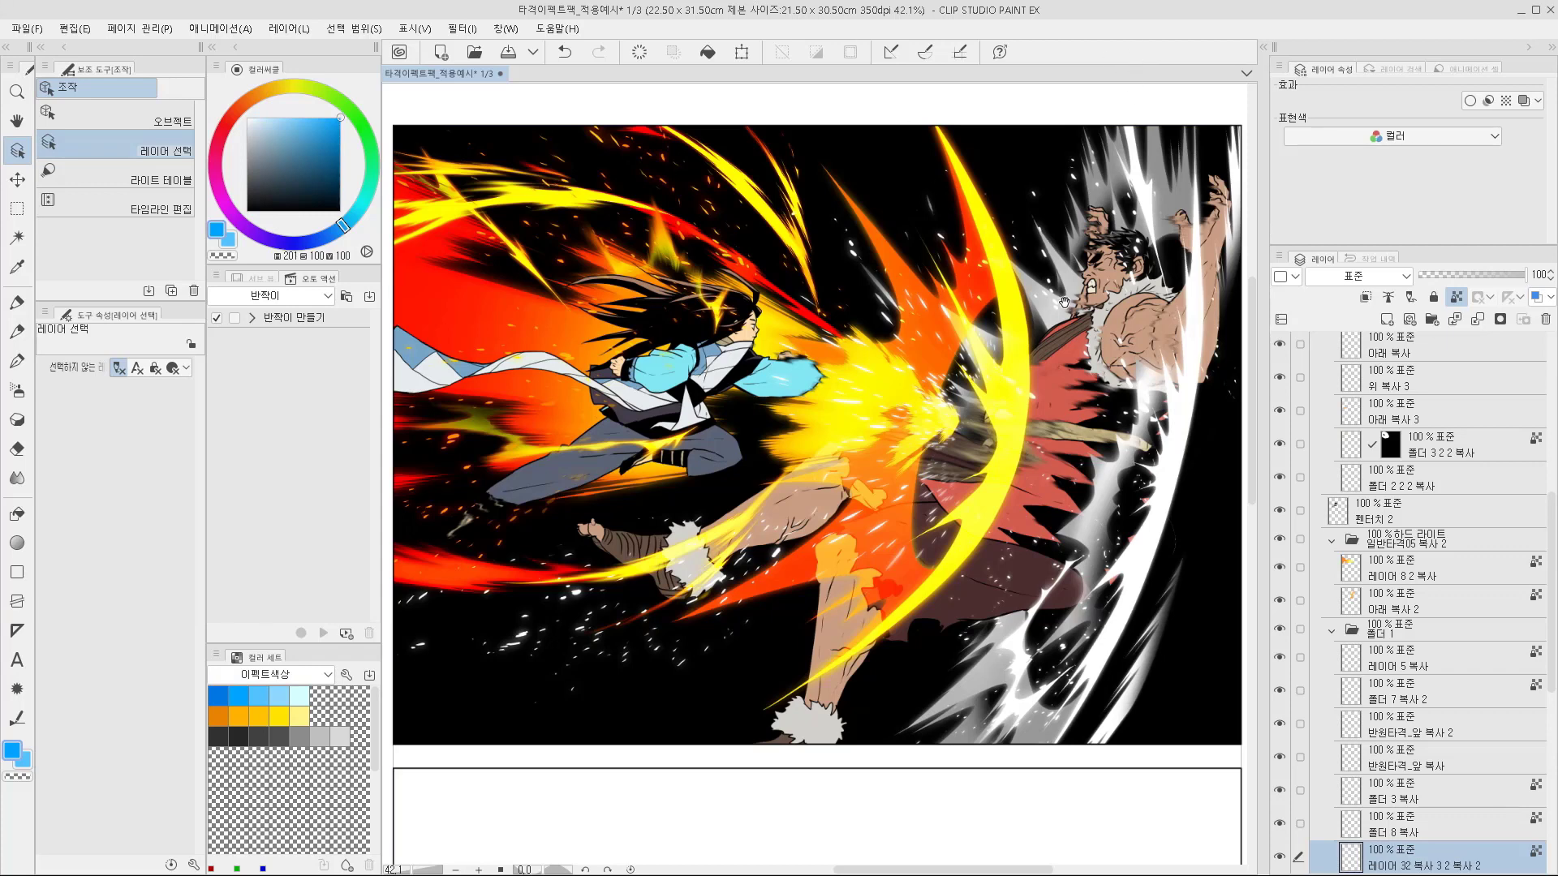
# Look through the effect pack's page files, from page0010 to page0014, for a suitable flow-line effect
pyautogui.moveTo(1064, 302); pyautogui.dragTo(1061, 307)
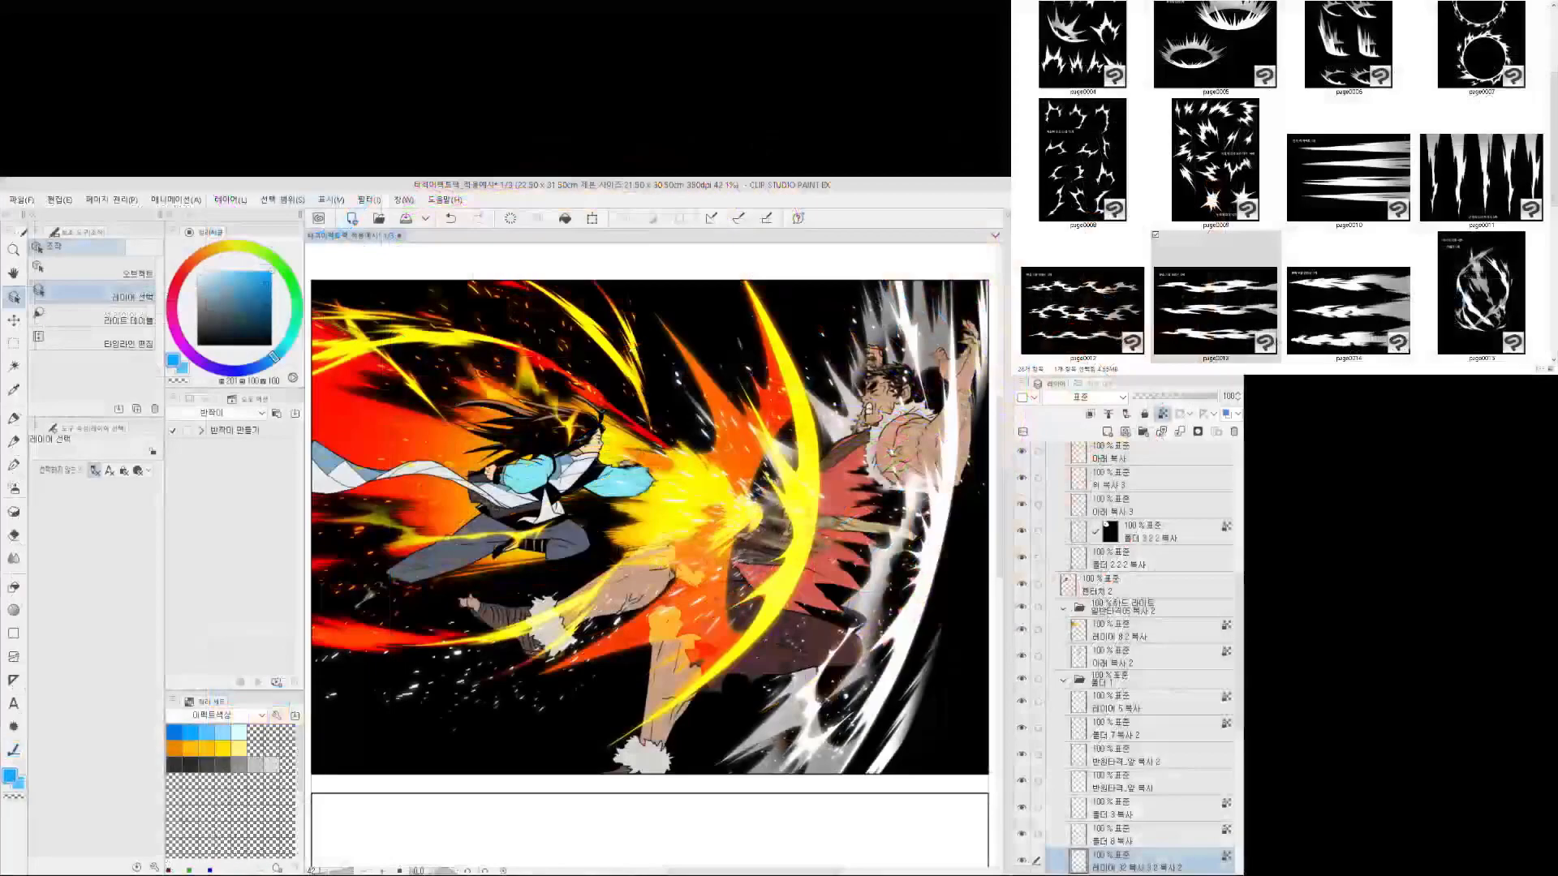
pyautogui.scroll(-5, 1331, 232)
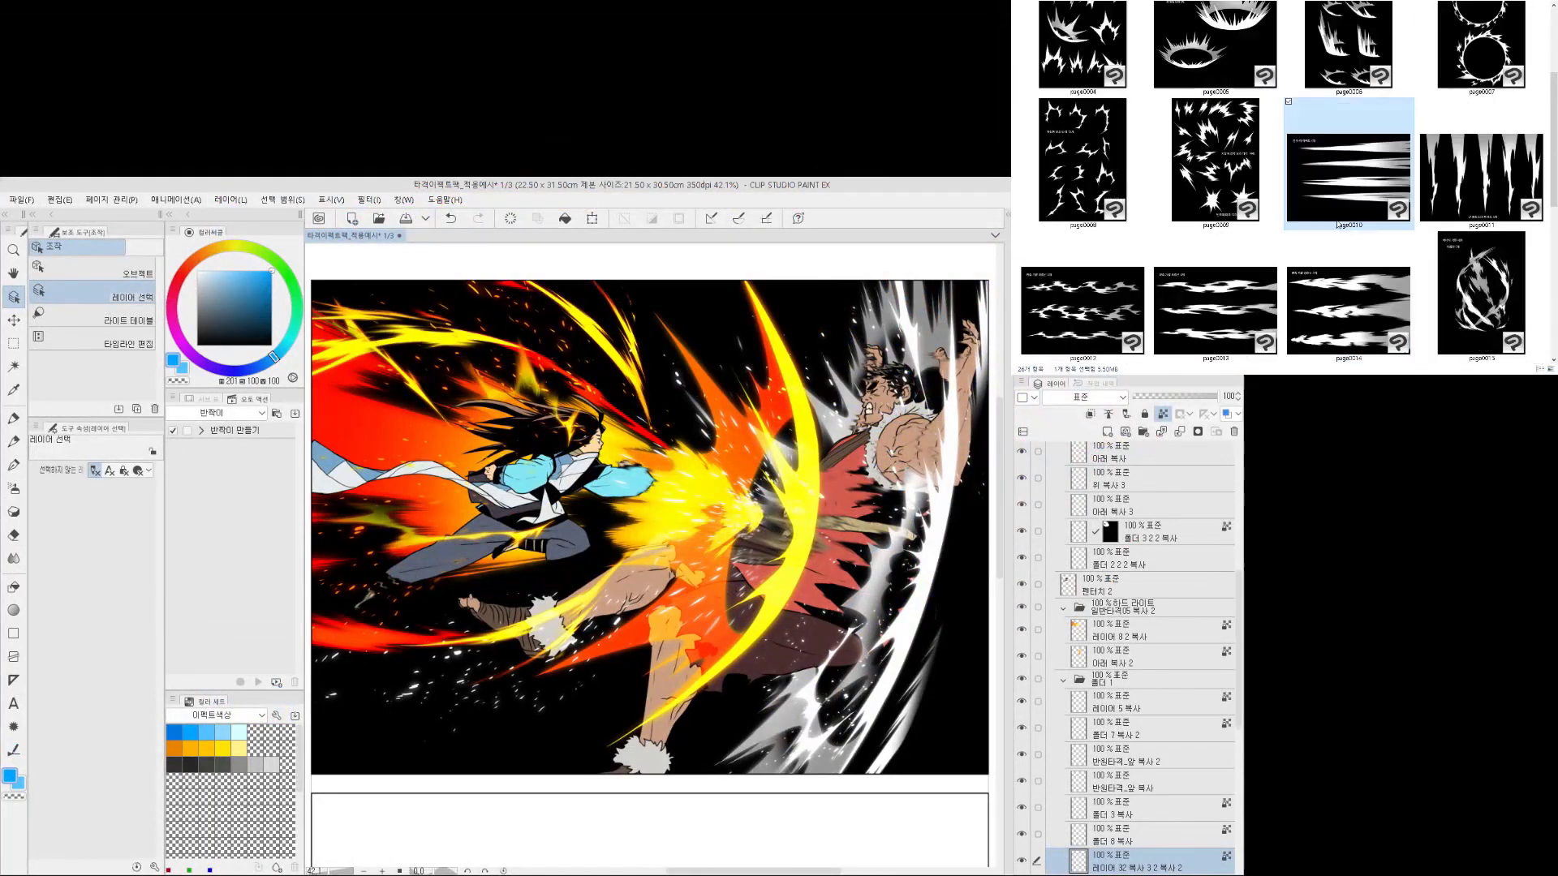
pyautogui.scroll(5, 1332, 233)
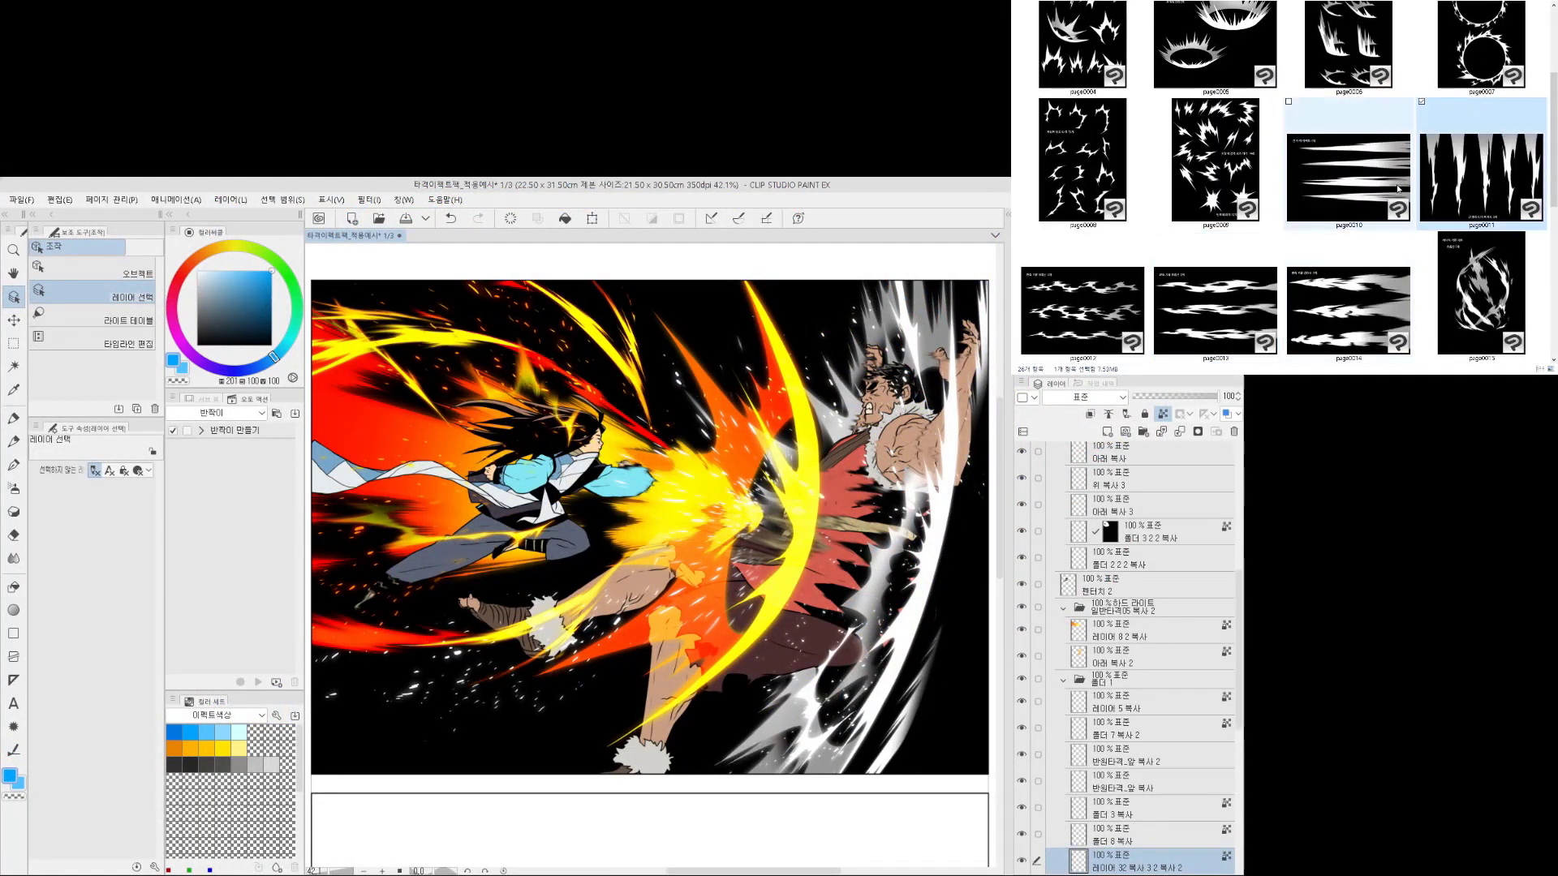
pyautogui.click(1086, 315)
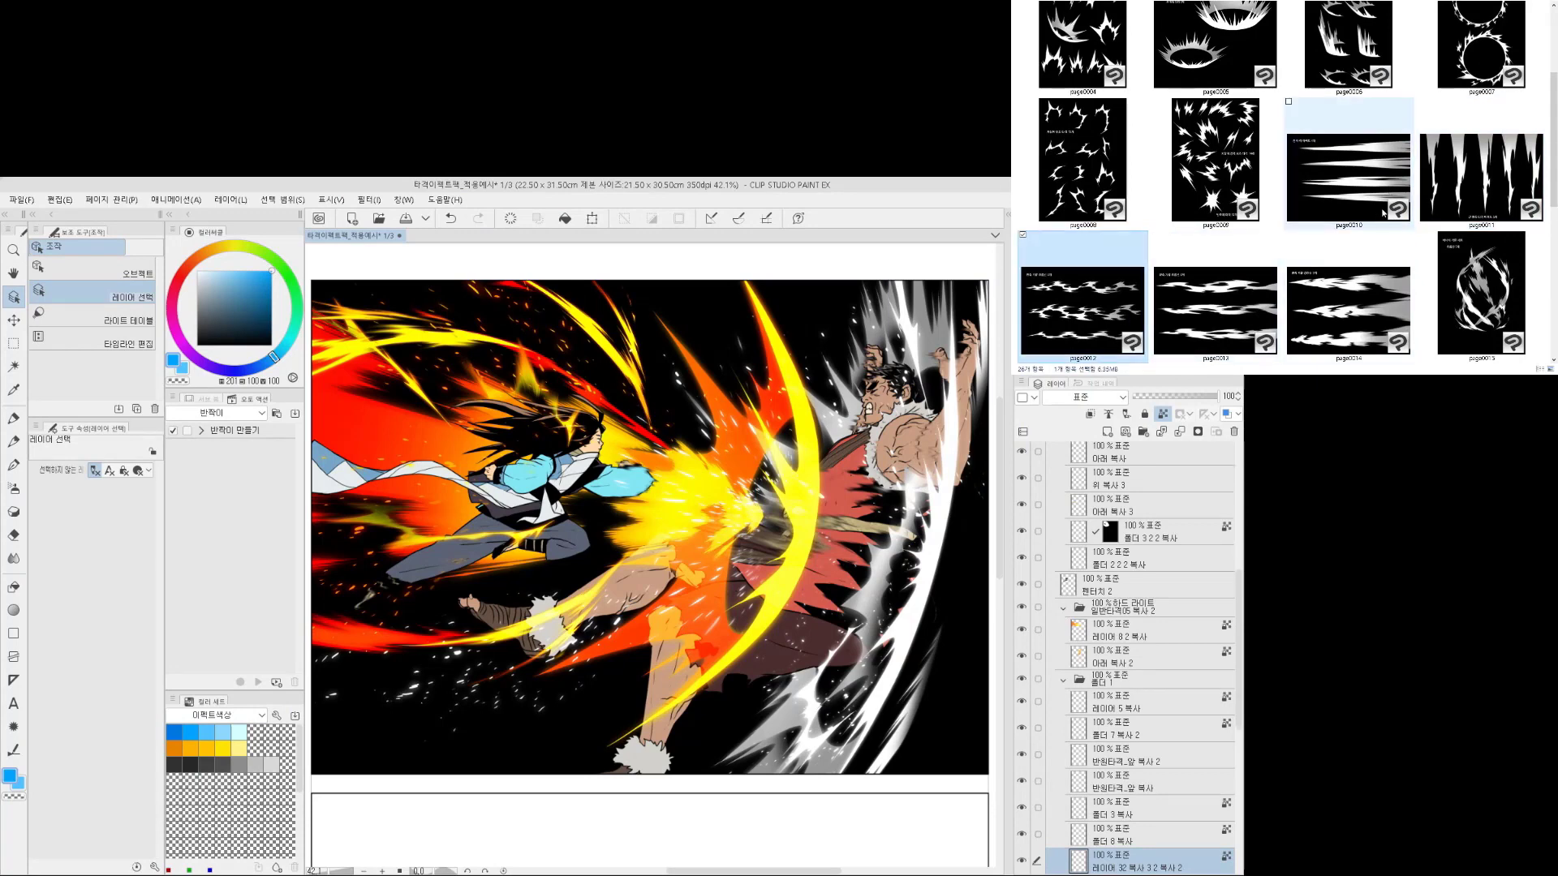
pyautogui.click(1377, 202)
pyautogui.click(1457, 185)
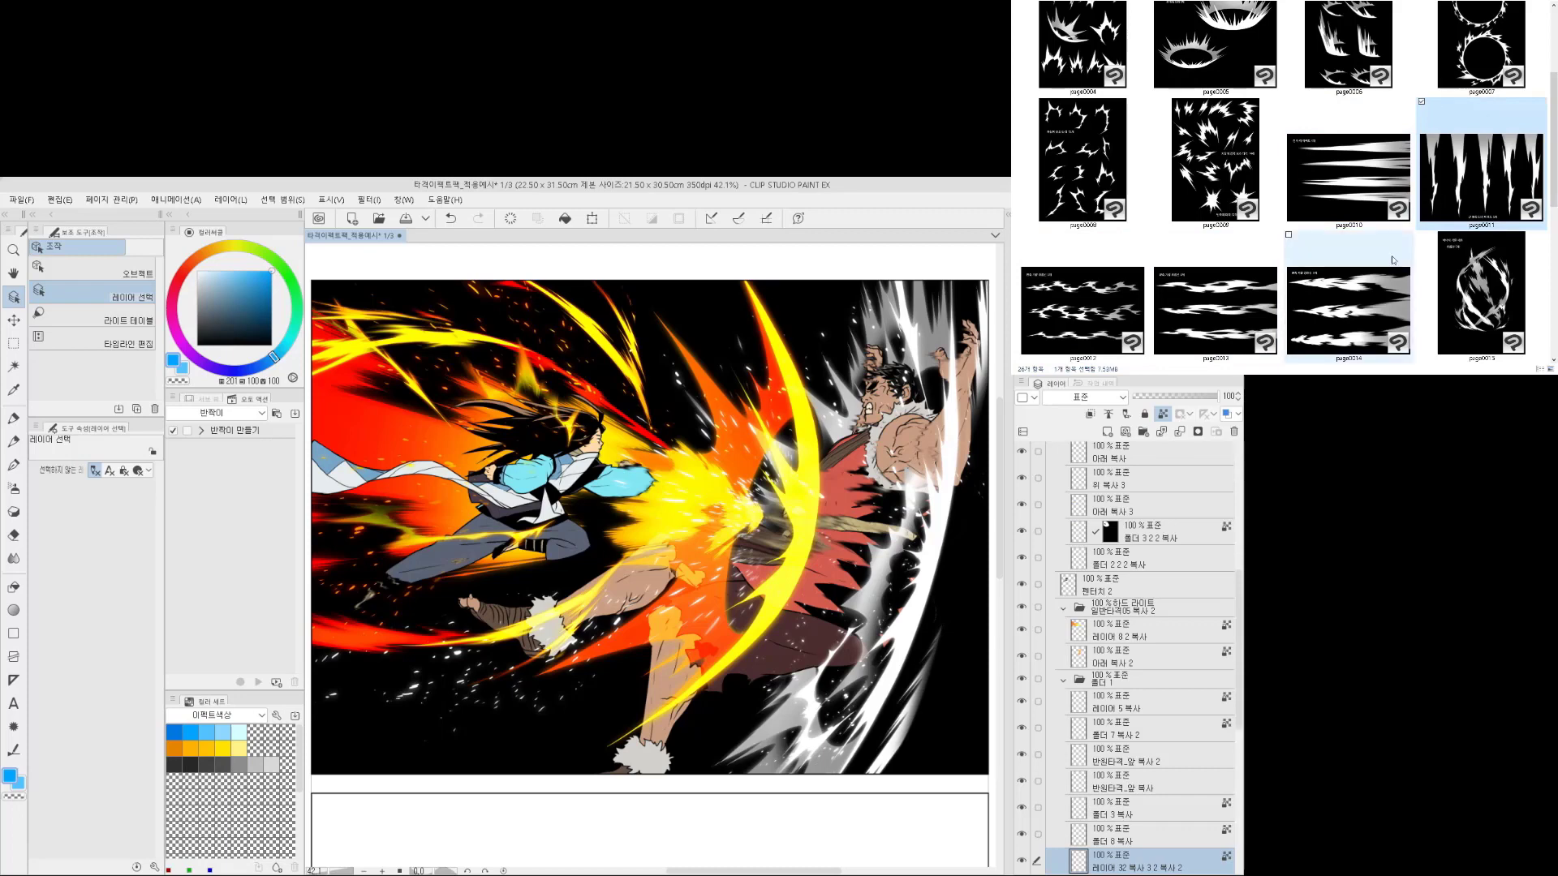
pyautogui.click(1362, 314)
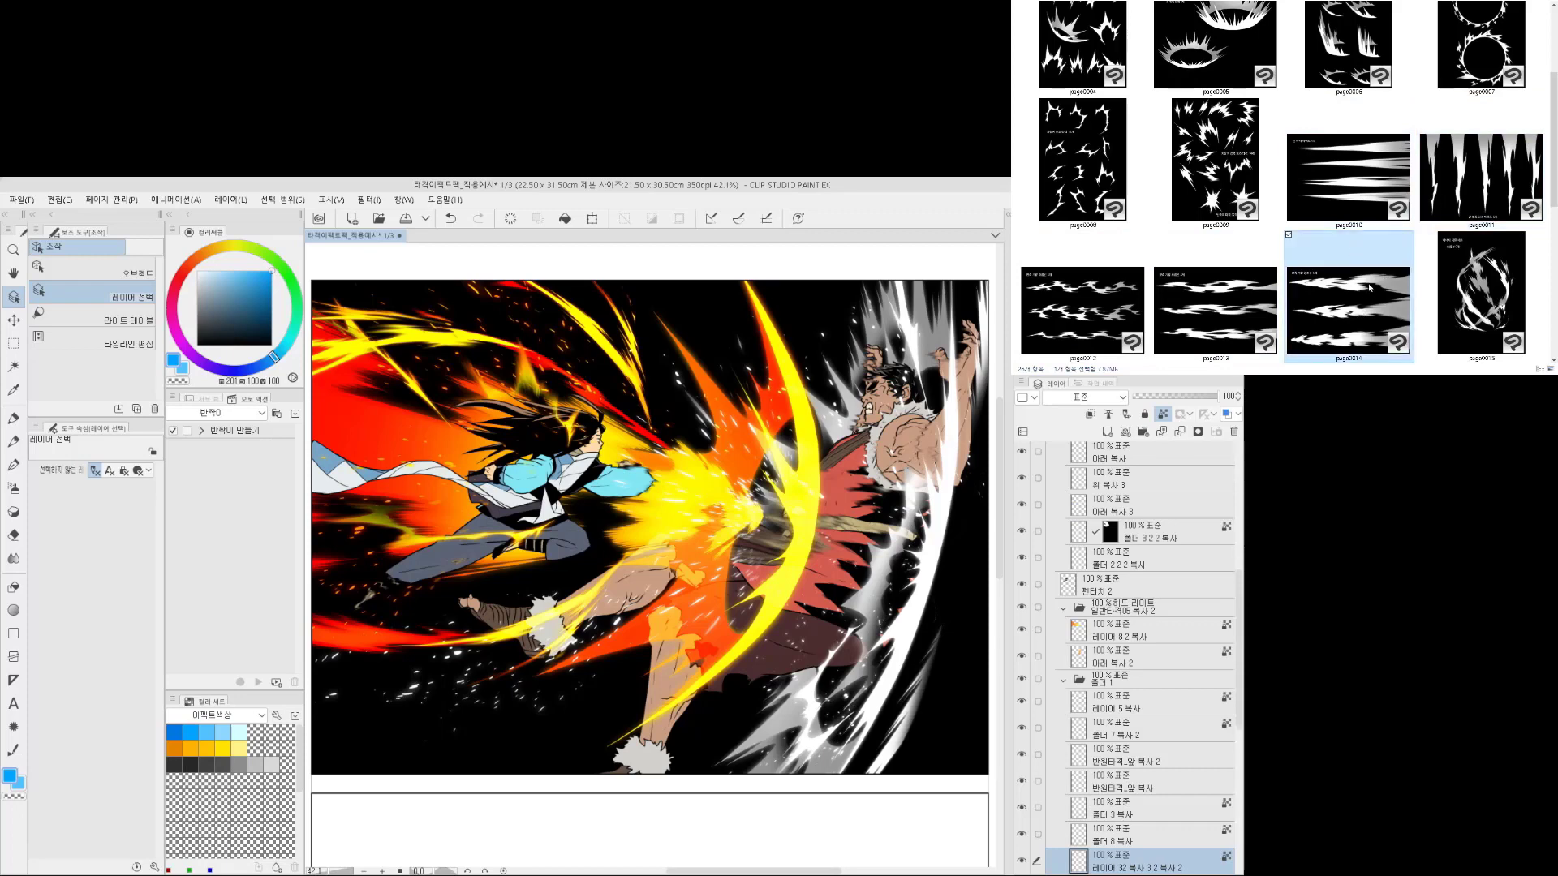
pyautogui.scroll(-1, 1371, 282)
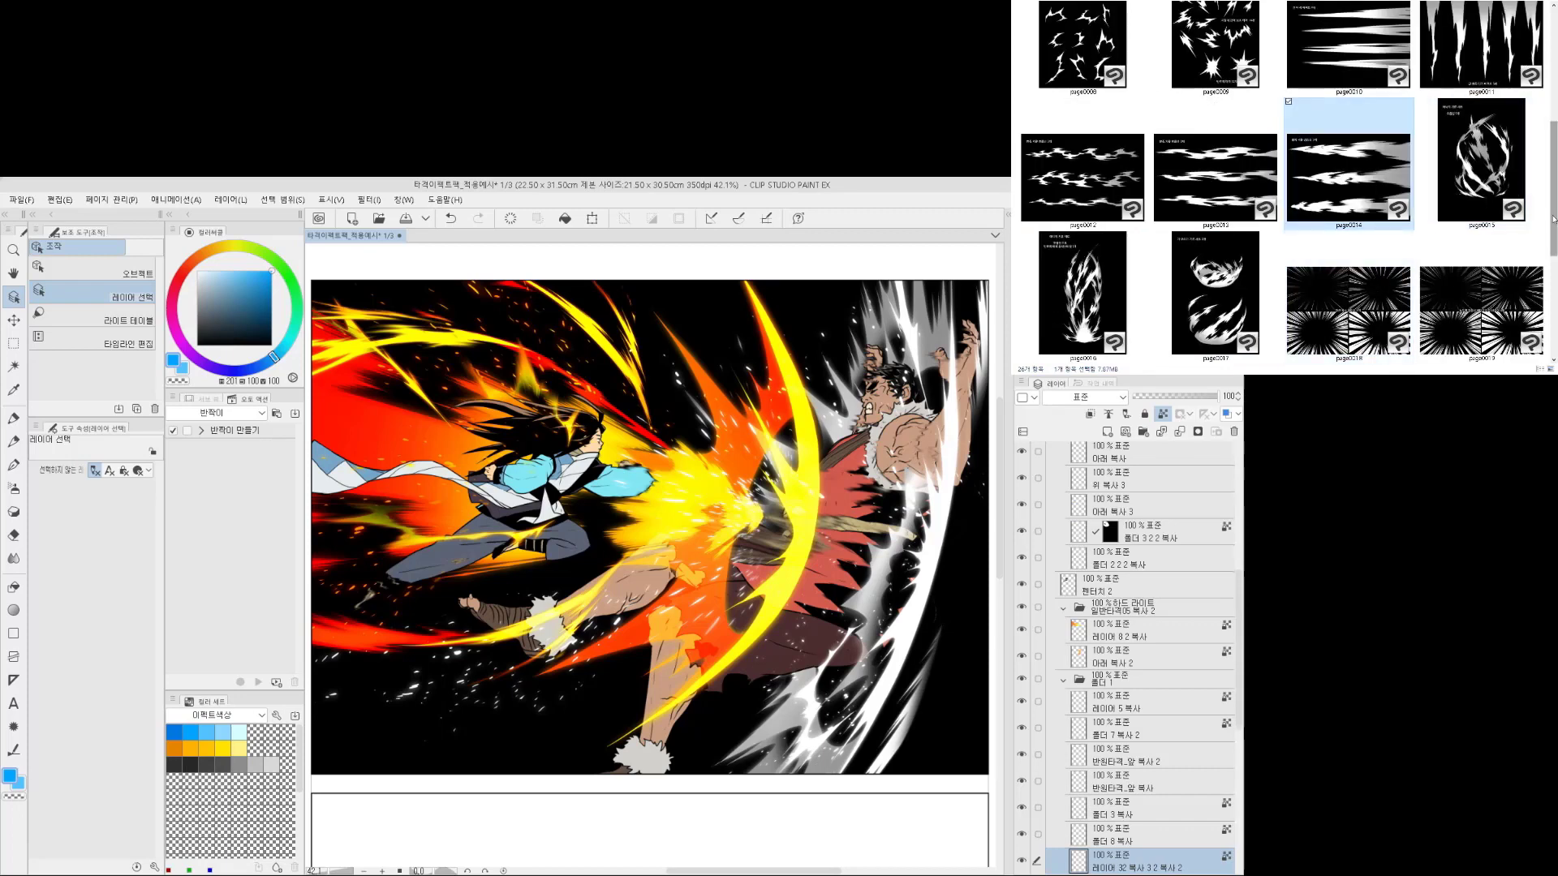
pyautogui.moveTo(1553, 218); pyautogui.dragTo(1556, 203)
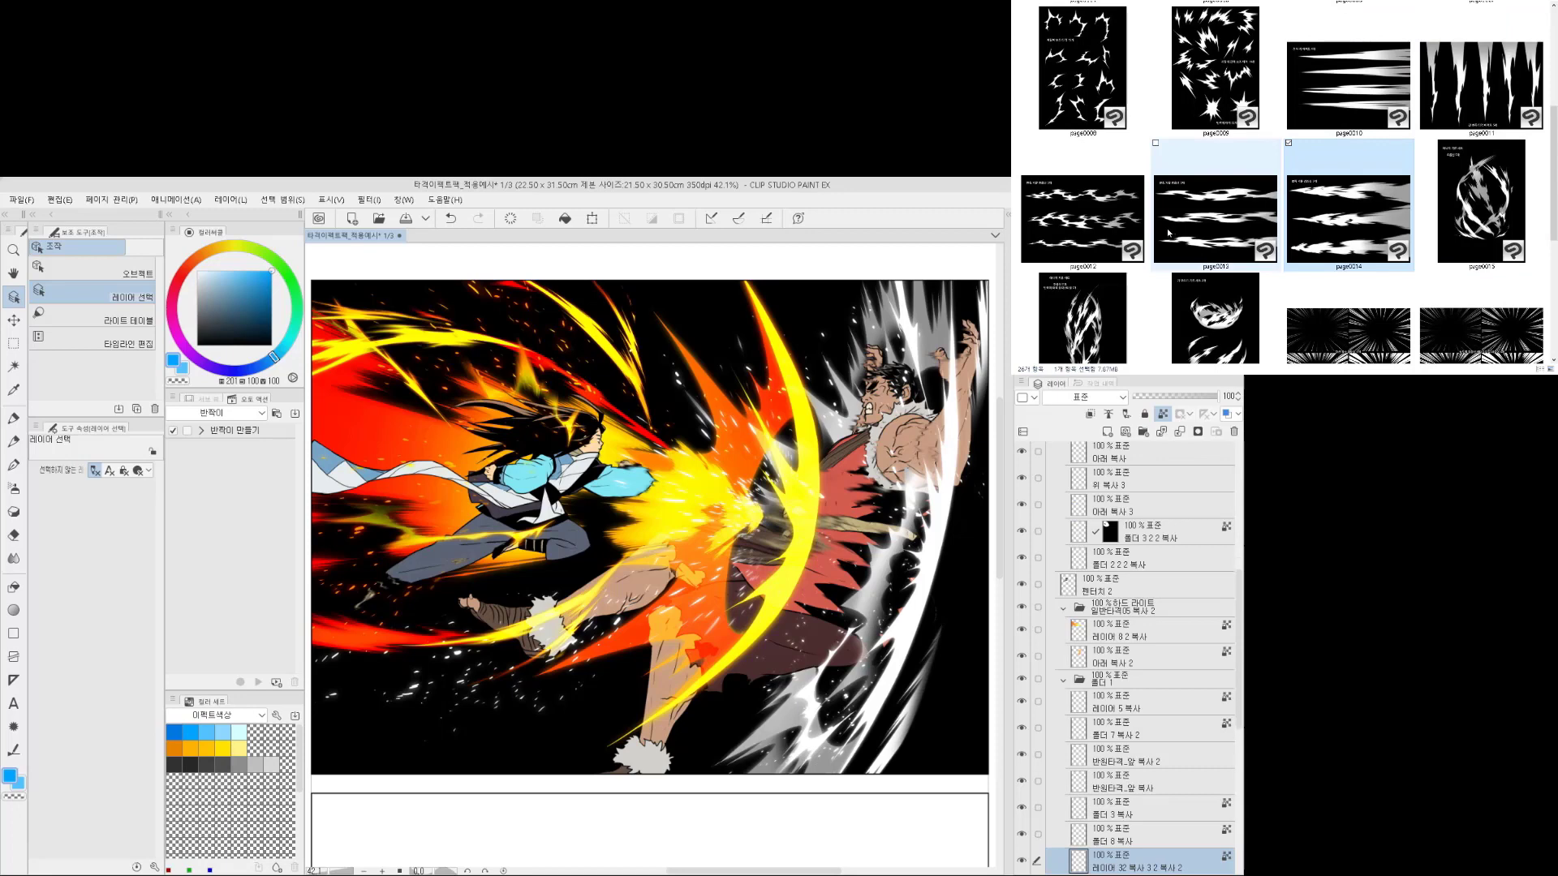
# Open the effect page page0012 as a new document alongside the fight illustration
pyautogui.click(1073, 237)
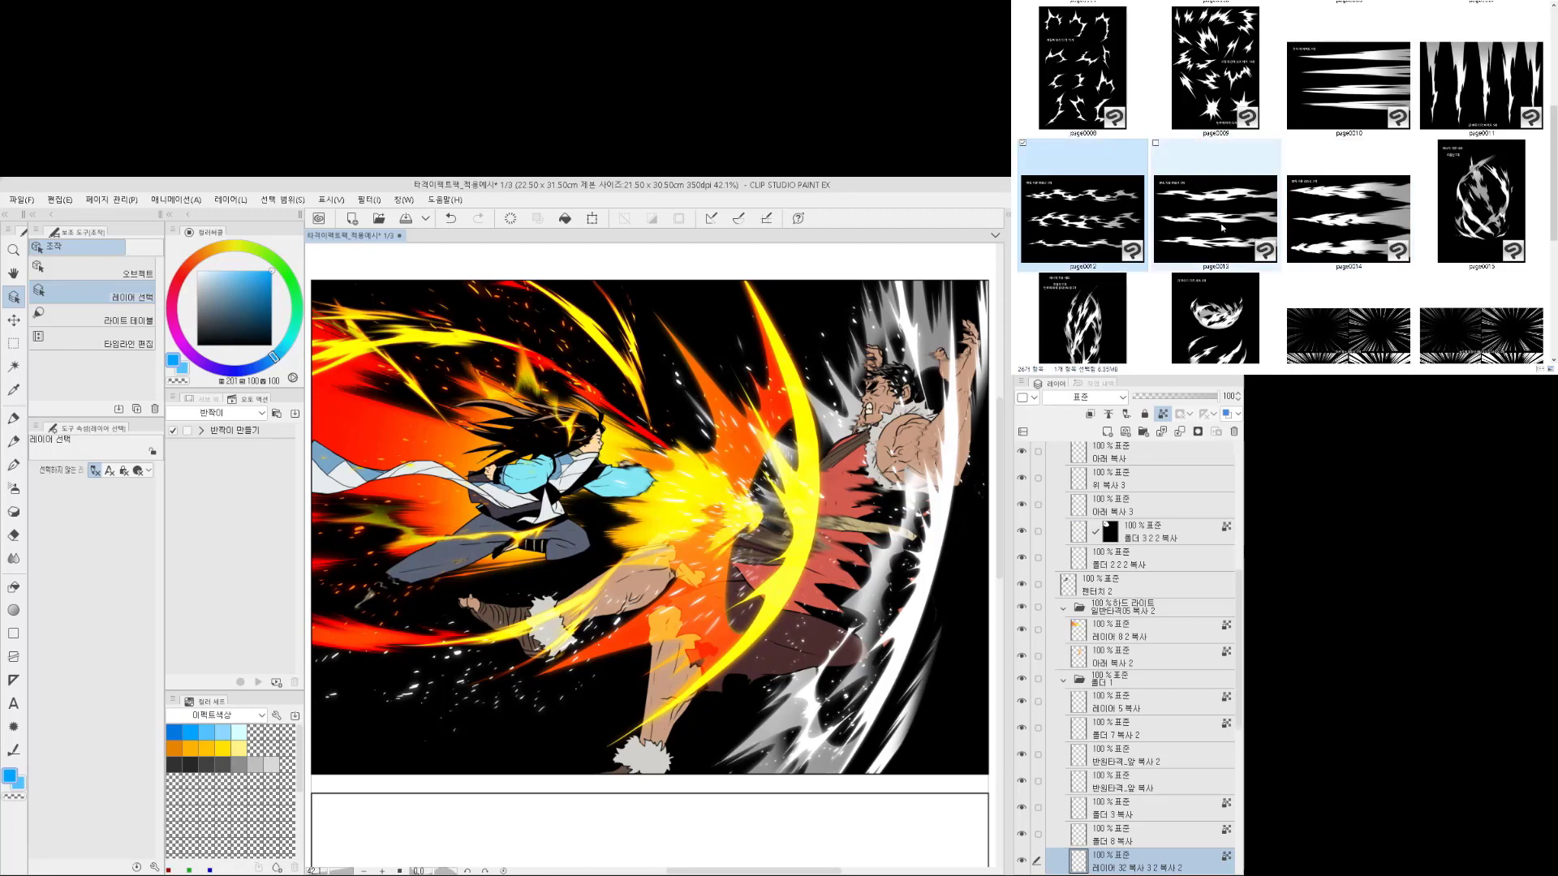
pyautogui.click(1192, 221)
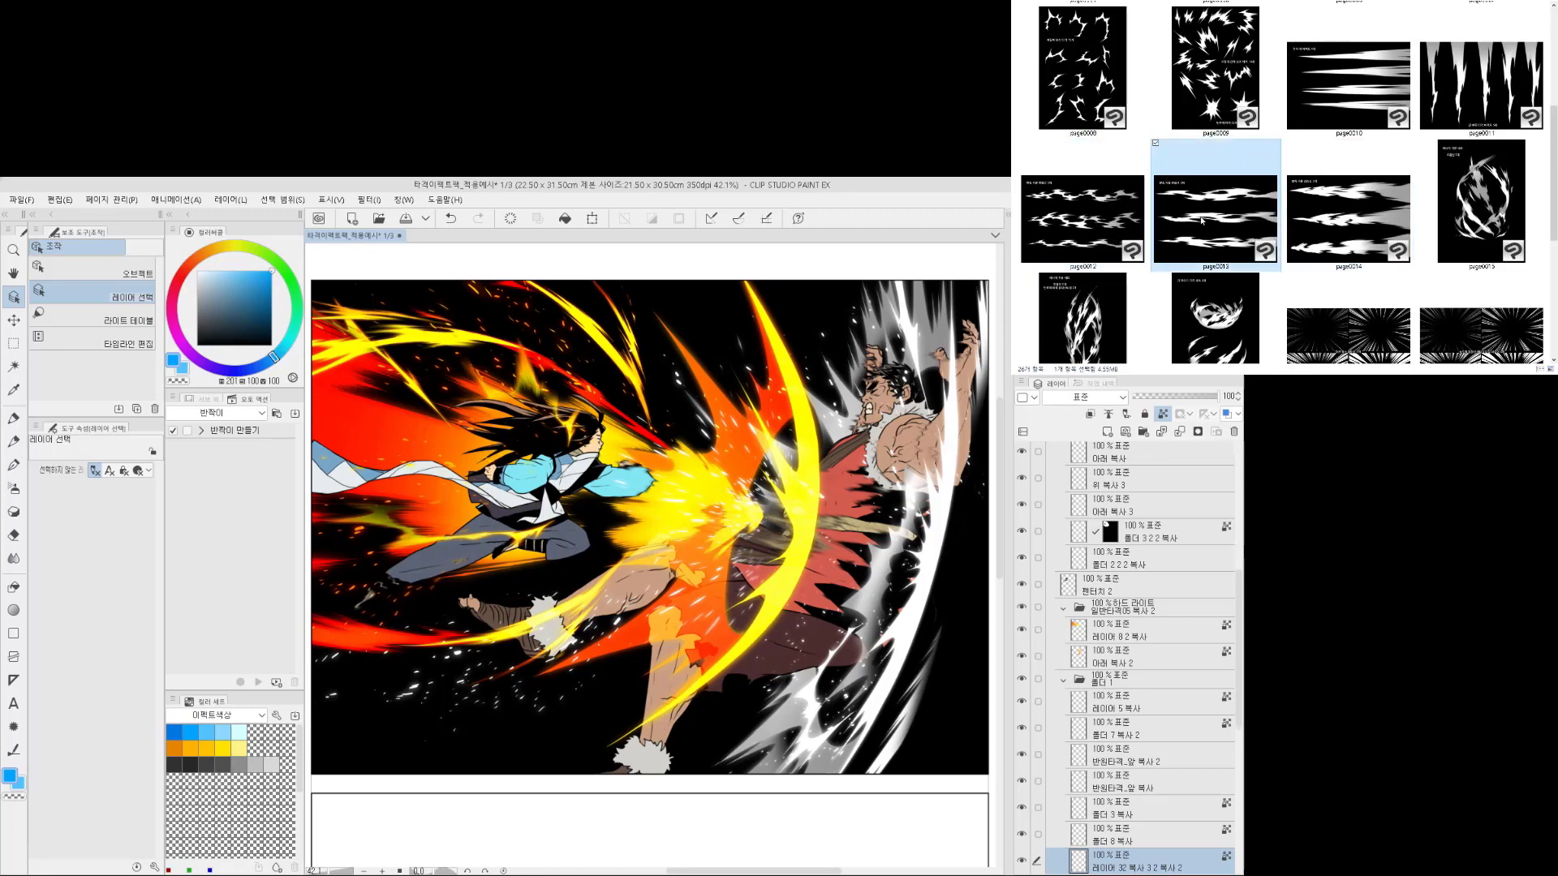
pyautogui.click(1086, 226)
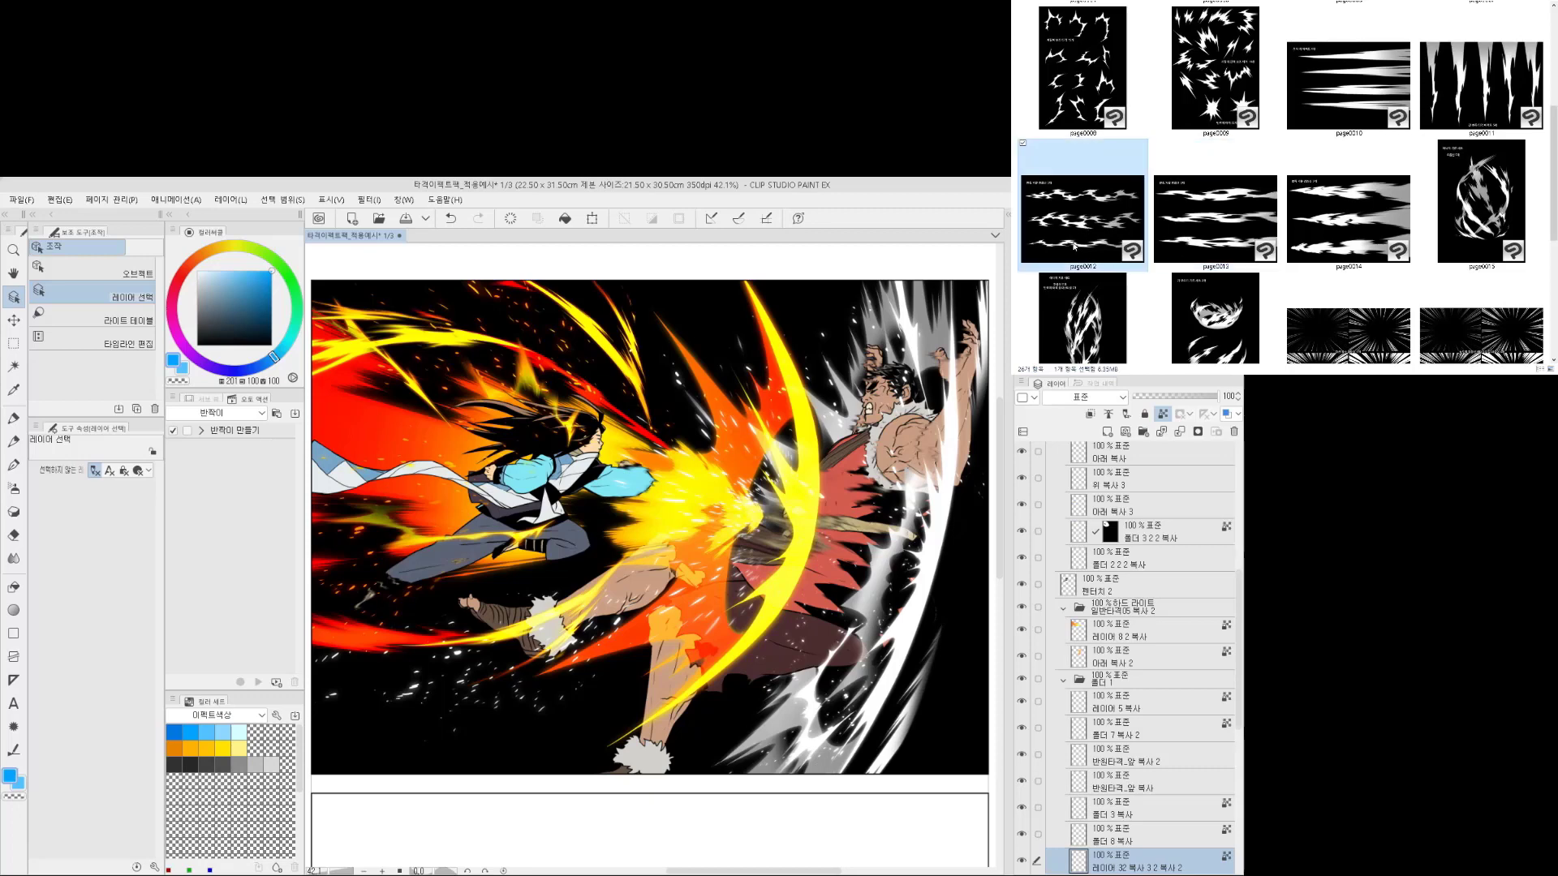
pyautogui.moveTo(1070, 226); pyautogui.dragTo(733, 476)
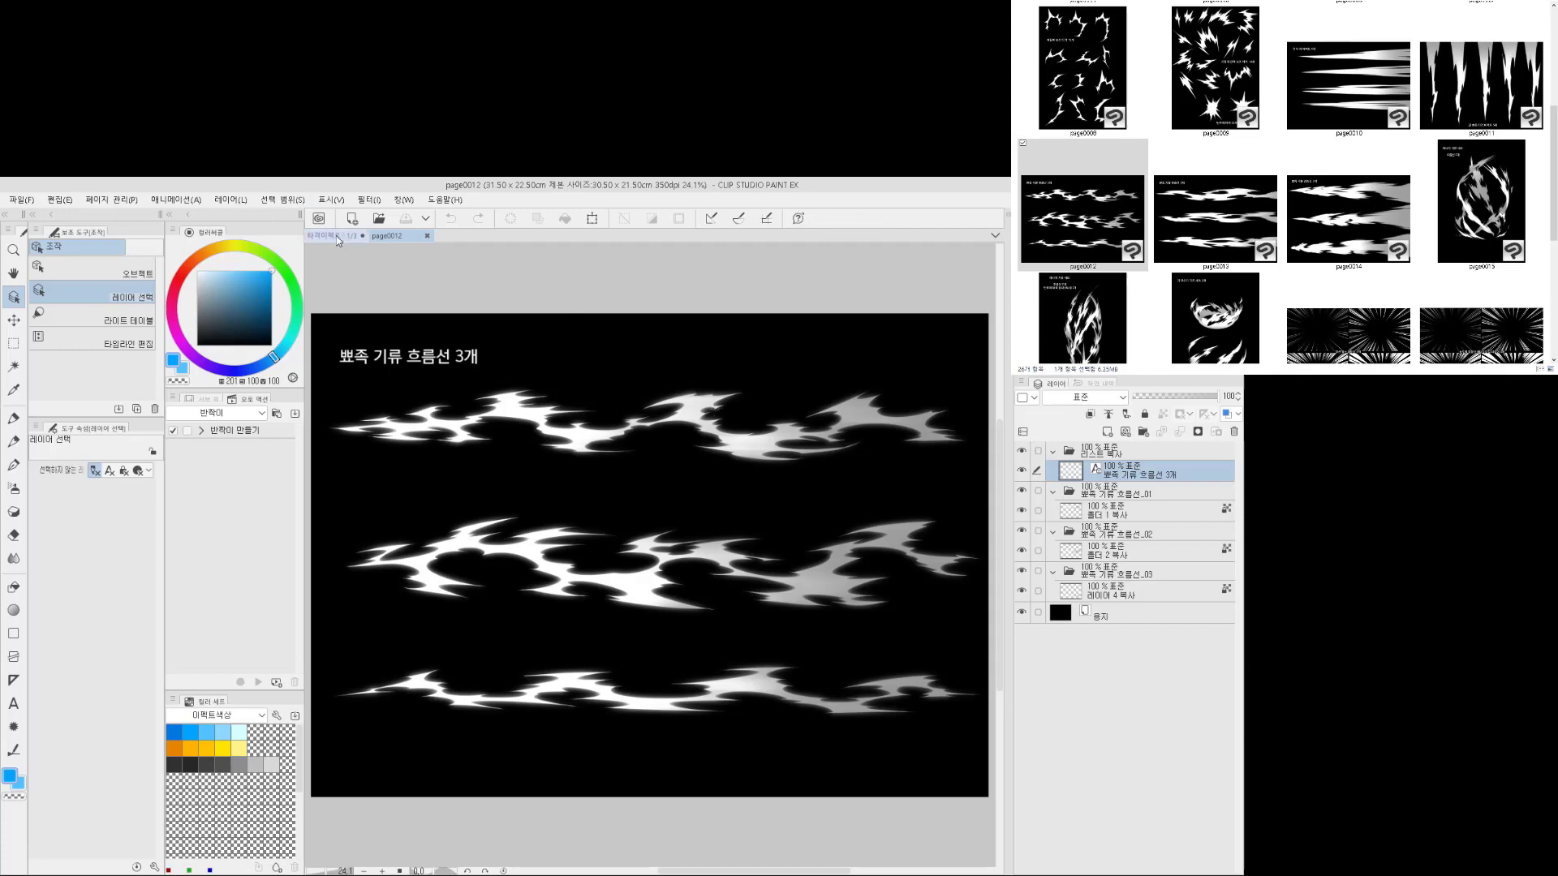
# Copy the uppermost spiky flow line's layer, 폴더 1 복사, from page0012 and return to the fight illustration
pyautogui.click(376, 237)
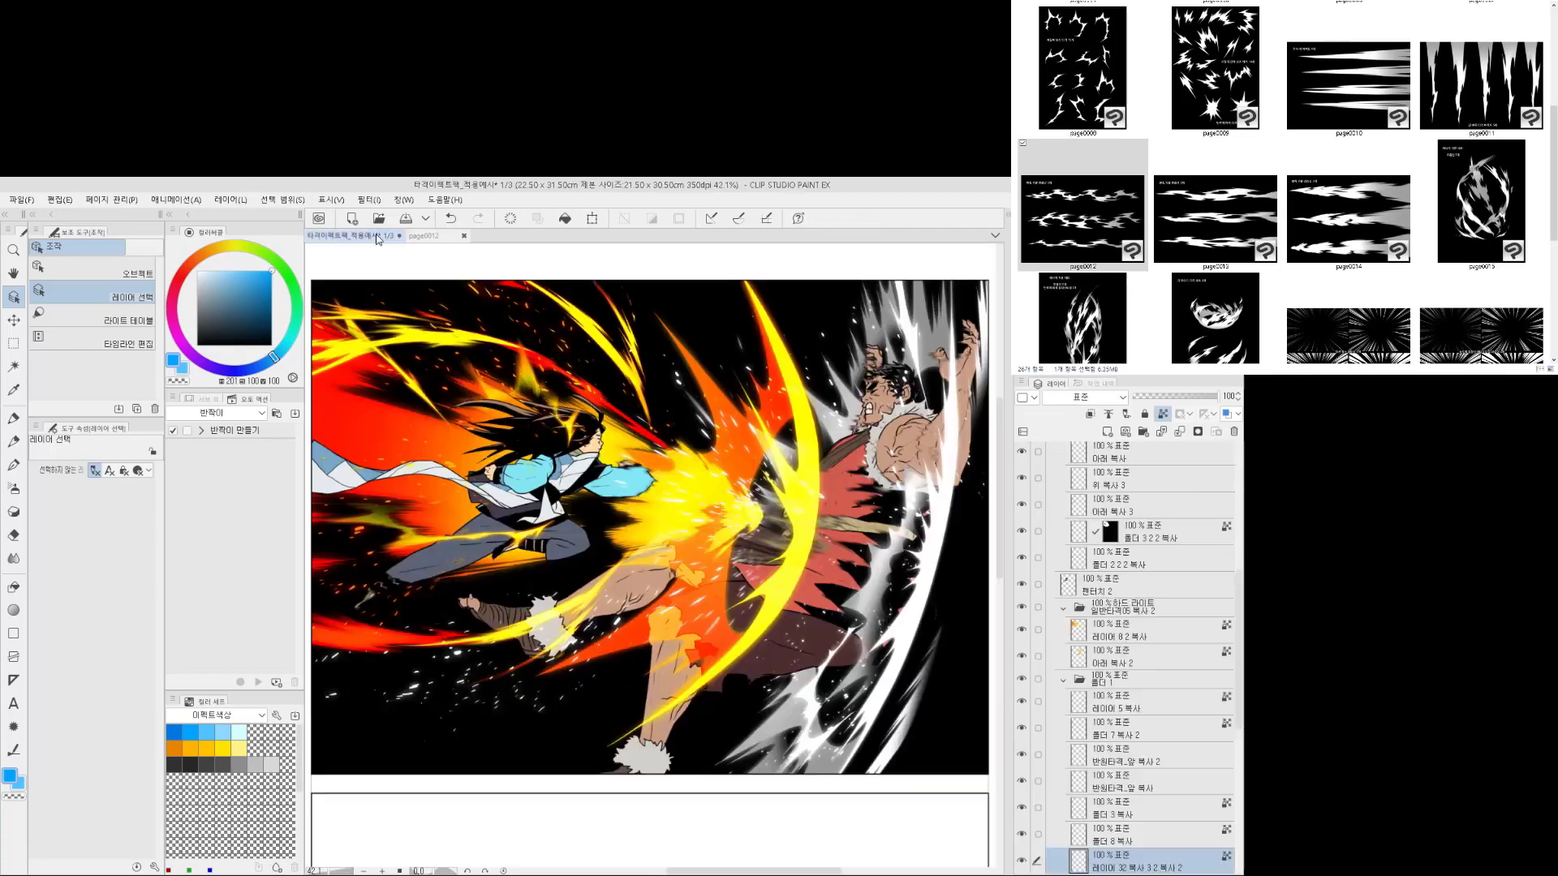
pyautogui.click(423, 236)
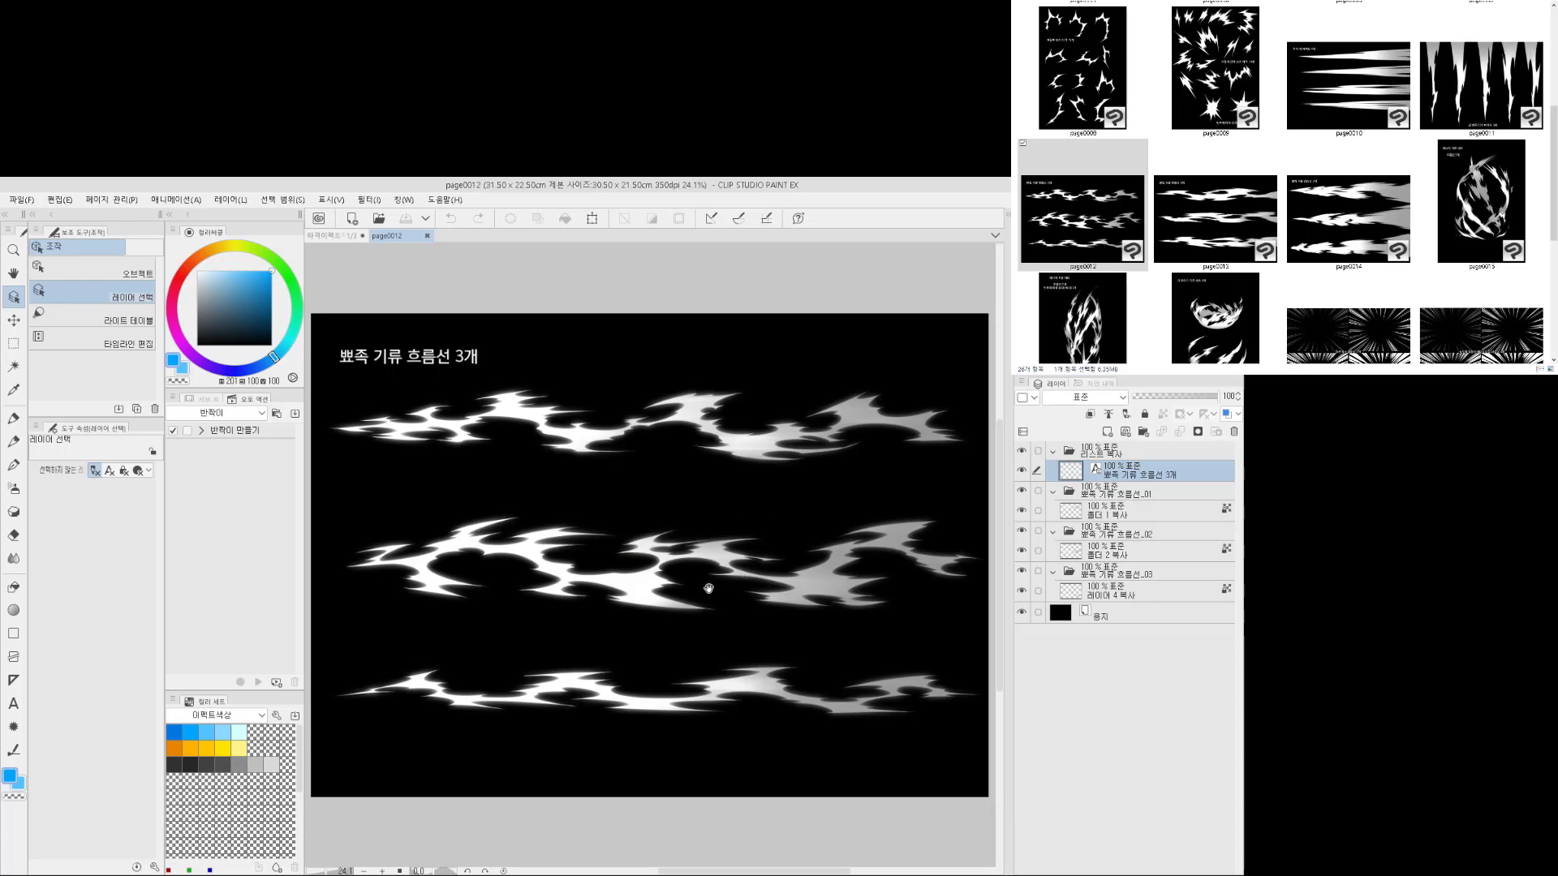
pyautogui.click(582, 439)
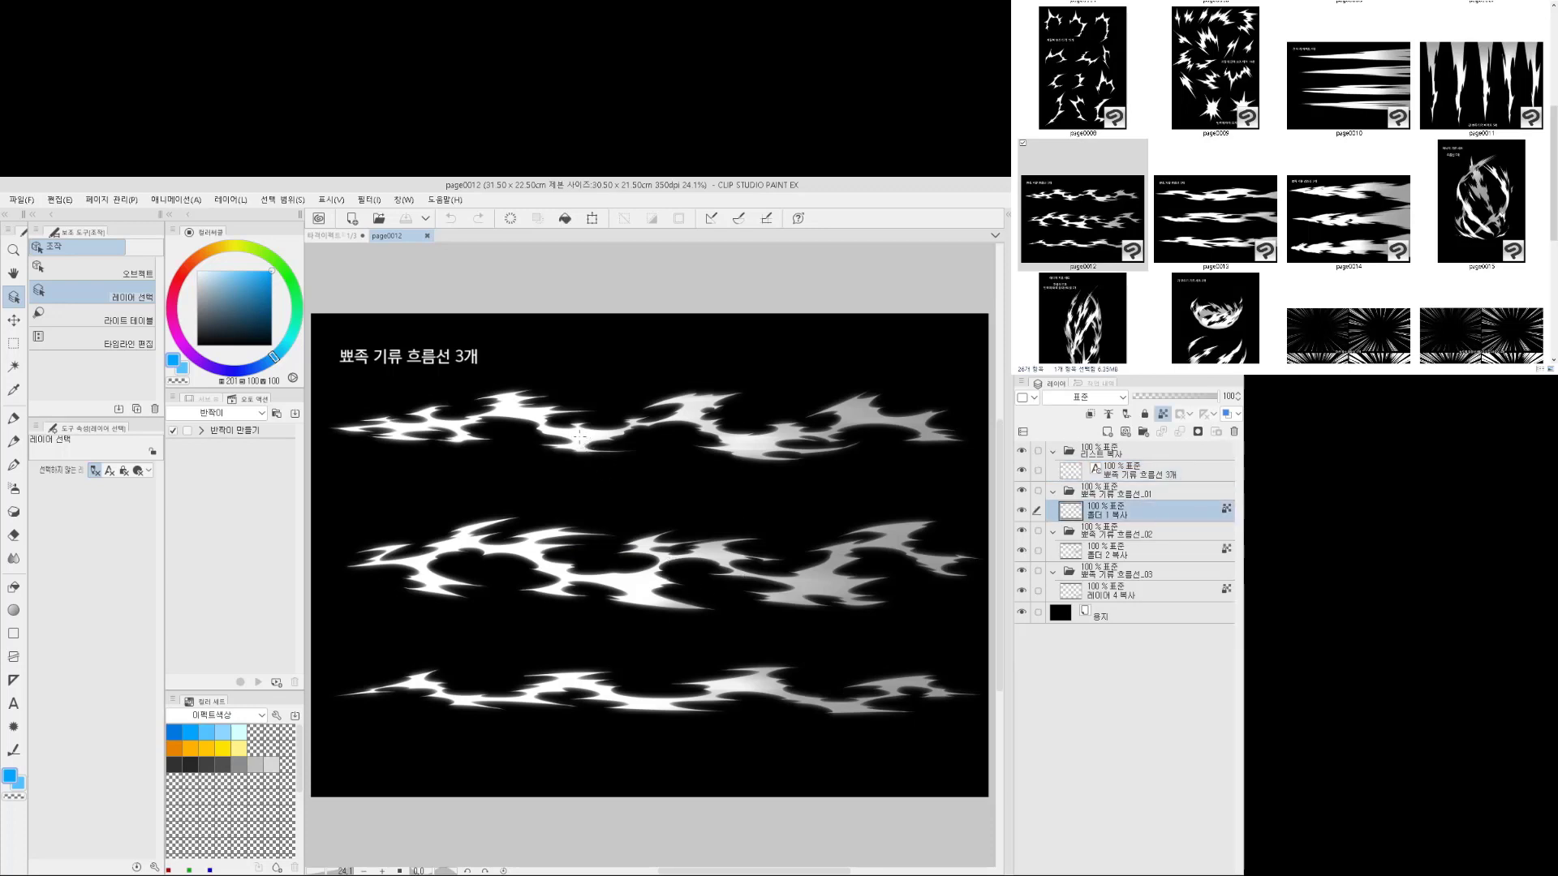
pyautogui.click(349, 236)
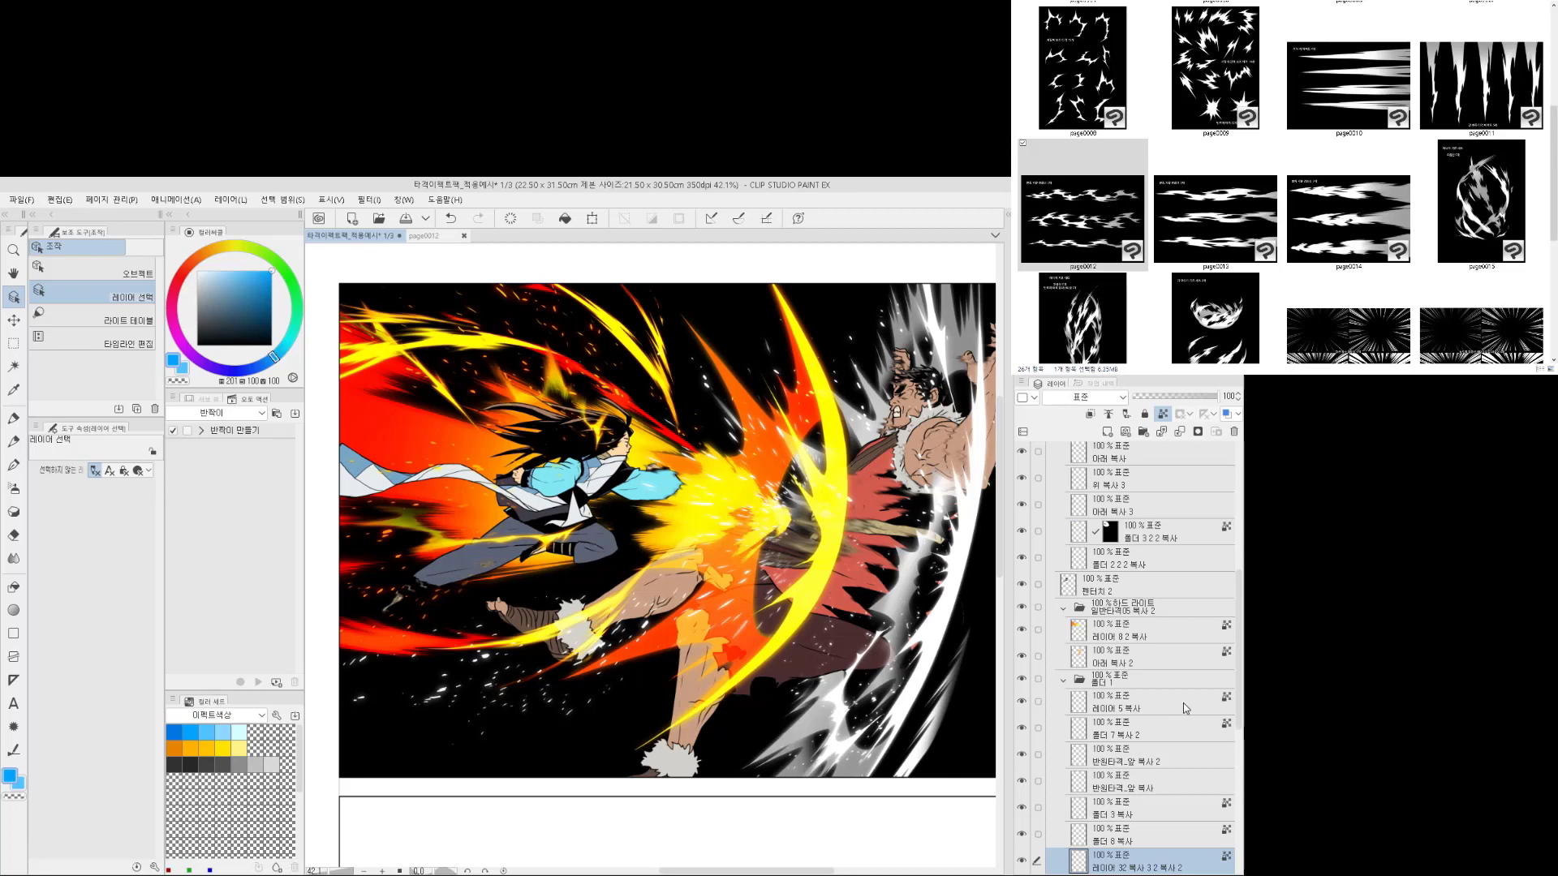
# Check which character the 펜터치 2 layer contains by hiding it and showing it again
pyautogui.scroll(-3, 1095, 730)
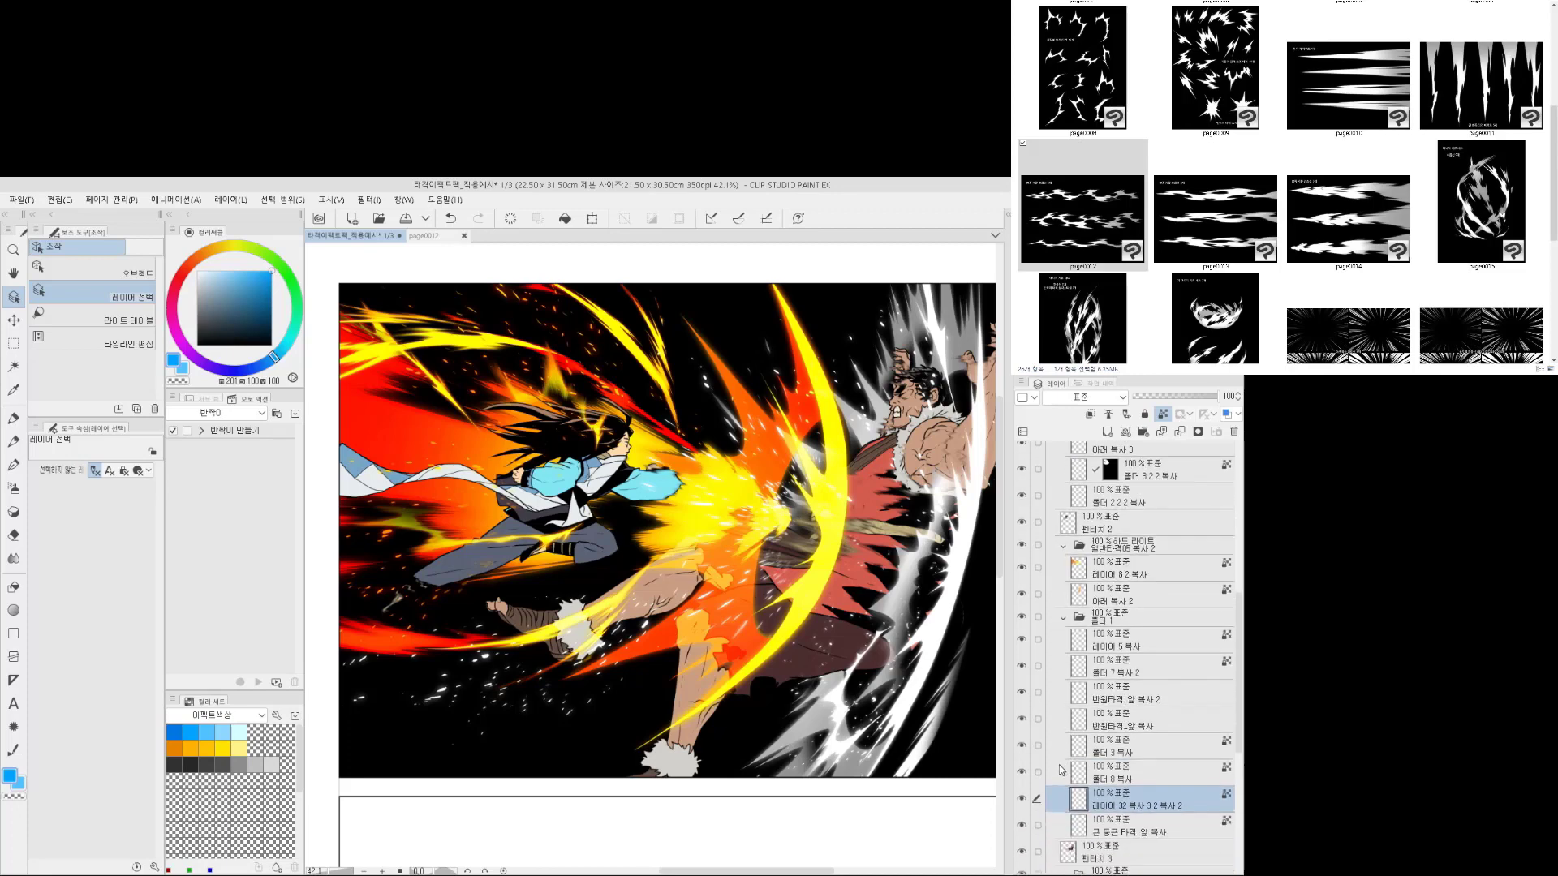
pyautogui.click(1110, 568)
pyautogui.click(1114, 595)
pyautogui.click(1120, 670)
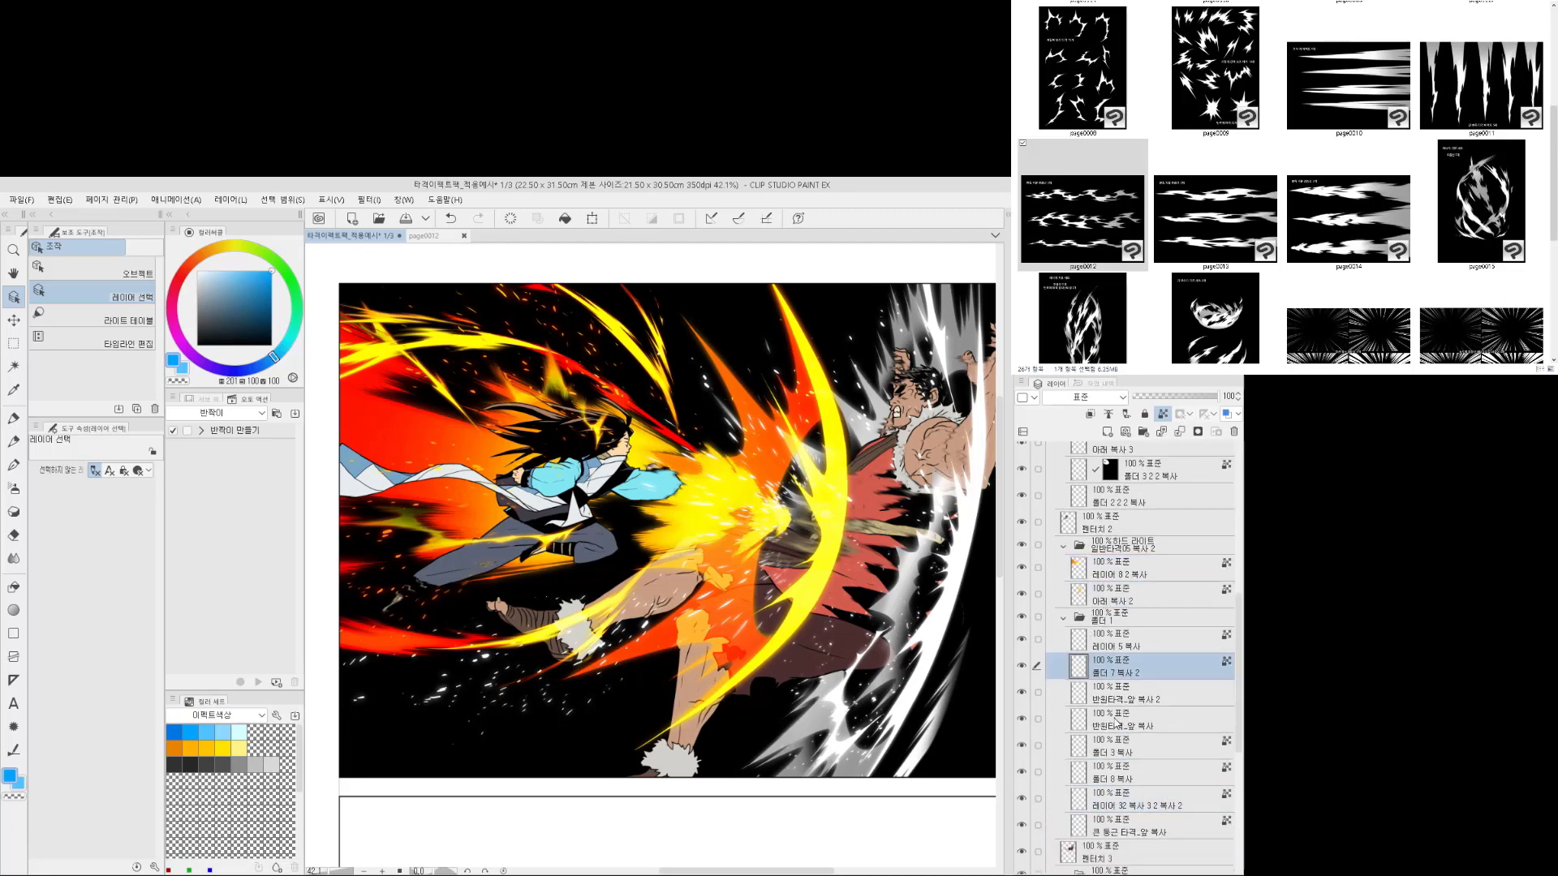
pyautogui.click(1113, 619)
pyautogui.click(1117, 568)
pyautogui.click(1124, 525)
pyautogui.click(1021, 524)
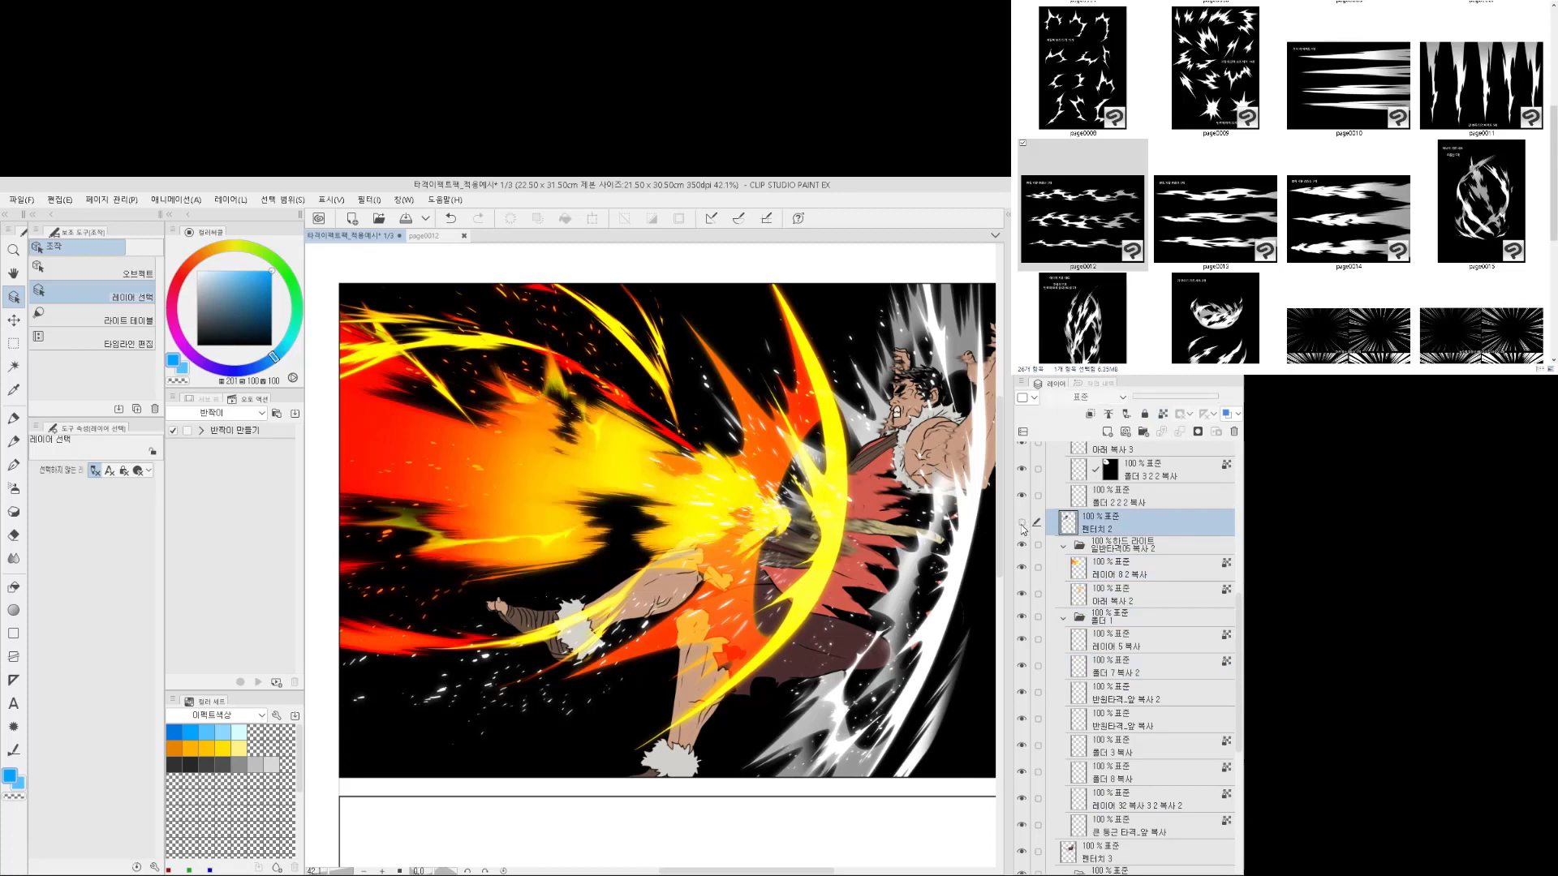
pyautogui.click(1021, 523)
# Check which artwork the 펜터치 3 layer contains by turning its visibility off and on
pyautogui.scroll(-3, 1124, 770)
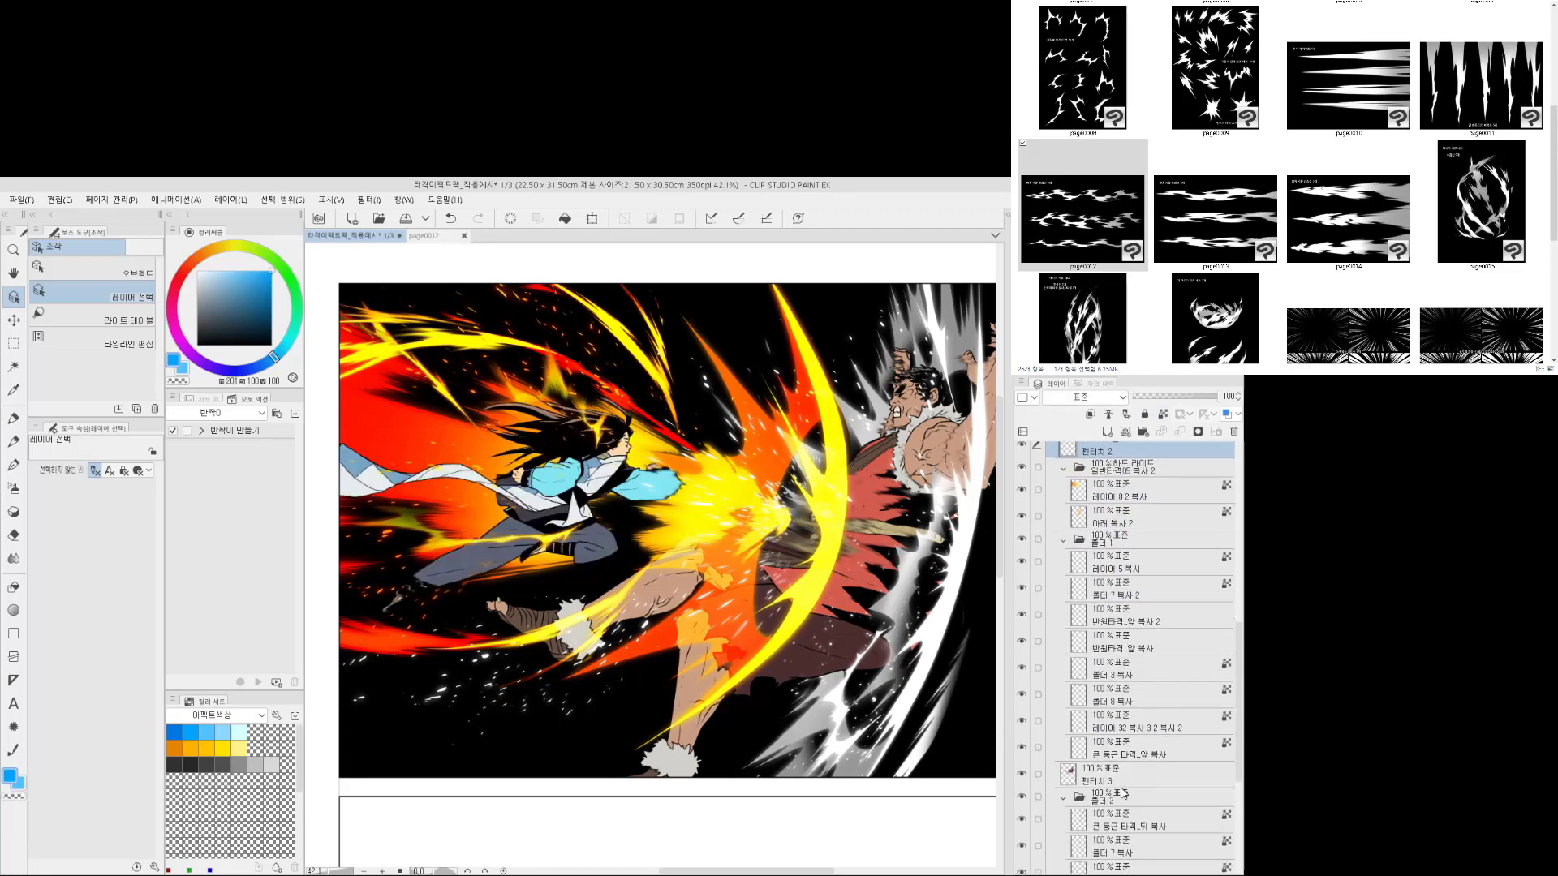
pyautogui.click(1124, 775)
pyautogui.click(1023, 775)
pyautogui.click(1022, 775)
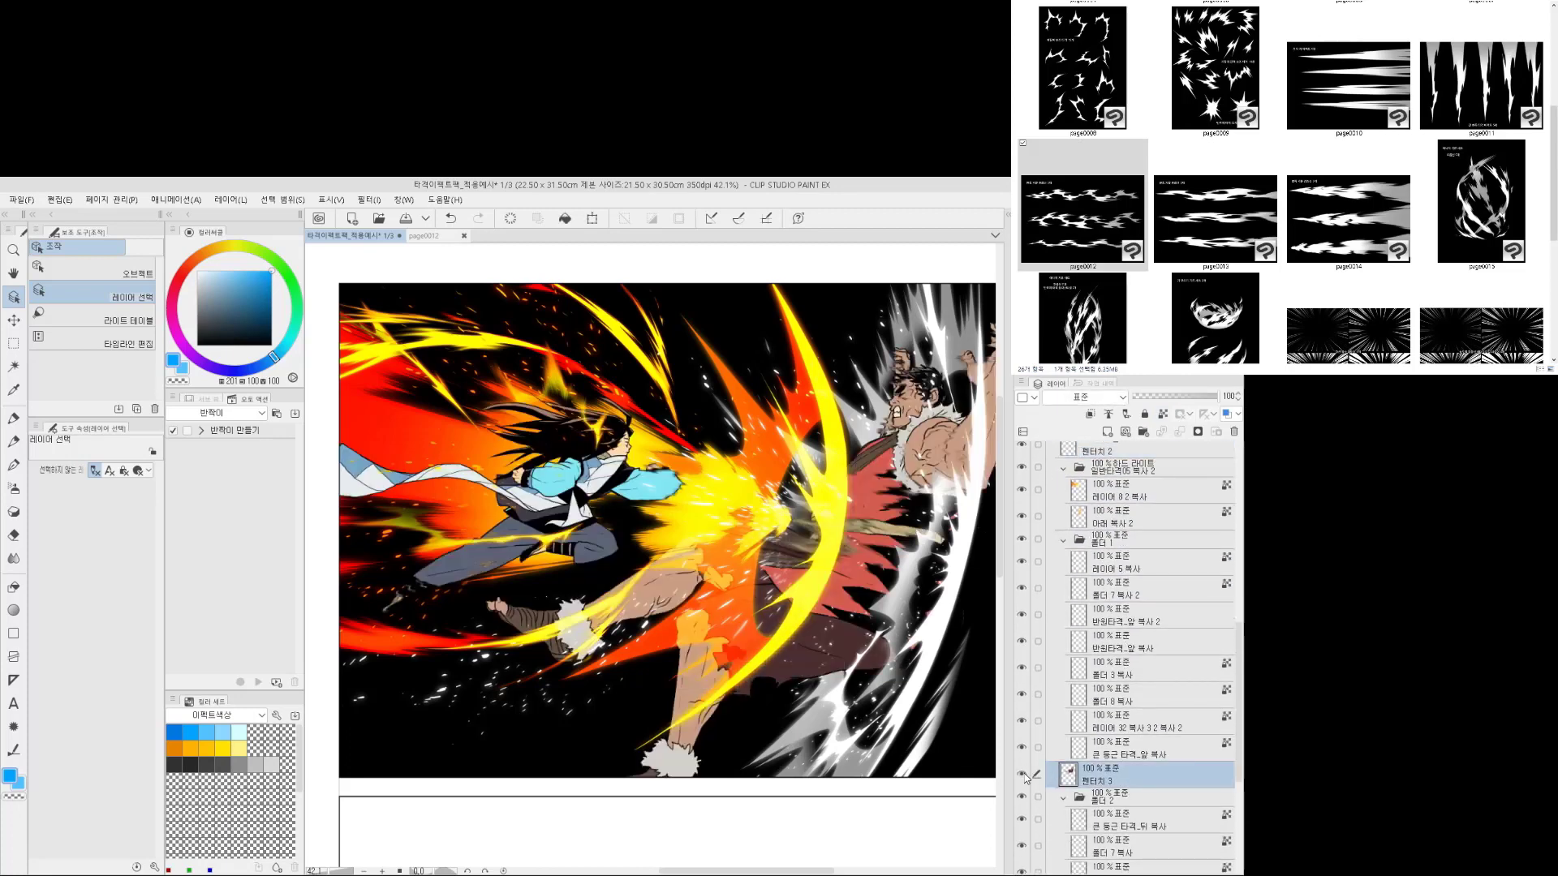
pyautogui.click(1023, 774)
pyautogui.click(1022, 775)
# Paste the copied flow line into the folder 폴더 2 and move its layer to the bottom of that folder
pyautogui.scroll(-3, 1113, 783)
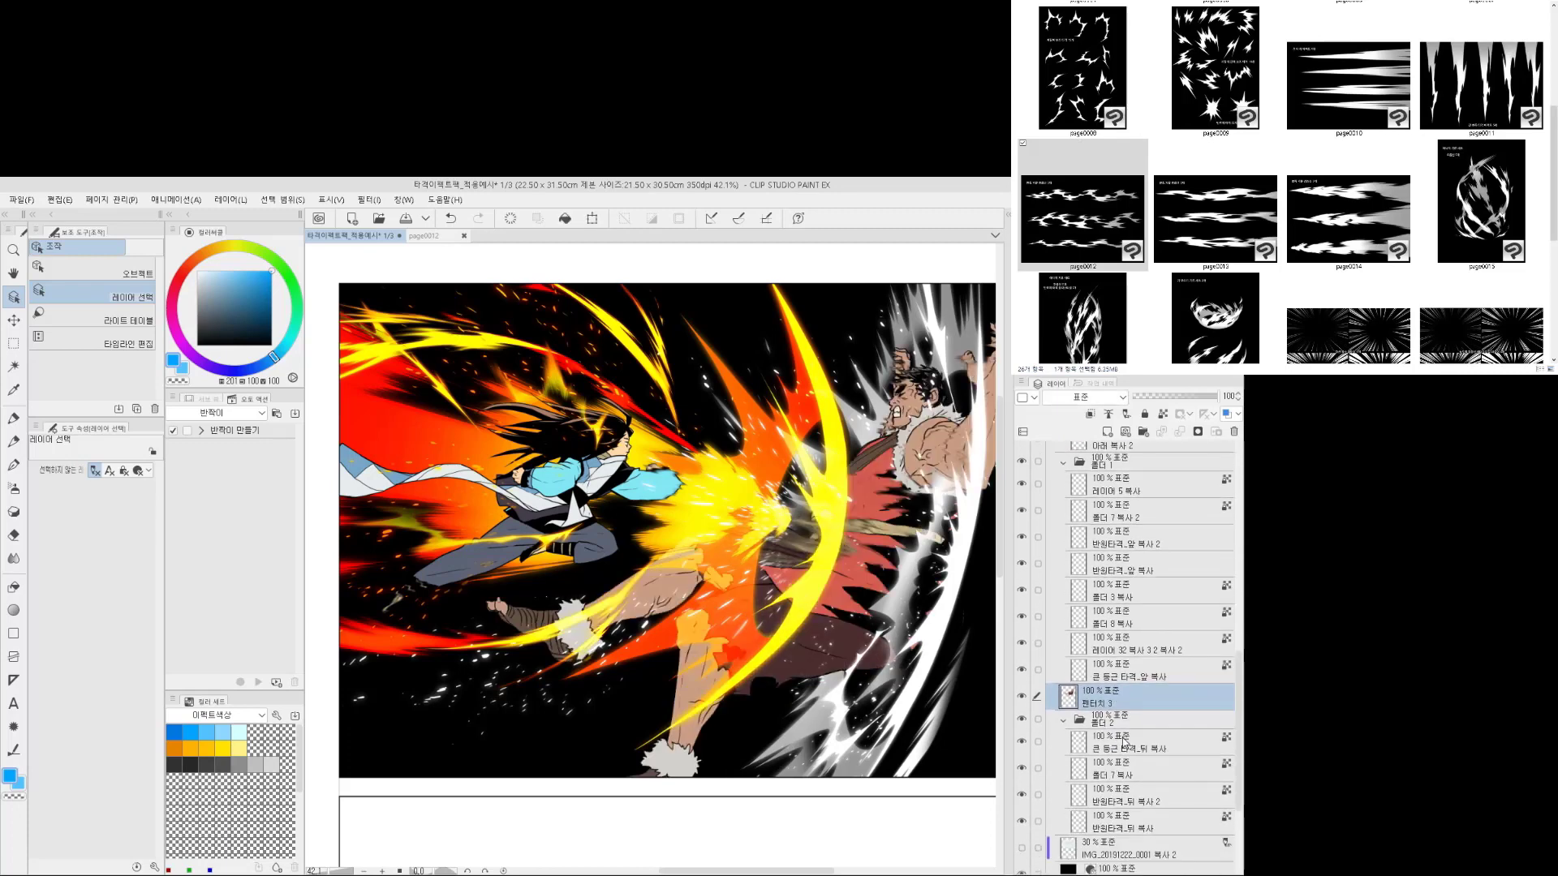
pyautogui.click(1125, 745)
pyautogui.hotkey('ctrl', 'v')
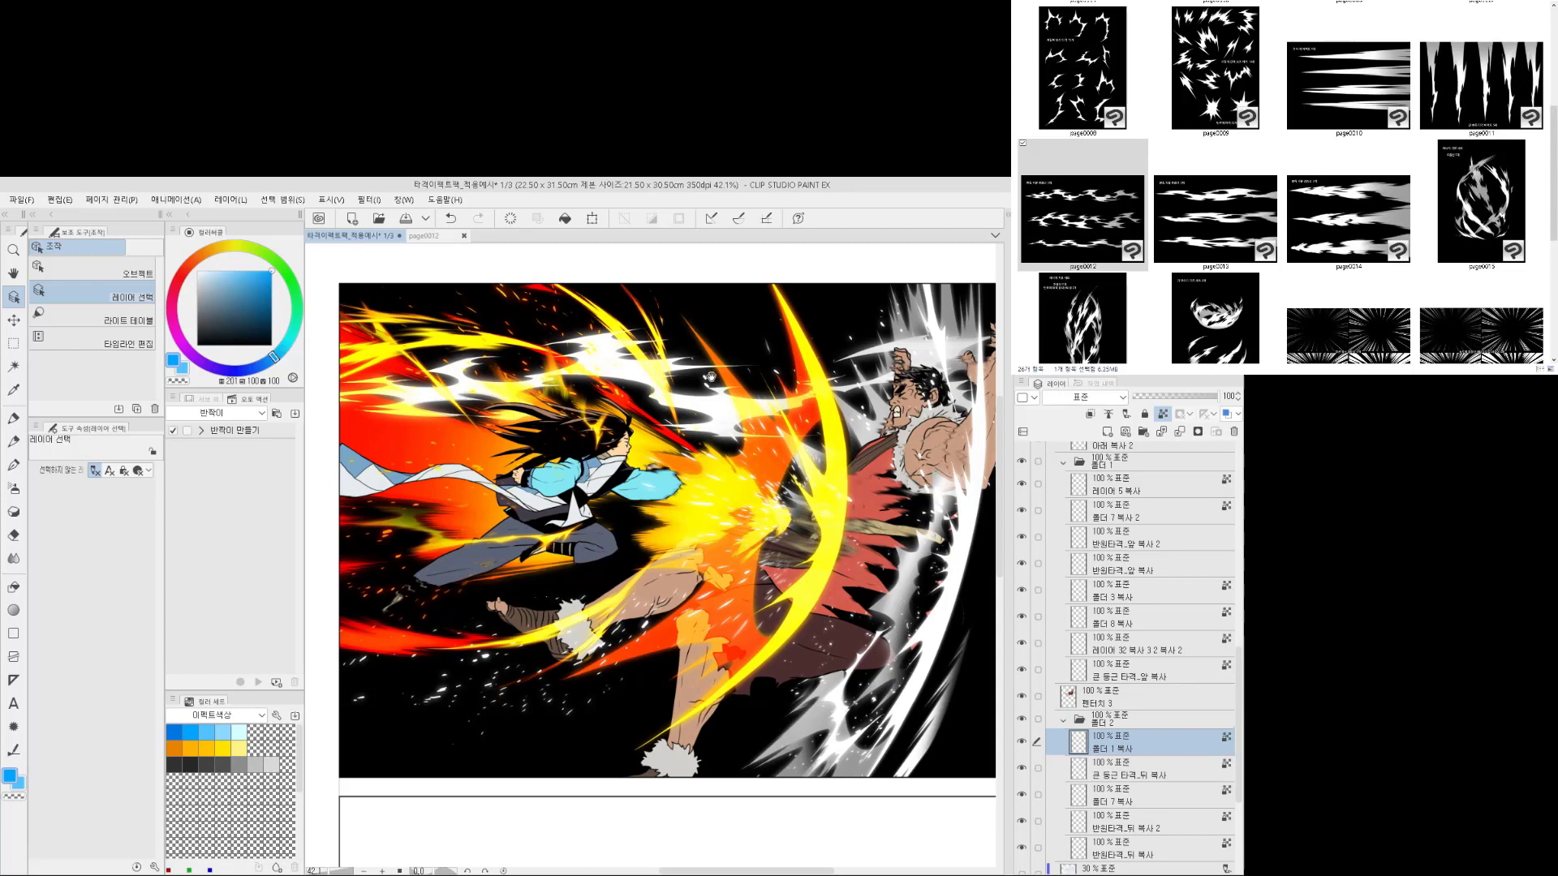
pyautogui.scroll(-1, 1114, 726)
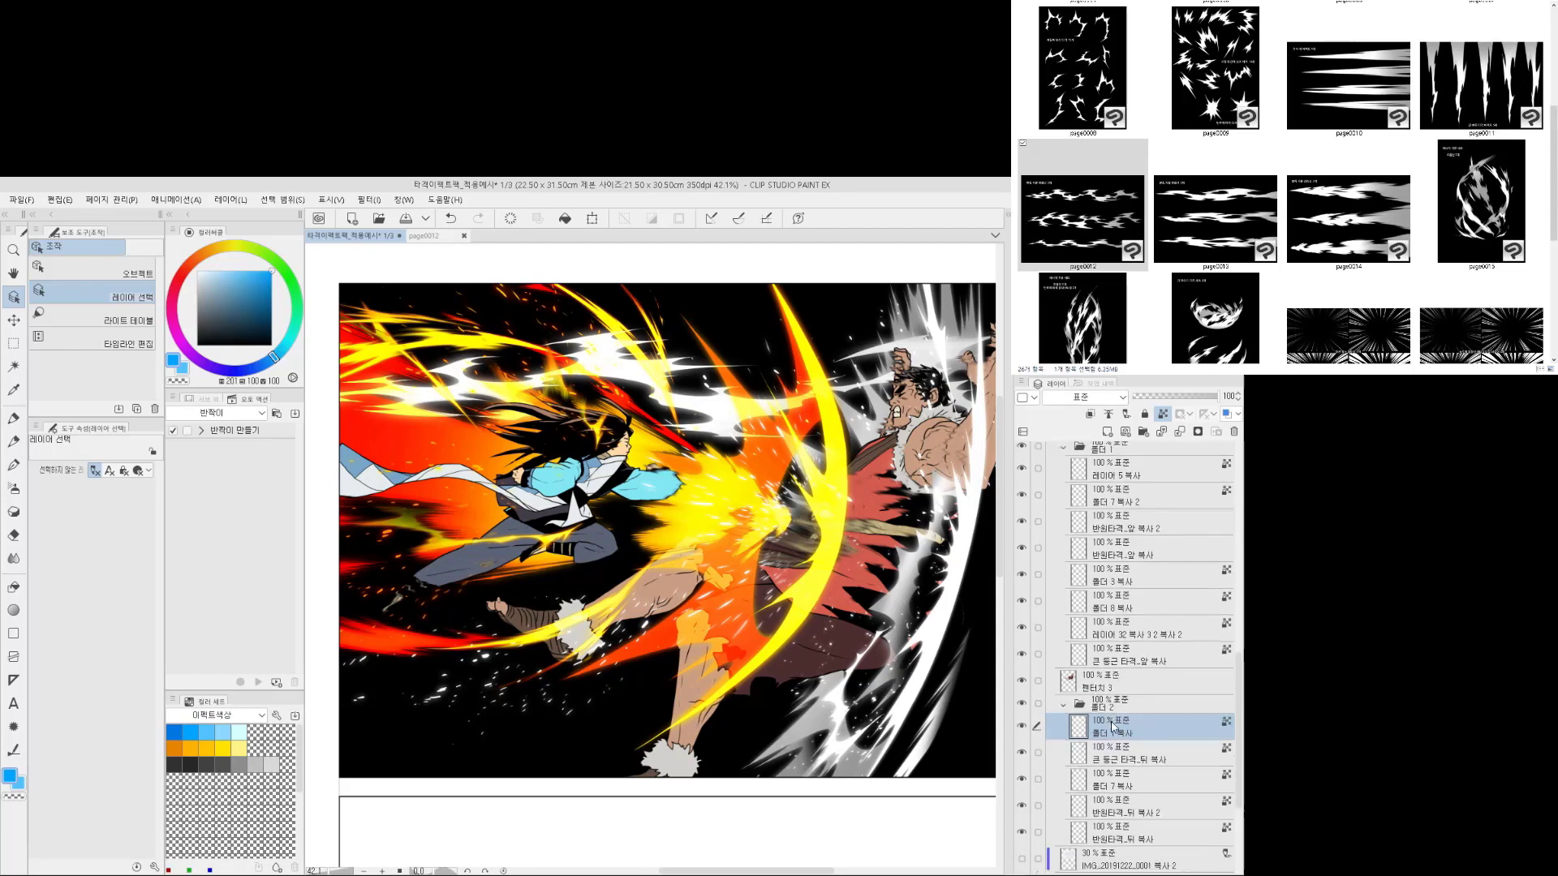
pyautogui.scroll(-5, 1113, 726)
pyautogui.moveTo(1141, 654); pyautogui.dragTo(1148, 760)
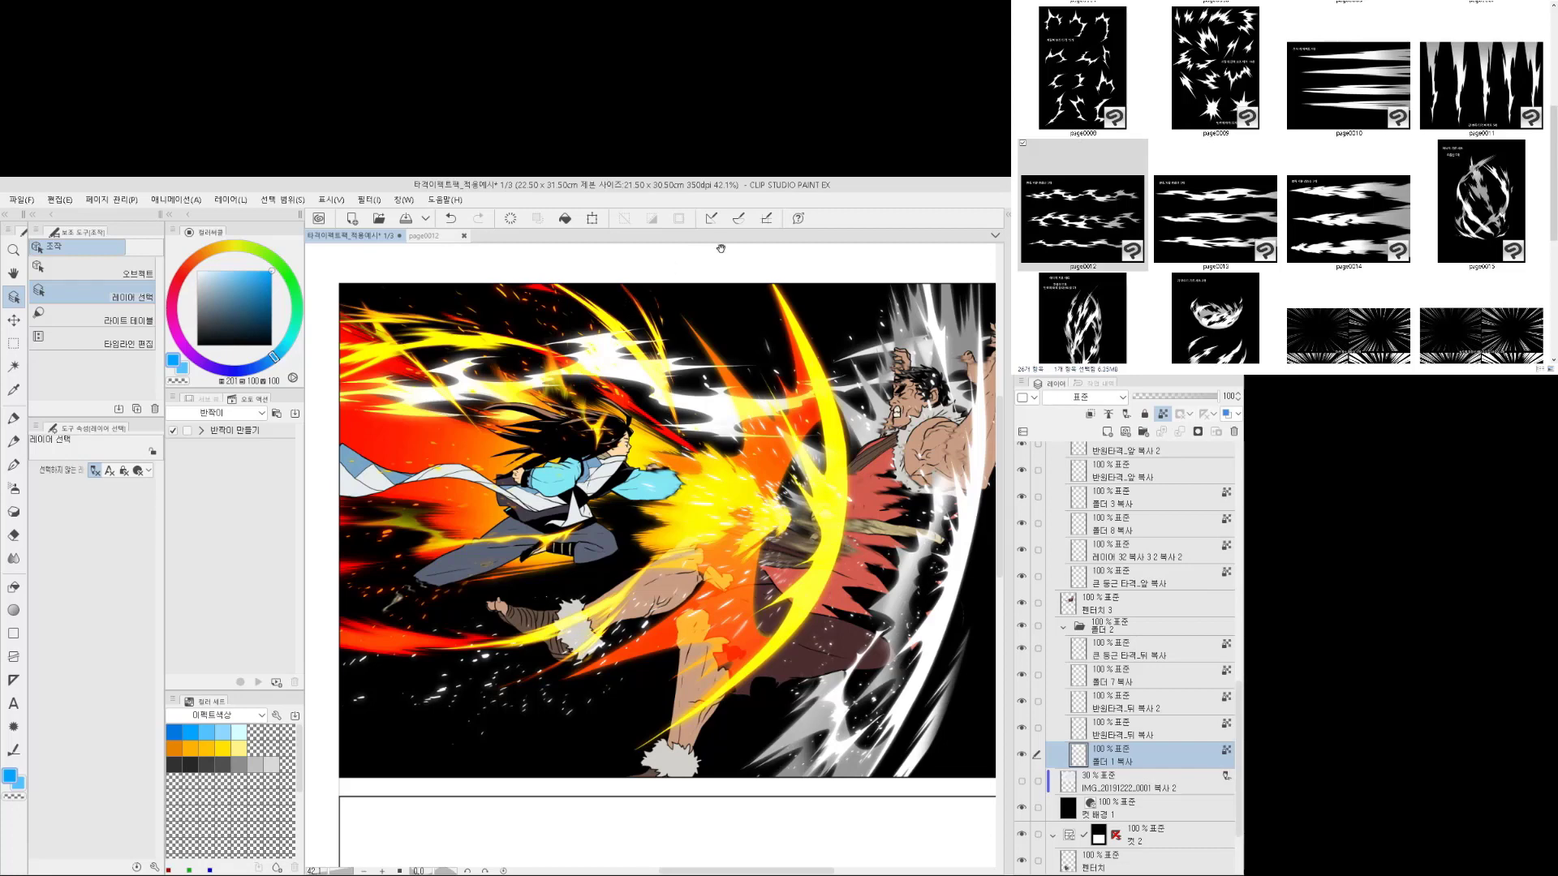
# Start a free transform of the pasted flow line and shift it left across the upper part of the fight panel
pyautogui.moveTo(758, 470); pyautogui.dragTo(728, 549)
pyautogui.moveTo(729, 549); pyautogui.dragTo(681, 552)
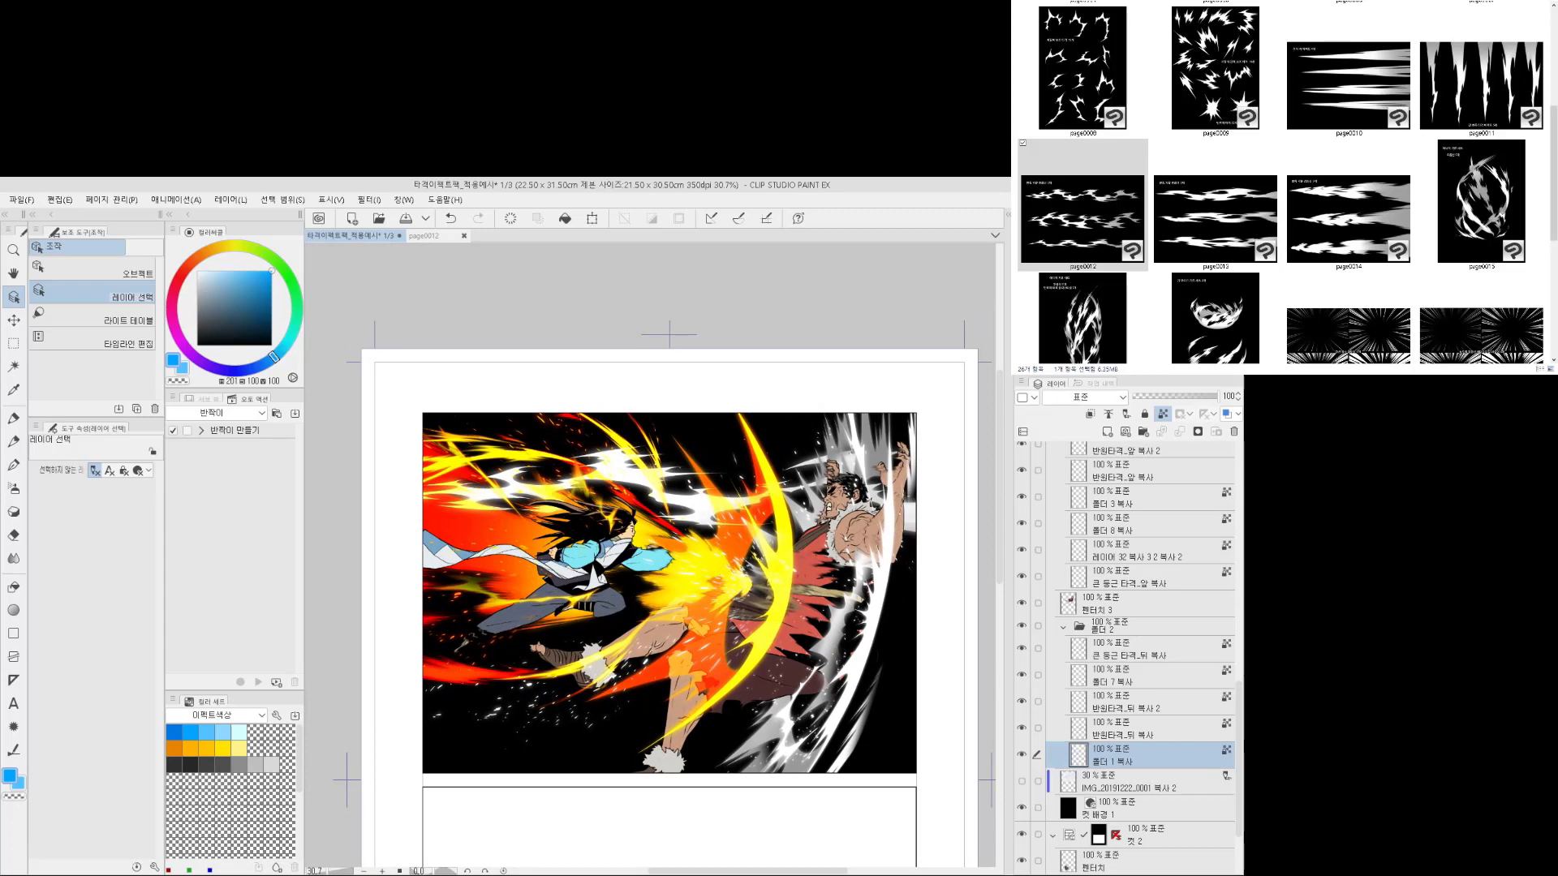
pyautogui.hotkey('ctrl', 't')
pyautogui.moveTo(708, 500); pyautogui.dragTo(681, 498)
pyautogui.moveTo(893, 512); pyautogui.dragTo(935, 507)
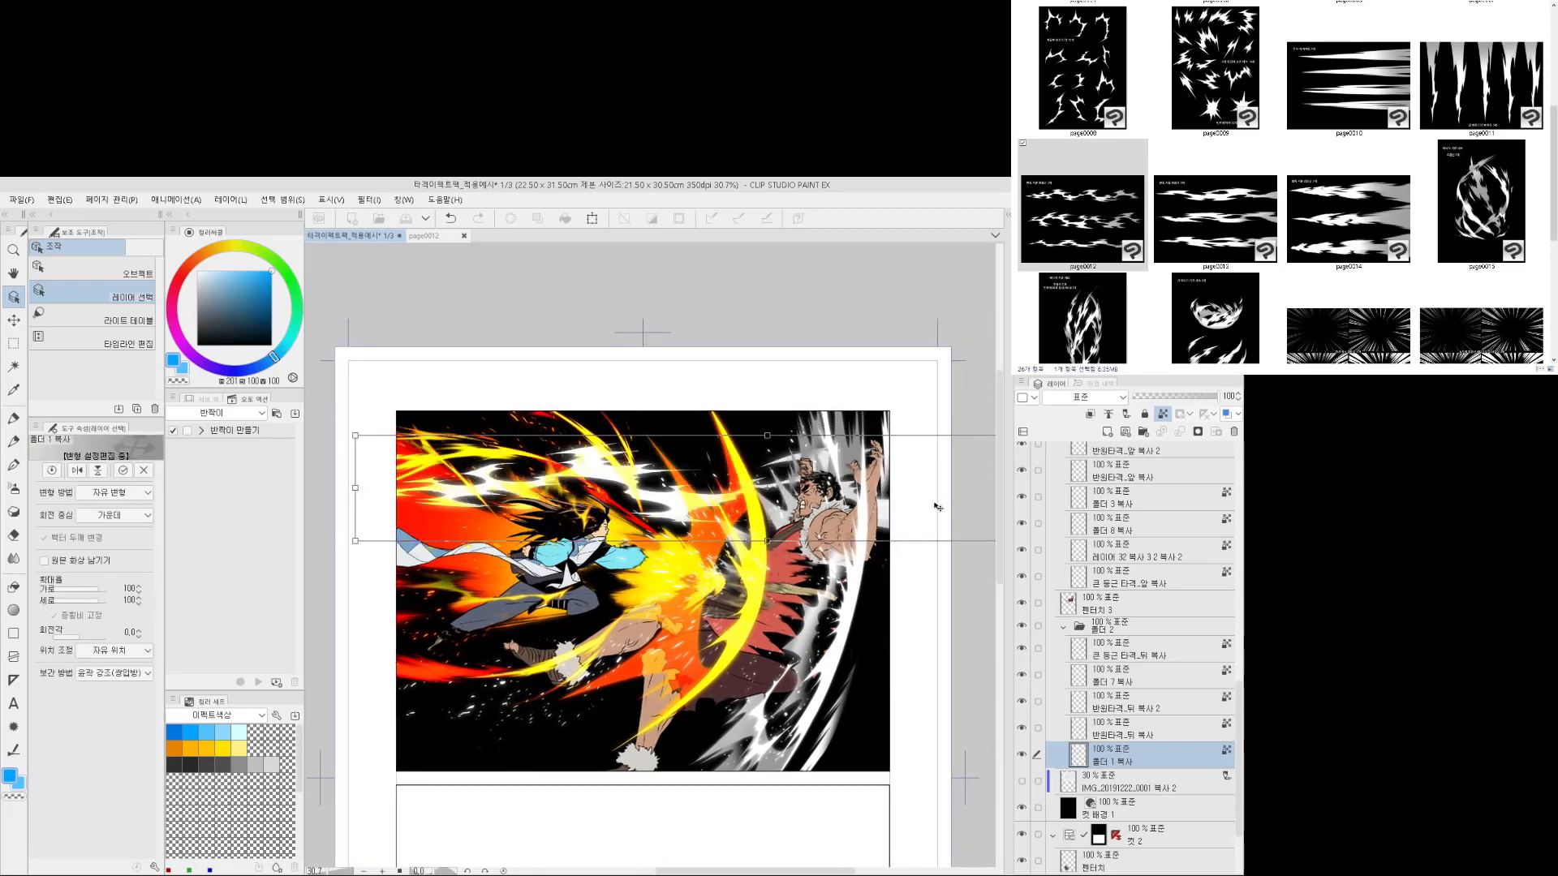
pyautogui.moveTo(603, 510); pyautogui.dragTo(727, 516)
pyautogui.moveTo(728, 517); pyautogui.dragTo(772, 524)
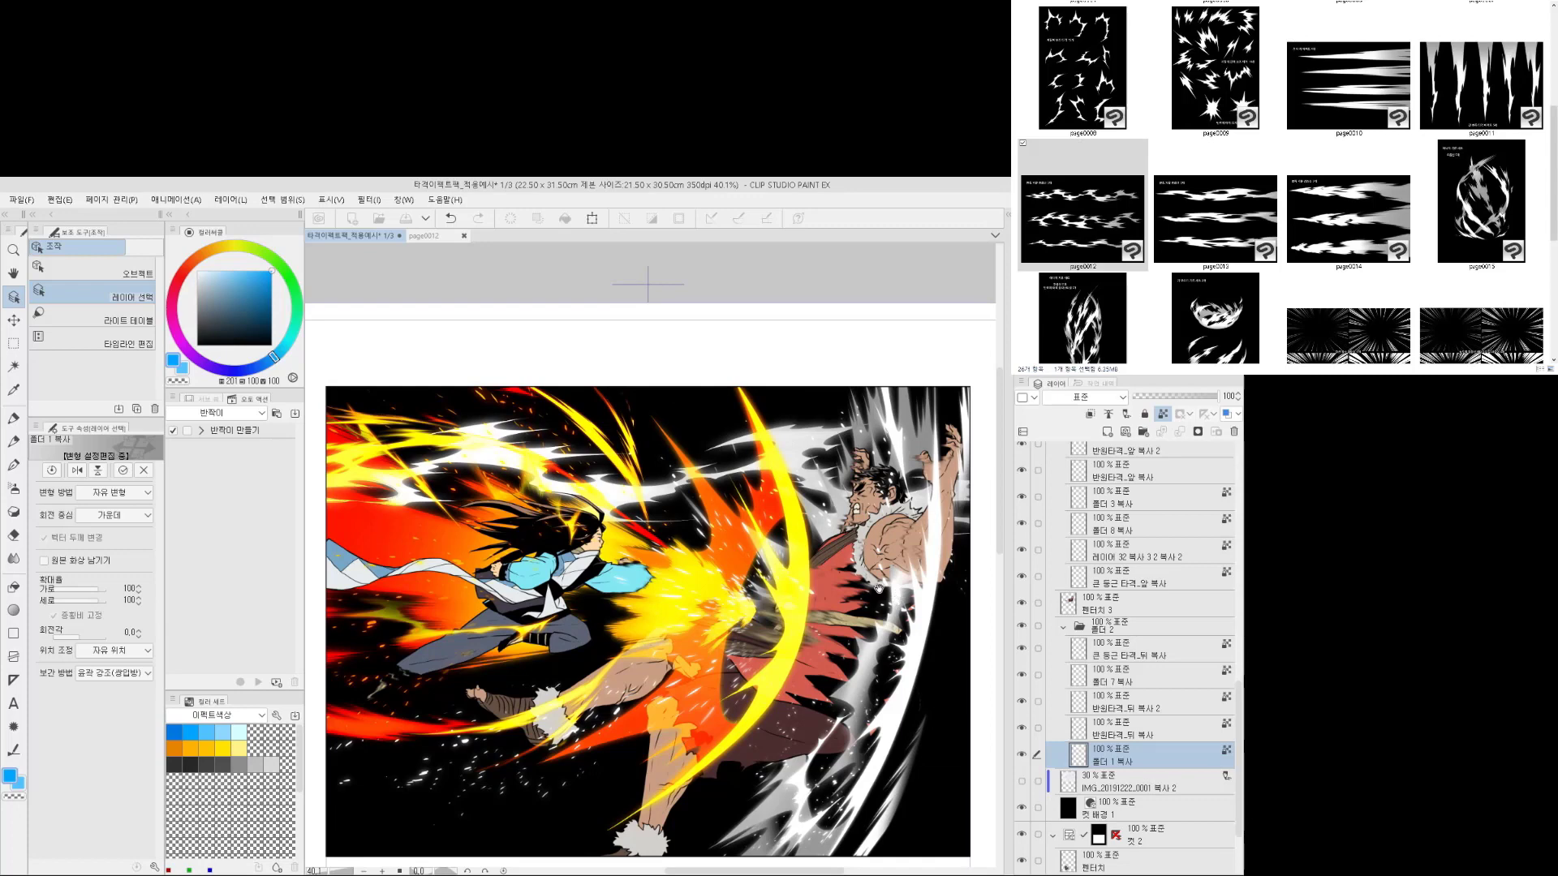
pyautogui.scroll(-1, 678, 529)
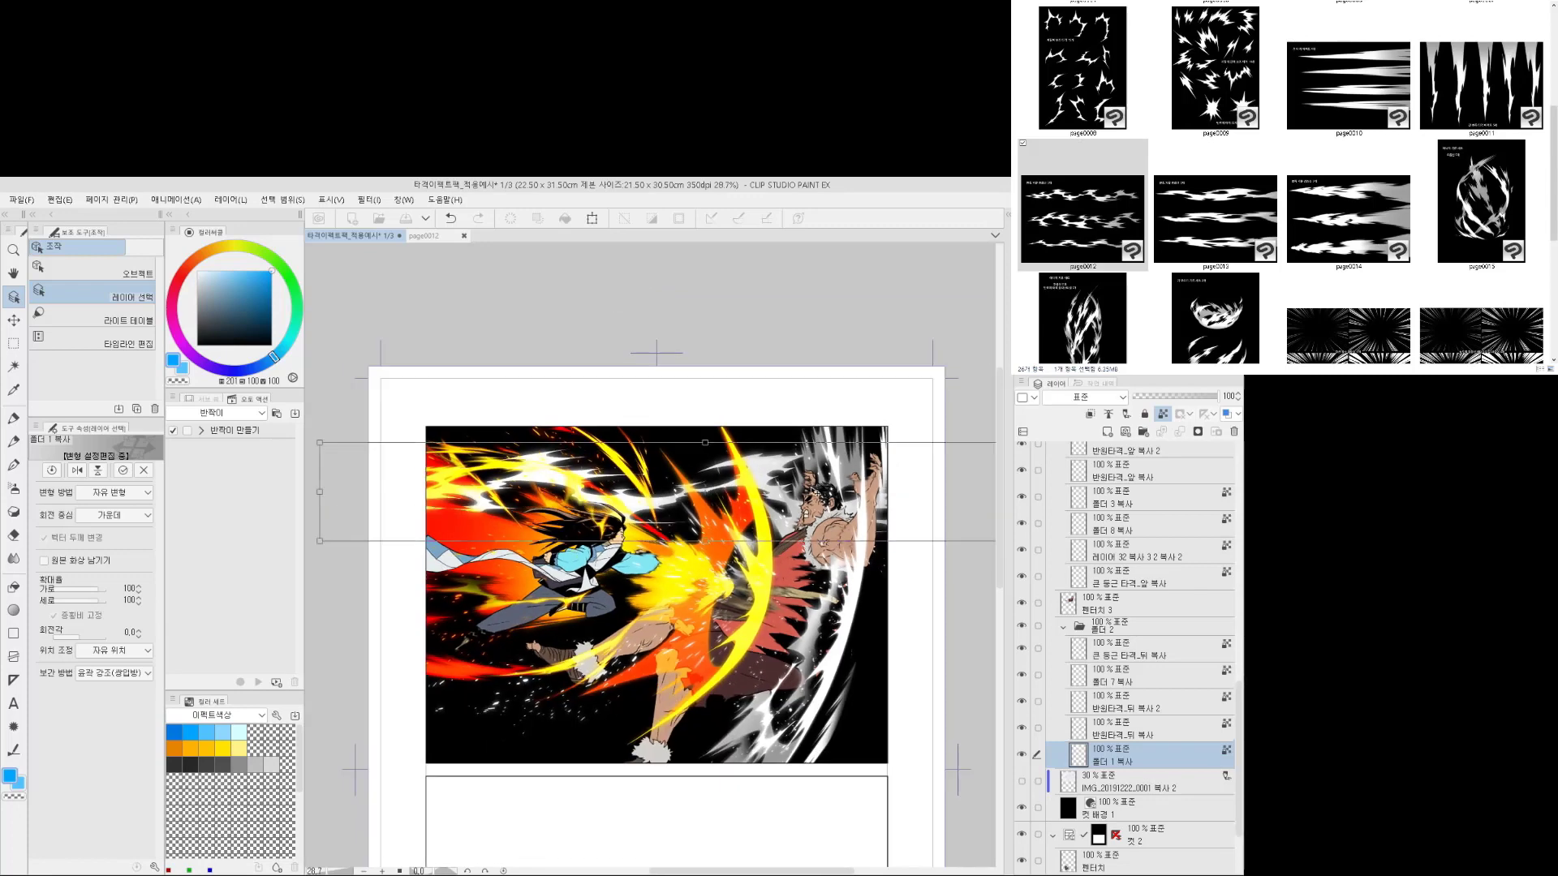
pyautogui.scroll(-1, 825, 500)
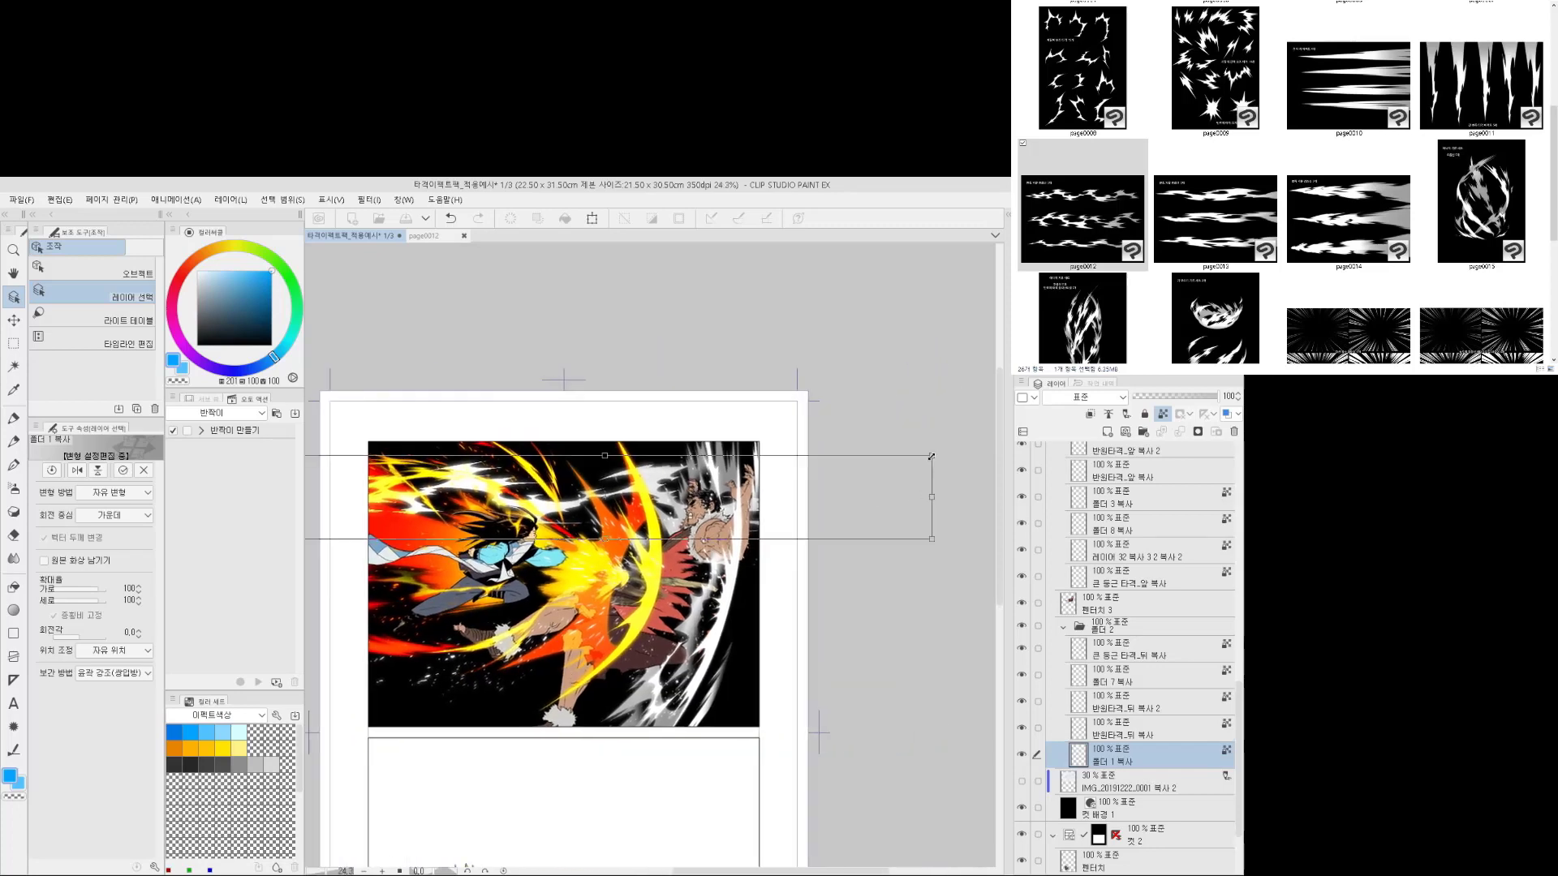
# Try the flow line at 44 percent scale over the upper part of the fight panel
pyautogui.moveTo(932, 456); pyautogui.dragTo(658, 495)
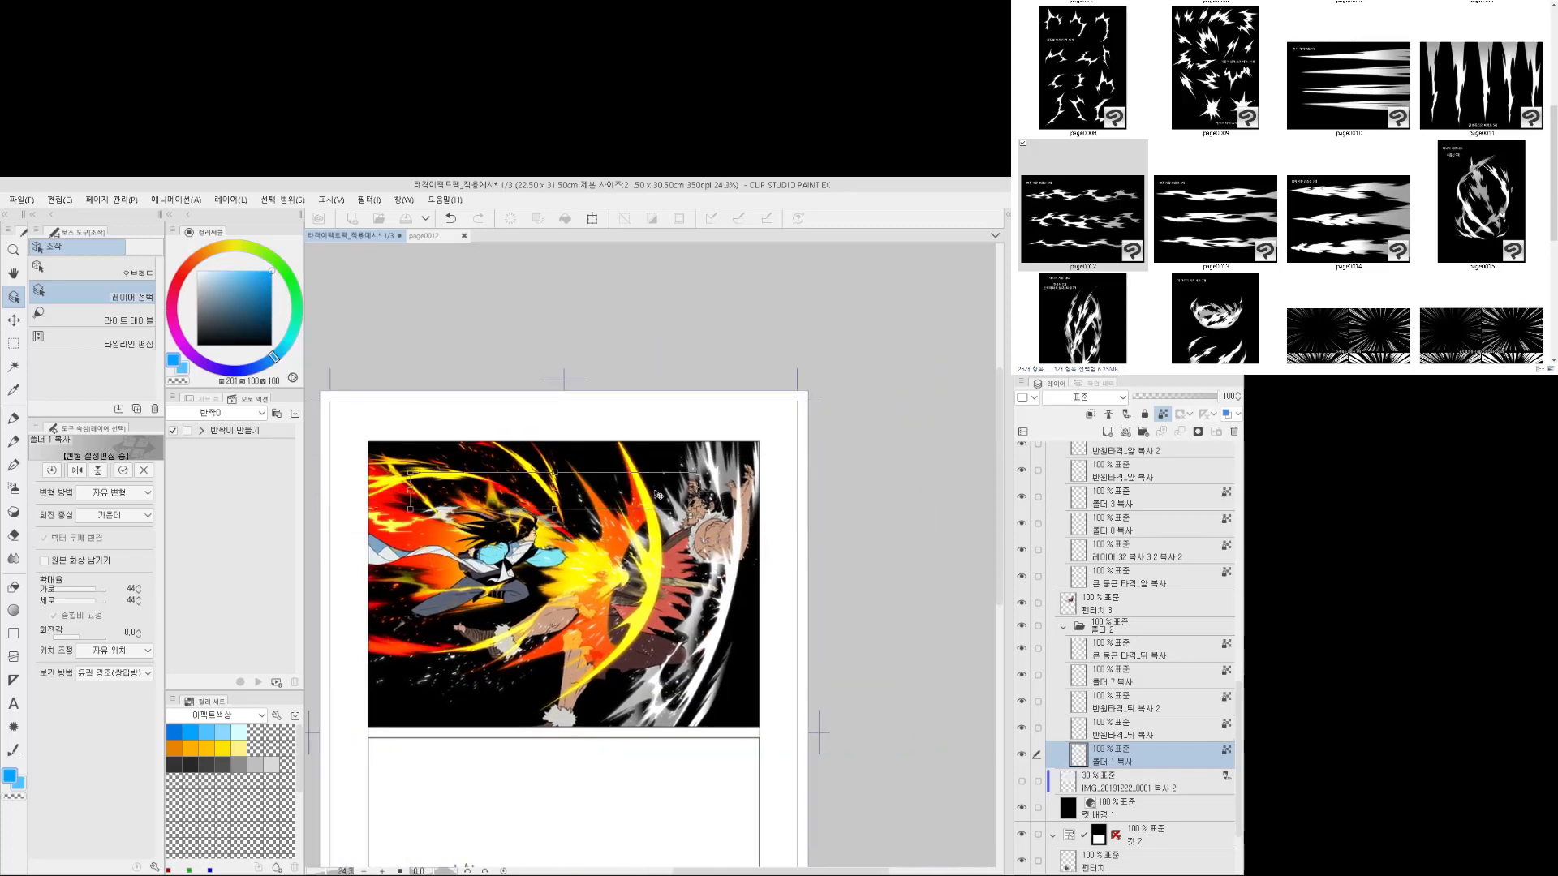
pyautogui.scroll(6, 645, 525)
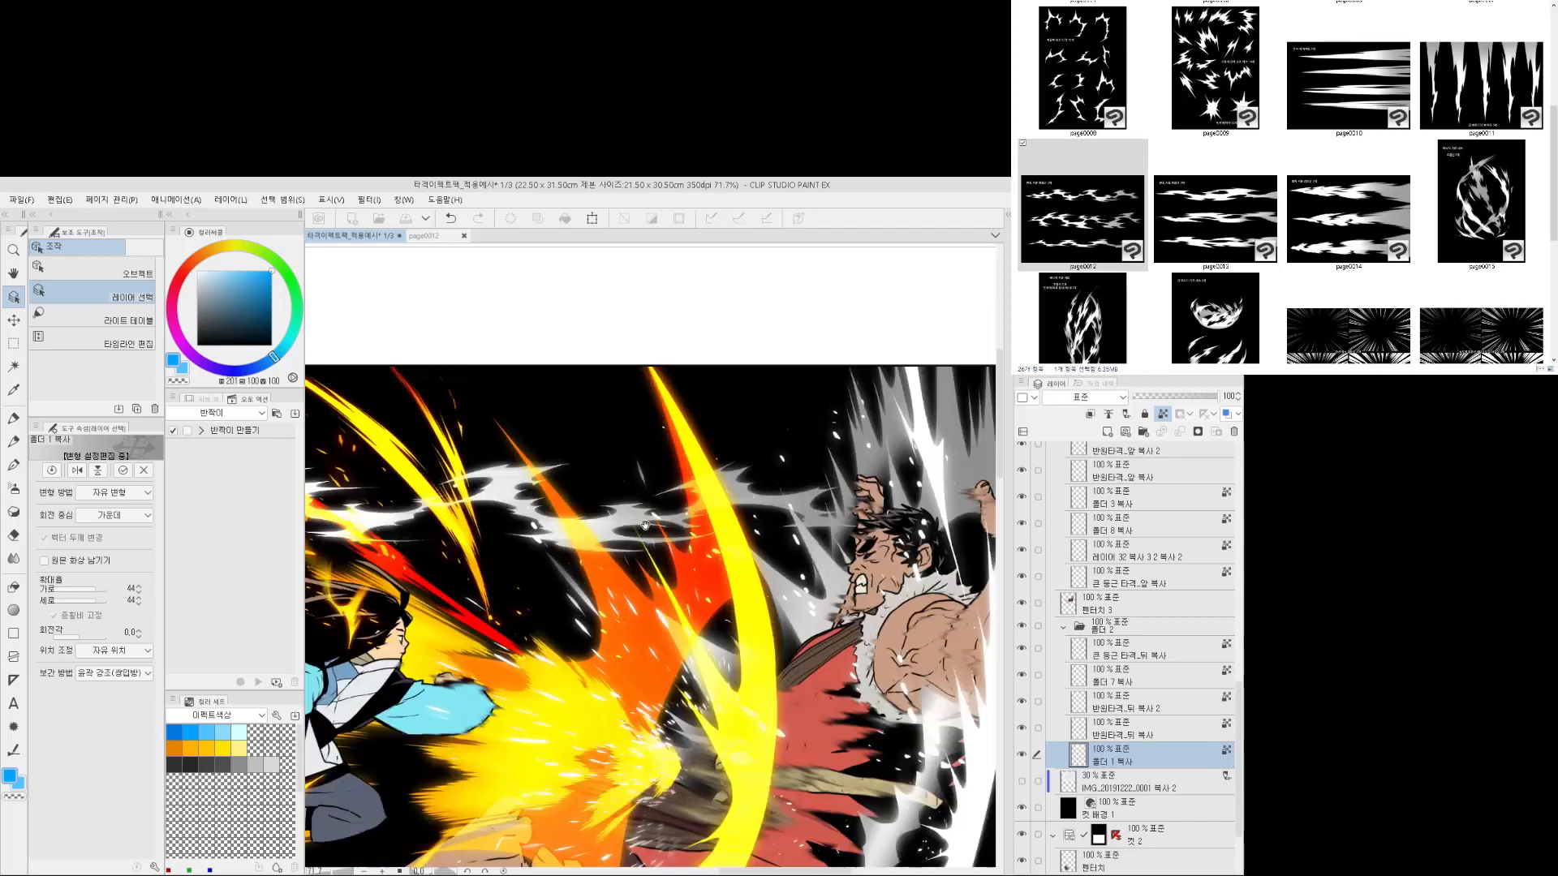
pyautogui.scroll(-3, 645, 525)
pyautogui.scroll(2, 629, 512)
pyautogui.scroll(-1, 591, 524)
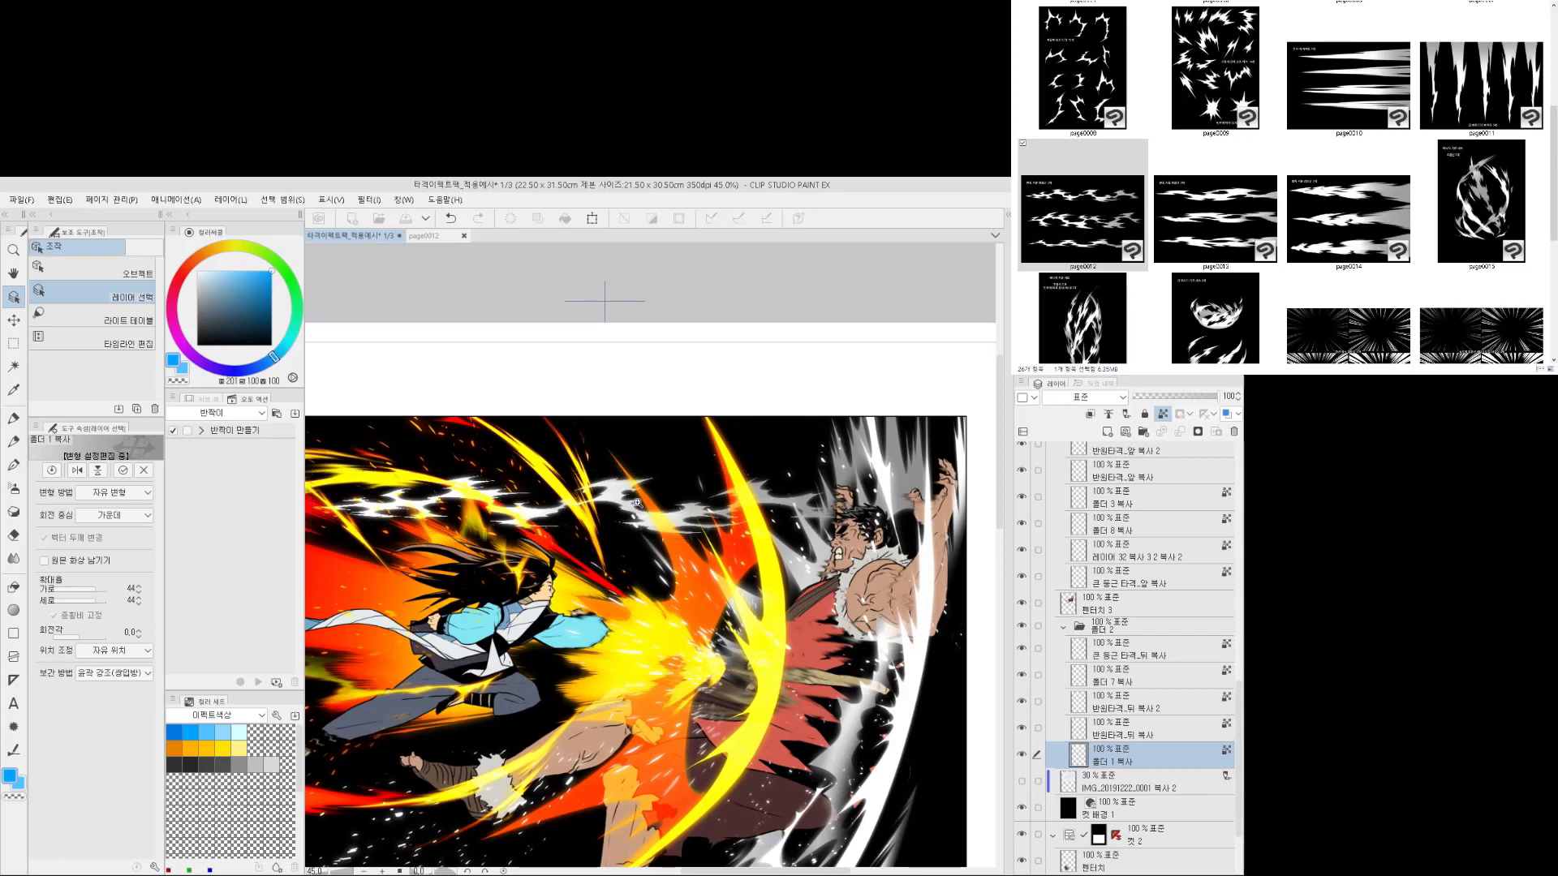
pyautogui.scroll(-2, 647, 512)
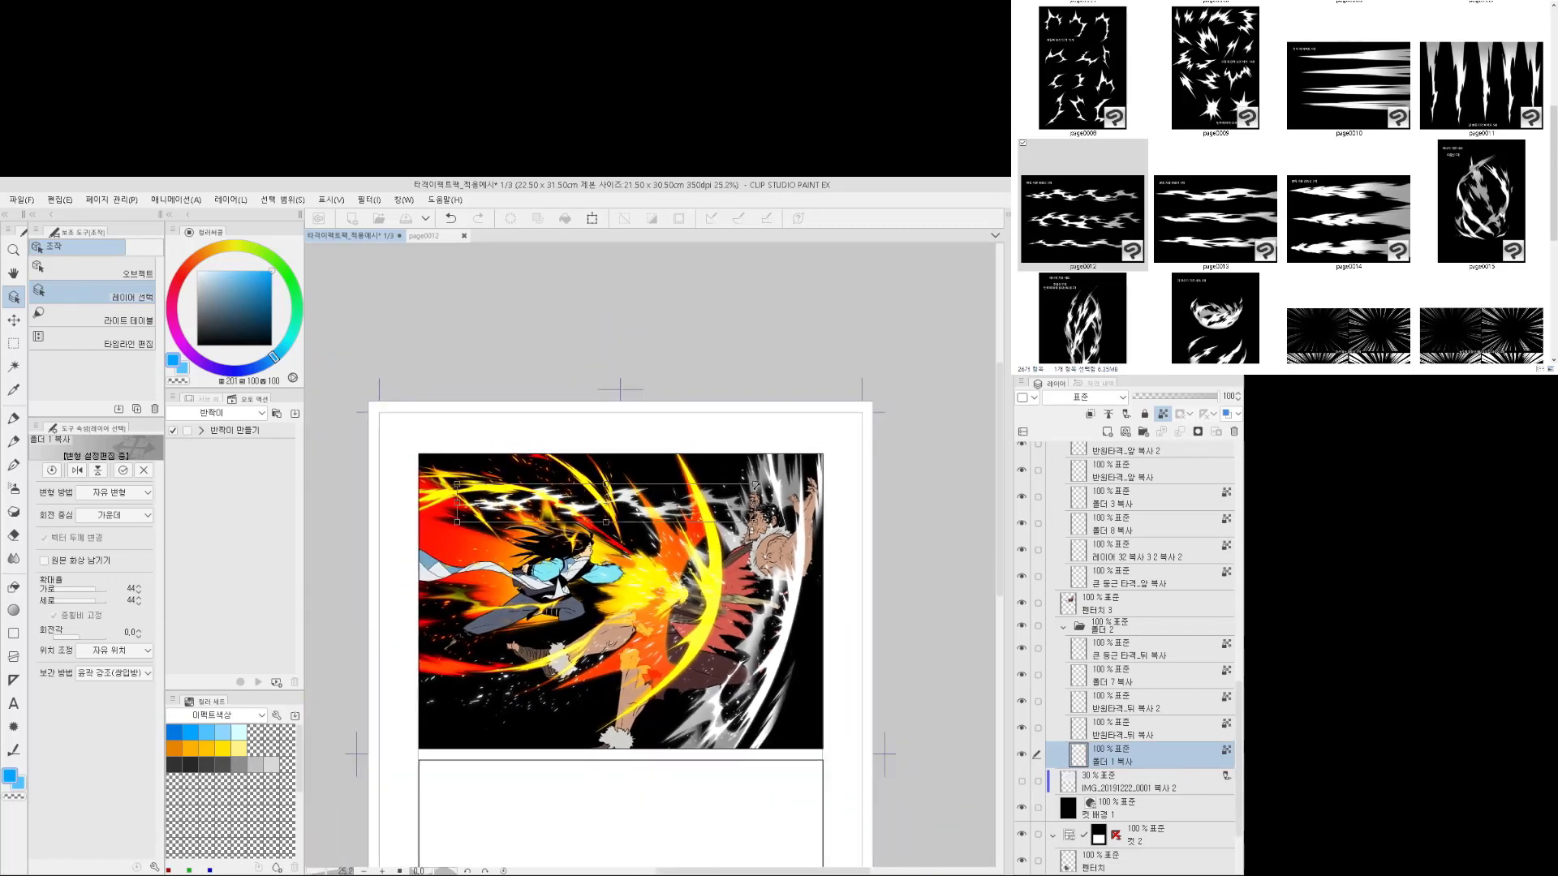
# Resize the flow line to 48 percent width and 72 percent height across the upper part of the panel
pyautogui.moveTo(754, 485); pyautogui.dragTo(933, 442)
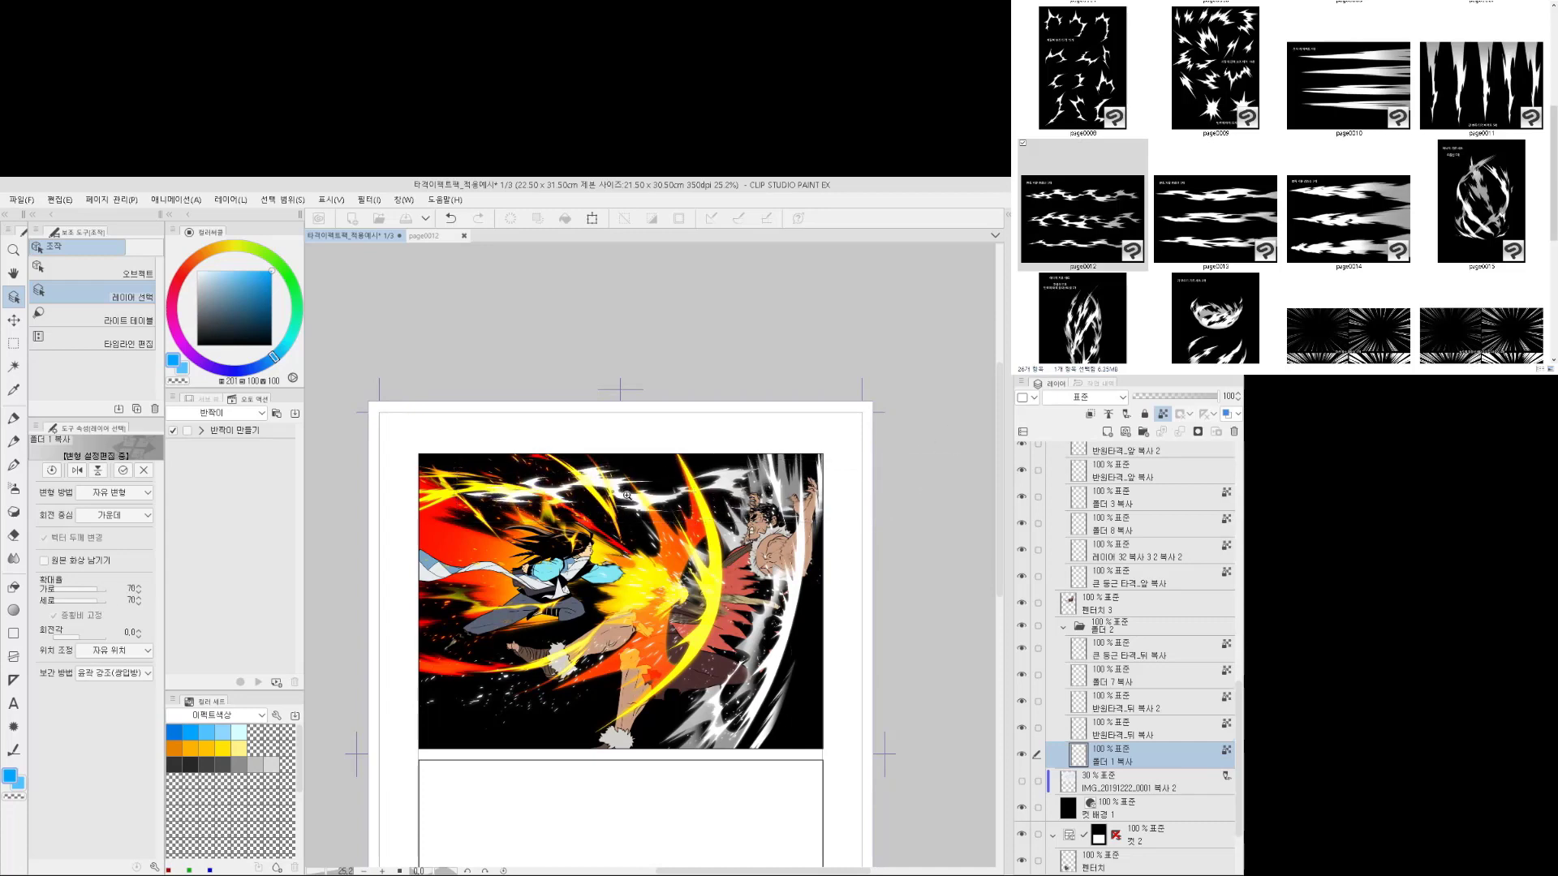
pyautogui.scroll(1, 627, 495)
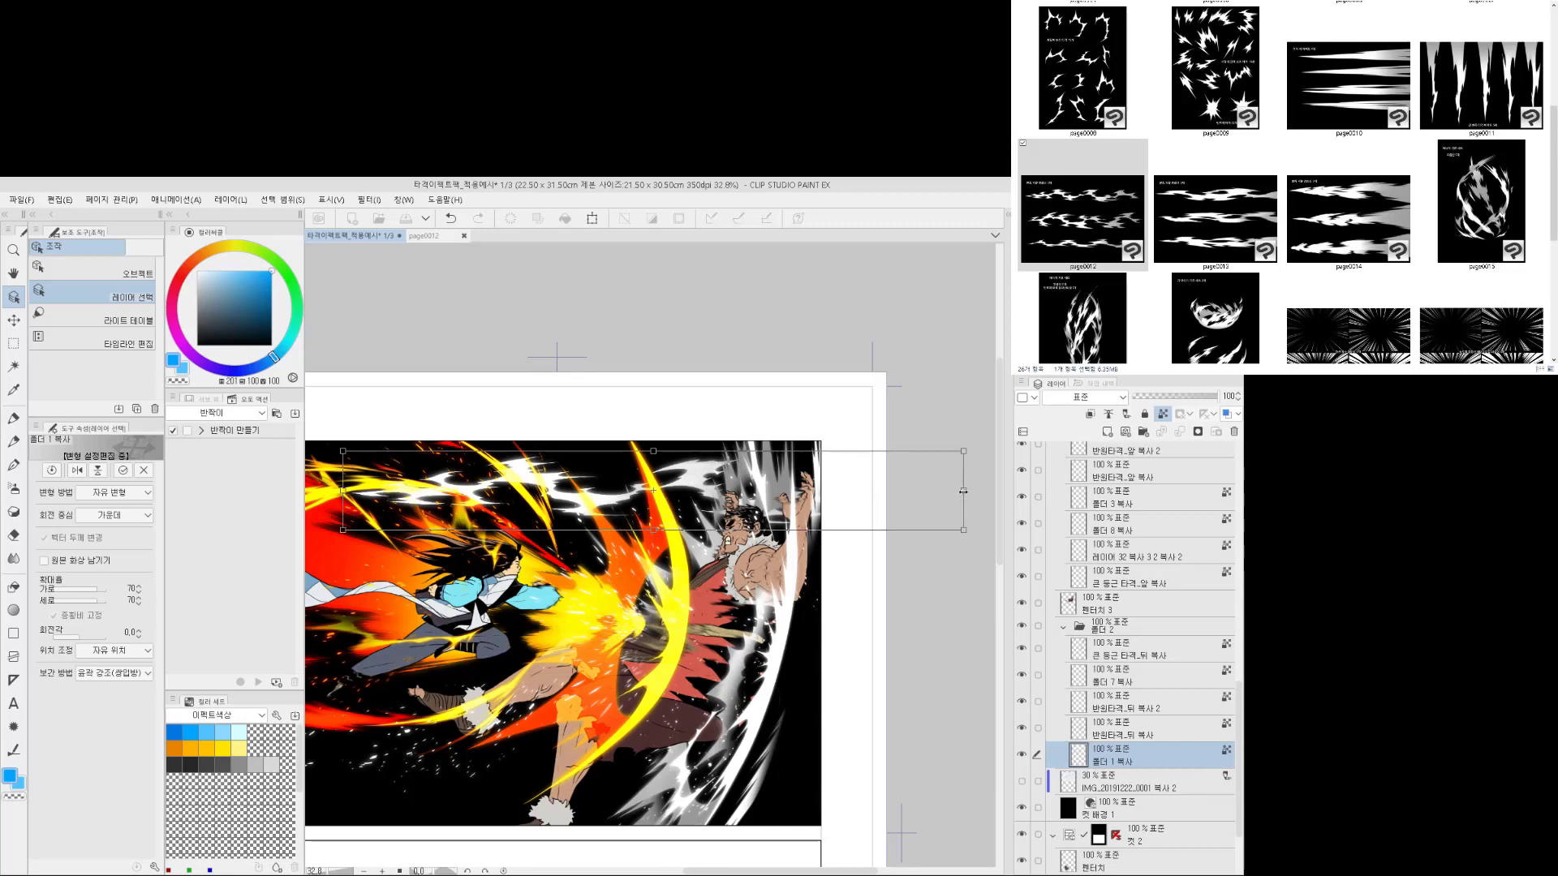
pyautogui.moveTo(962, 491); pyautogui.dragTo(701, 488)
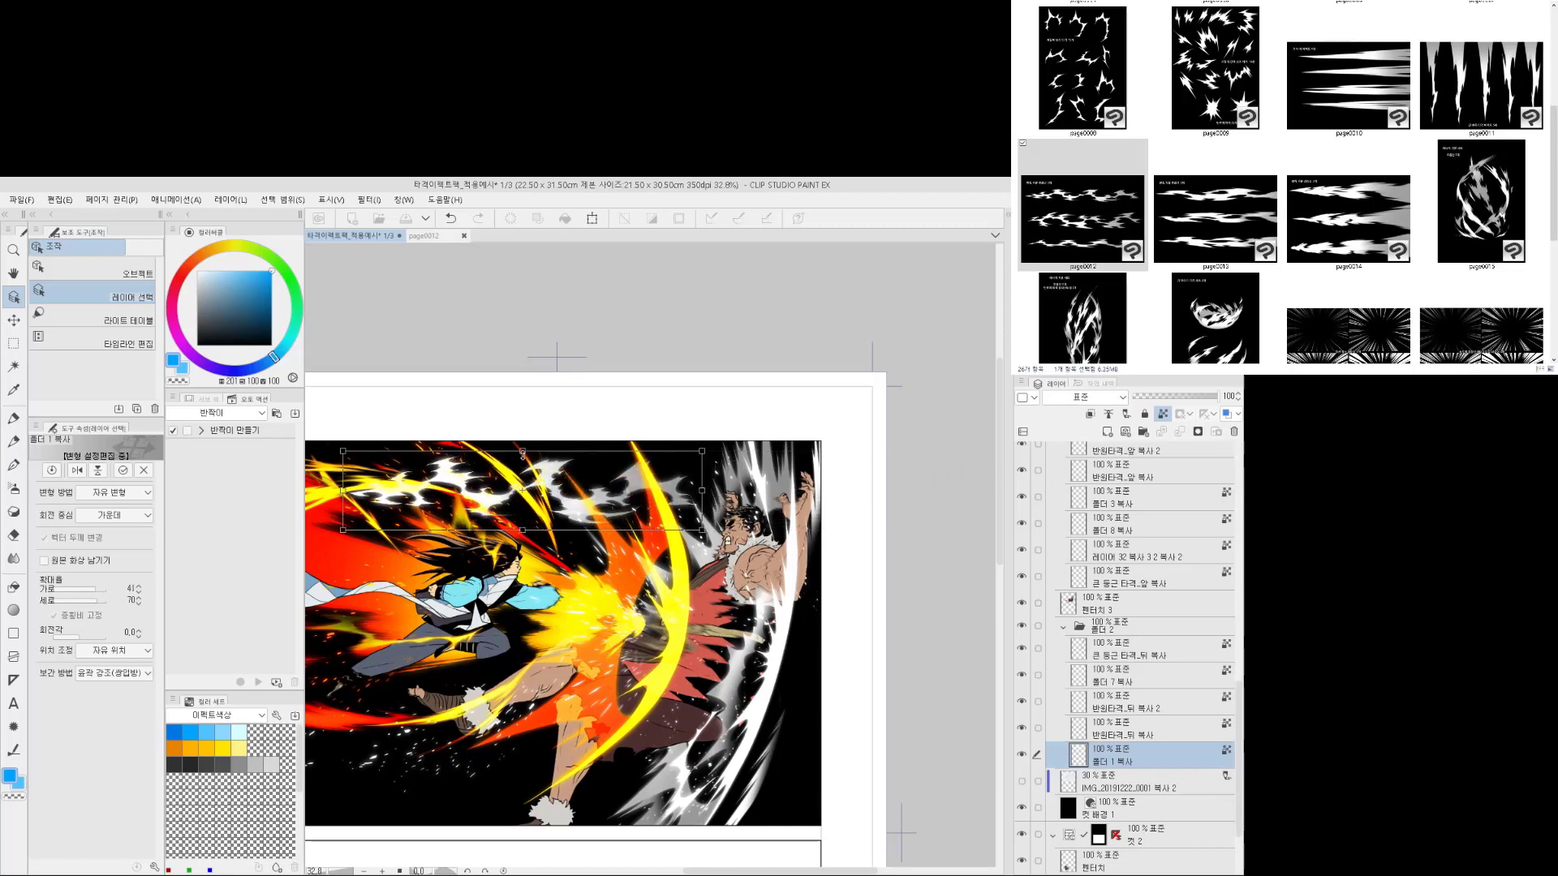
pyautogui.moveTo(523, 451)
pyautogui.mouseDown()
pyautogui.moveTo(531, 430)
pyautogui.moveTo(537, 453)
pyautogui.mouseUp()
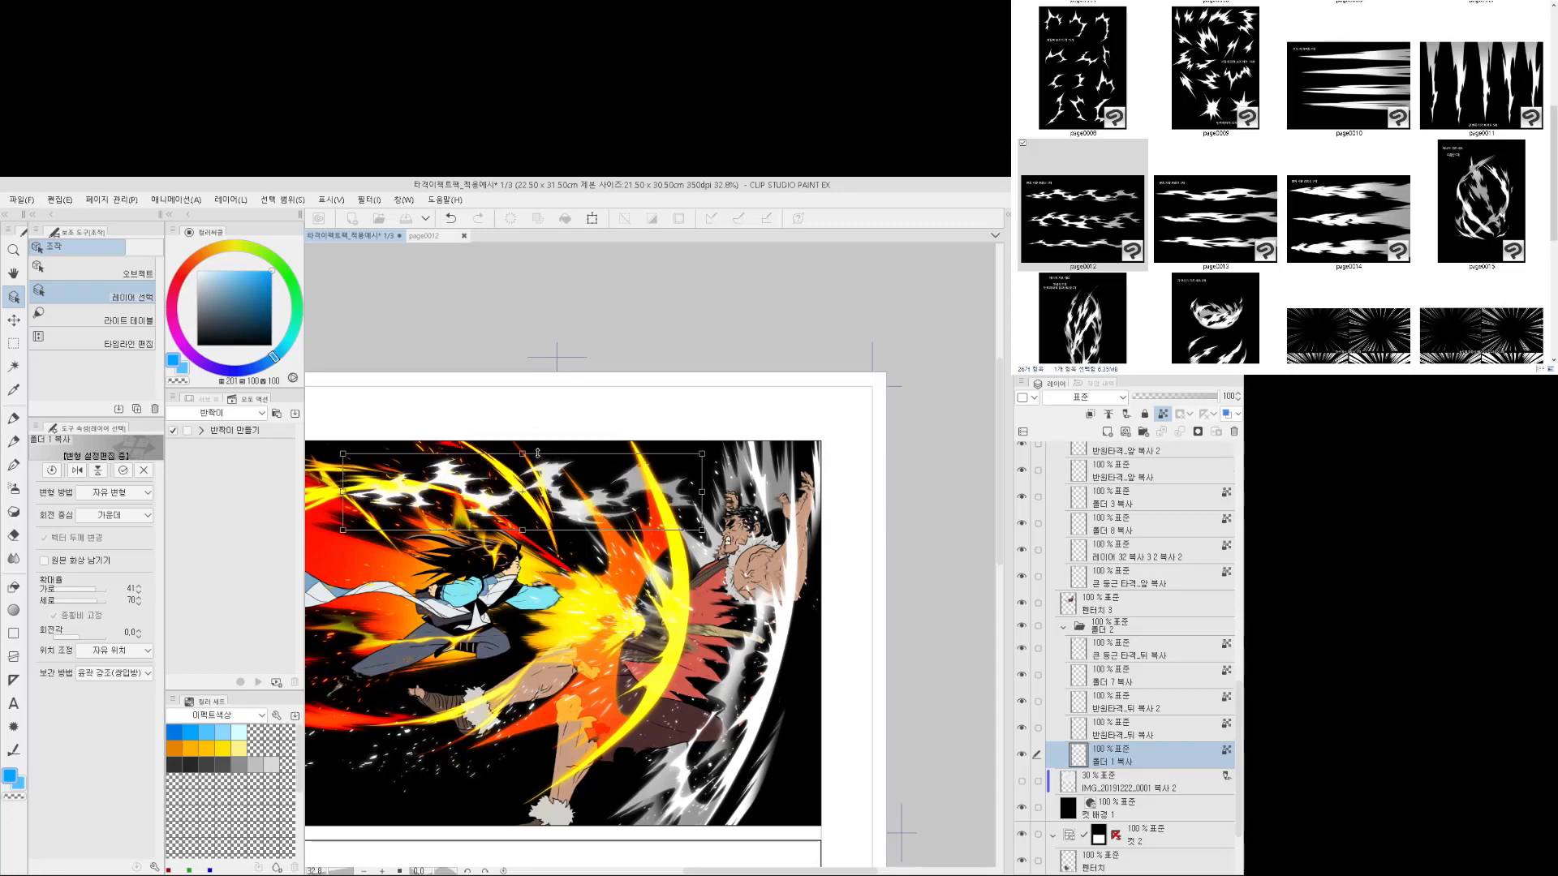
pyautogui.moveTo(703, 492); pyautogui.dragTo(768, 447)
pyautogui.moveTo(668, 498); pyautogui.dragTo(781, 499)
# Rotate the flow line to -90 degrees, place it upright over the impact area and apply the free transform
pyautogui.scroll(1, 705, 496)
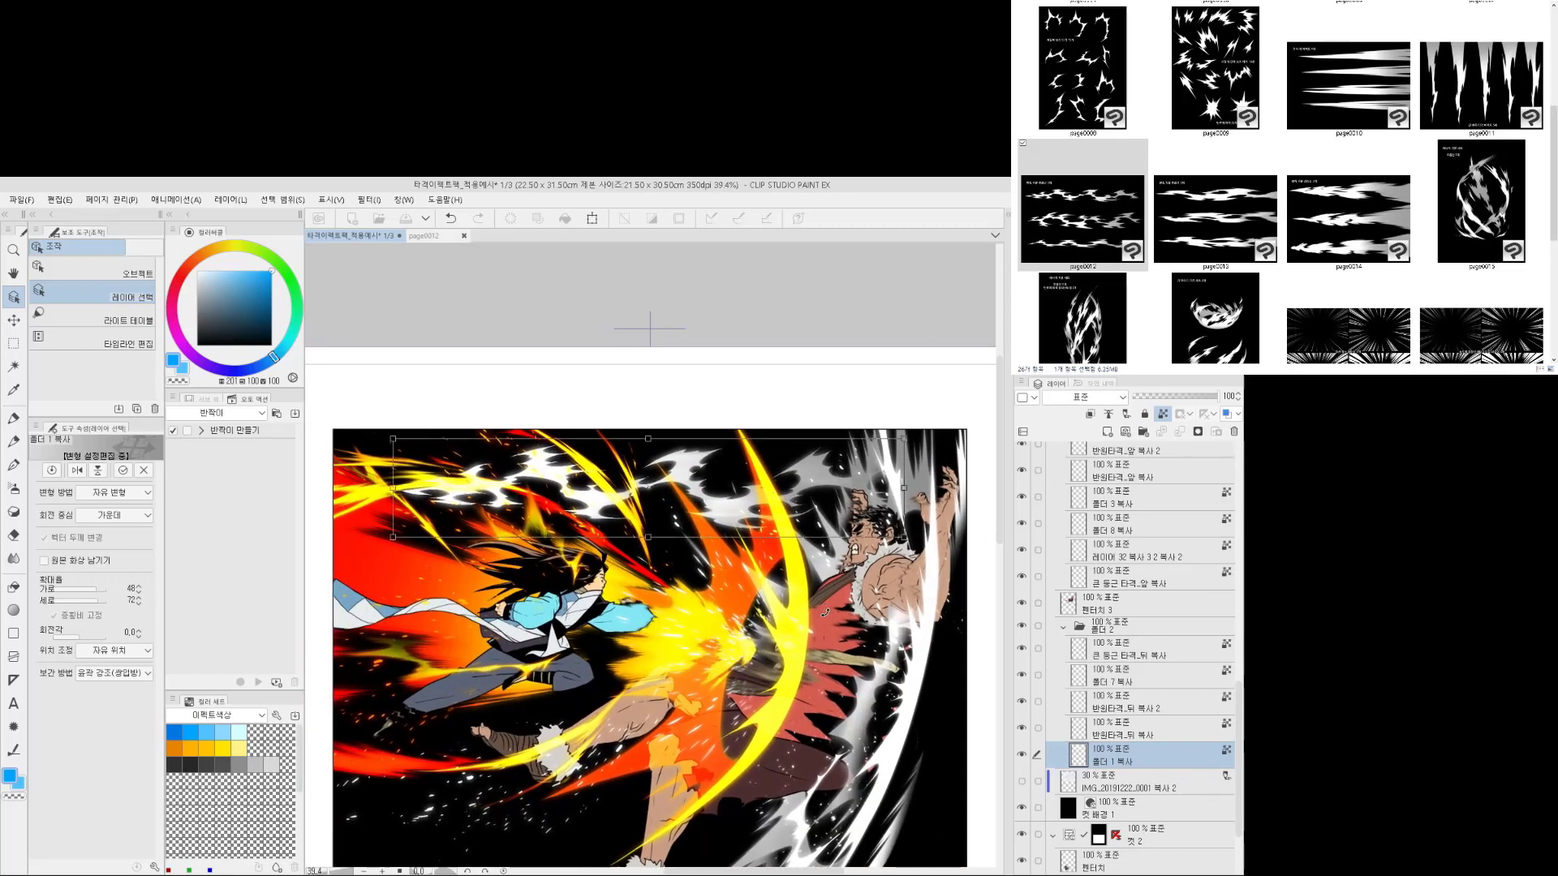
pyautogui.moveTo(816, 643); pyautogui.dragTo(764, 355)
pyautogui.moveTo(673, 405)
pyautogui.mouseDown()
pyautogui.moveTo(741, 468)
pyautogui.moveTo(795, 554)
pyautogui.moveTo(730, 382)
pyautogui.moveTo(789, 378)
pyautogui.moveTo(805, 426)
pyautogui.mouseUp()
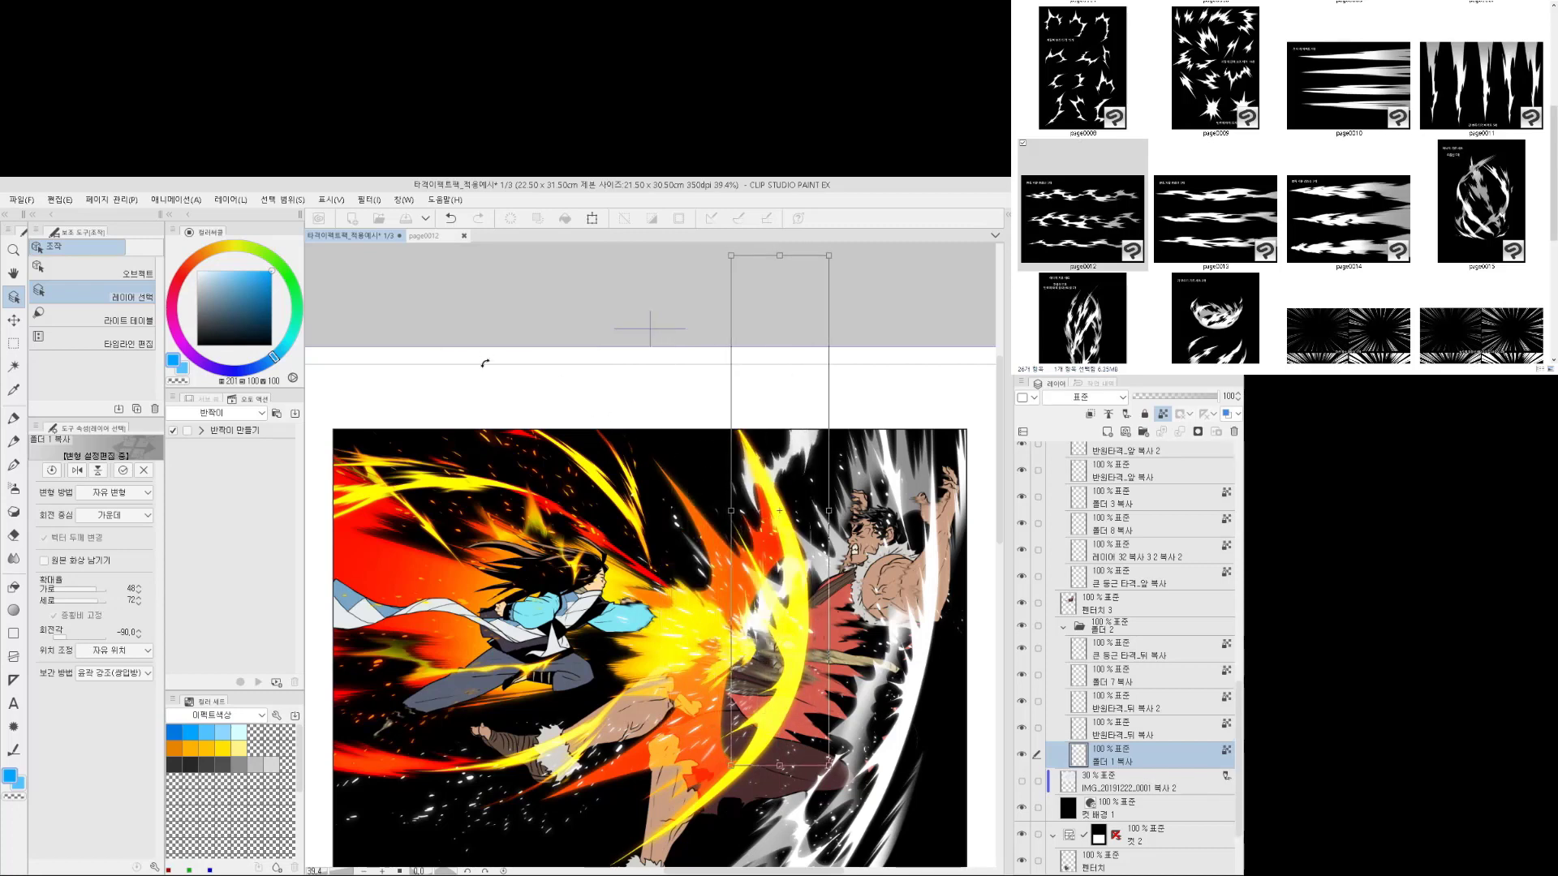
pyautogui.press('Return')
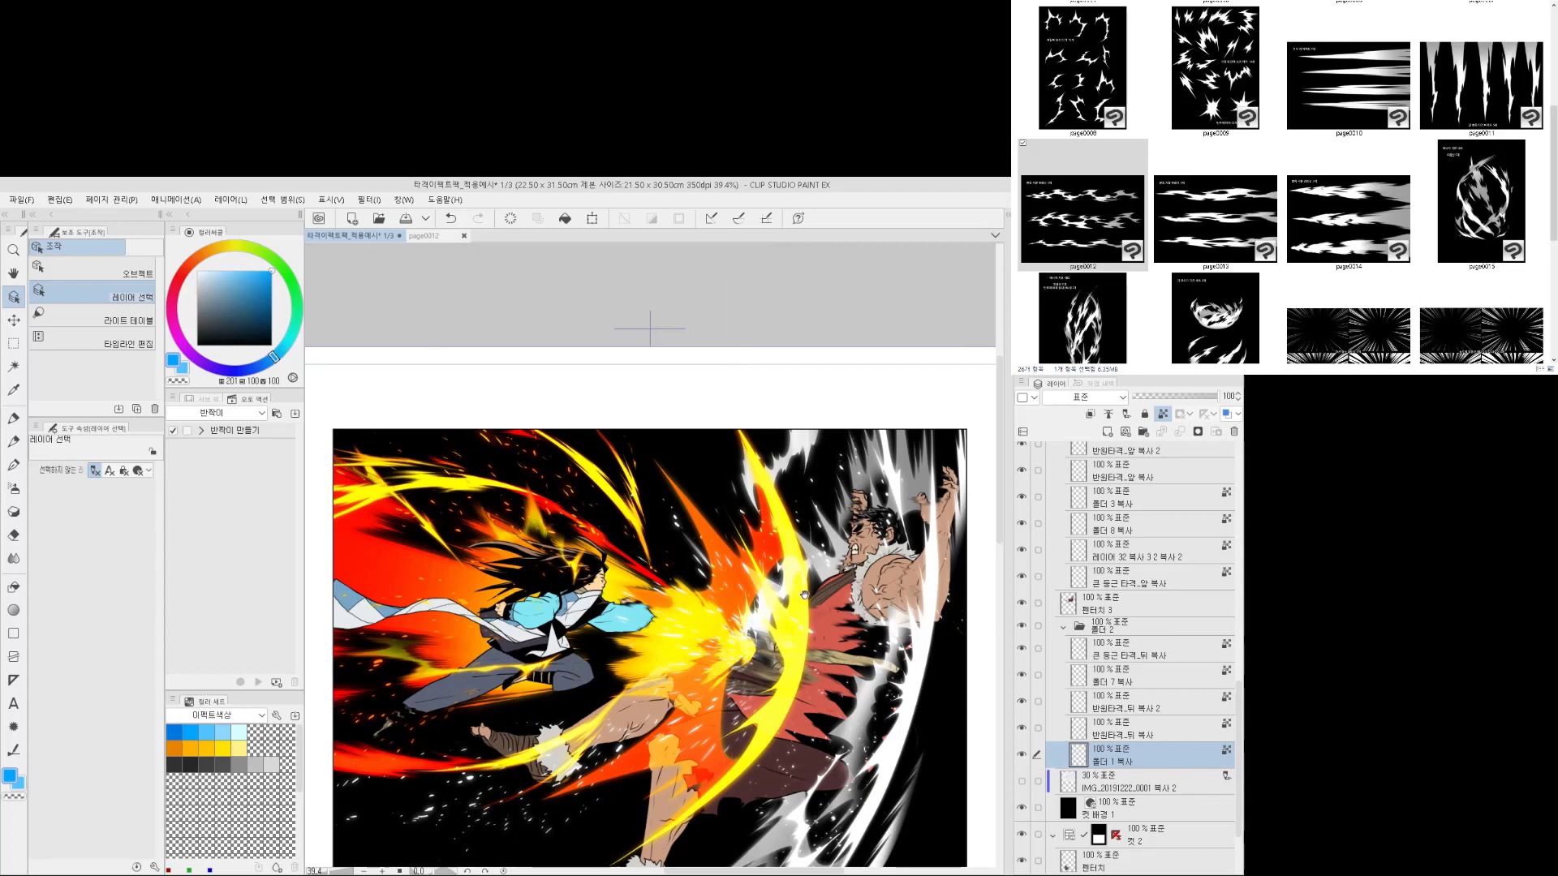
# Start a mesh transform of the flow line and tilt it diagonally so its lower end points at the impact burst
pyautogui.moveTo(804, 594); pyautogui.dragTo(779, 607)
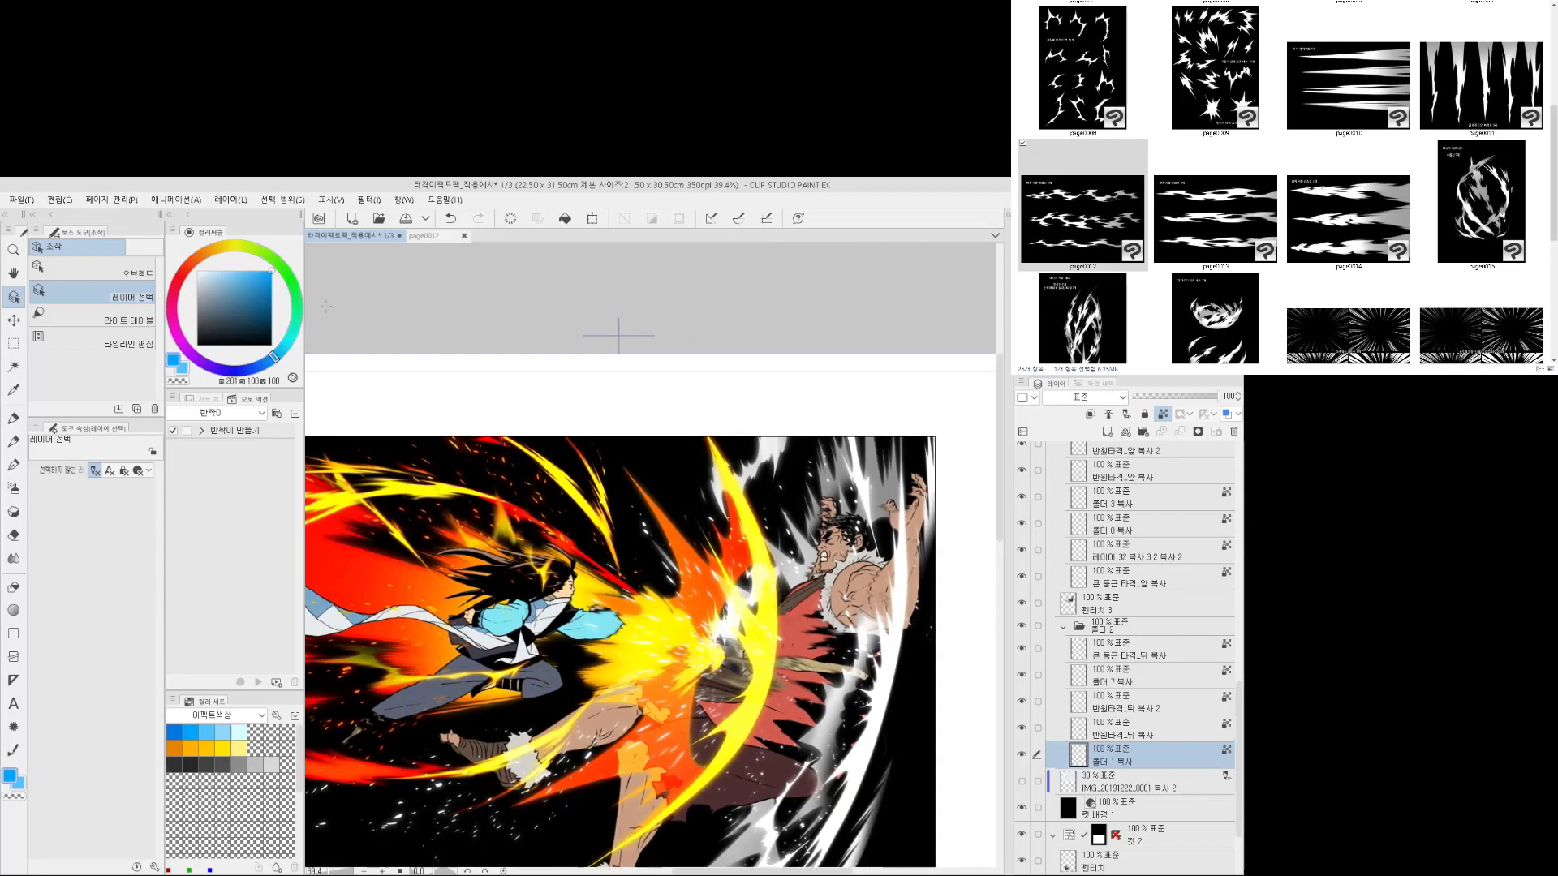
pyautogui.click(61, 201)
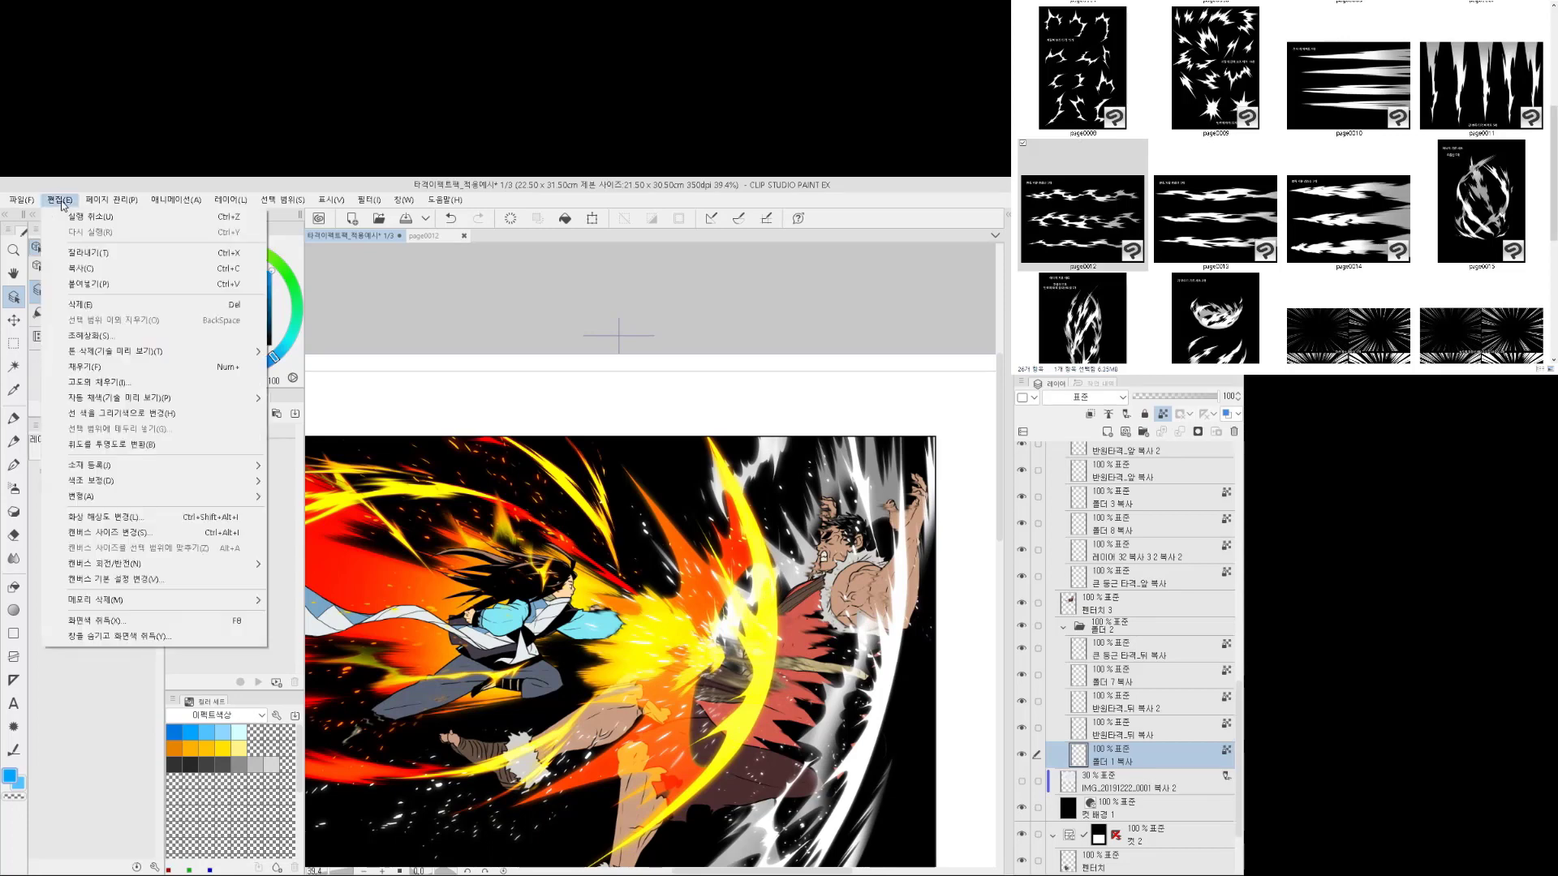
pyautogui.moveTo(193, 503)
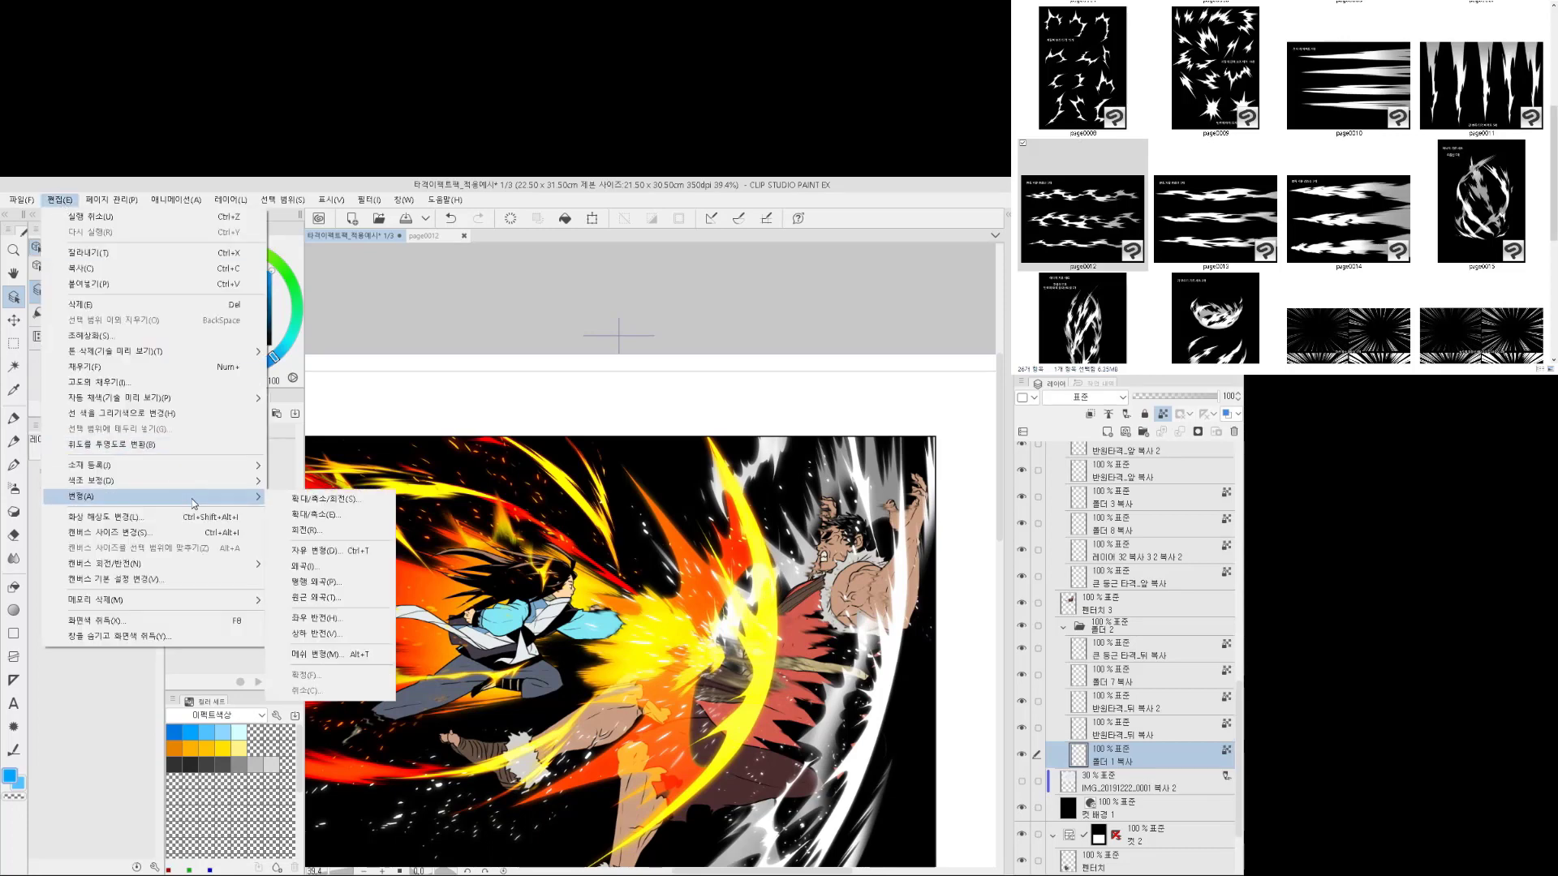
pyautogui.click(366, 655)
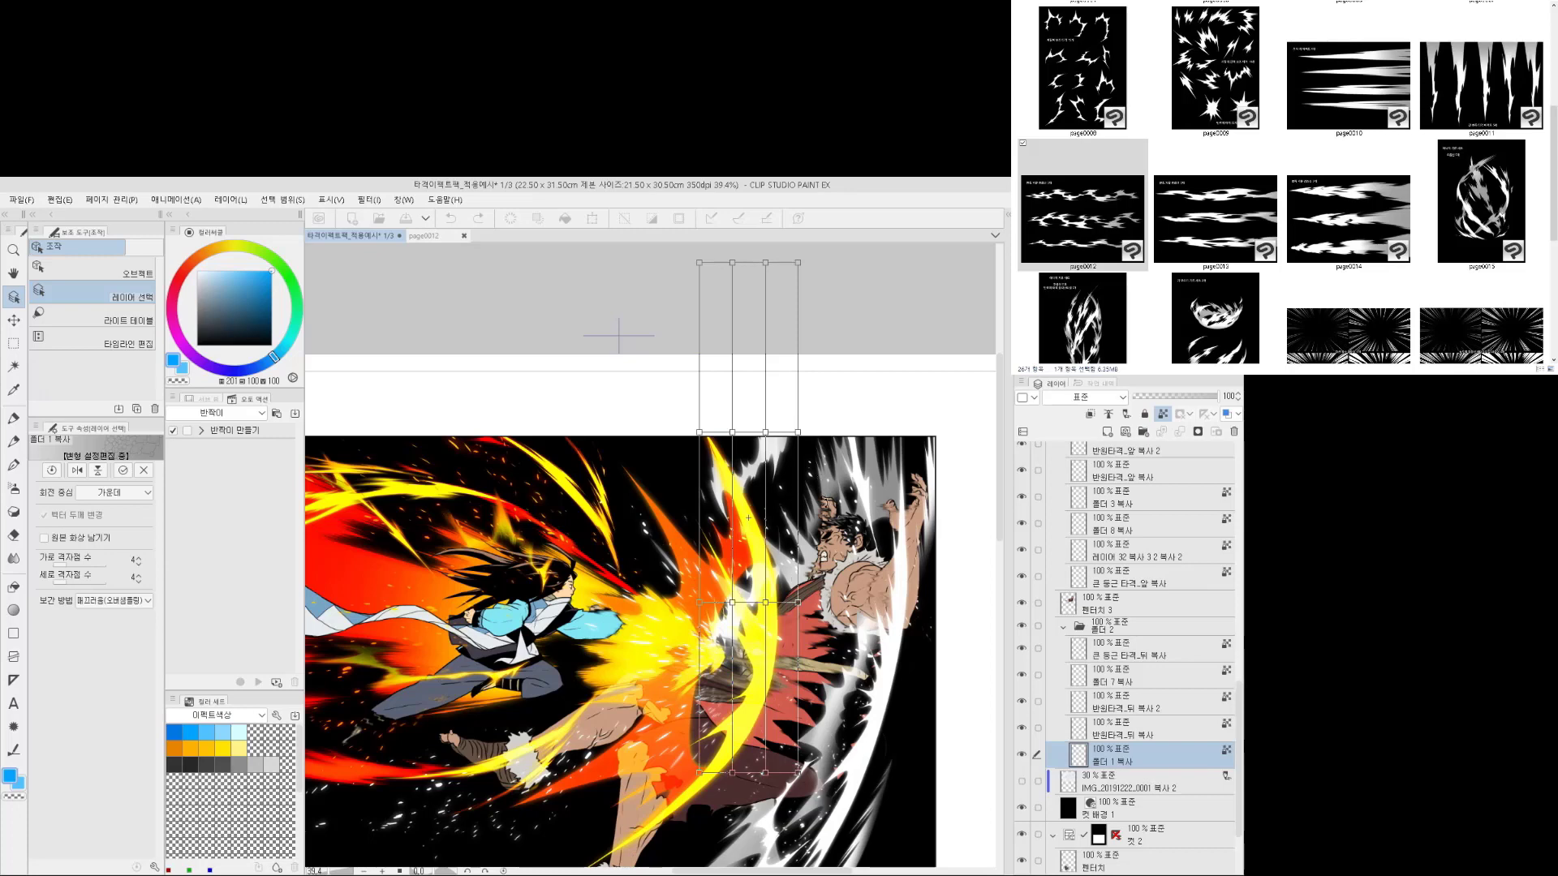
pyautogui.moveTo(868, 496); pyautogui.dragTo(831, 427)
pyautogui.moveTo(843, 609); pyautogui.dragTo(704, 510)
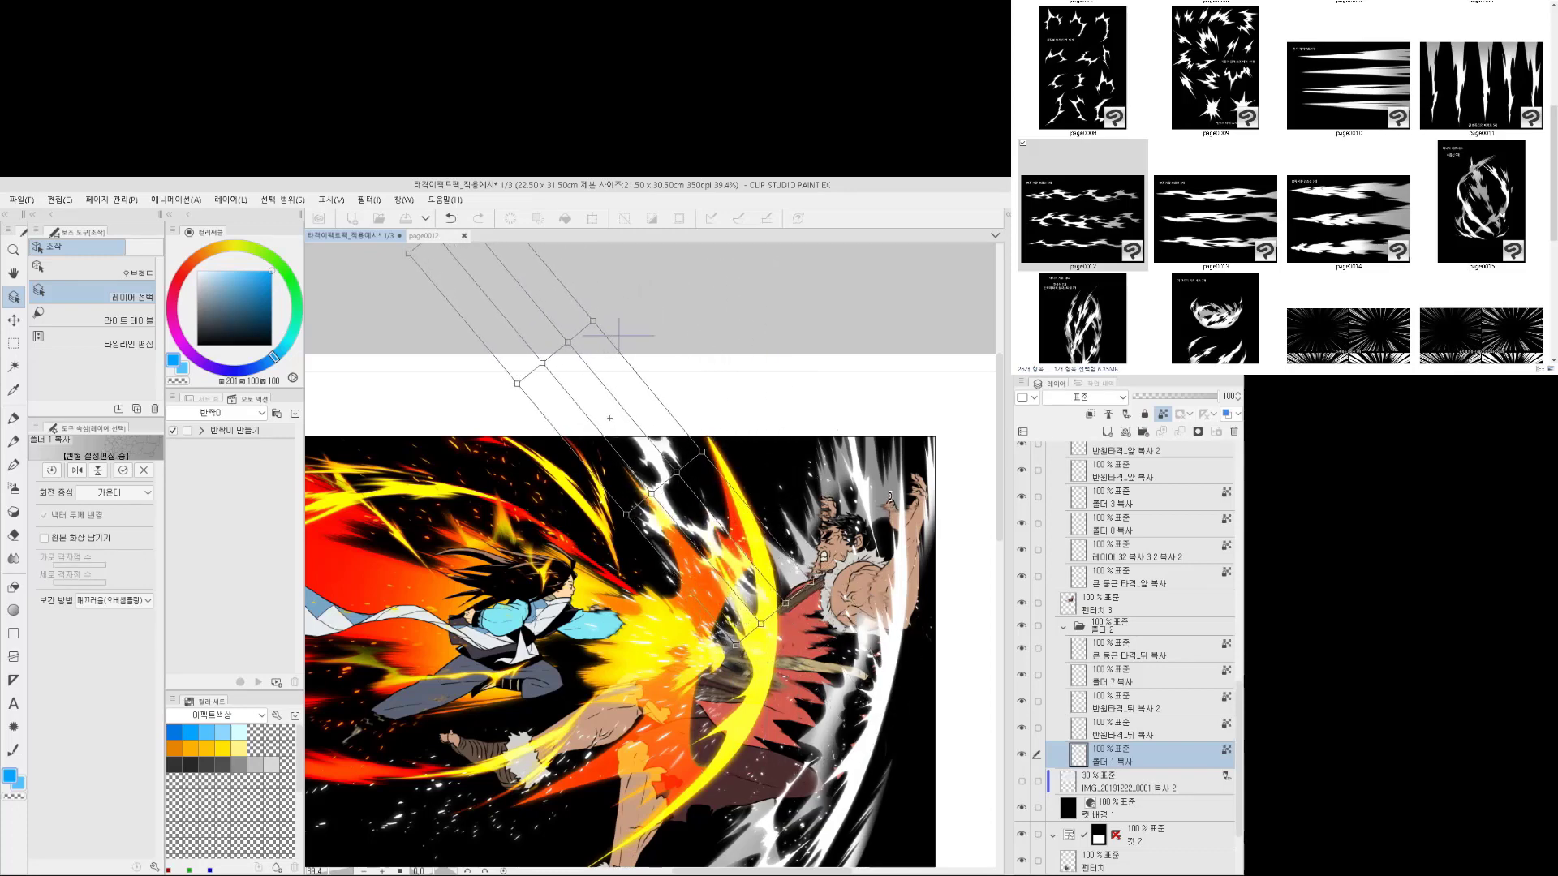
# Gather the lowest mesh points at the impact burst and pull the row above them down toward it
pyautogui.scroll(3, 799, 633)
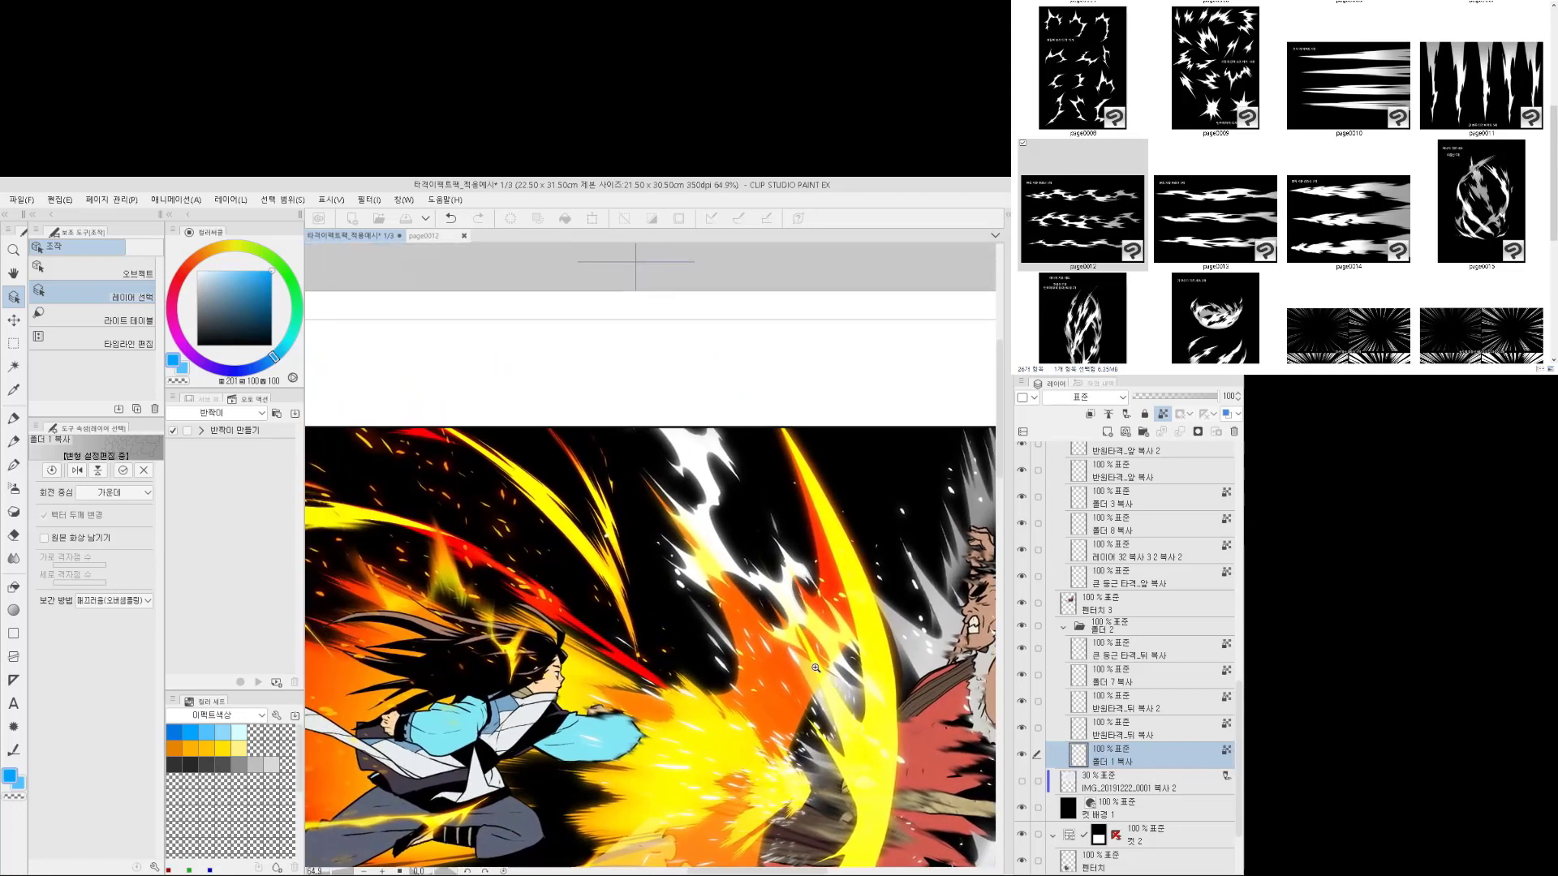
pyautogui.moveTo(799, 644); pyautogui.dragTo(762, 576)
pyautogui.moveTo(784, 524); pyautogui.dragTo(755, 528)
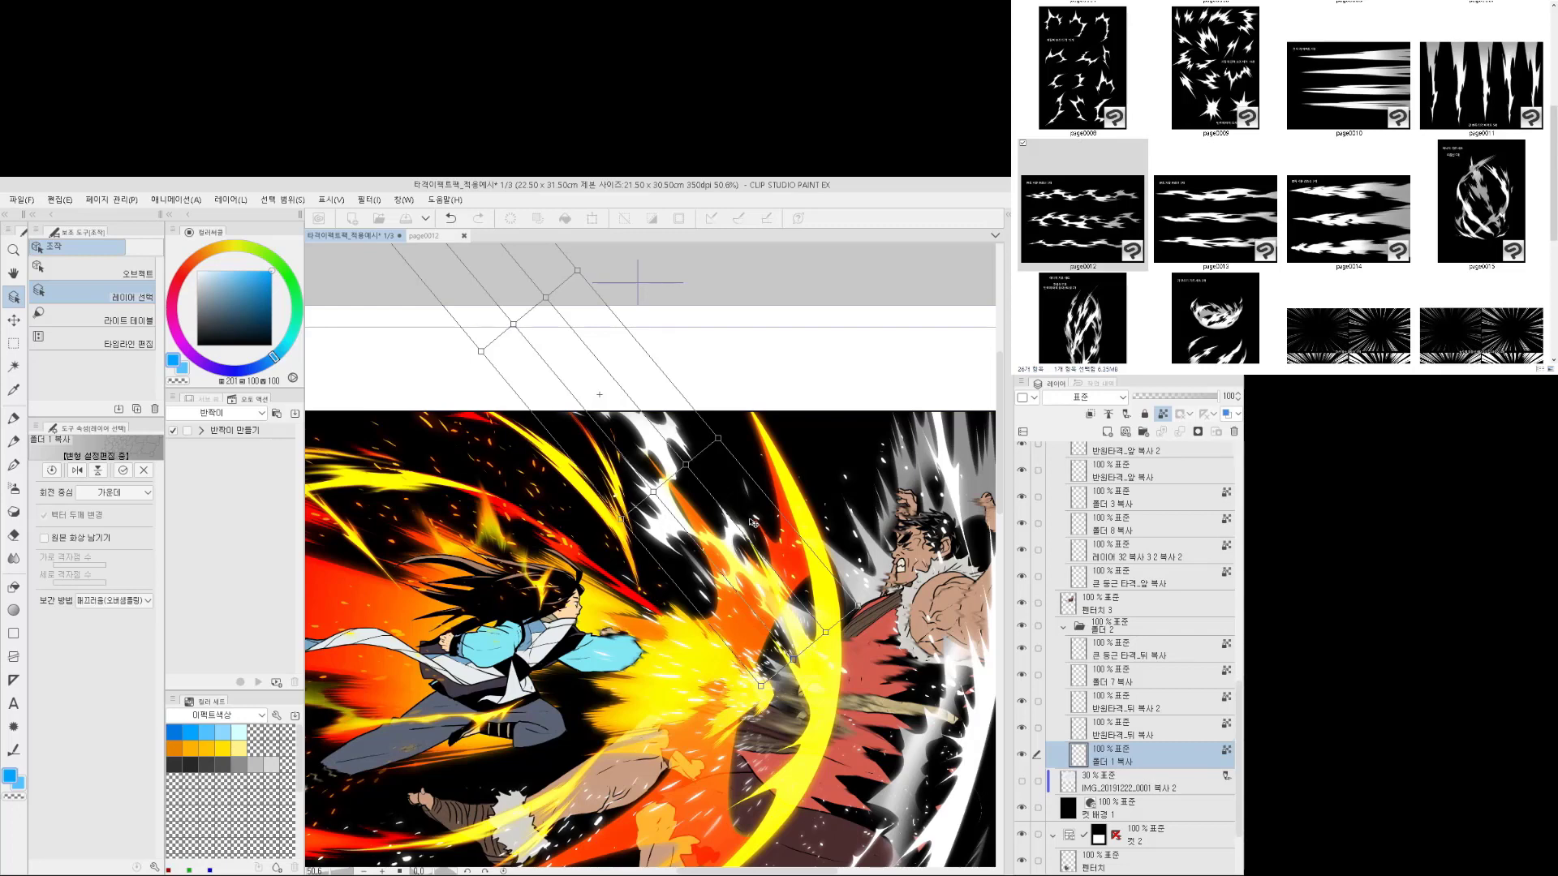
pyautogui.moveTo(795, 591); pyautogui.dragTo(827, 622)
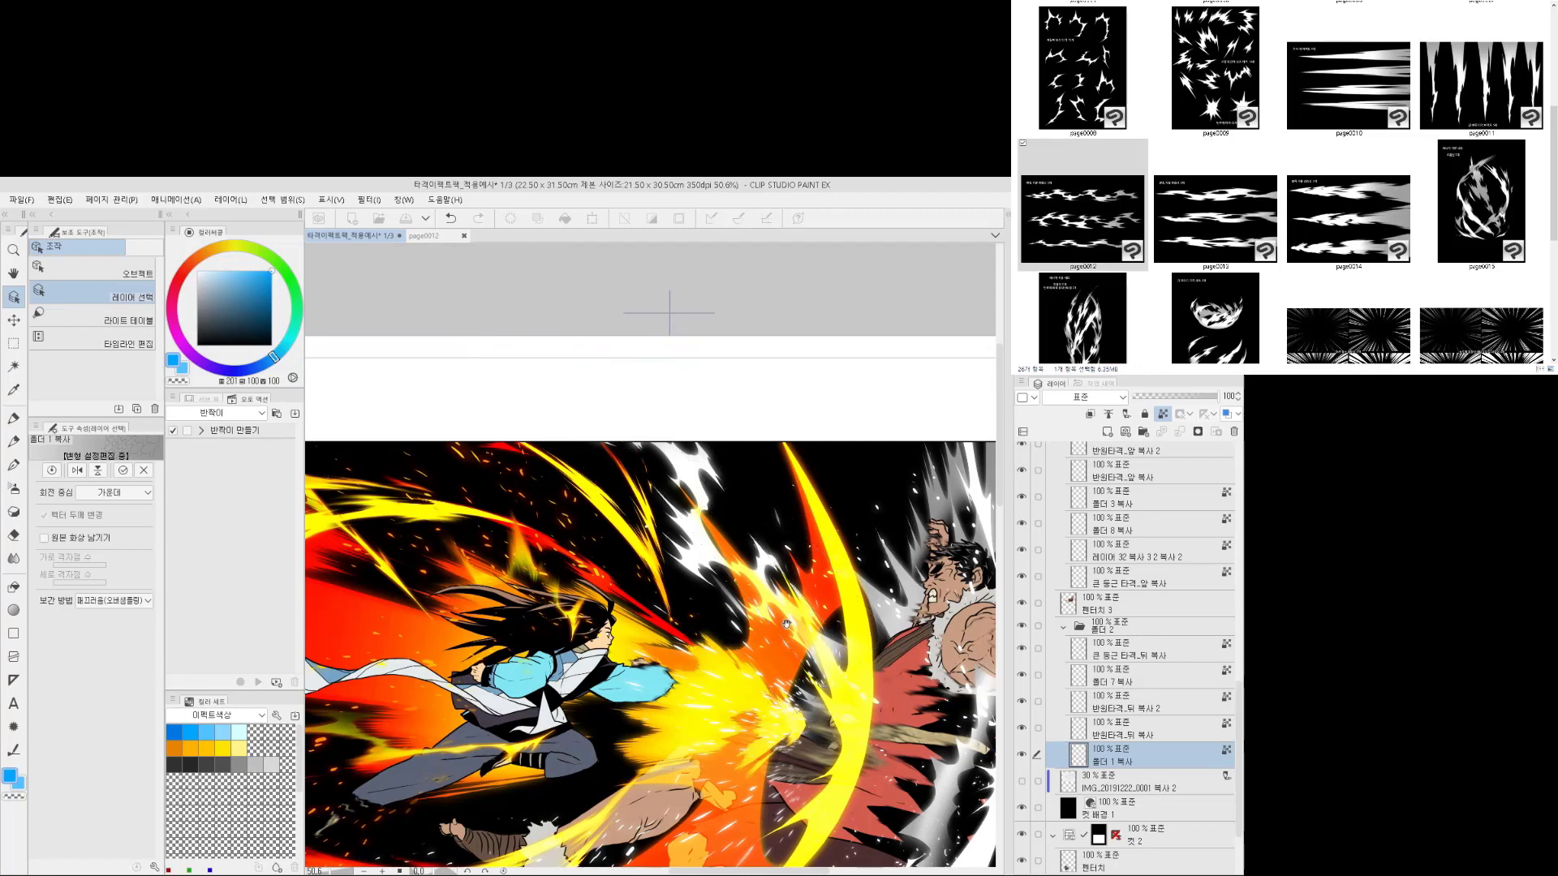
pyautogui.moveTo(792, 622); pyautogui.dragTo(763, 586)
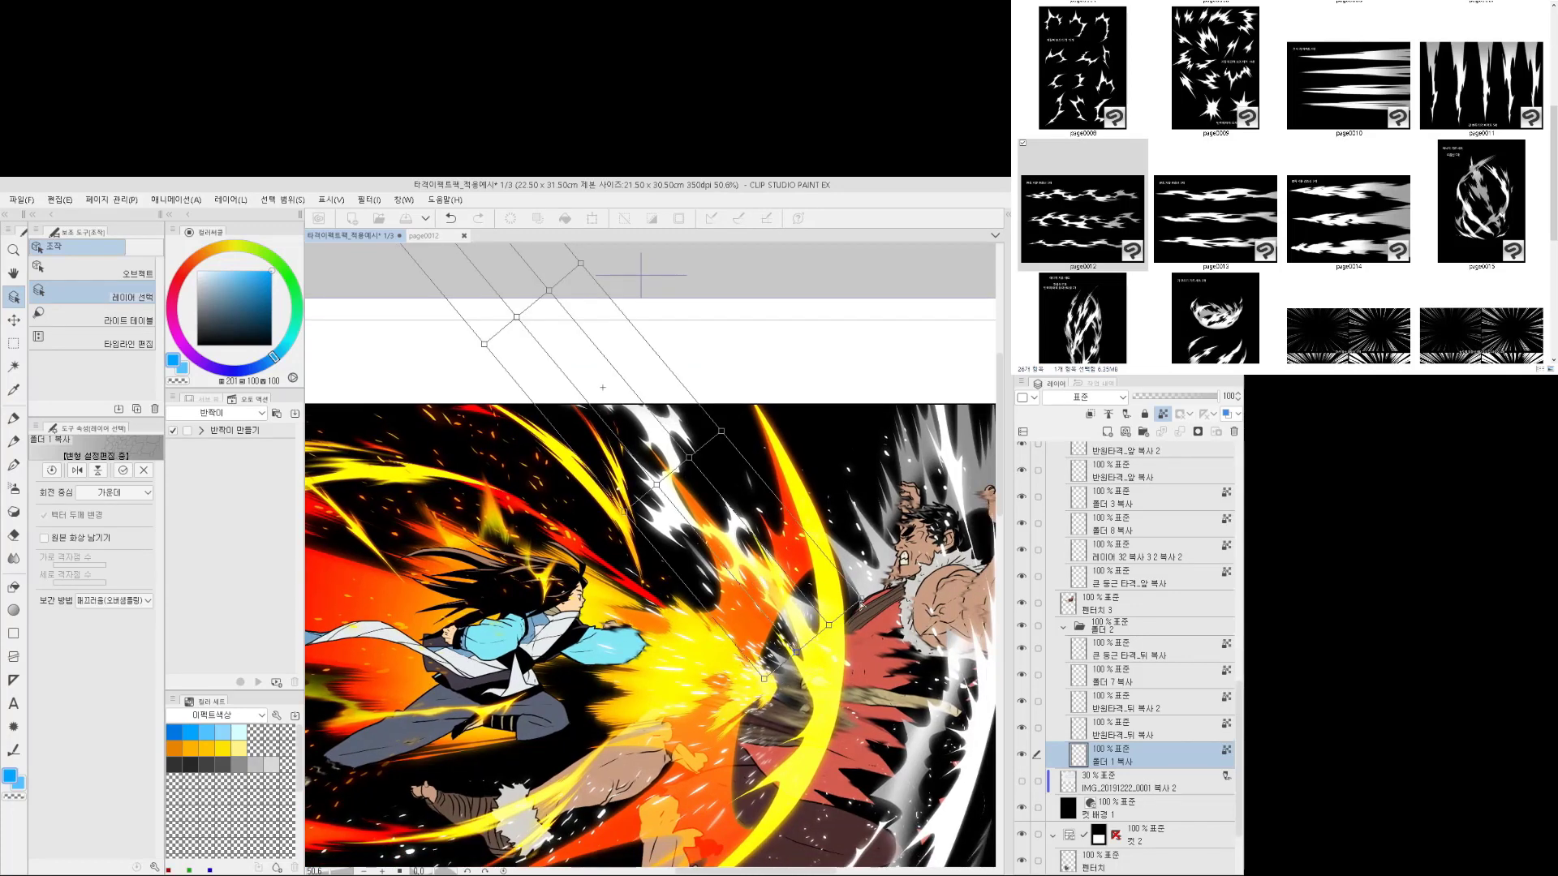
pyautogui.moveTo(862, 602); pyautogui.dragTo(813, 632)
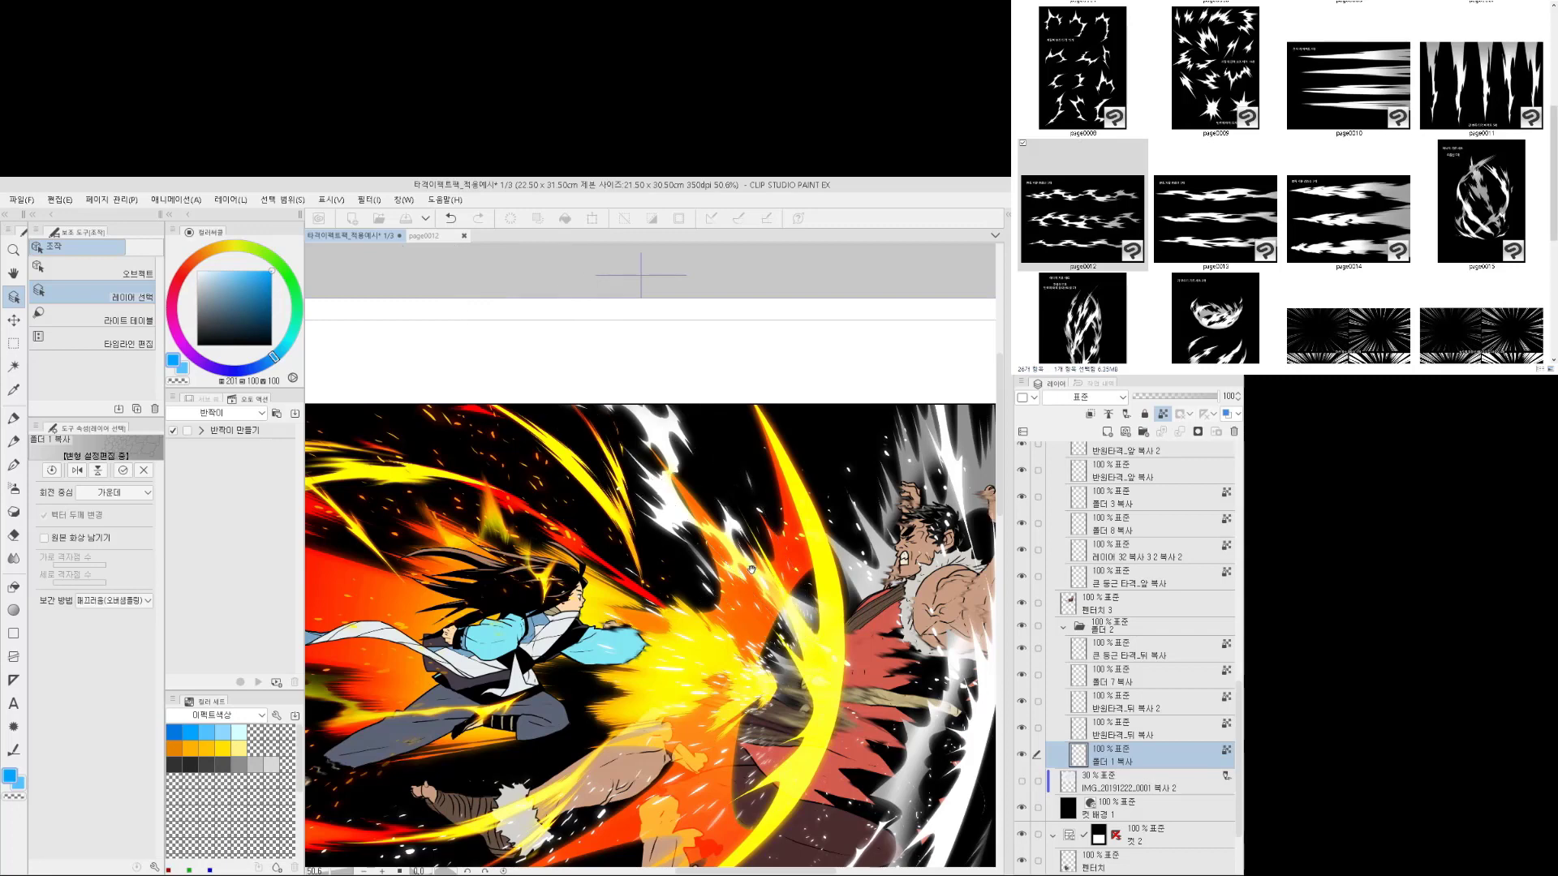
pyautogui.scroll(3, 702, 598)
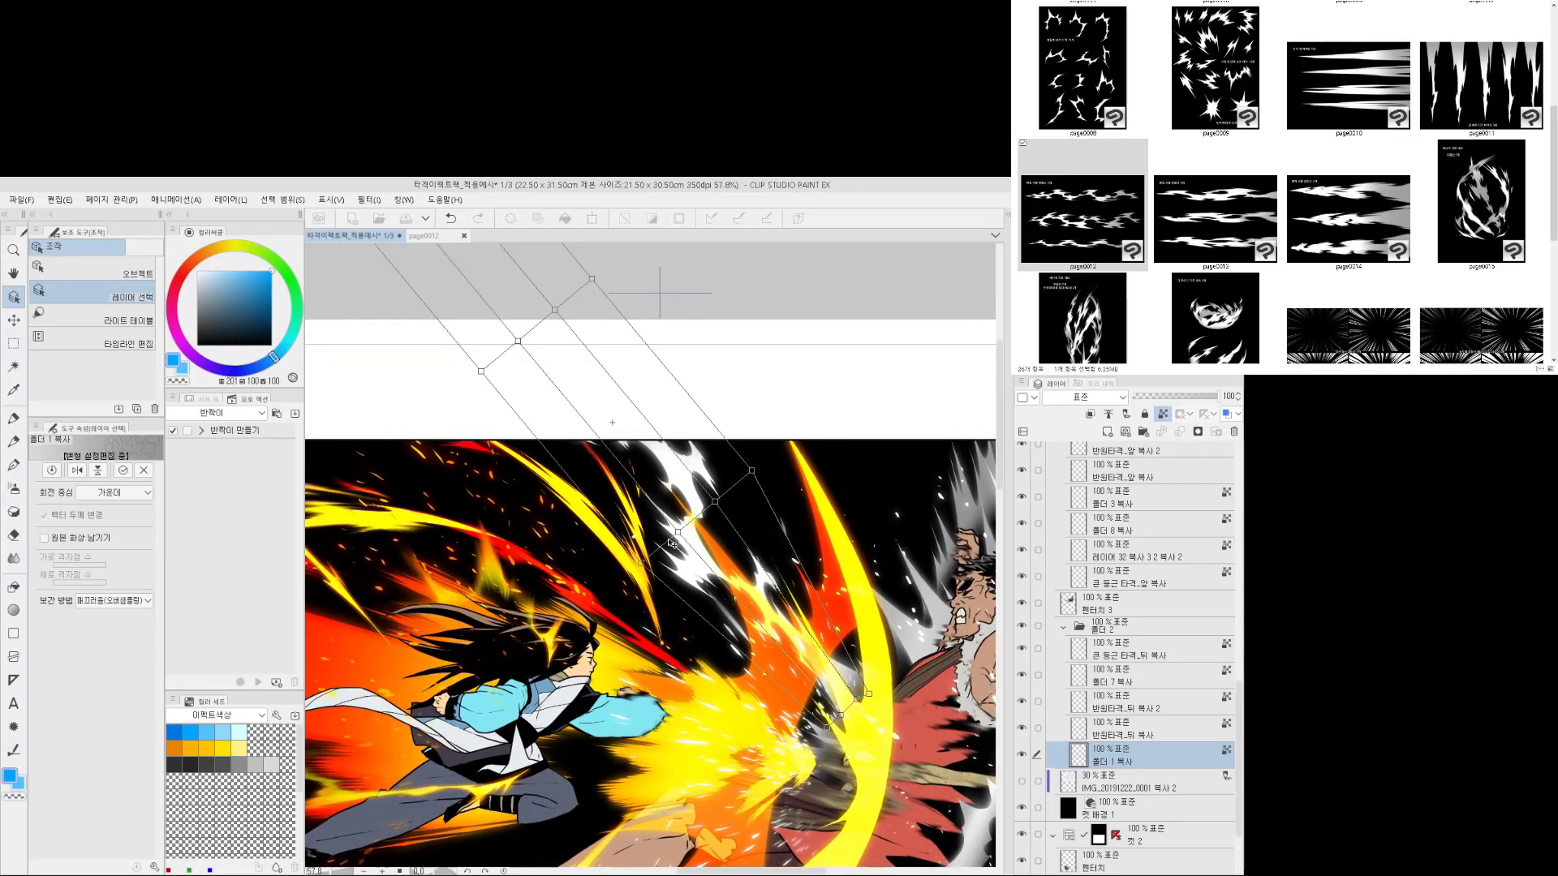
pyautogui.moveTo(681, 537); pyautogui.dragTo(794, 572)
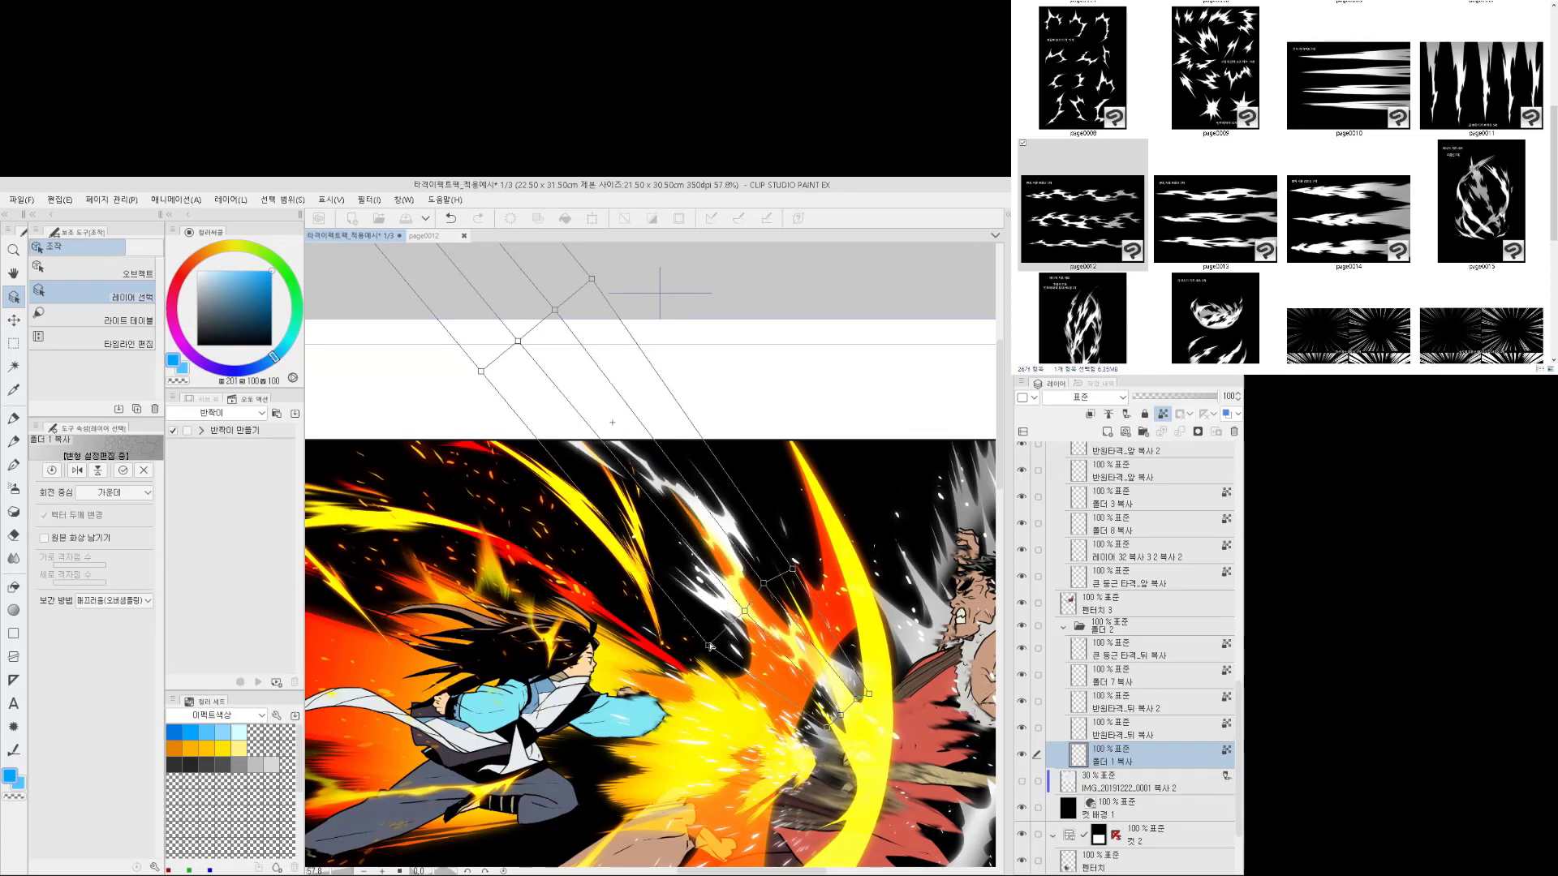
pyautogui.press('Return')
pyautogui.moveTo(721, 621); pyautogui.dragTo(745, 600)
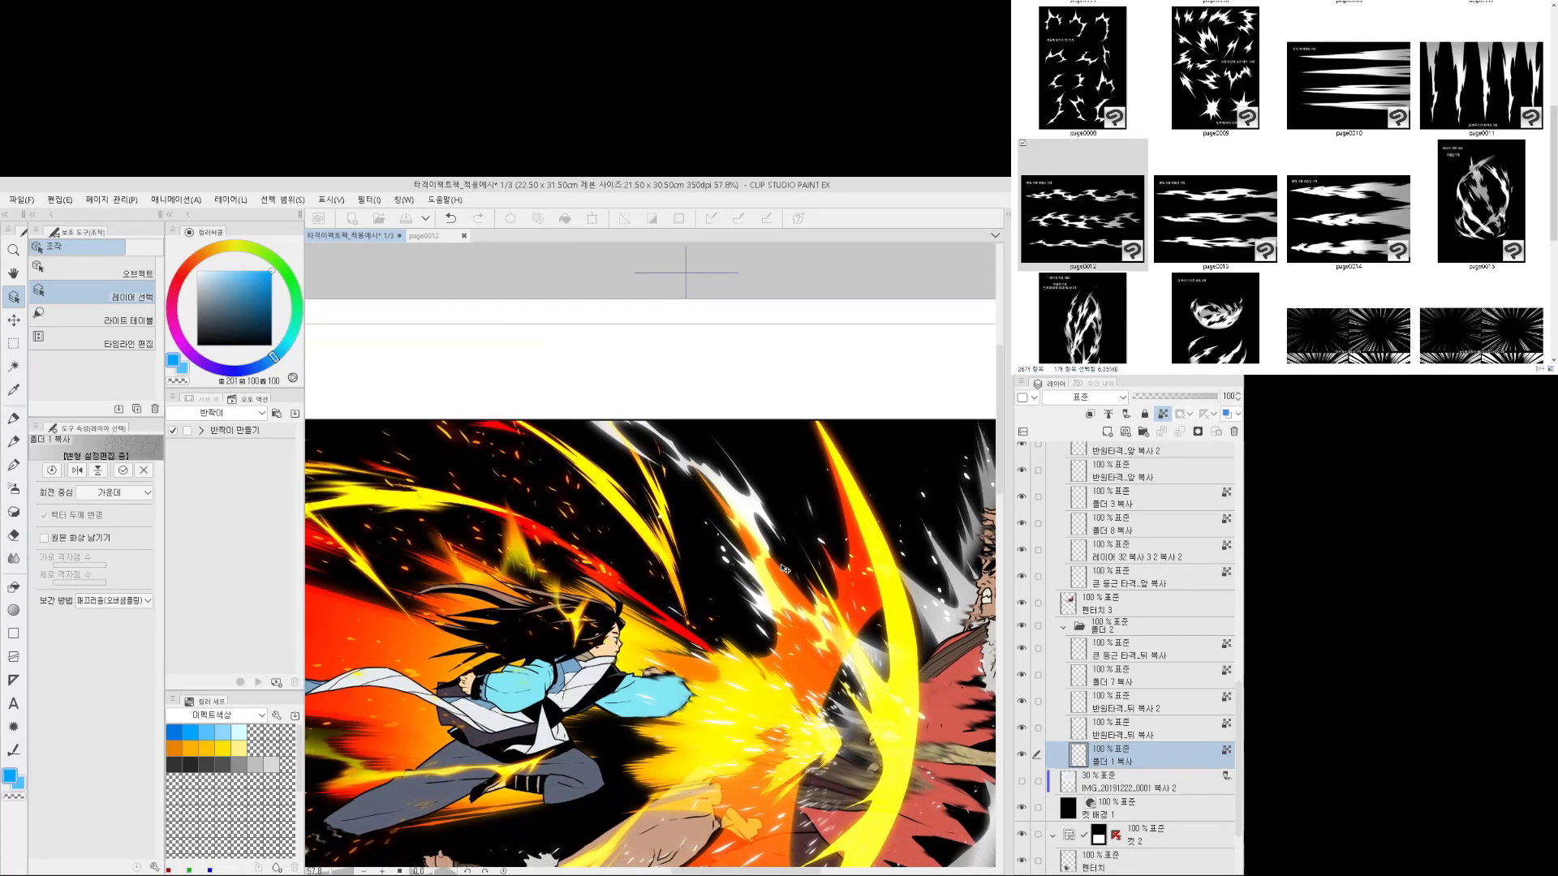
# Rotate the flow-line mesh to a steeper angle and shift it right over the impact burst
pyautogui.hotkey('ctrl', 'shift', 't')
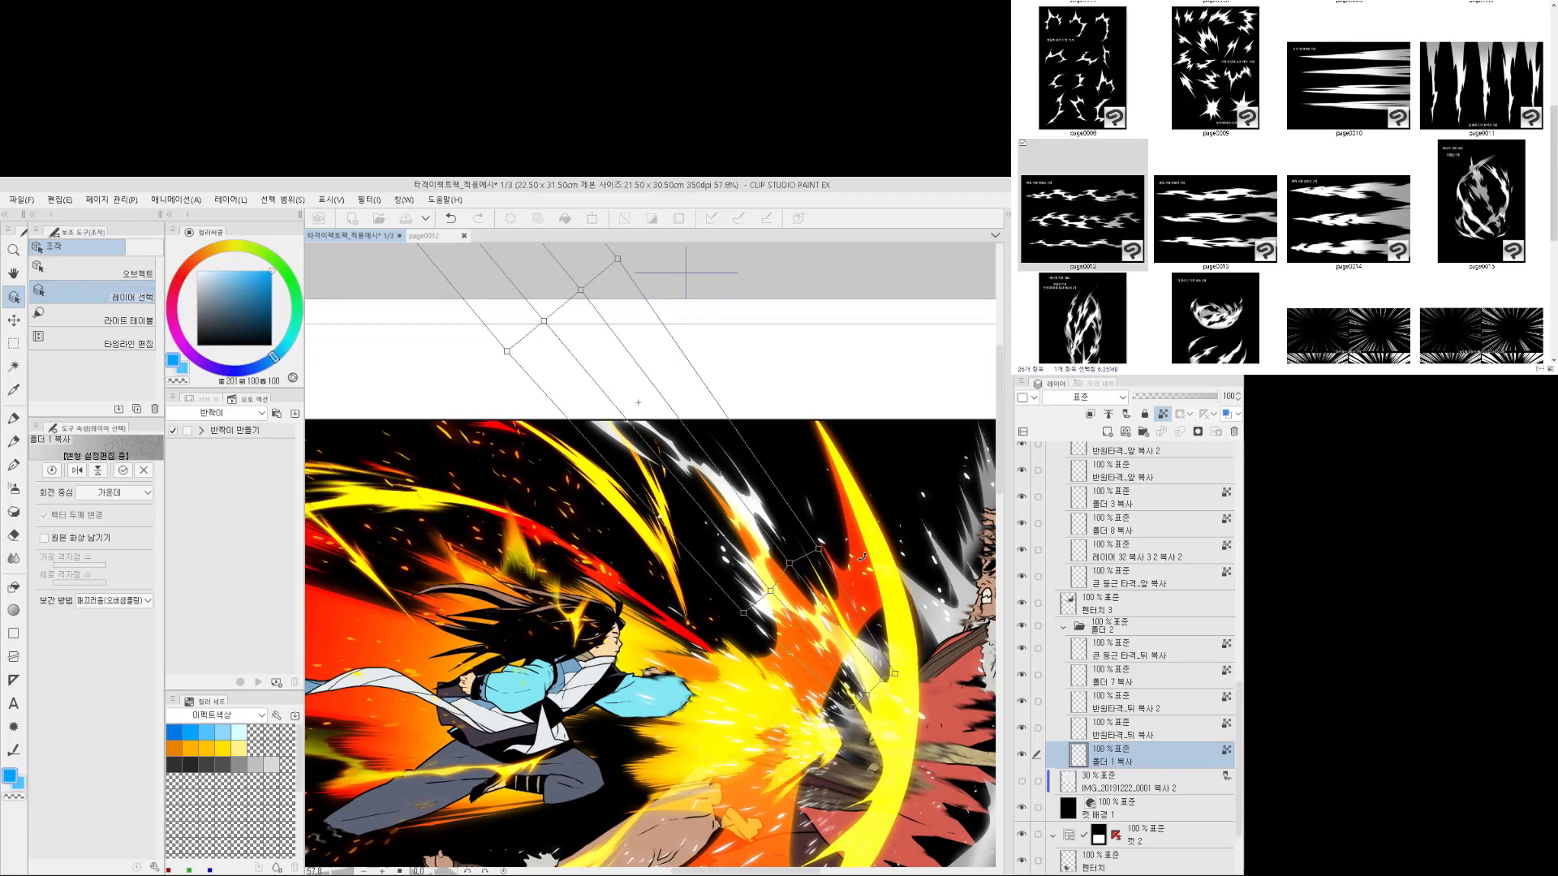
pyautogui.moveTo(872, 559); pyautogui.dragTo(842, 598)
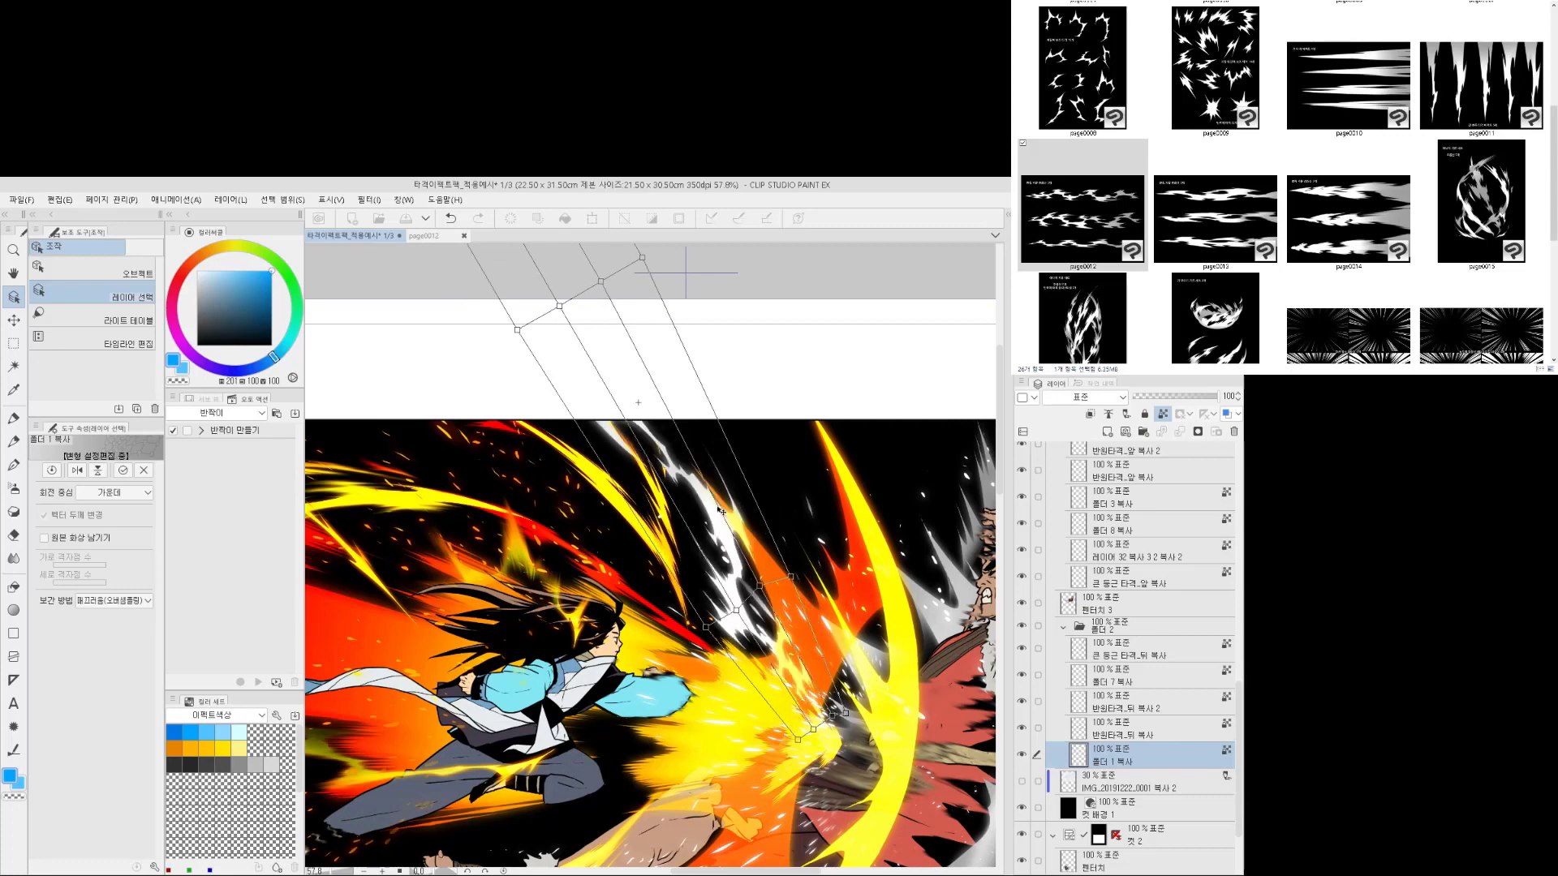
pyautogui.moveTo(733, 510); pyautogui.dragTo(790, 509)
pyautogui.press('Return')
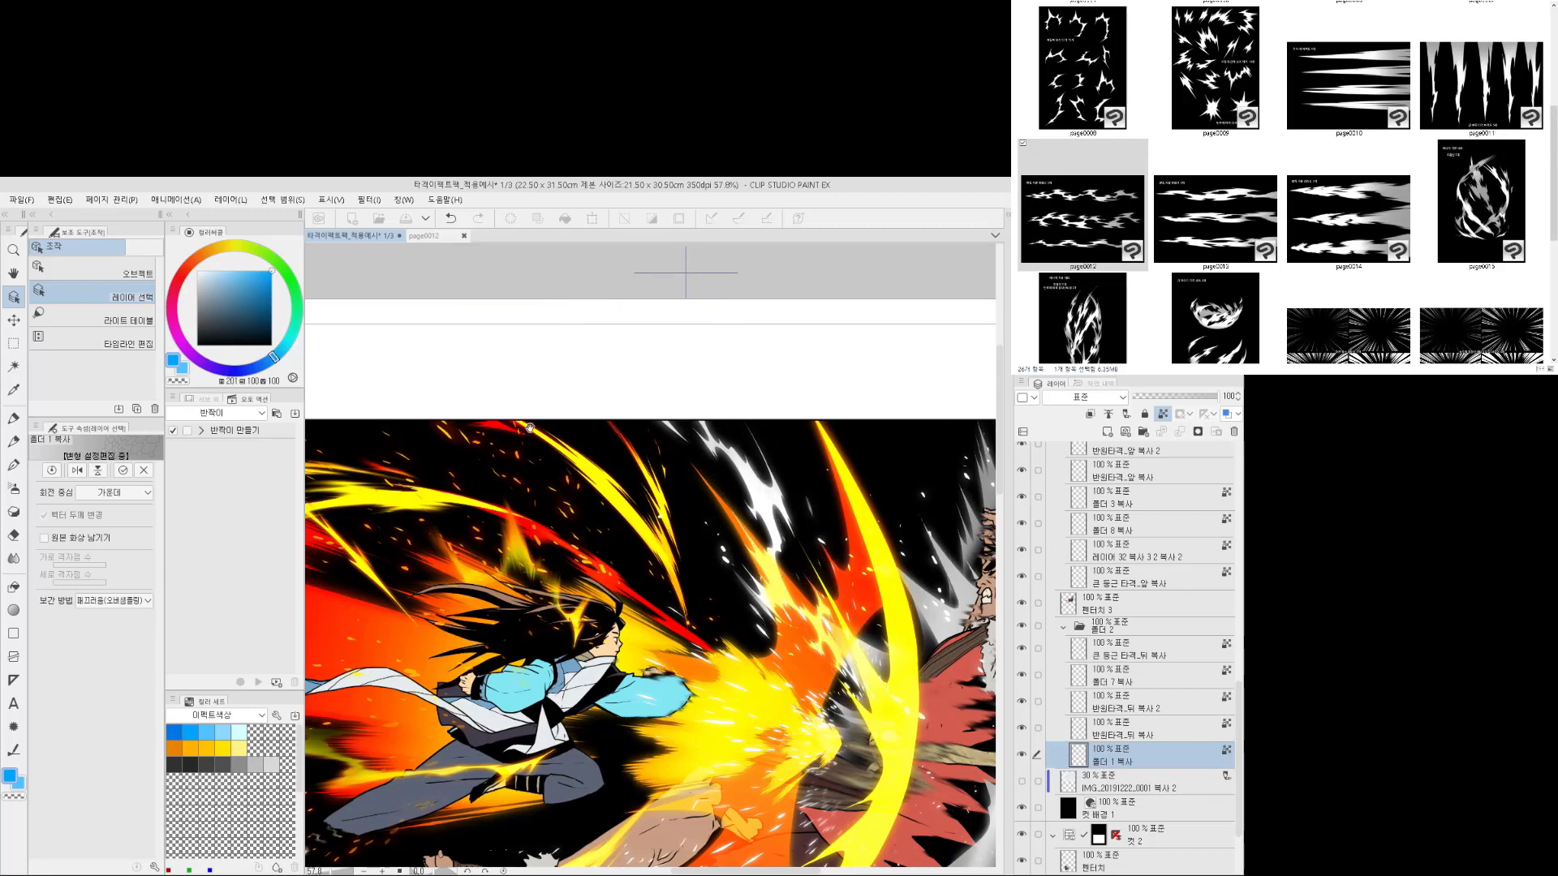
# Reposition the individual mesh points just above the impact burst to curve the flow line's lower part
pyautogui.moveTo(841, 580); pyautogui.dragTo(857, 506)
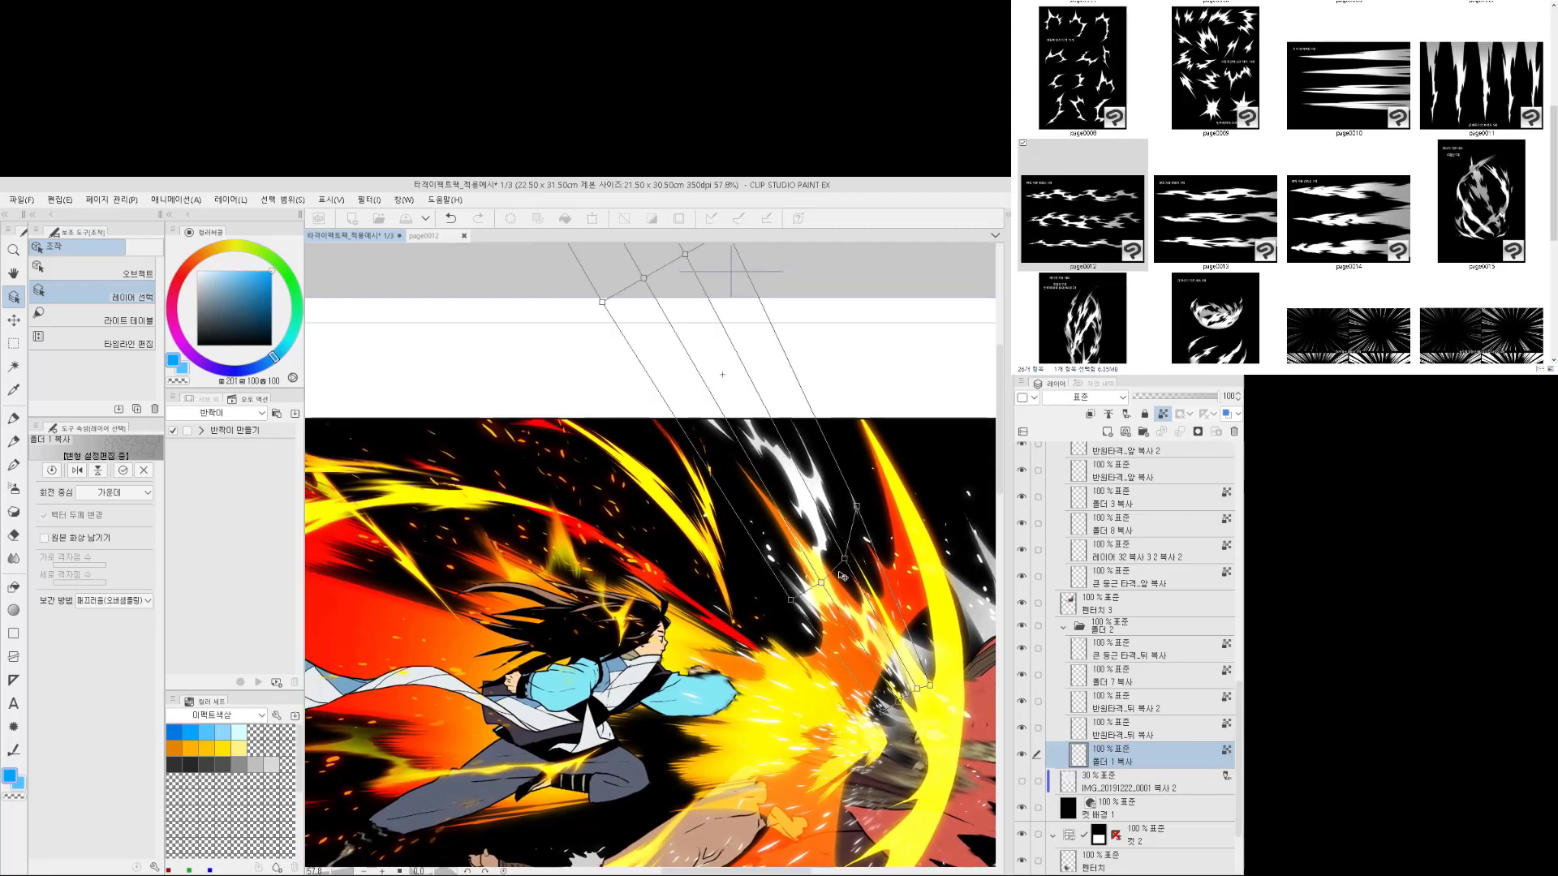
pyautogui.moveTo(821, 583); pyautogui.dragTo(802, 618)
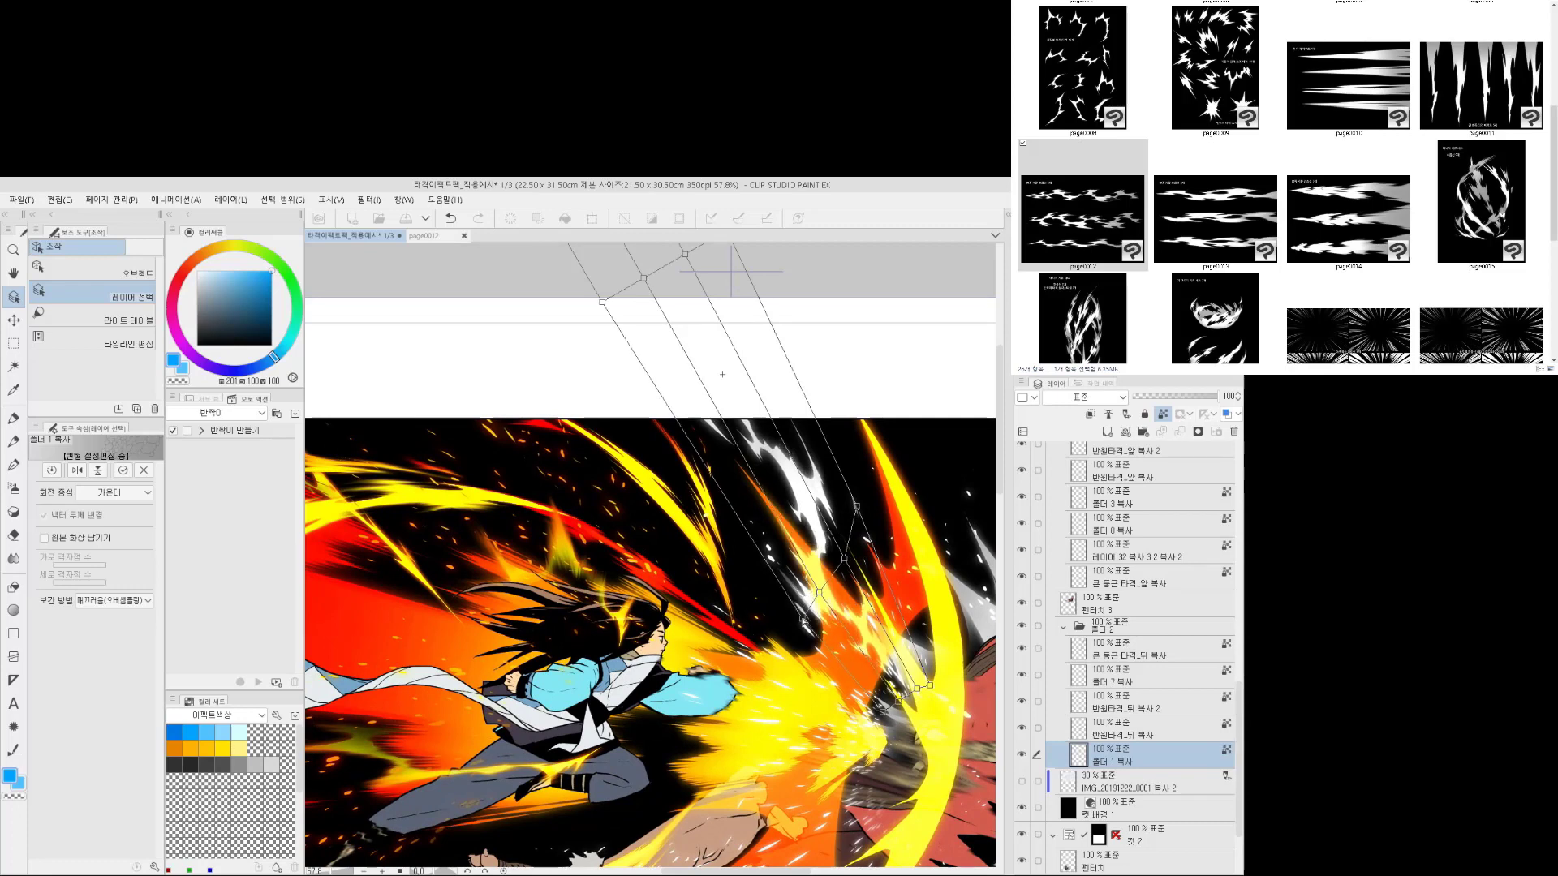
pyautogui.moveTo(843, 559); pyautogui.dragTo(831, 571)
pyautogui.moveTo(857, 506); pyautogui.dragTo(724, 527)
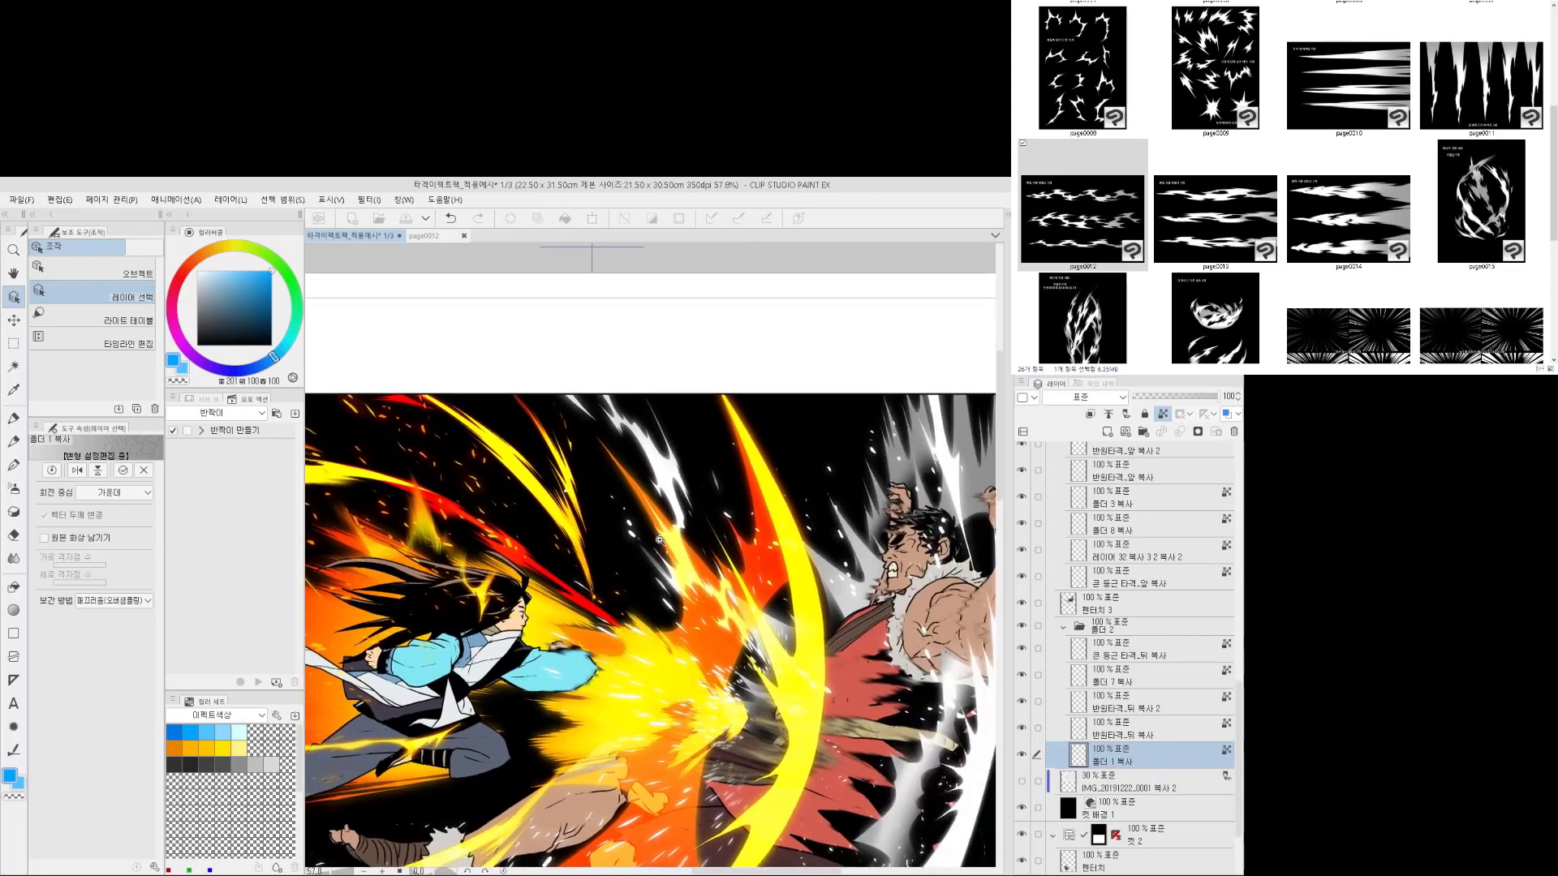
pyautogui.scroll(3, 723, 527)
pyautogui.scroll(-3, 725, 526)
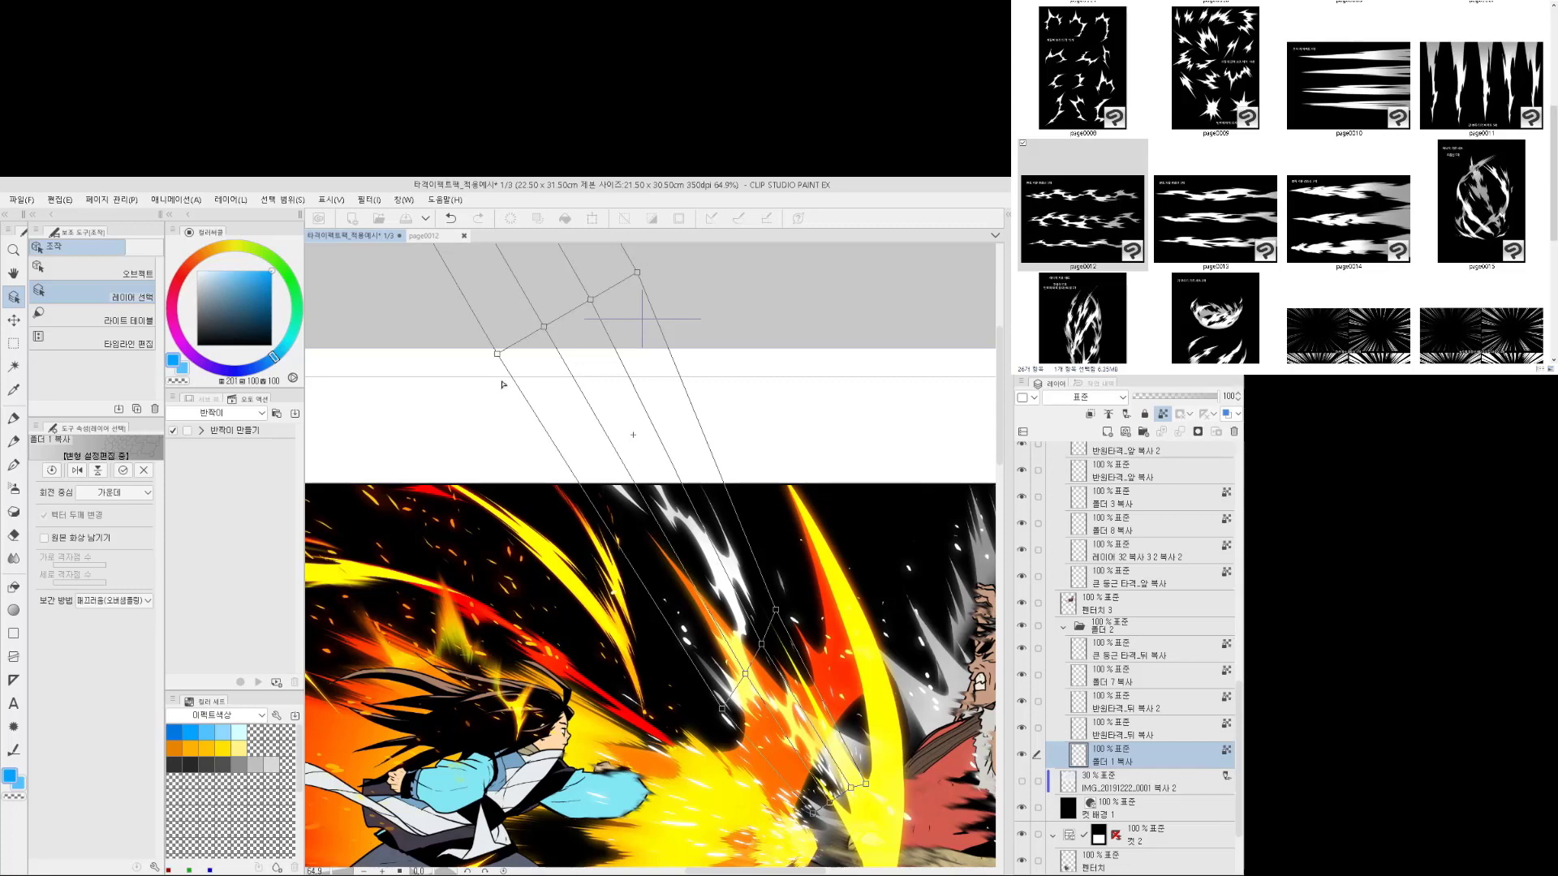
# Pull the four points of the second mesh row down to the panel's upper edge to bend the flow line
pyautogui.moveTo(498, 354); pyautogui.dragTo(595, 590)
pyautogui.moveTo(544, 327); pyautogui.dragTo(613, 556)
pyautogui.moveTo(593, 304); pyautogui.dragTo(626, 503)
pyautogui.moveTo(639, 275); pyautogui.dragTo(641, 460)
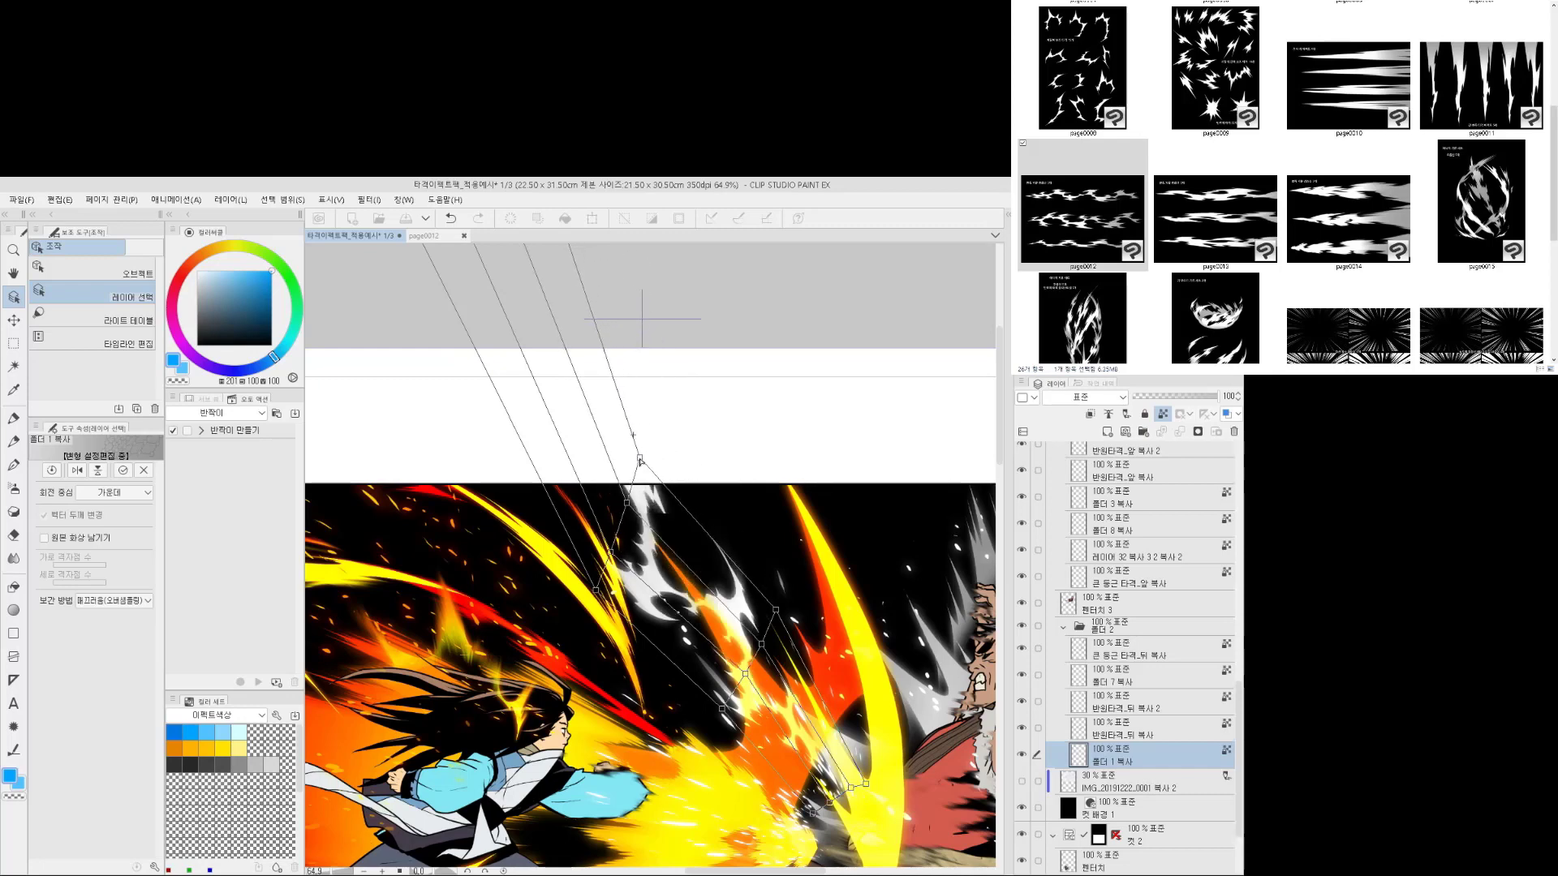
# Swing the four top-row mesh points down and left toward the panel's upper-left corner to bend the flow line over the attacker
pyautogui.moveTo(658, 680); pyautogui.dragTo(842, 672)
pyautogui.scroll(-3, 756, 433)
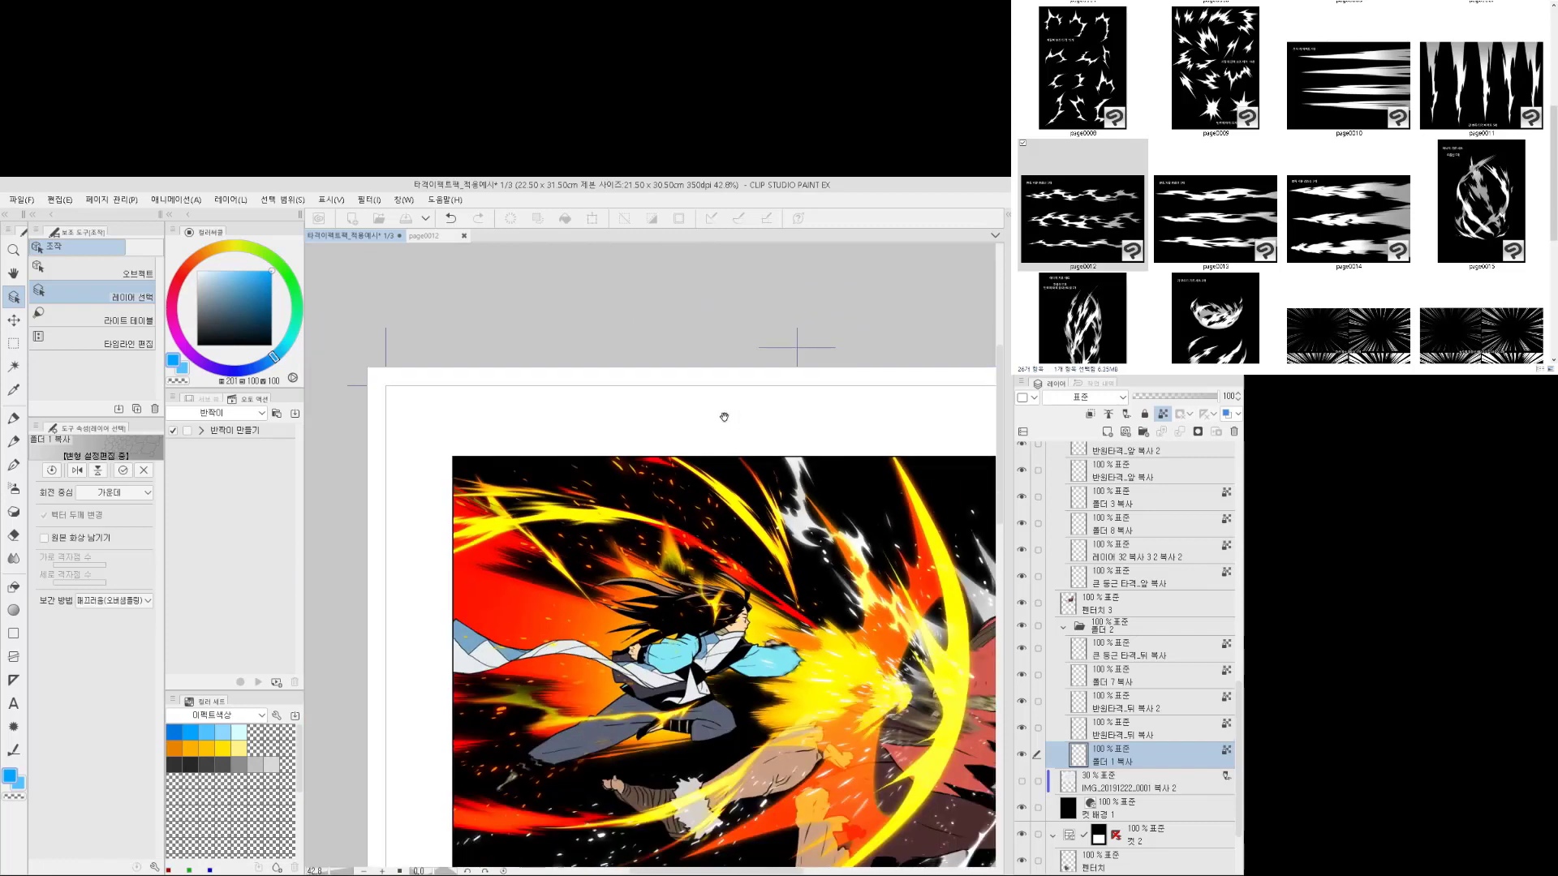
pyautogui.moveTo(618, 267); pyautogui.dragTo(481, 511)
pyautogui.moveTo(666, 403); pyautogui.dragTo(670, 440)
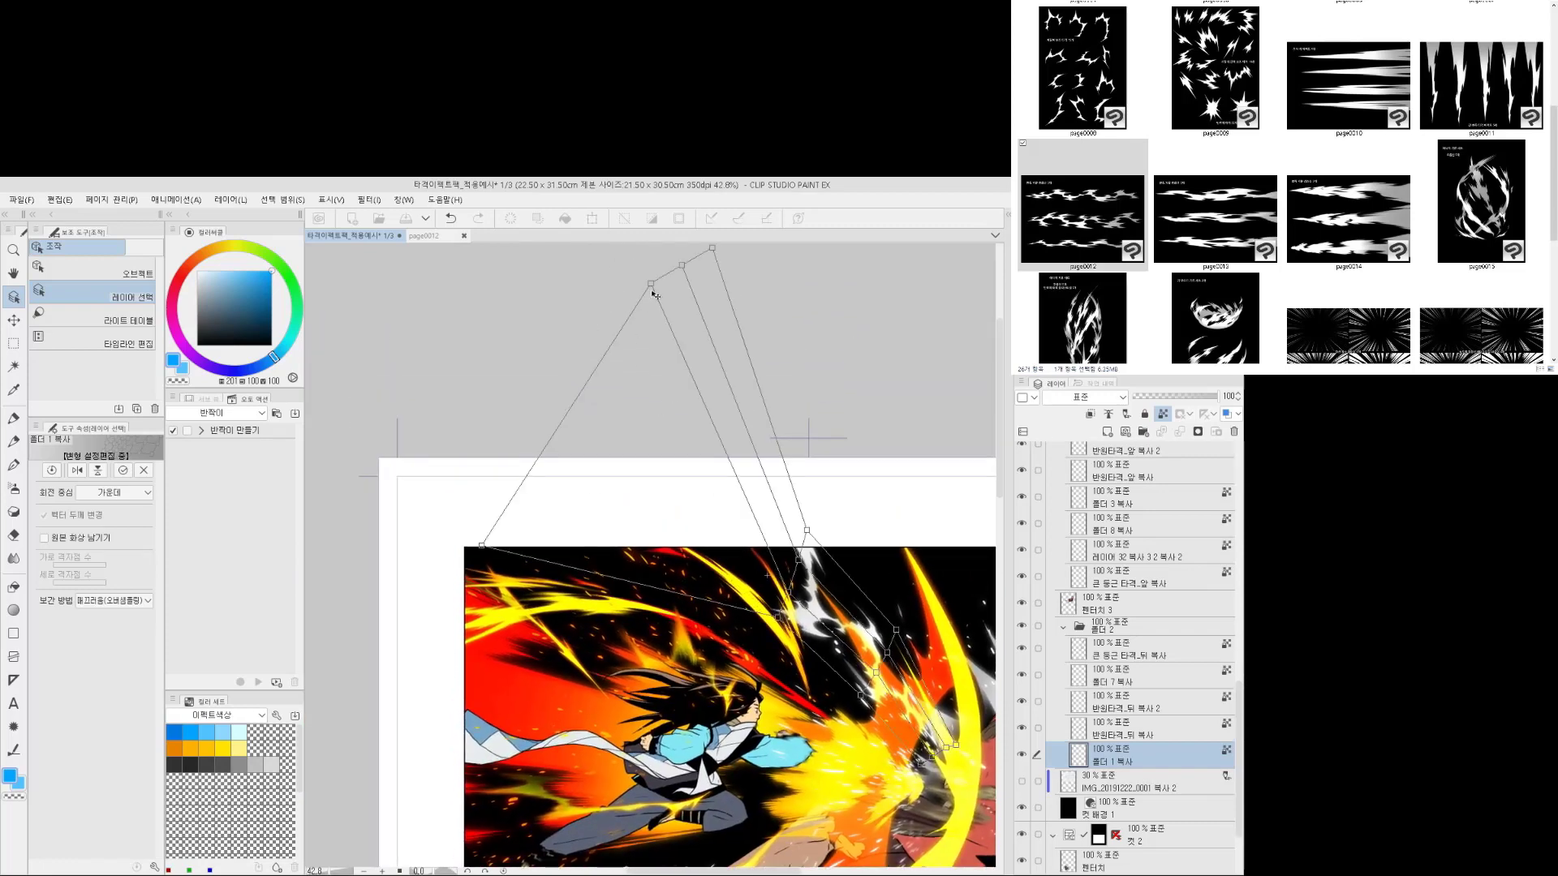
pyautogui.moveTo(652, 284); pyautogui.dragTo(506, 467)
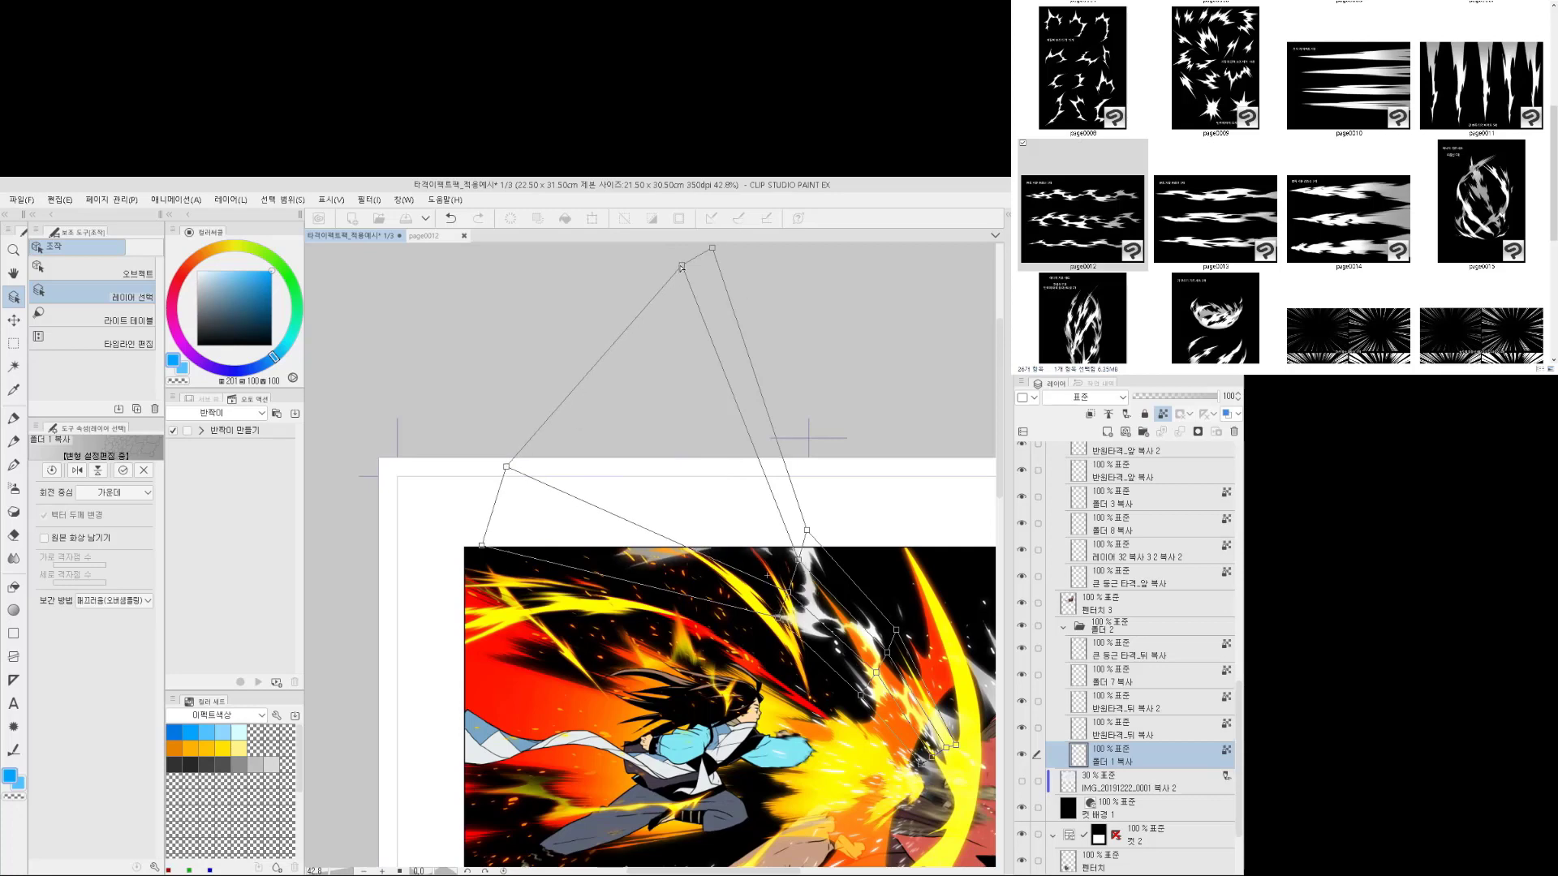
pyautogui.moveTo(681, 266); pyautogui.dragTo(549, 399)
pyautogui.moveTo(710, 249); pyautogui.dragTo(581, 344)
pyautogui.press('space')
pyautogui.moveTo(773, 628); pyautogui.dragTo(651, 542)
pyautogui.scroll(1, 652, 542)
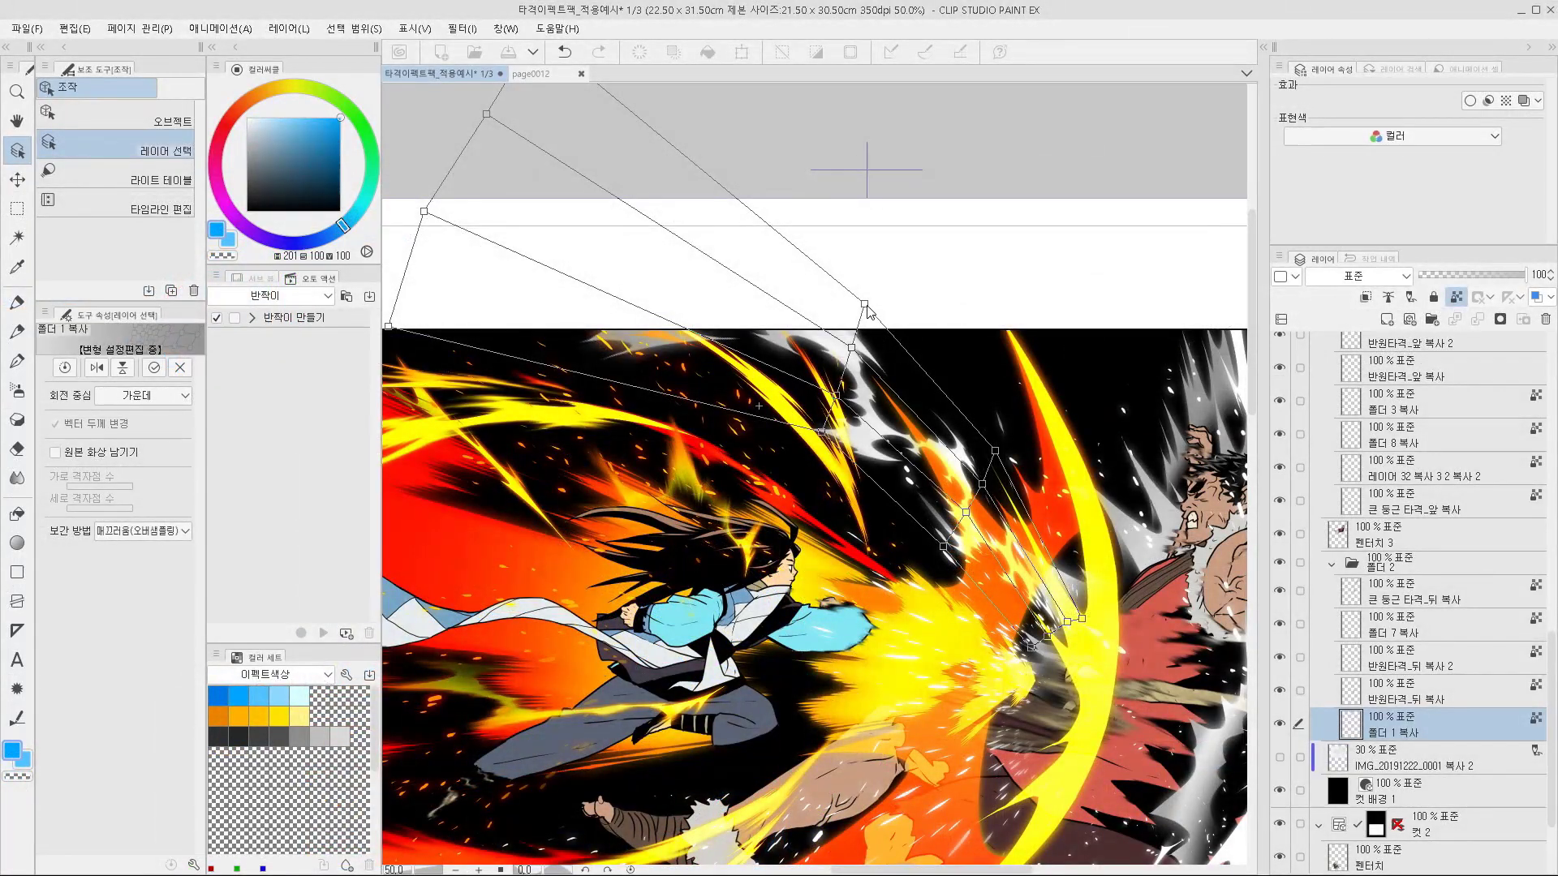
# Spread the second- and third-row mesh points up and outward above the impact burst to widen the flow line
pyautogui.moveTo(865, 305); pyautogui.dragTo(884, 280)
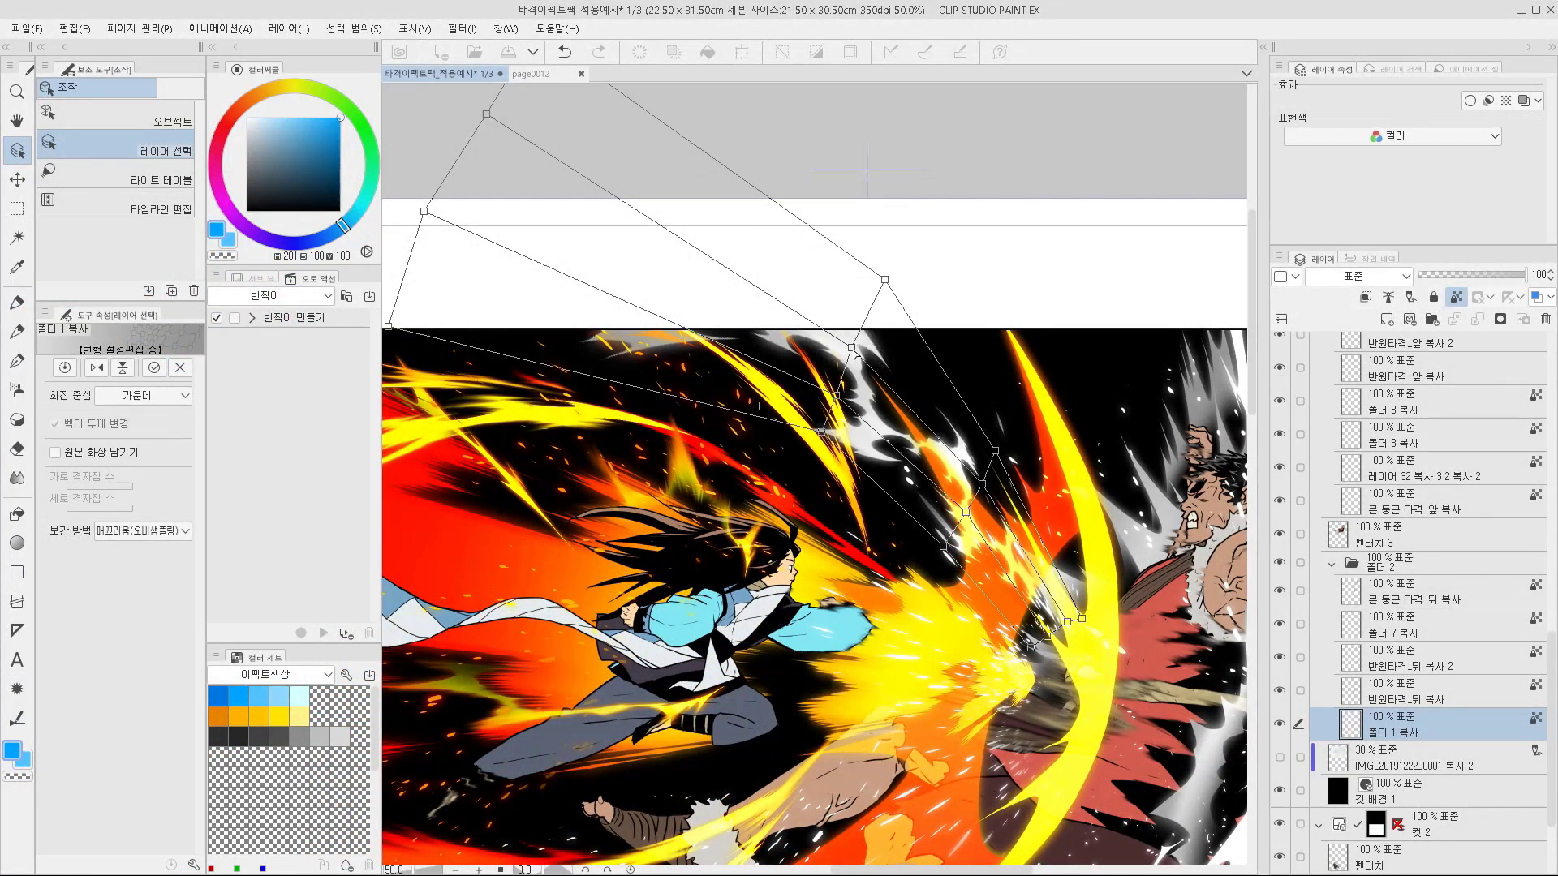
pyautogui.moveTo(851, 347); pyautogui.dragTo(860, 327)
pyautogui.moveTo(838, 396); pyautogui.dragTo(841, 377)
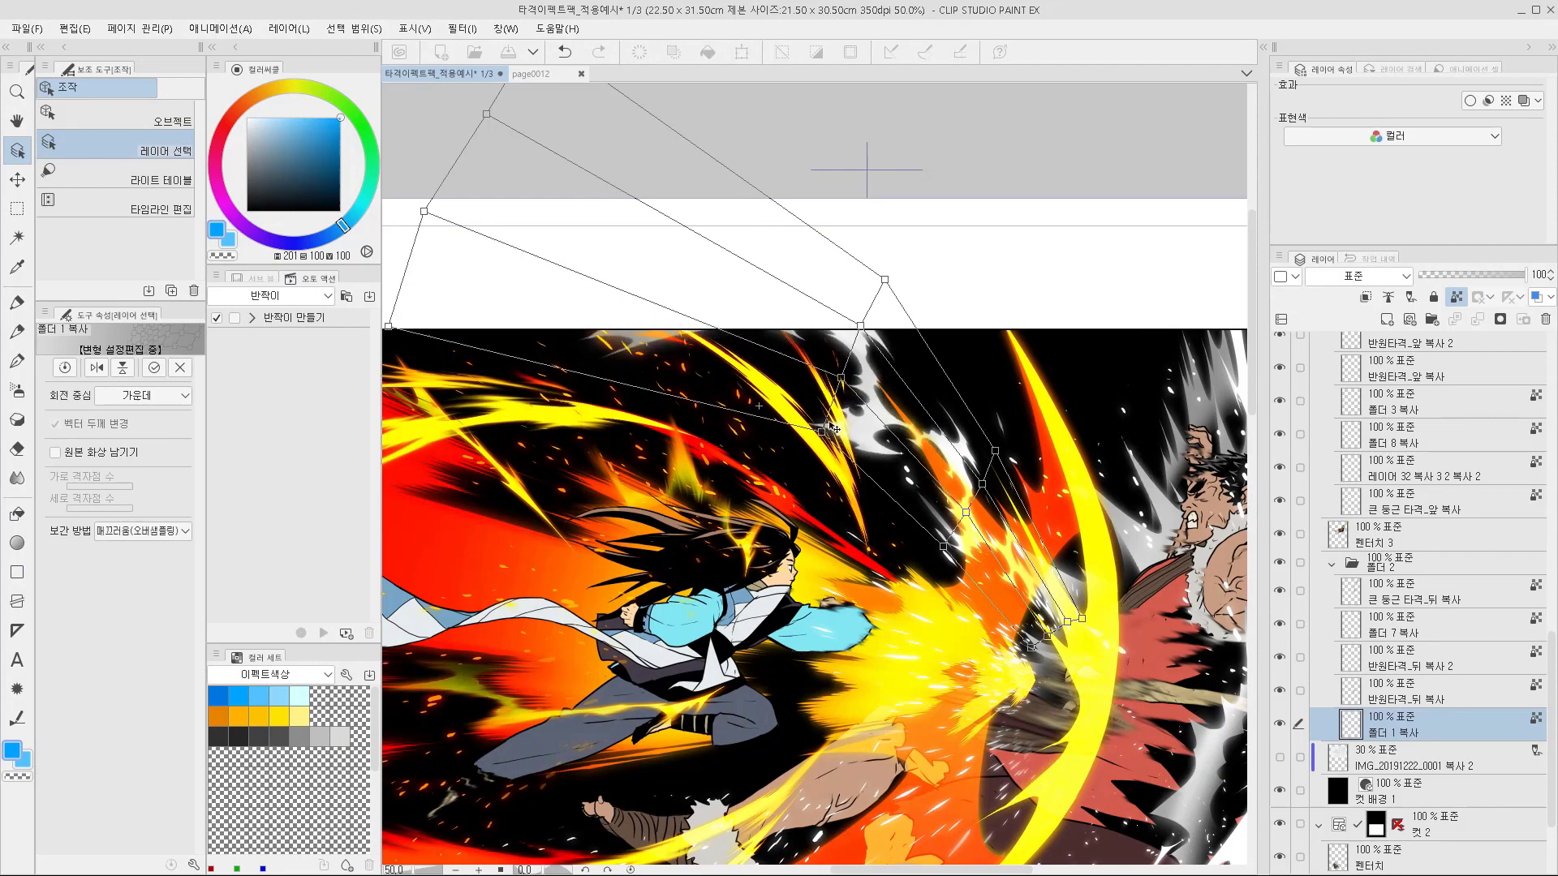
pyautogui.moveTo(964, 458); pyautogui.dragTo(1015, 383)
pyautogui.moveTo(976, 434); pyautogui.dragTo(994, 405)
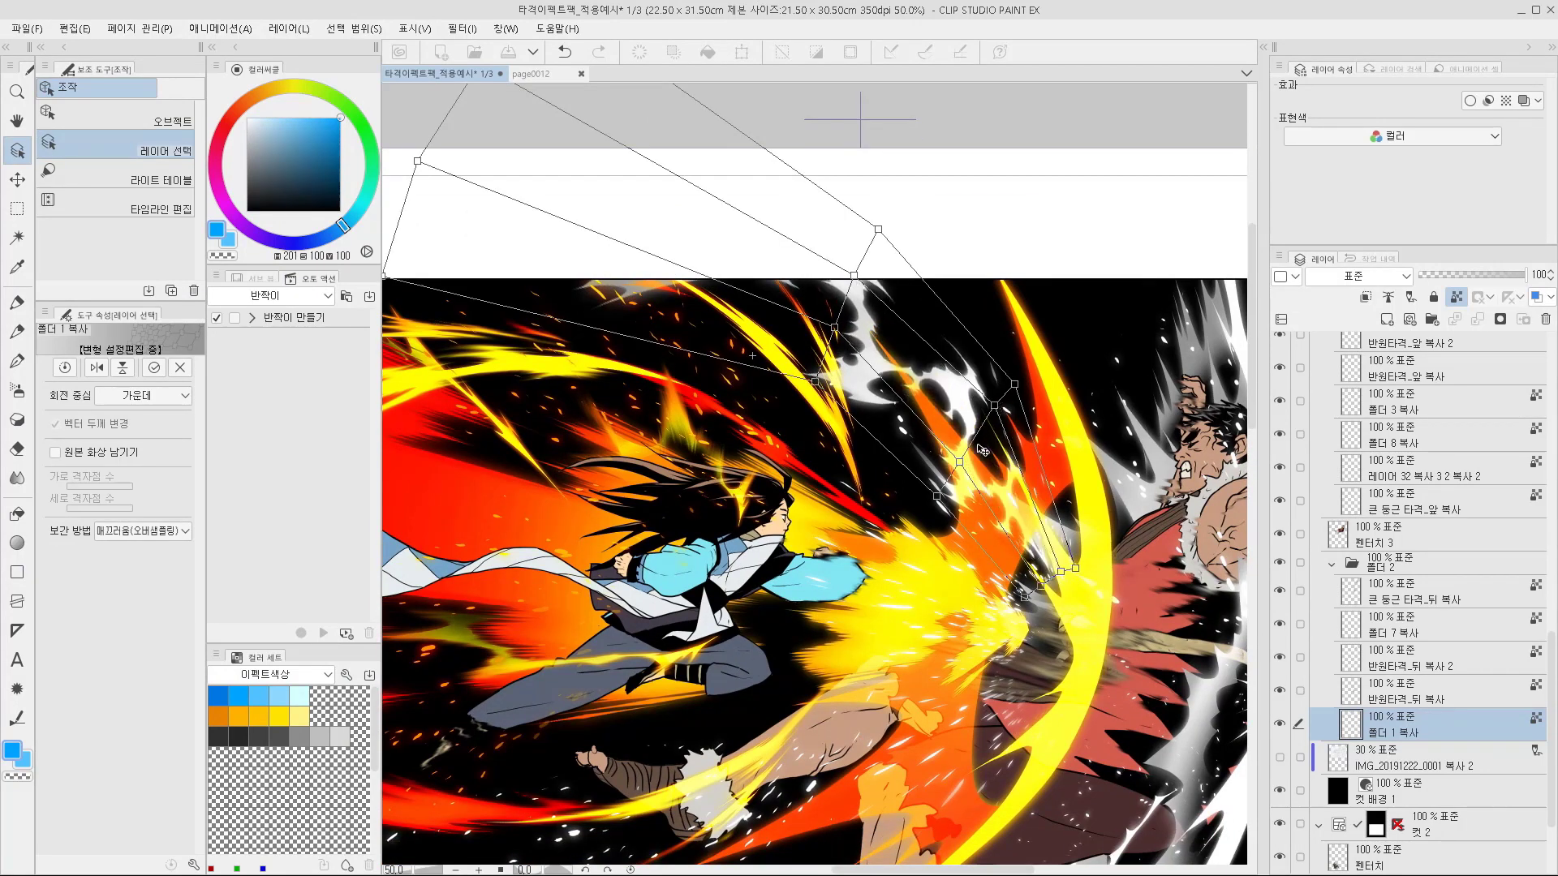
pyautogui.moveTo(961, 465); pyautogui.dragTo(999, 412)
pyautogui.press('space')
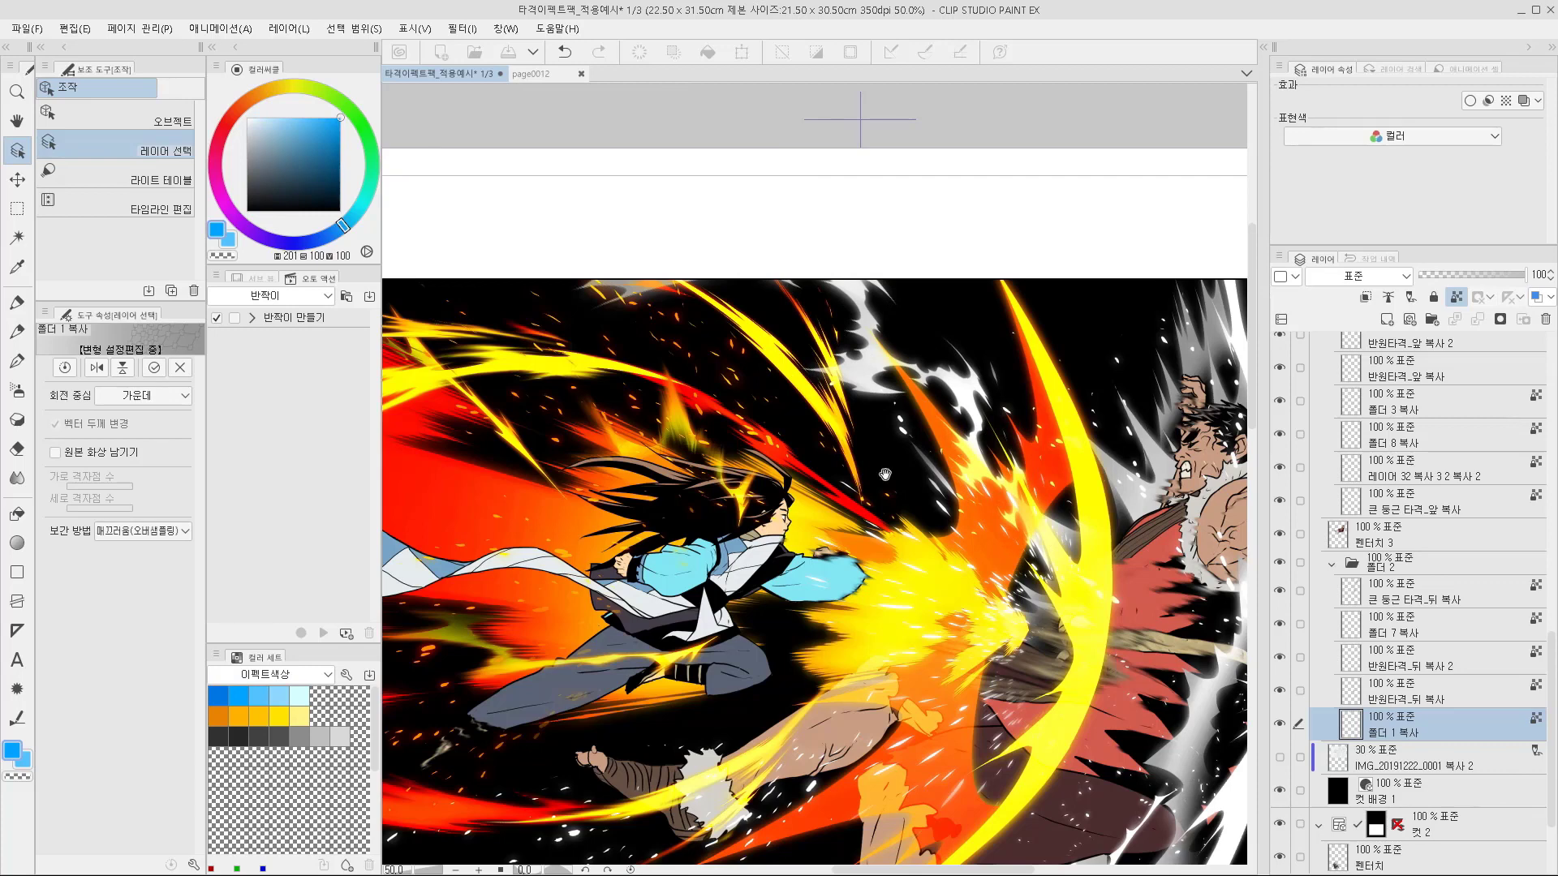
# Pull the top-row mesh points farther left past the panel's upper-left corner to flatten the flow line's tail
pyautogui.moveTo(886, 475); pyautogui.dragTo(954, 531)
pyautogui.moveTo(885, 446); pyautogui.dragTo(912, 417)
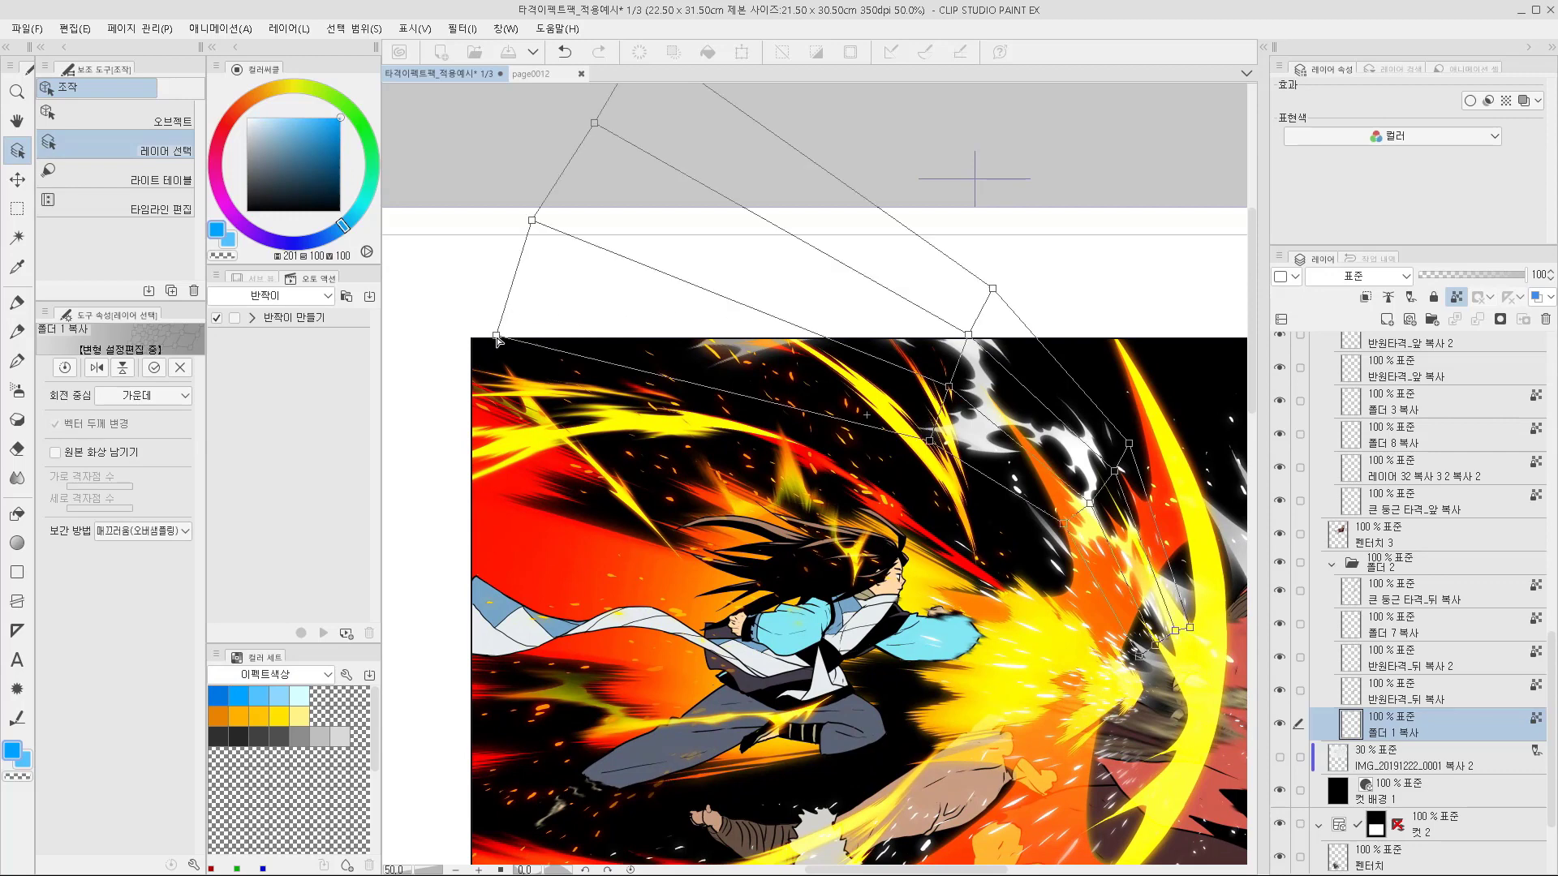
pyautogui.moveTo(497, 335); pyautogui.dragTo(424, 372)
pyautogui.moveTo(532, 221); pyautogui.dragTo(457, 244)
pyautogui.moveTo(589, 132); pyautogui.dragTo(511, 194)
pyautogui.moveTo(424, 373); pyautogui.dragTo(322, 340)
pyautogui.moveTo(1015, 506); pyautogui.dragTo(705, 389)
pyautogui.moveTo(690, 317); pyautogui.dragTo(763, 308)
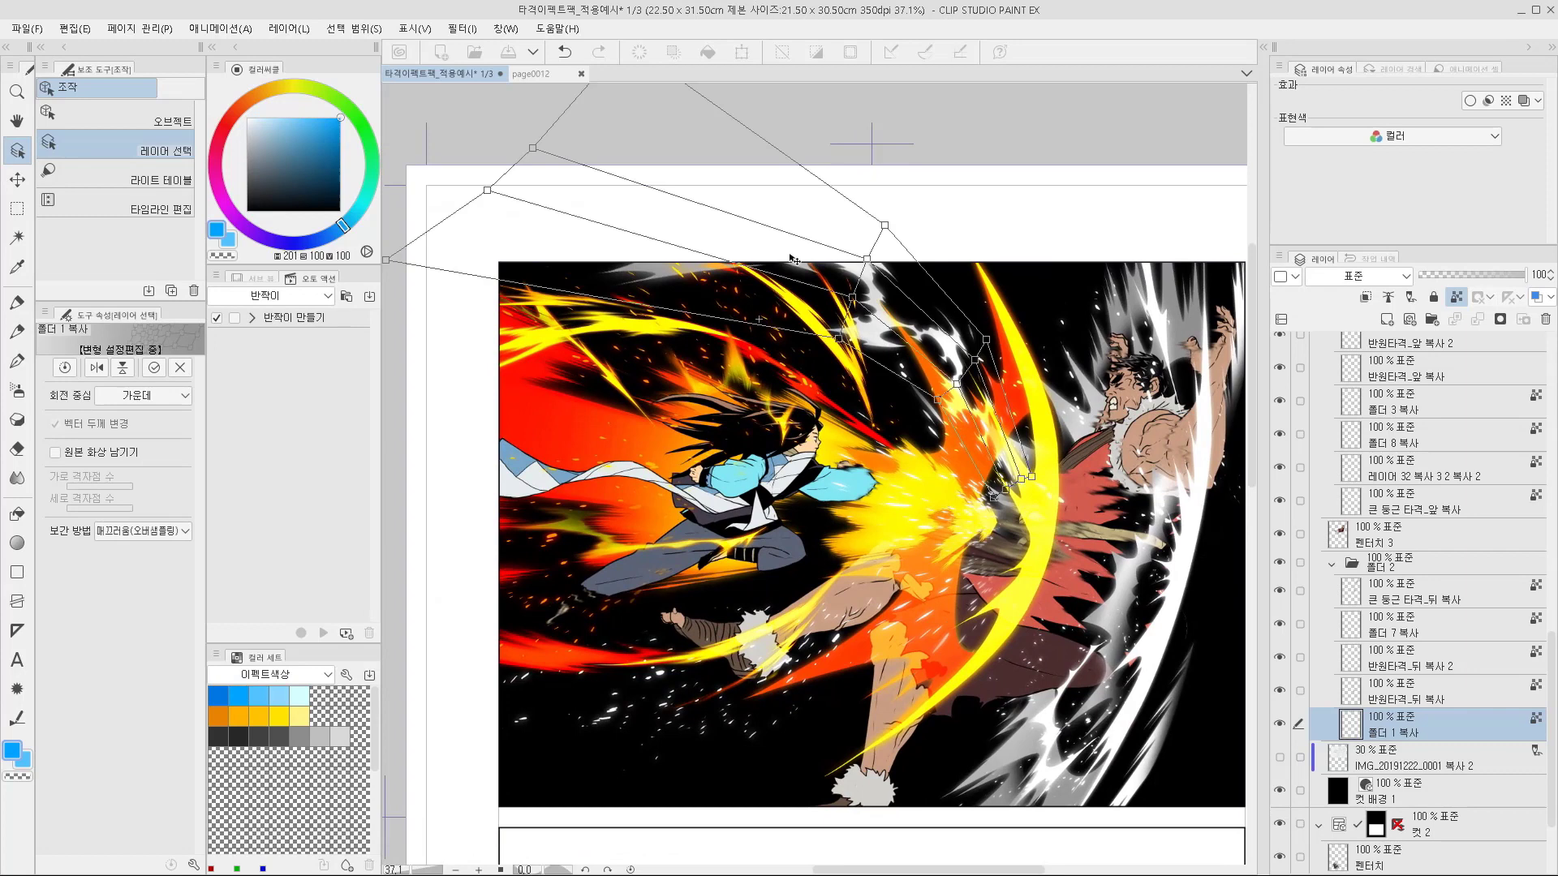
pyautogui.scroll(2, 1039, 512)
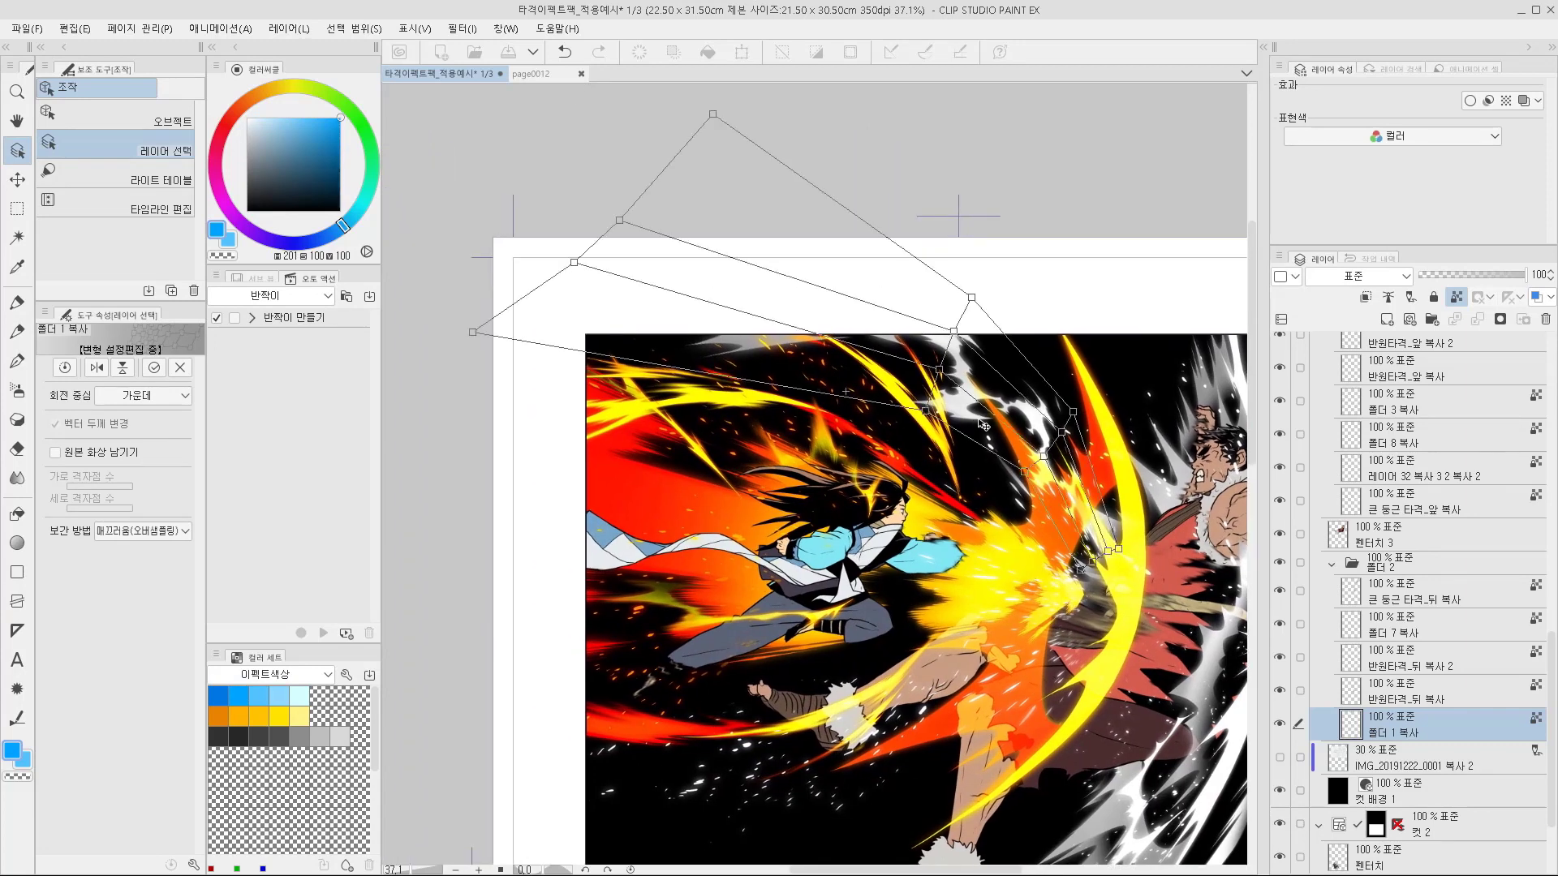
# Shift the second mesh row left along the panel's upper edge so the flow line arcs above the attacker's head
pyautogui.scroll(1, 1045, 505)
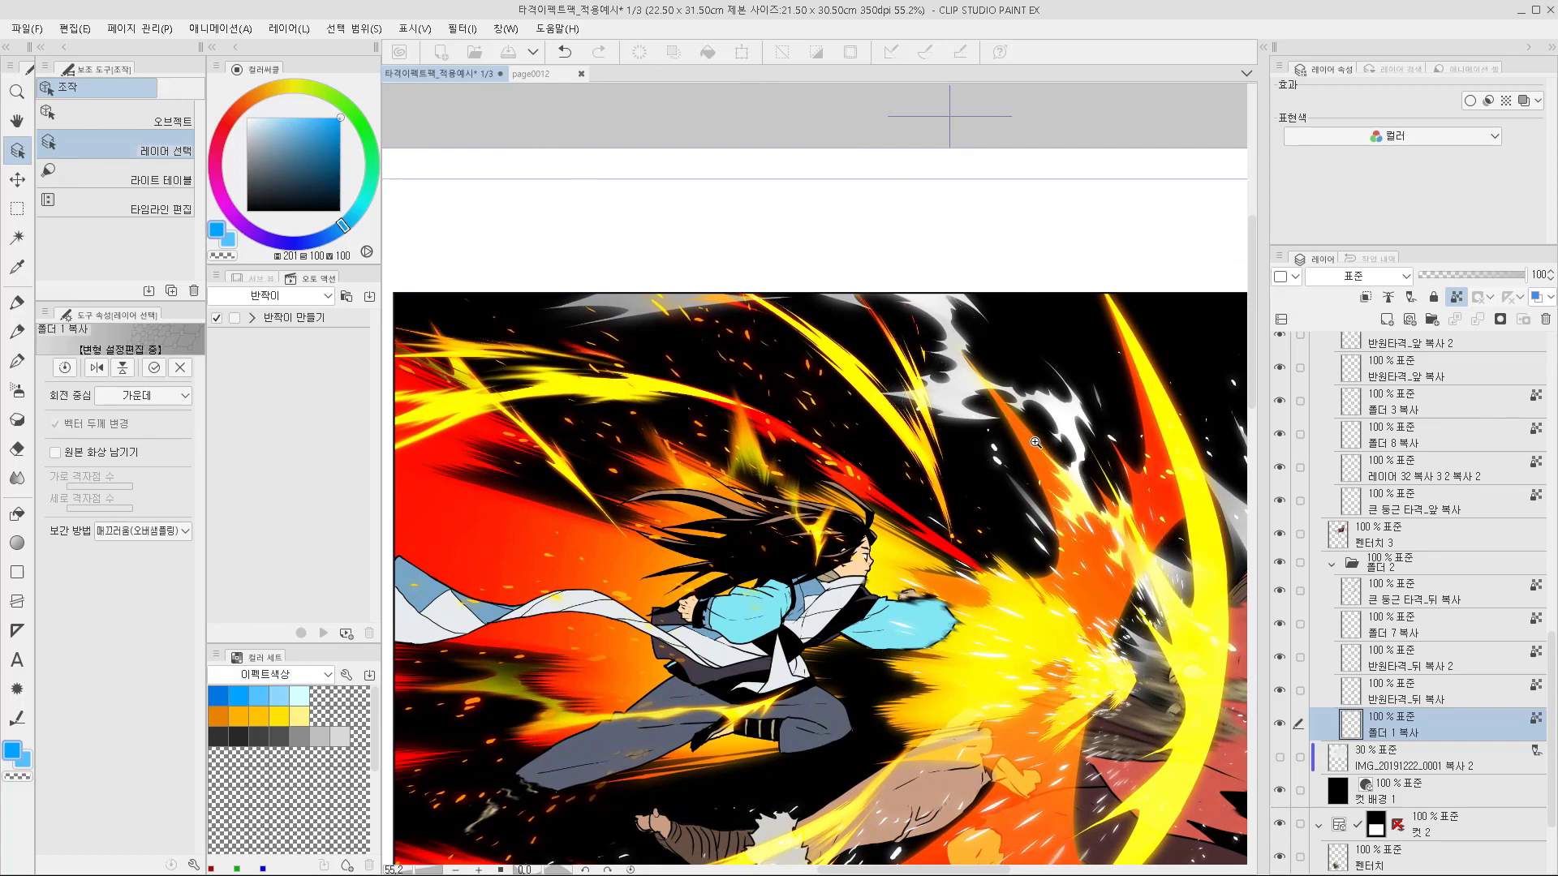
pyautogui.scroll(-3, 965, 432)
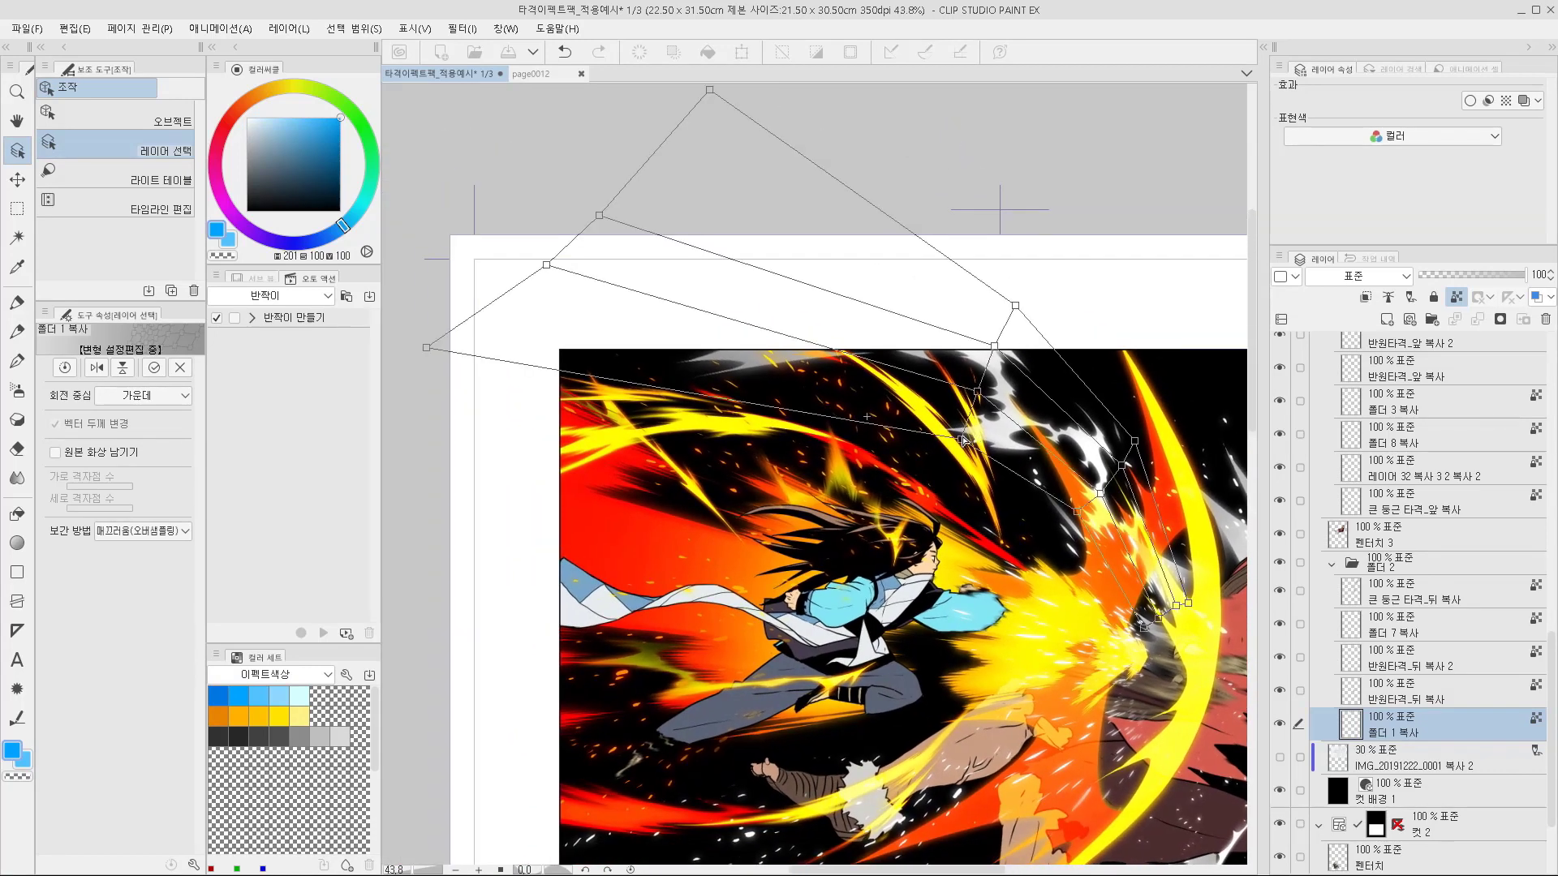
pyautogui.moveTo(961, 440); pyautogui.dragTo(620, 367)
pyautogui.moveTo(977, 391); pyautogui.dragTo(817, 276)
pyautogui.hotkey('ctrl', 'z')
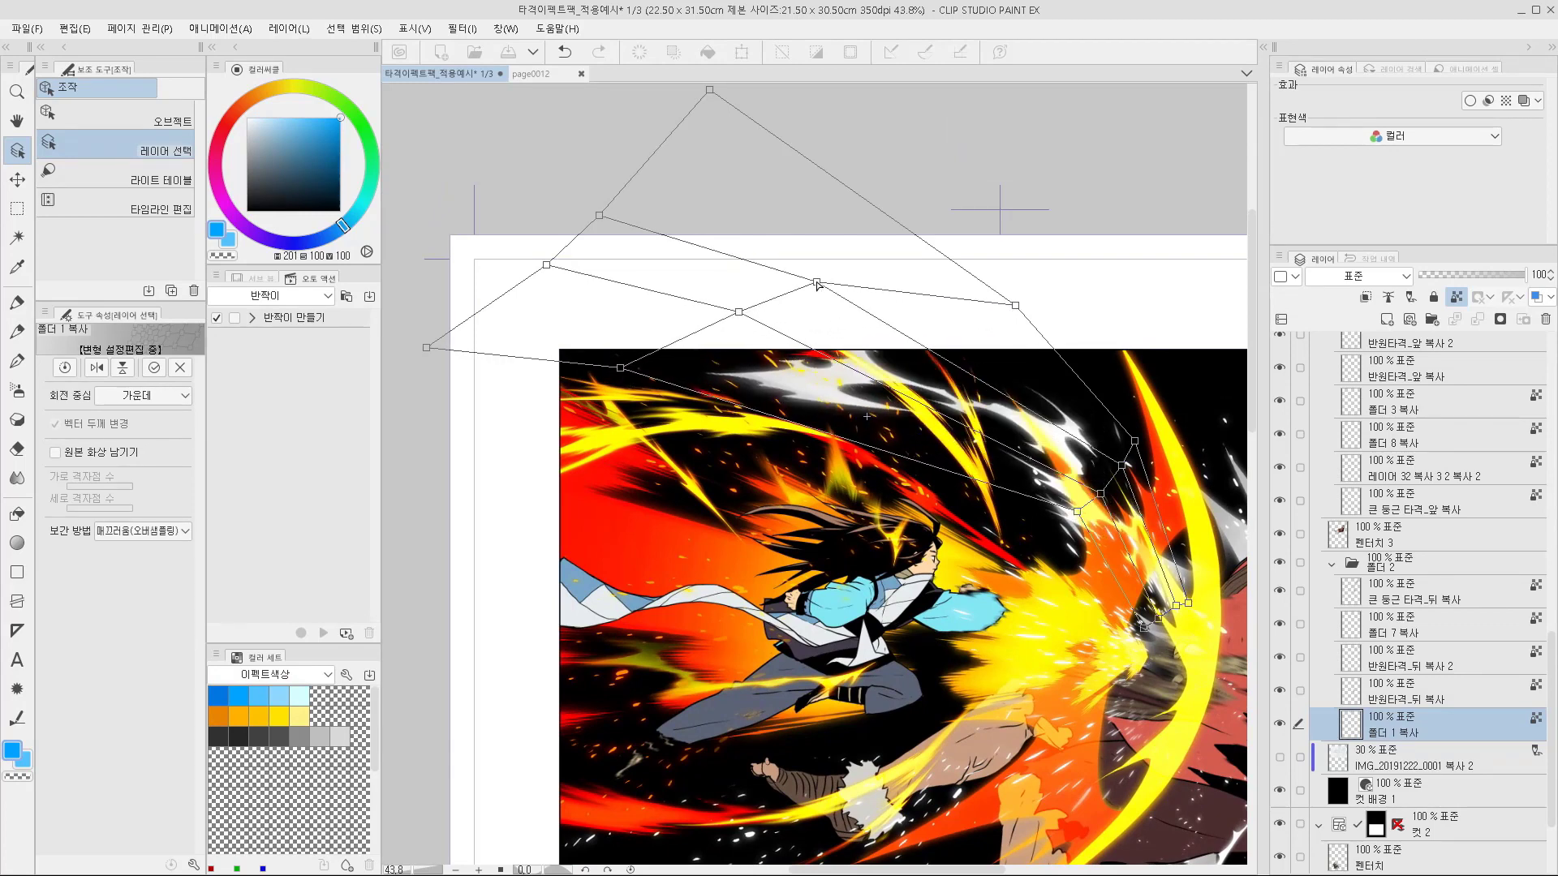
pyautogui.moveTo(1015, 306); pyautogui.dragTo(904, 248)
# Move the third-row mesh points up and left above the impact burst to smooth the flow line's curve
pyautogui.moveTo(1078, 512); pyautogui.dragTo(994, 449)
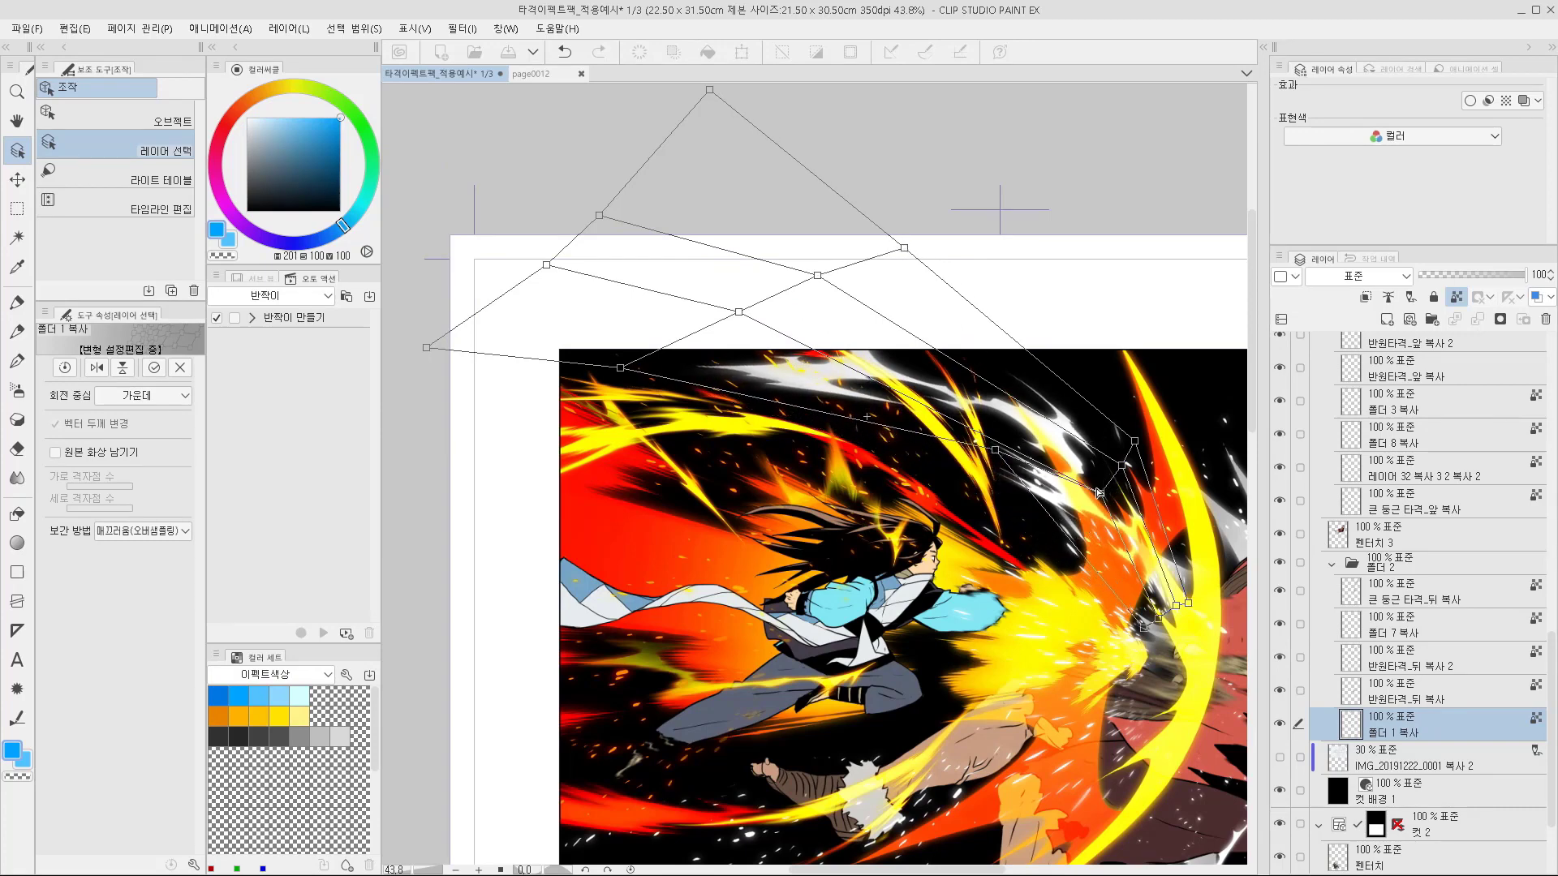
pyautogui.moveTo(1100, 492); pyautogui.dragTo(1029, 419)
pyautogui.moveTo(1123, 464); pyautogui.dragTo(1102, 404)
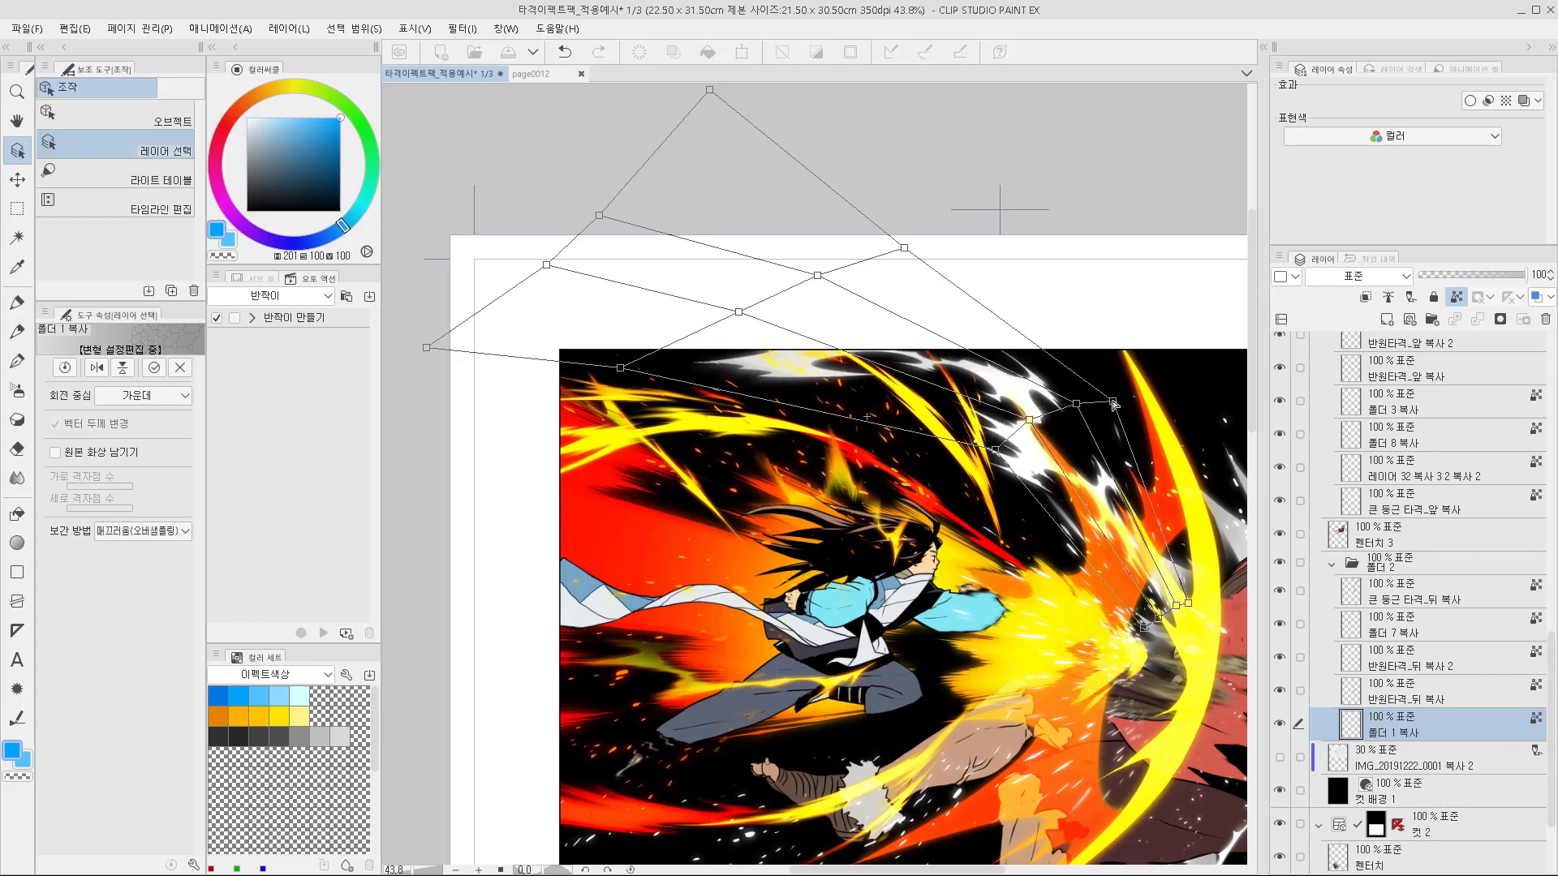
pyautogui.press('space')
pyautogui.moveTo(1098, 495); pyautogui.dragTo(1048, 358)
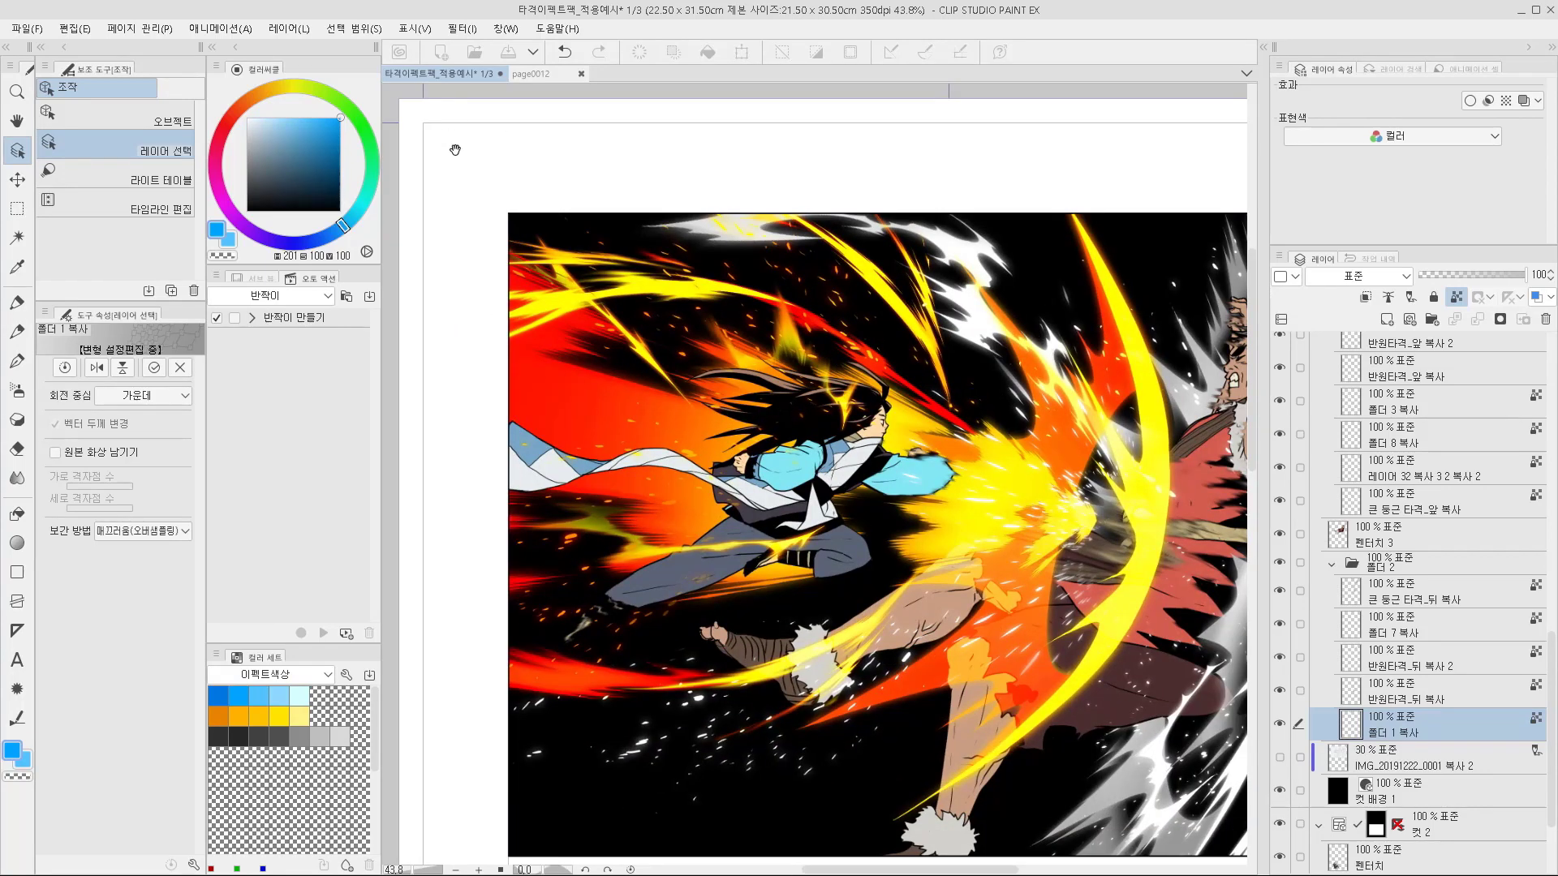
# Move the second row's inner mesh point out beyond the panel's upper-left corner and apply the mesh transformation
pyautogui.press('space')
pyautogui.moveTo(568, 243); pyautogui.dragTo(687, 308)
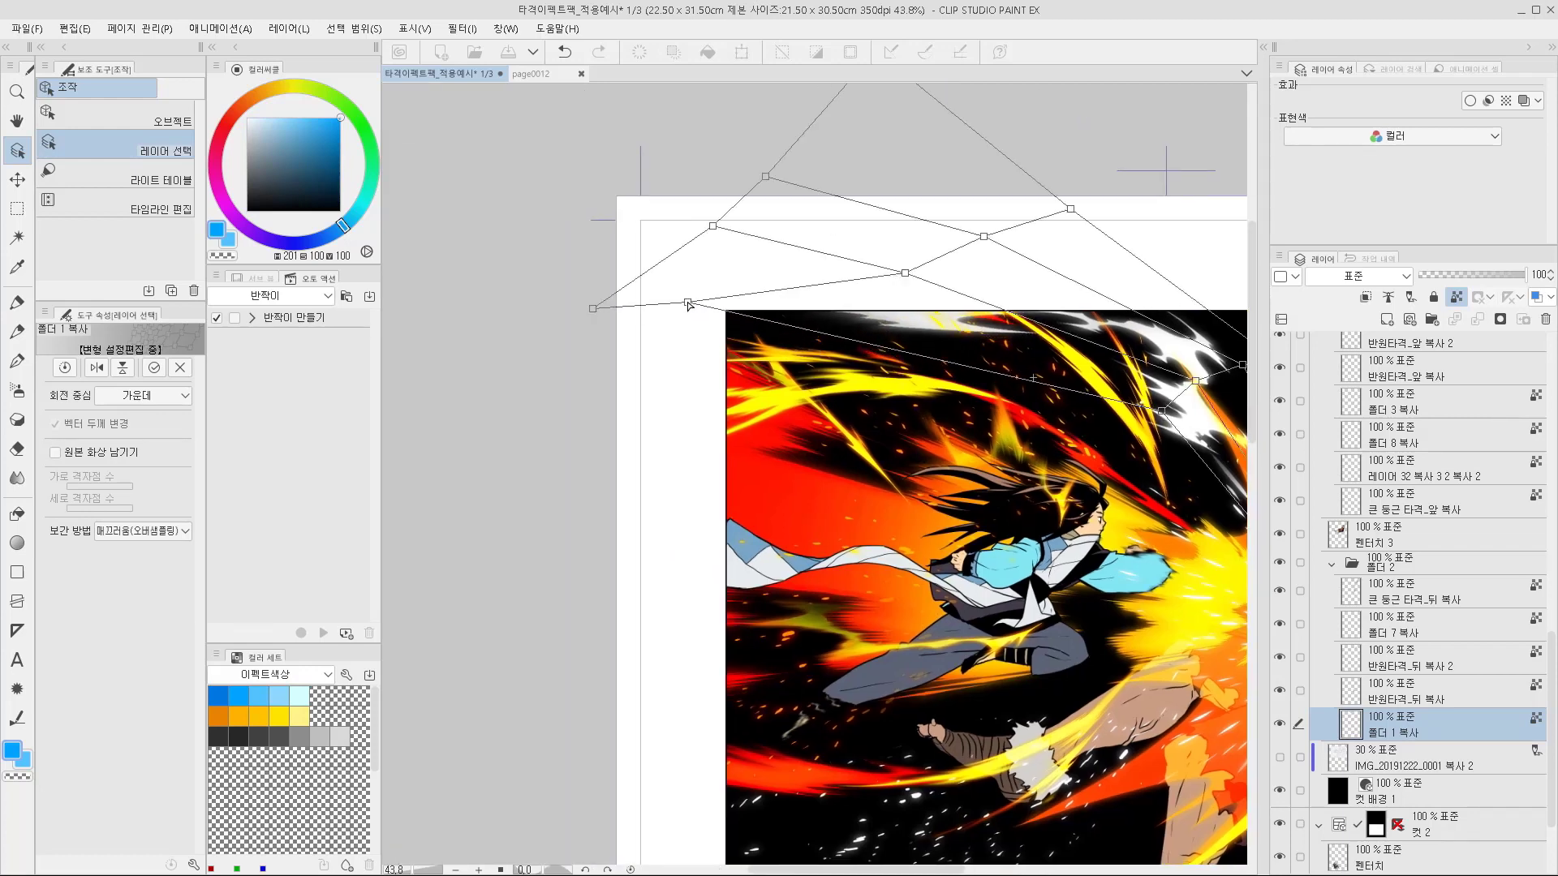
pyautogui.press('space')
pyautogui.moveTo(1073, 475); pyautogui.dragTo(692, 372)
pyautogui.moveTo(732, 272); pyautogui.dragTo(775, 268)
pyautogui.press('space')
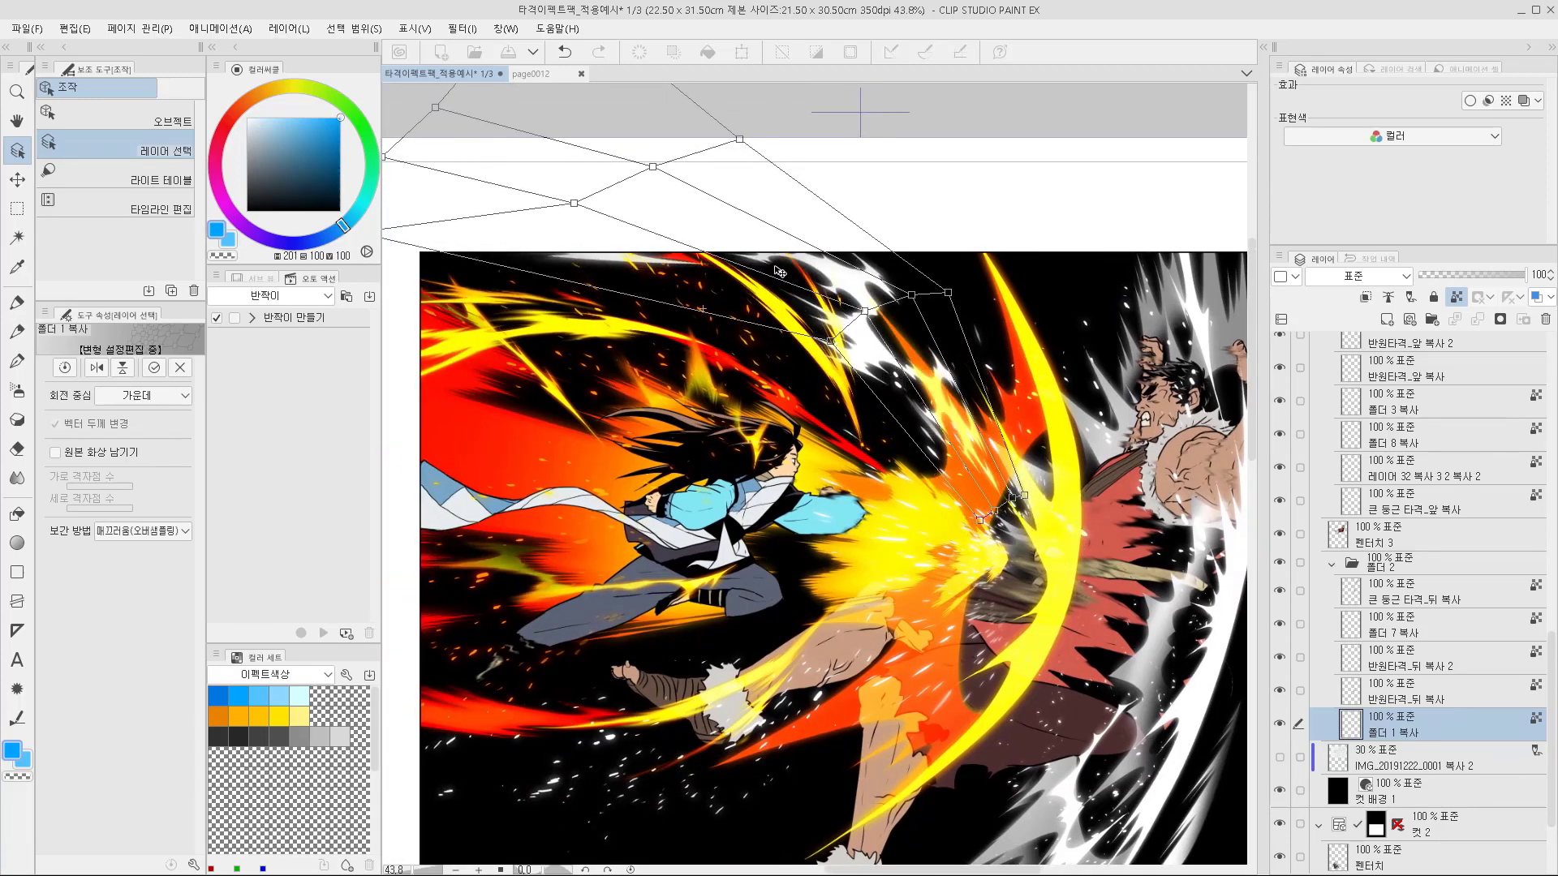
pyautogui.press('Return')
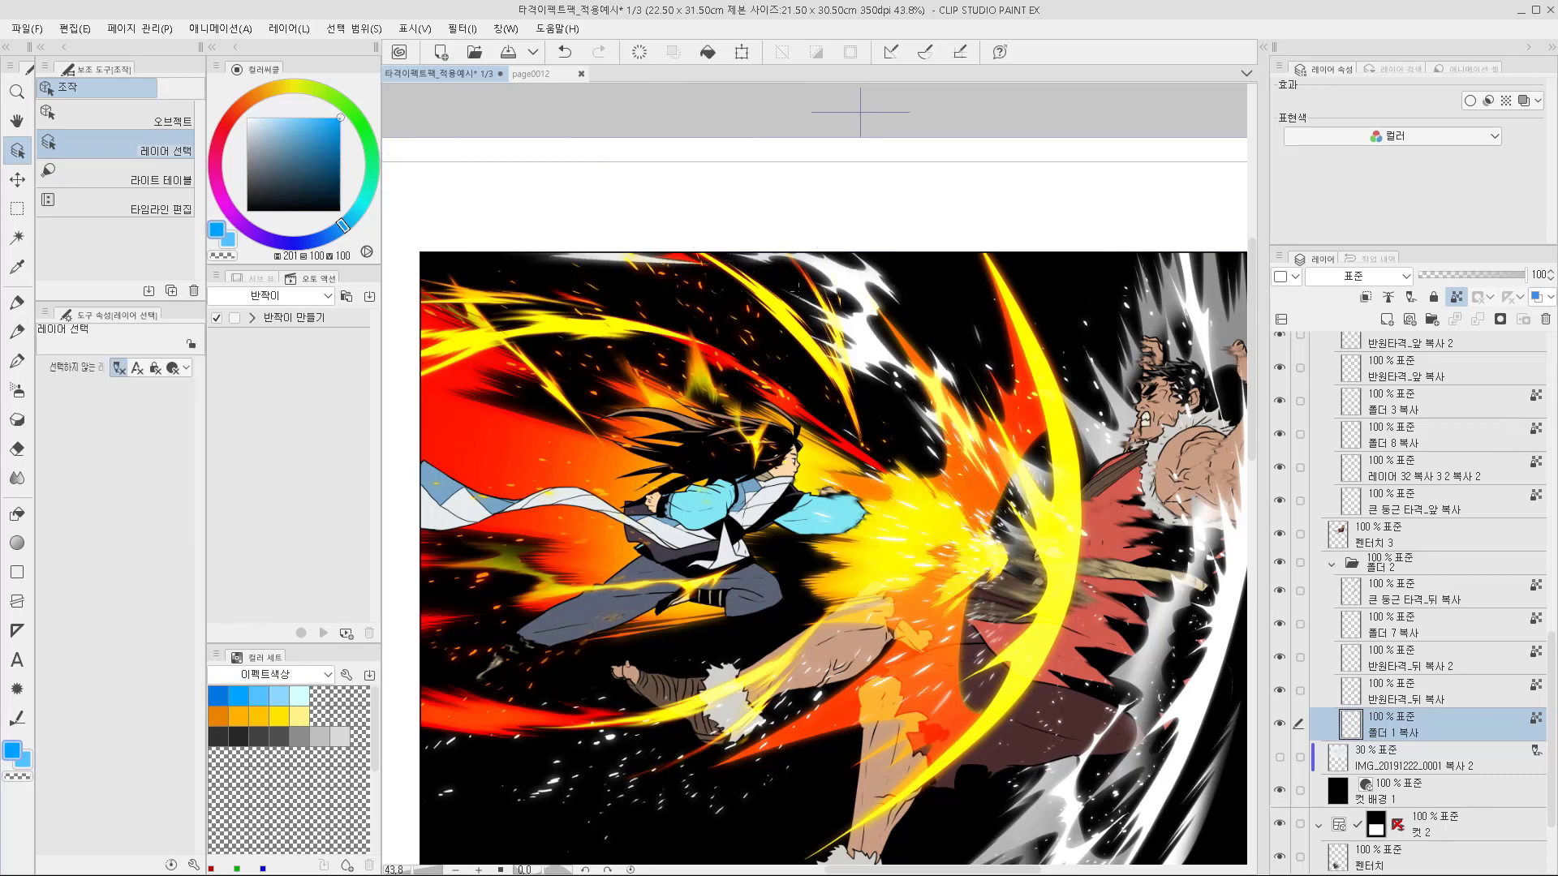
# Fade the white flow line above the impact burst with the soft eraser so it recedes into the background
pyautogui.press('space')
pyautogui.moveTo(976, 528); pyautogui.dragTo(1019, 535)
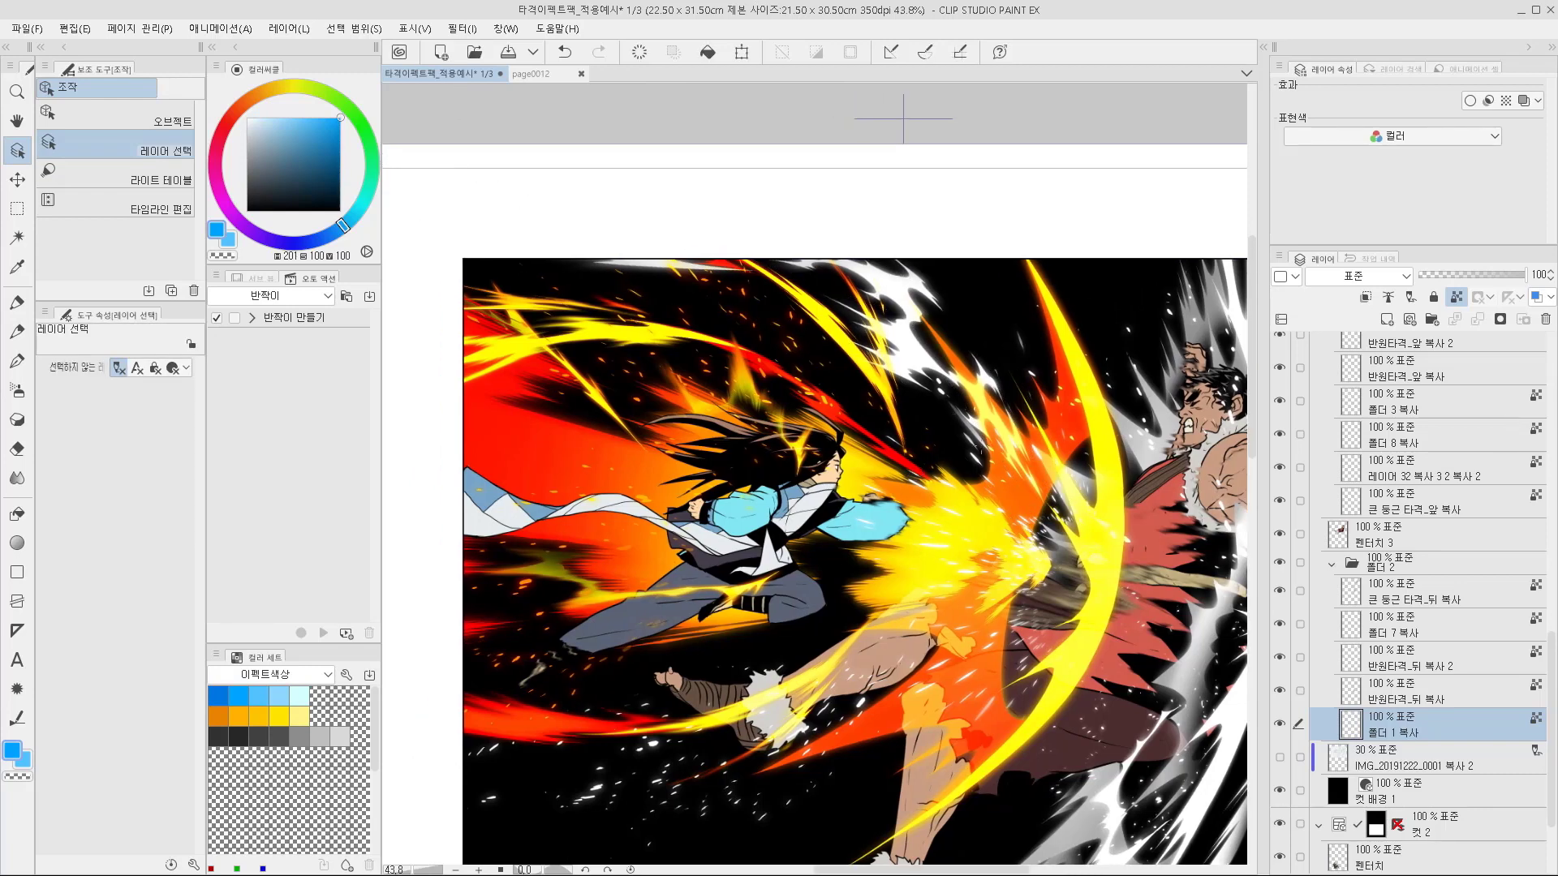
pyautogui.press('e')
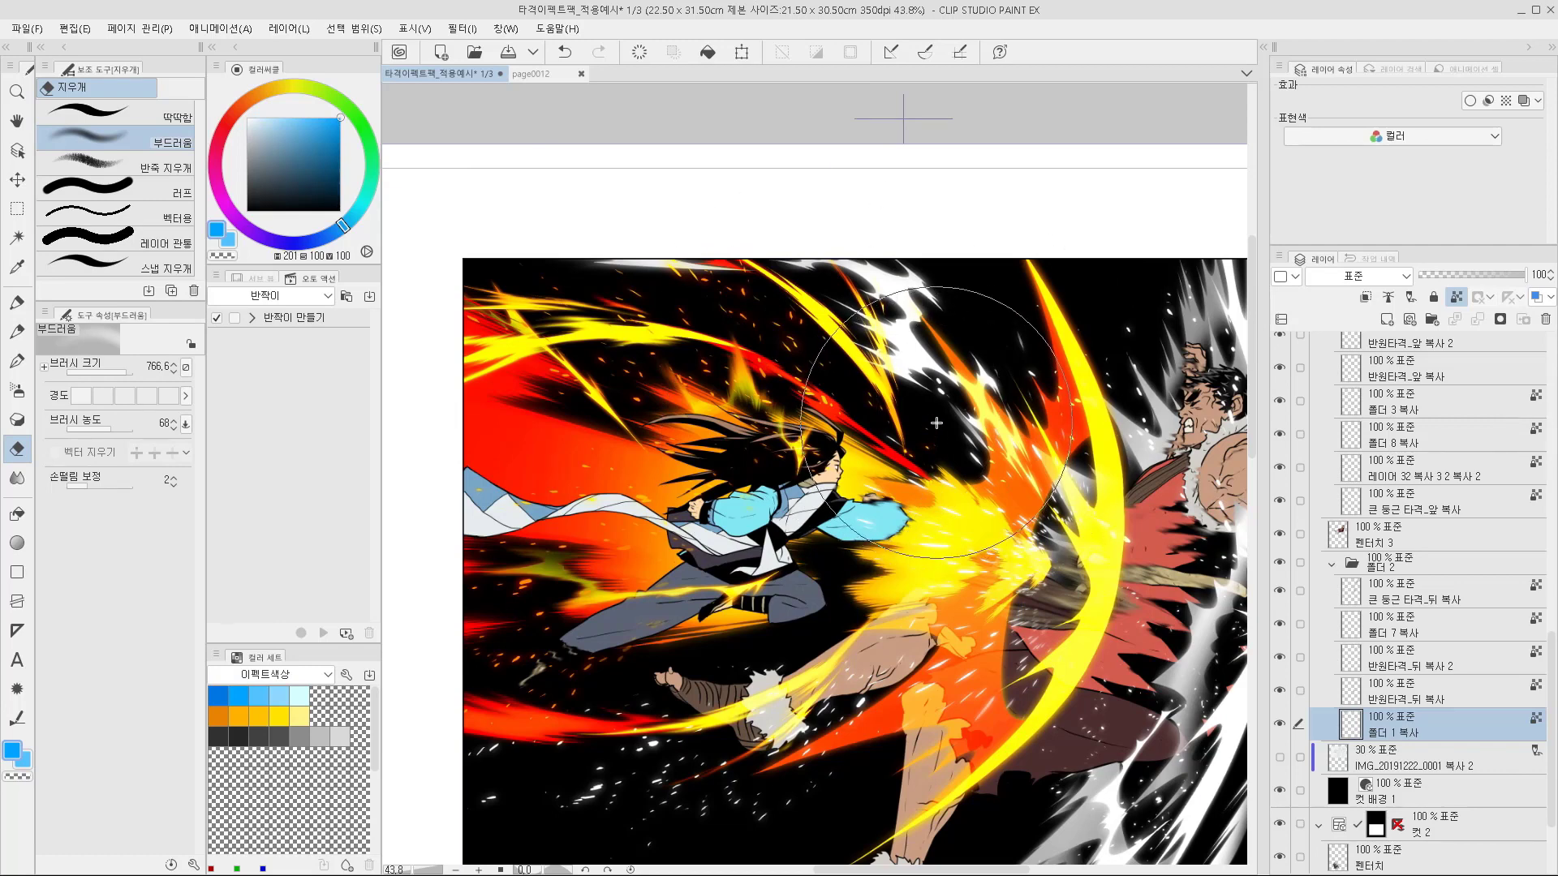
pyautogui.moveTo(999, 609); pyautogui.dragTo(937, 622)
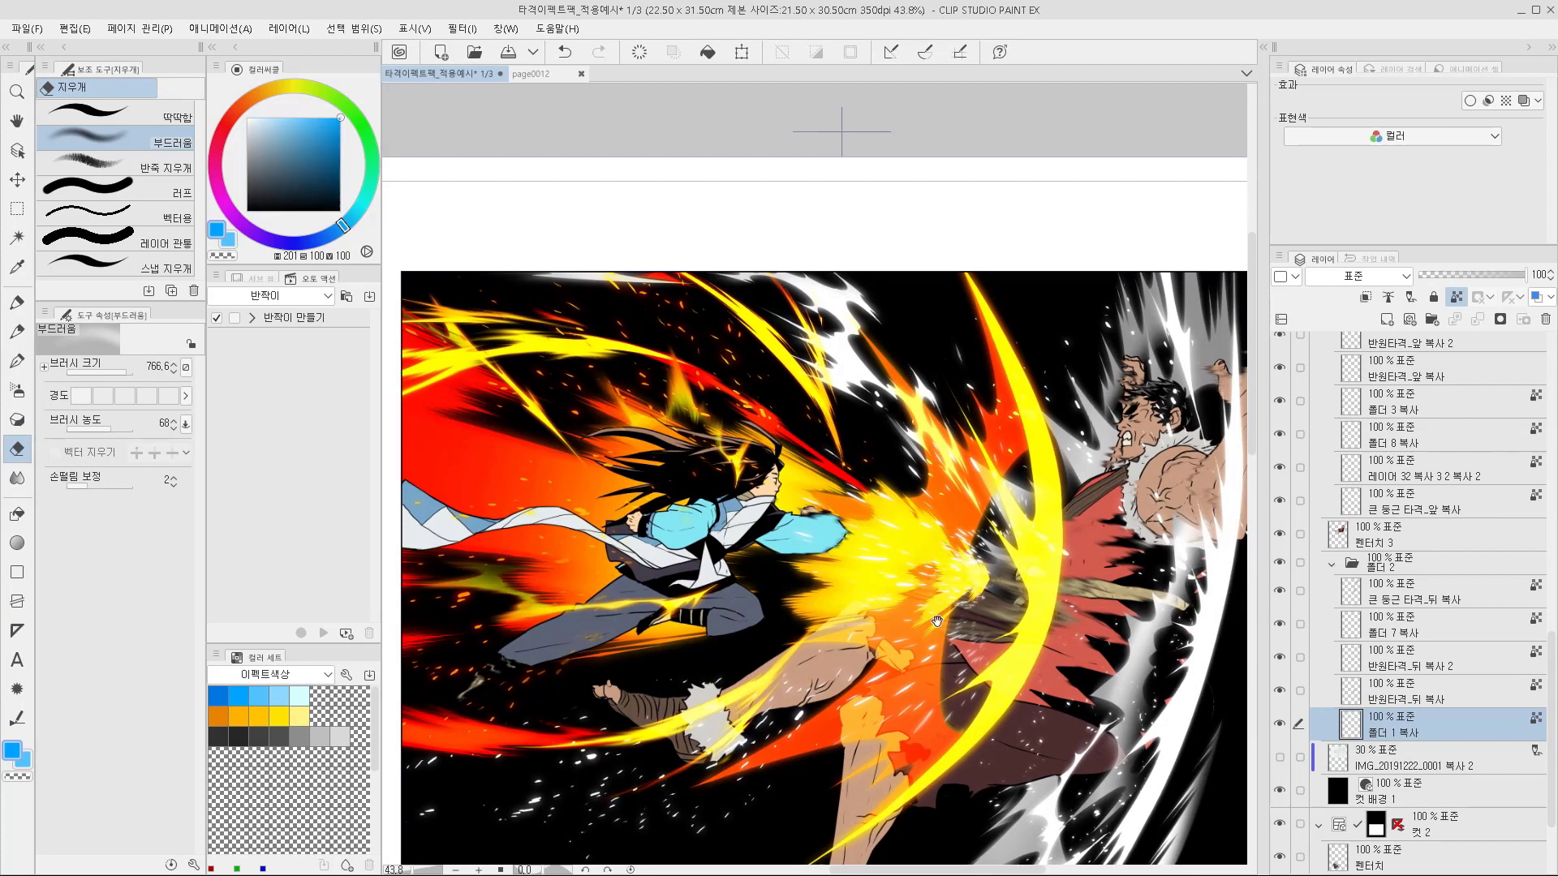
pyautogui.moveTo(839, 373); pyautogui.dragTo(974, 592)
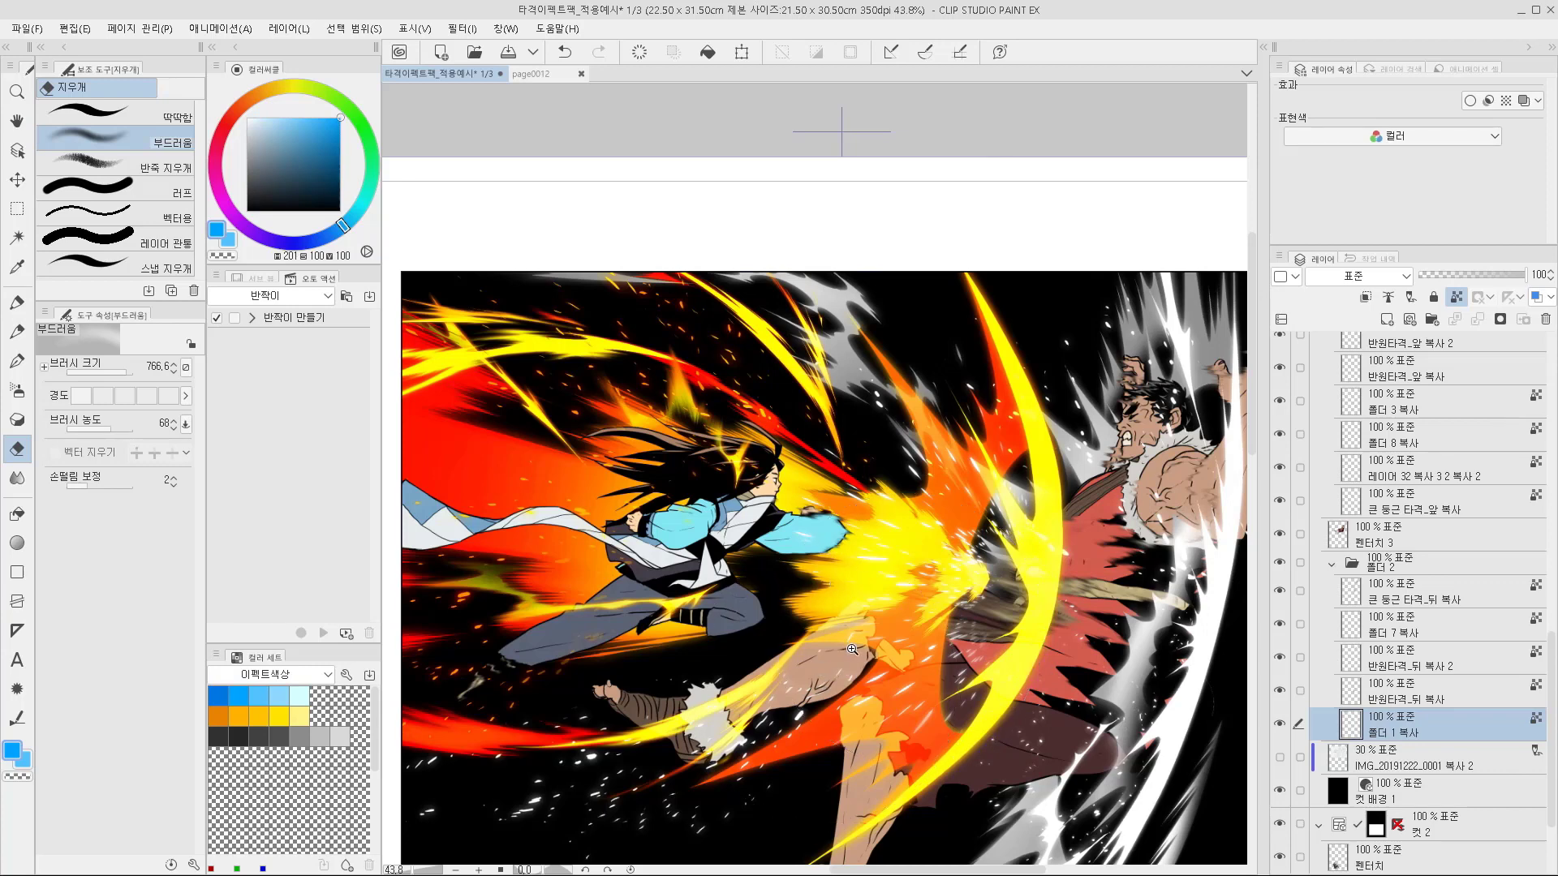
pyautogui.scroll(-2, 907, 629)
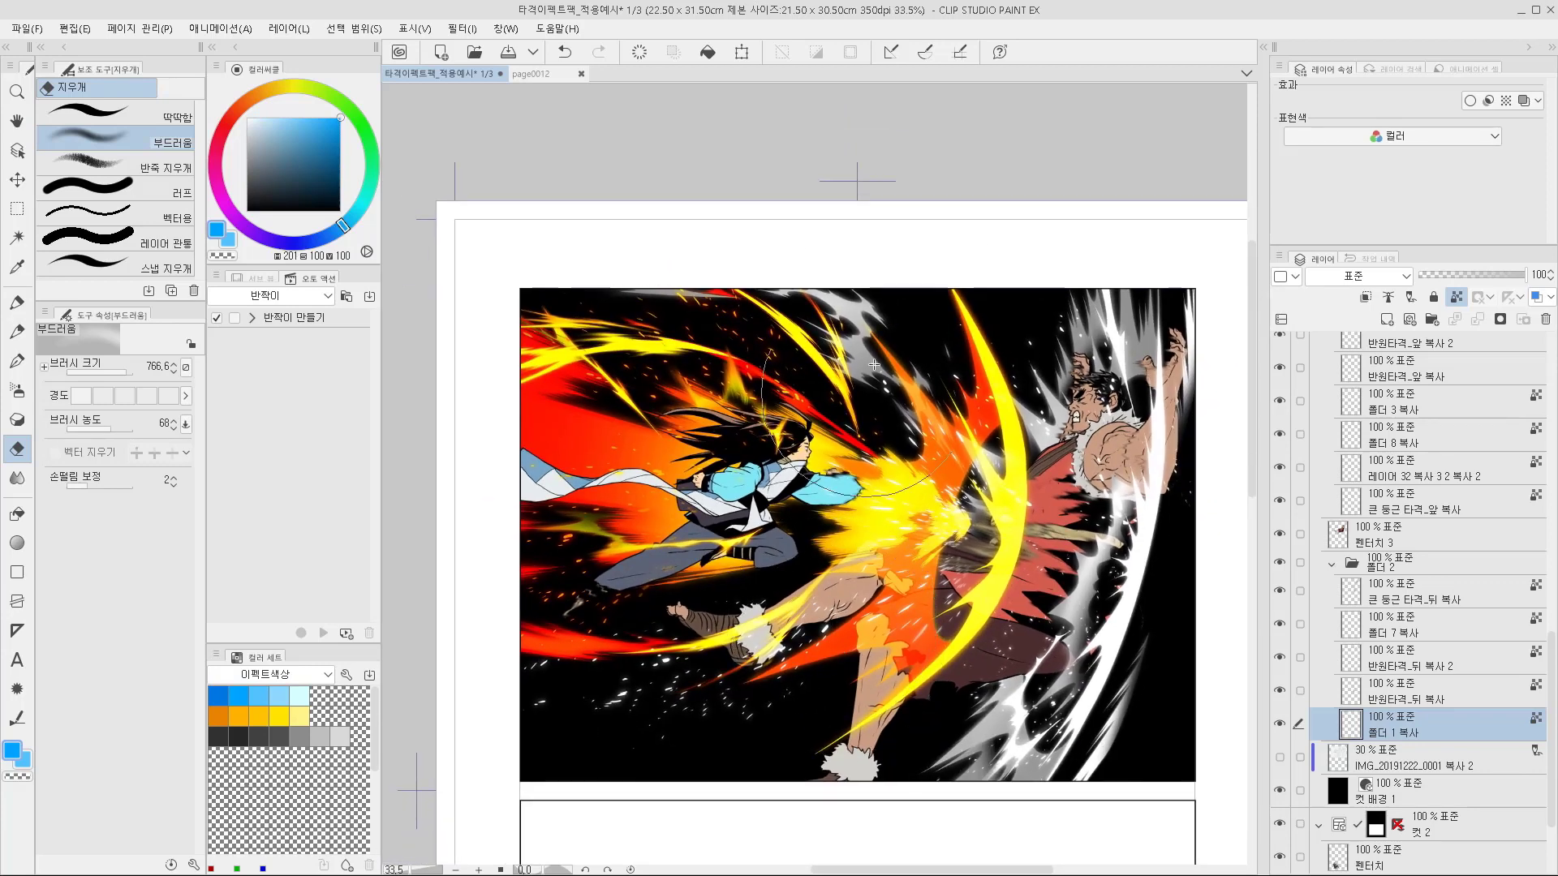
pyautogui.moveTo(948, 446); pyautogui.dragTo(947, 423)
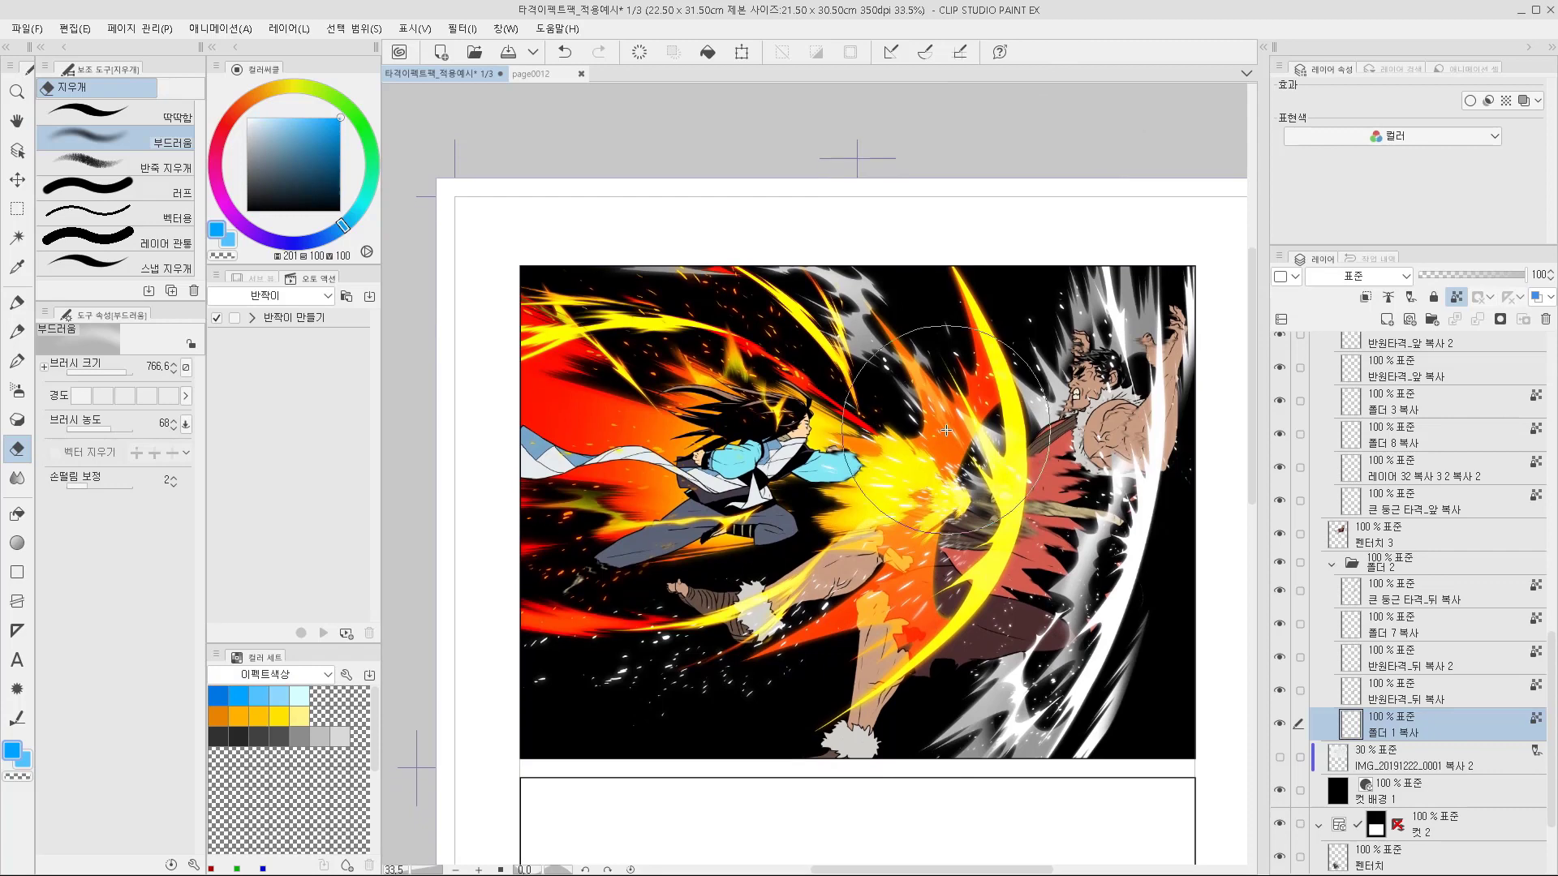
pyautogui.scroll(2, 823, 466)
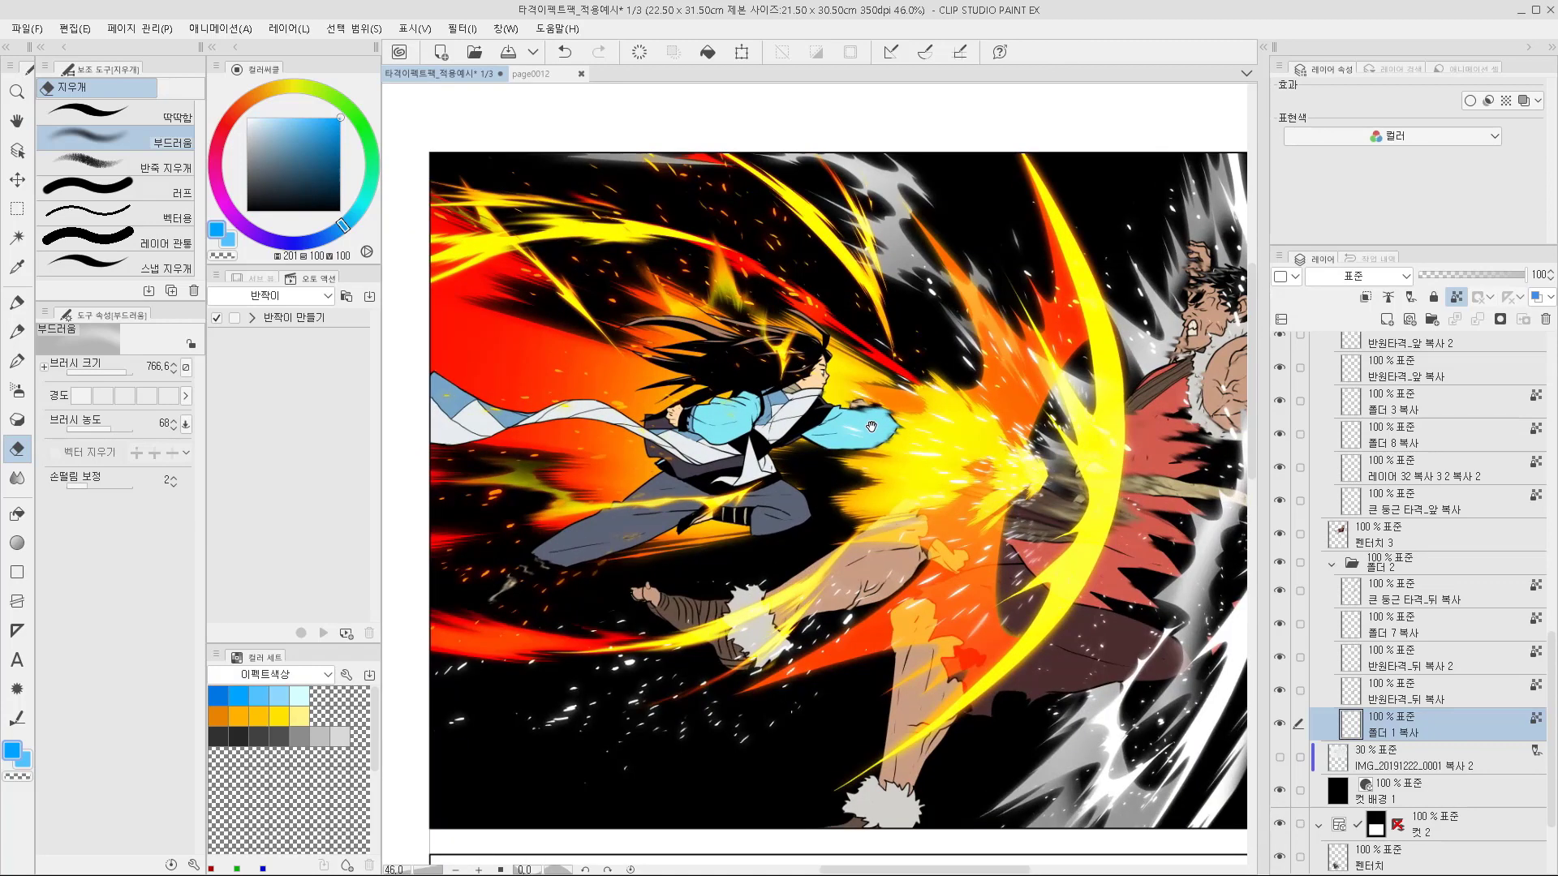
pyautogui.scroll(-1, 844, 474)
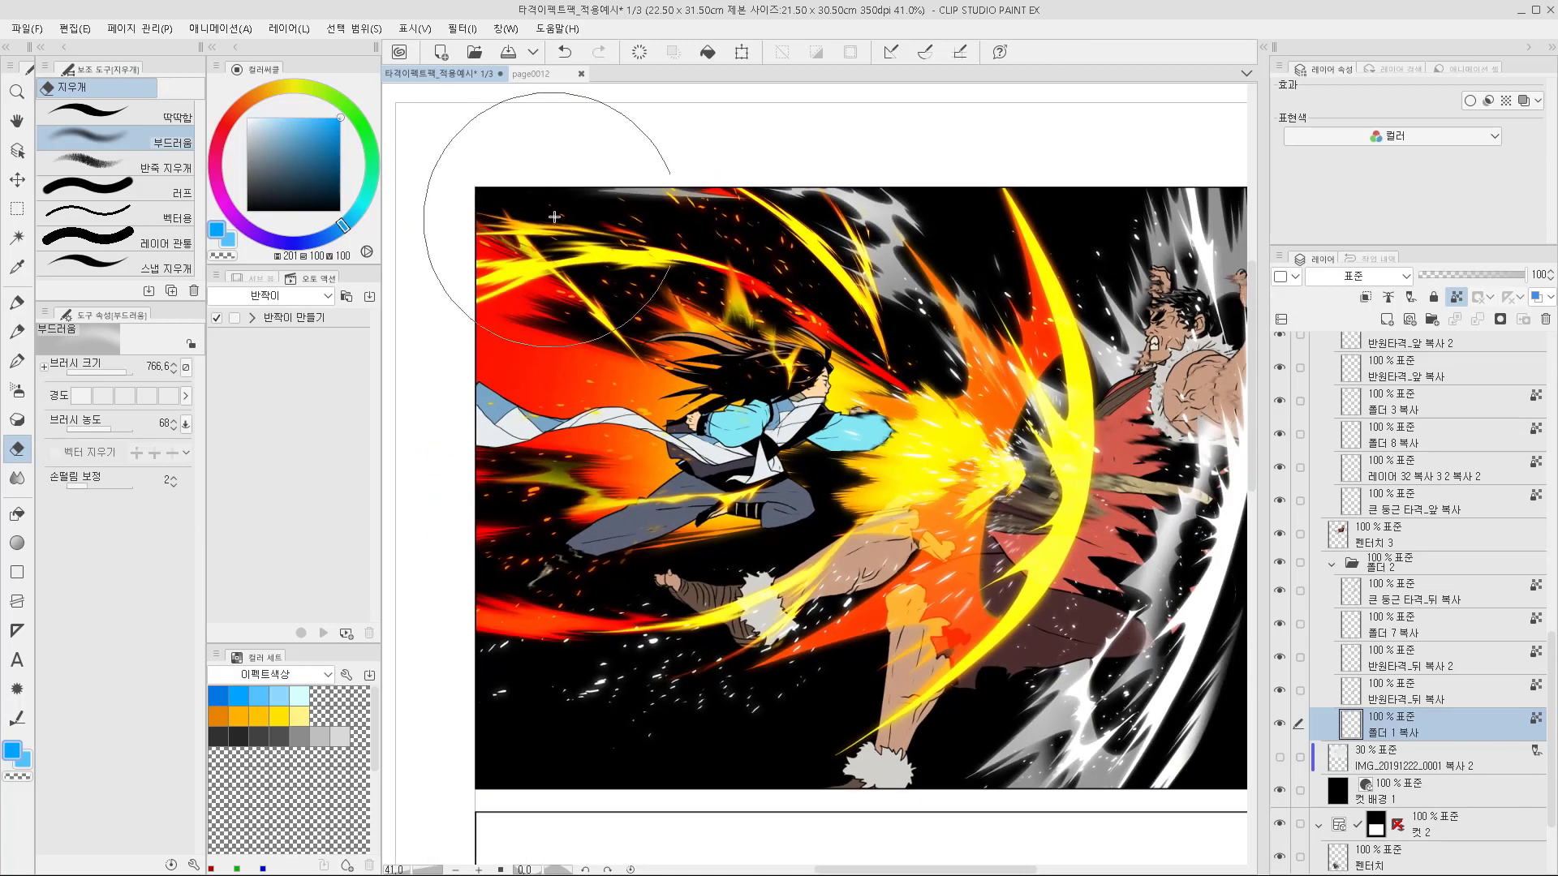
# Open page0013 from the effect pack and compare its spiky flow lines with those on page0012
pyautogui.click(529, 79)
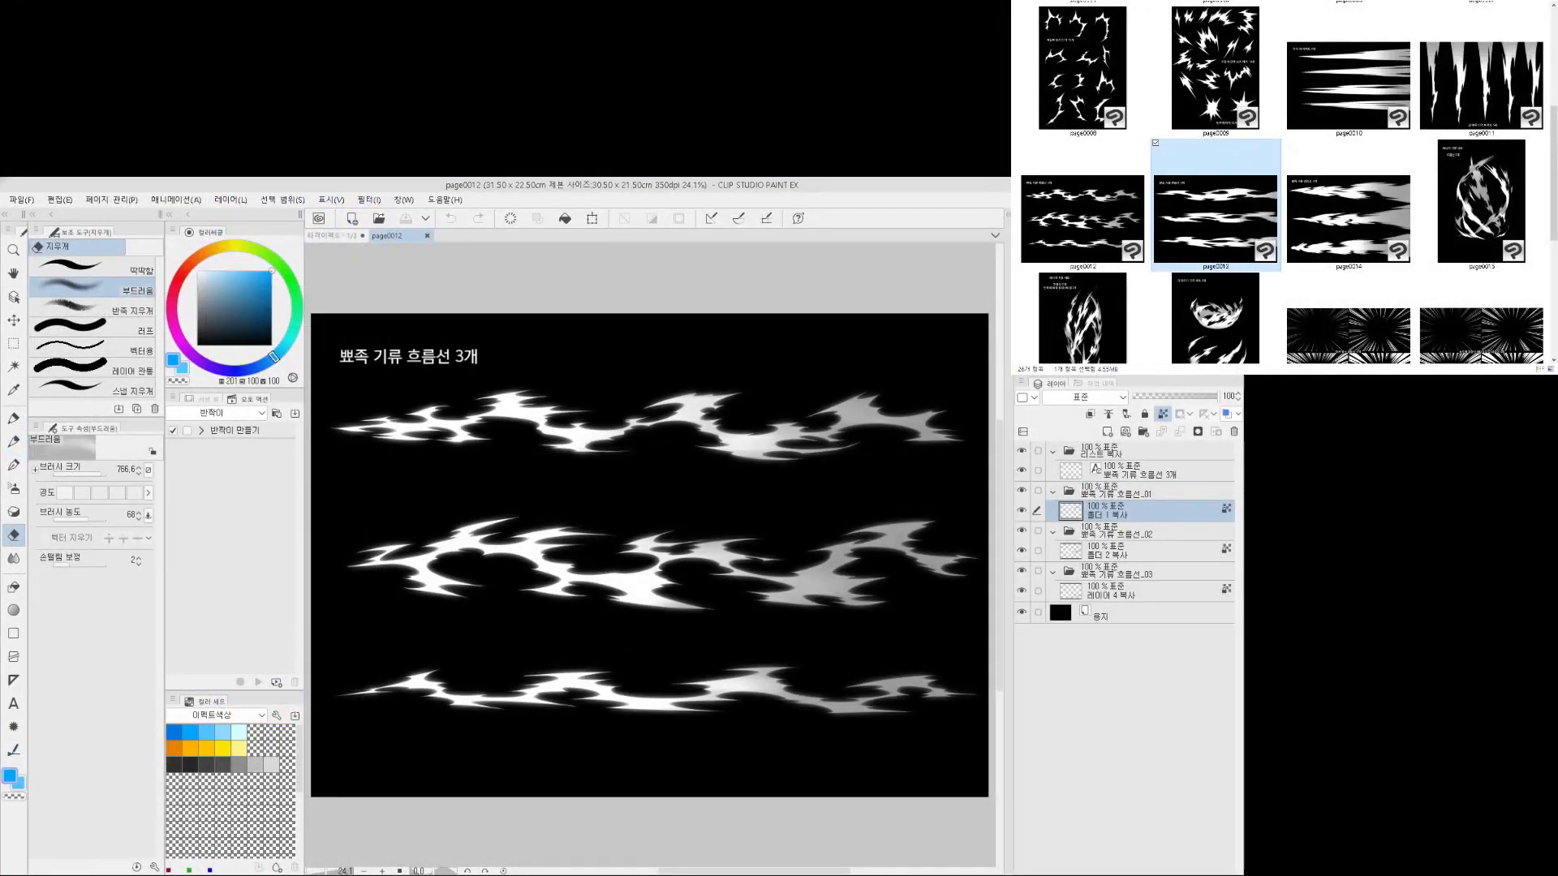
pyautogui.doubleClick(1214, 217)
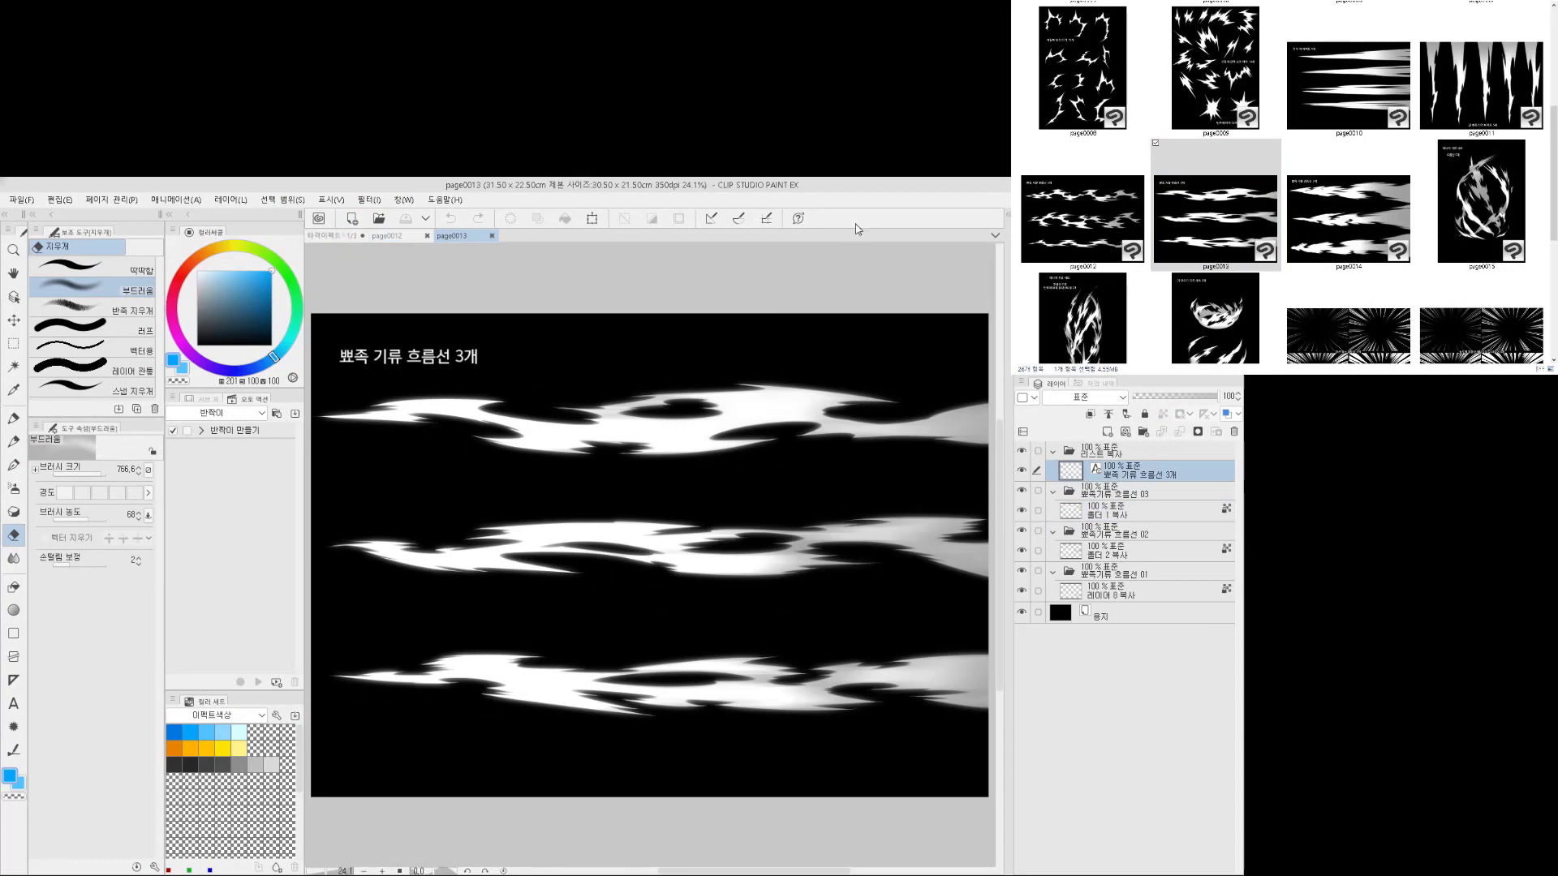
pyautogui.click(396, 236)
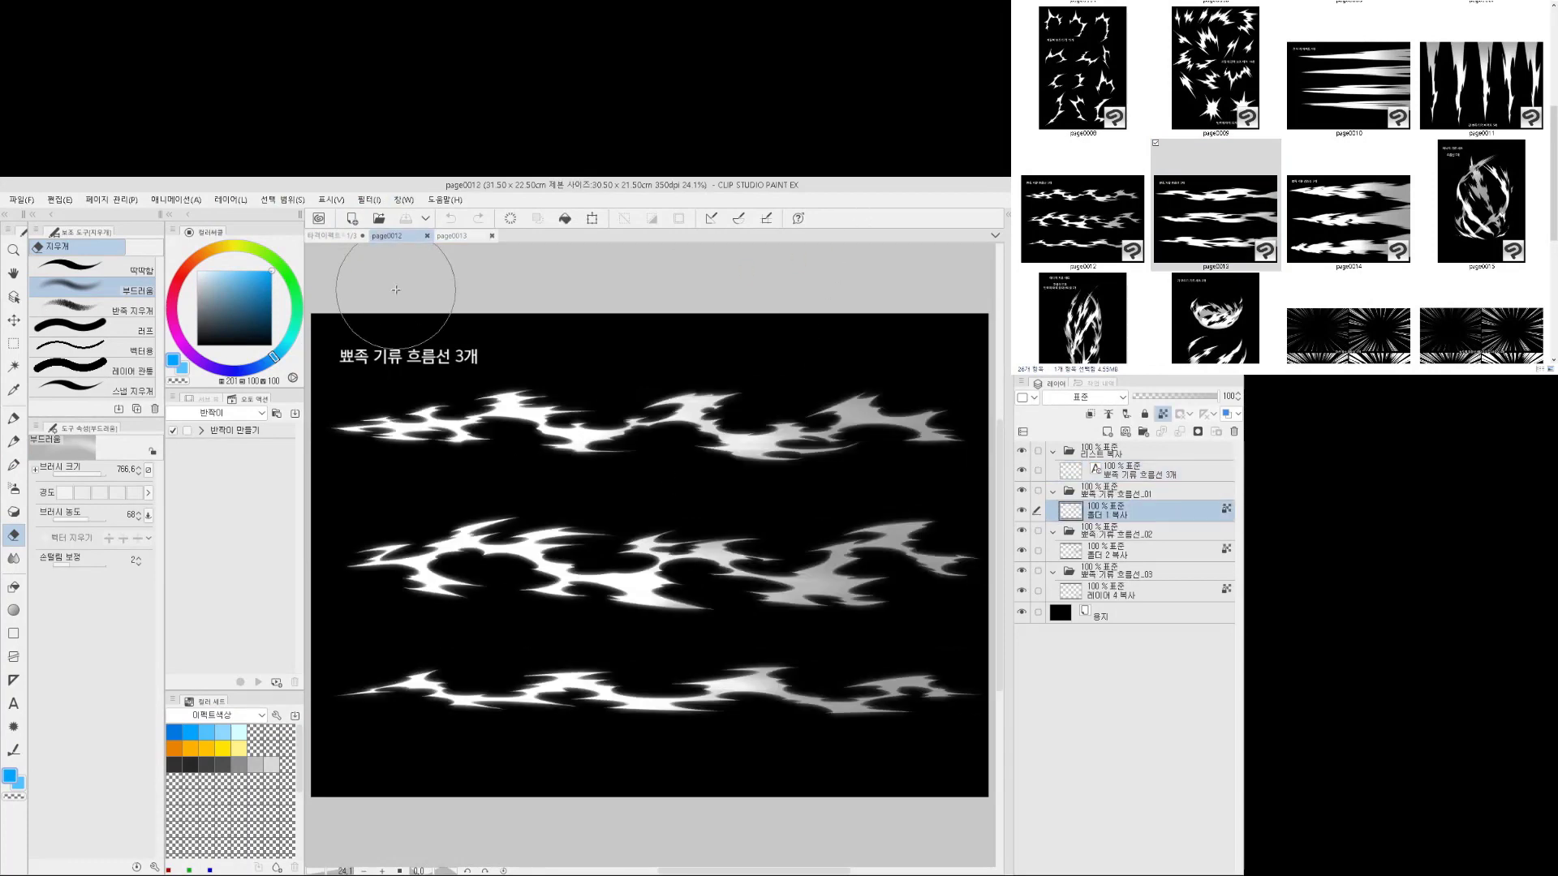
pyautogui.click(461, 241)
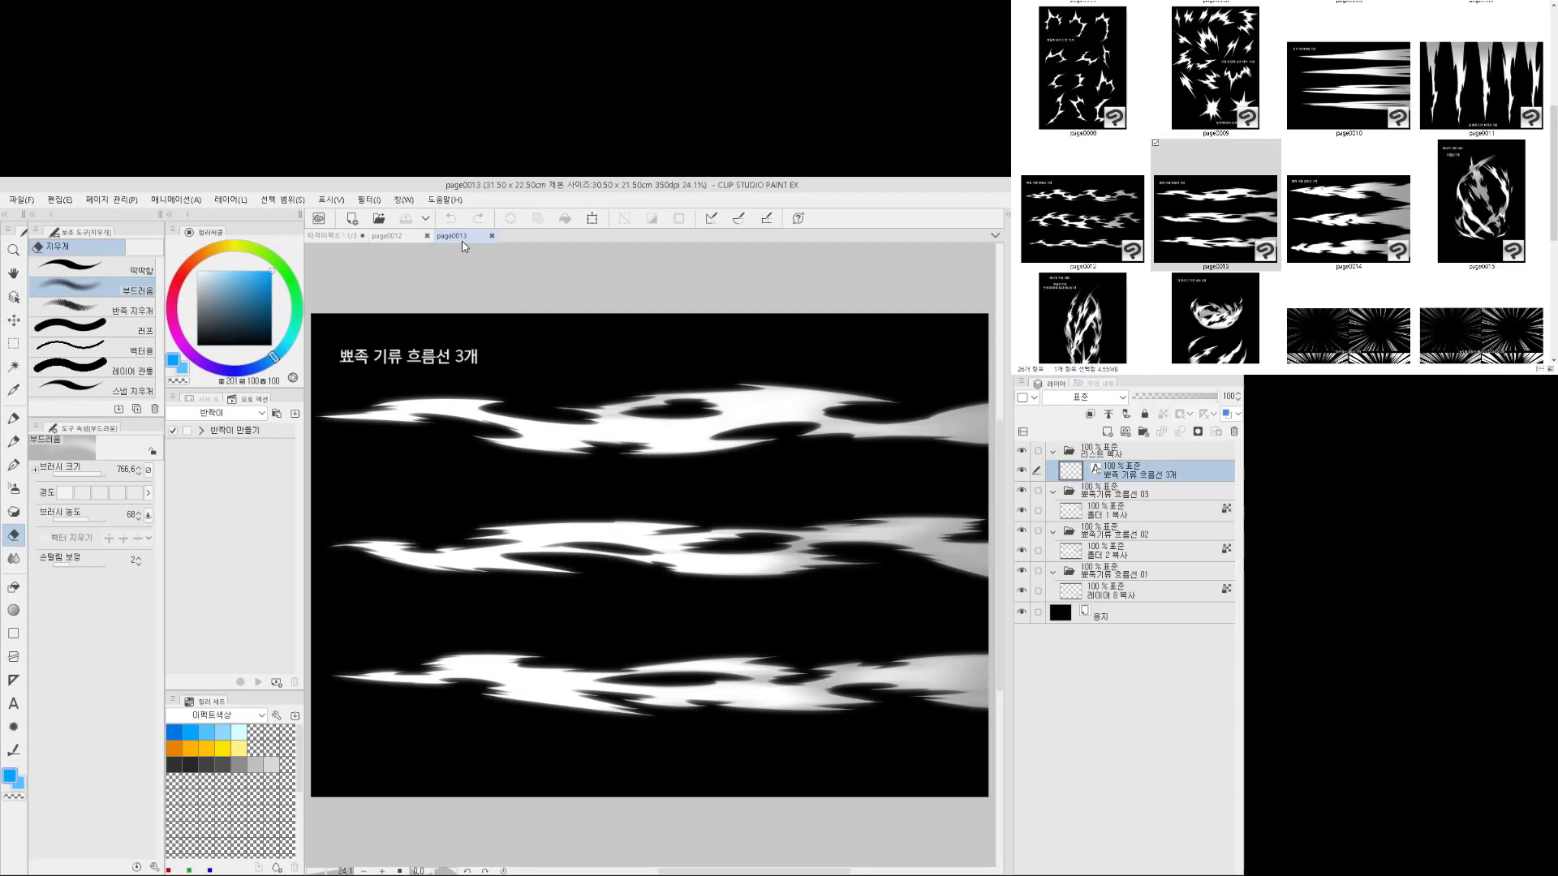
pyautogui.click(385, 236)
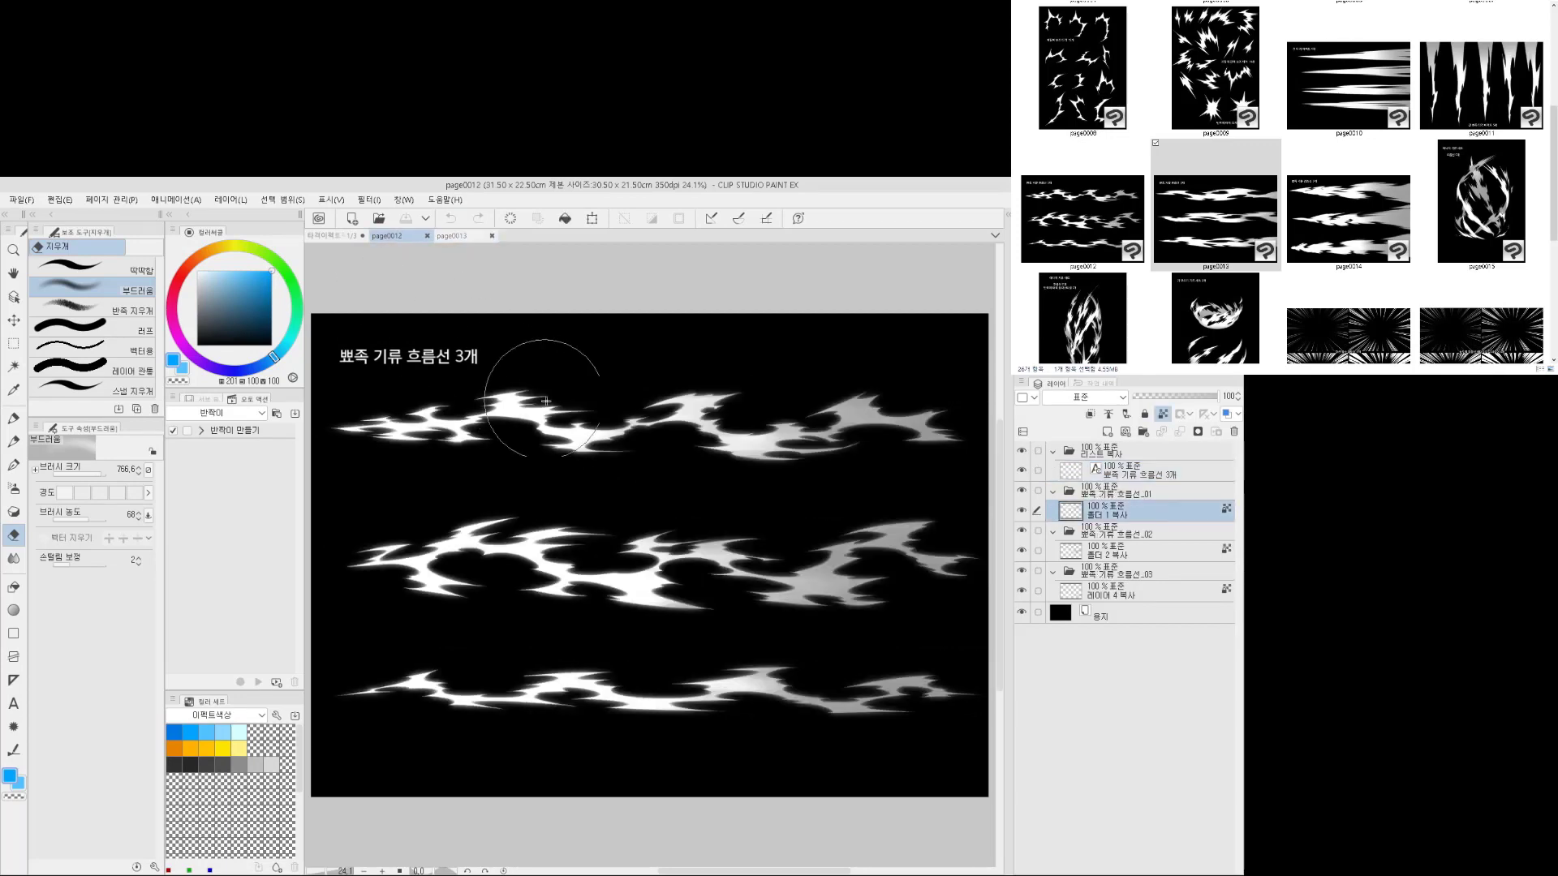
pyautogui.click(456, 240)
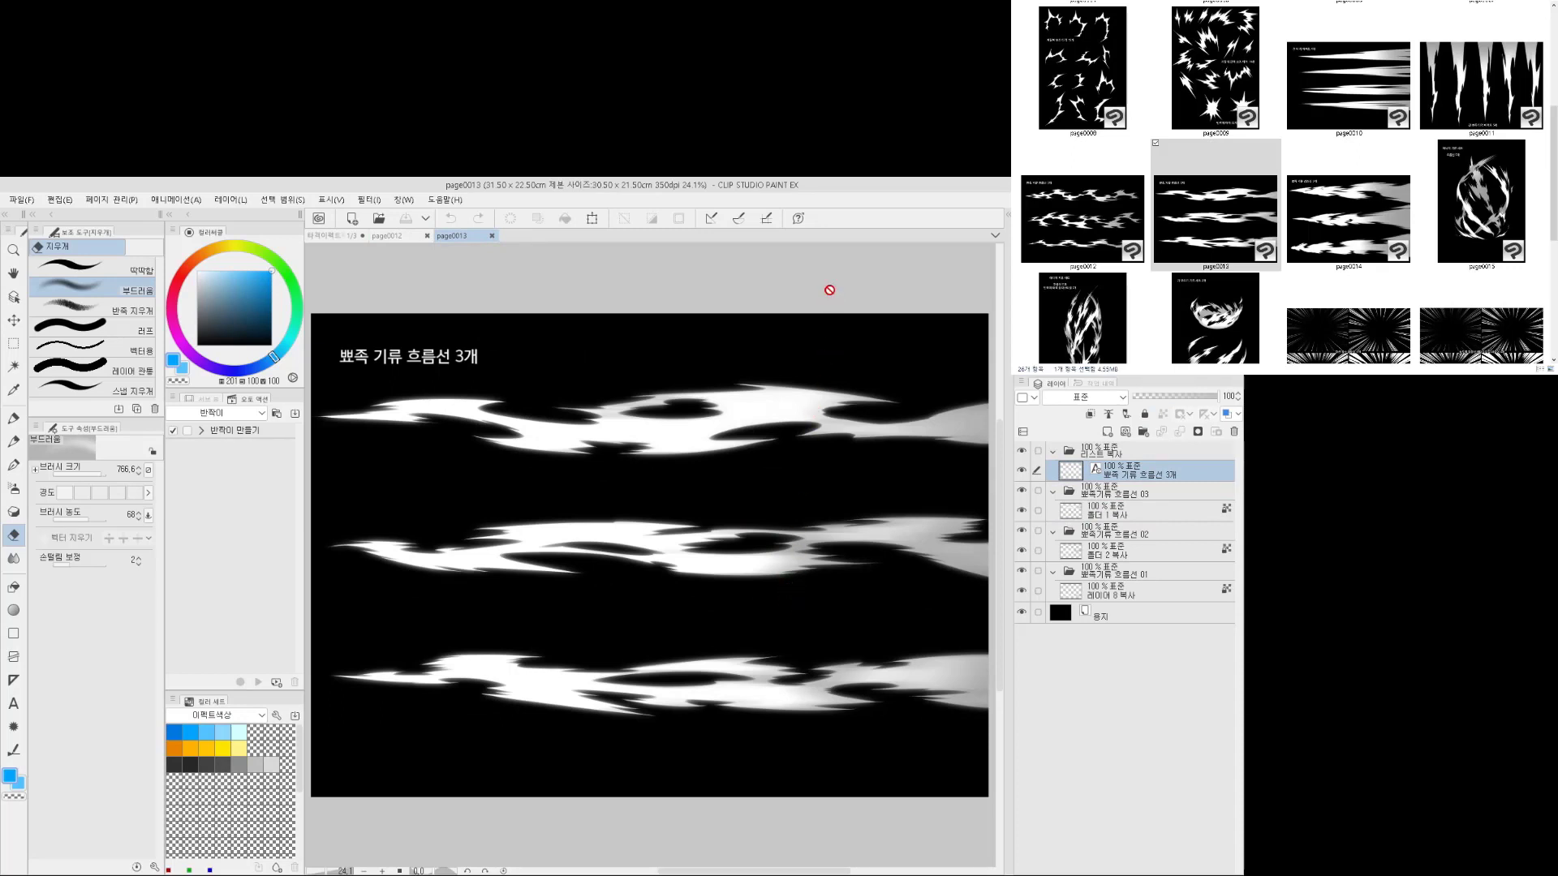
# Select the layer of the lowest flow line on page0013 by picking it on the canvas
pyautogui.moveTo(740, 641); pyautogui.dragTo(645, 670)
pyautogui.press('o')
pyautogui.click(658, 676)
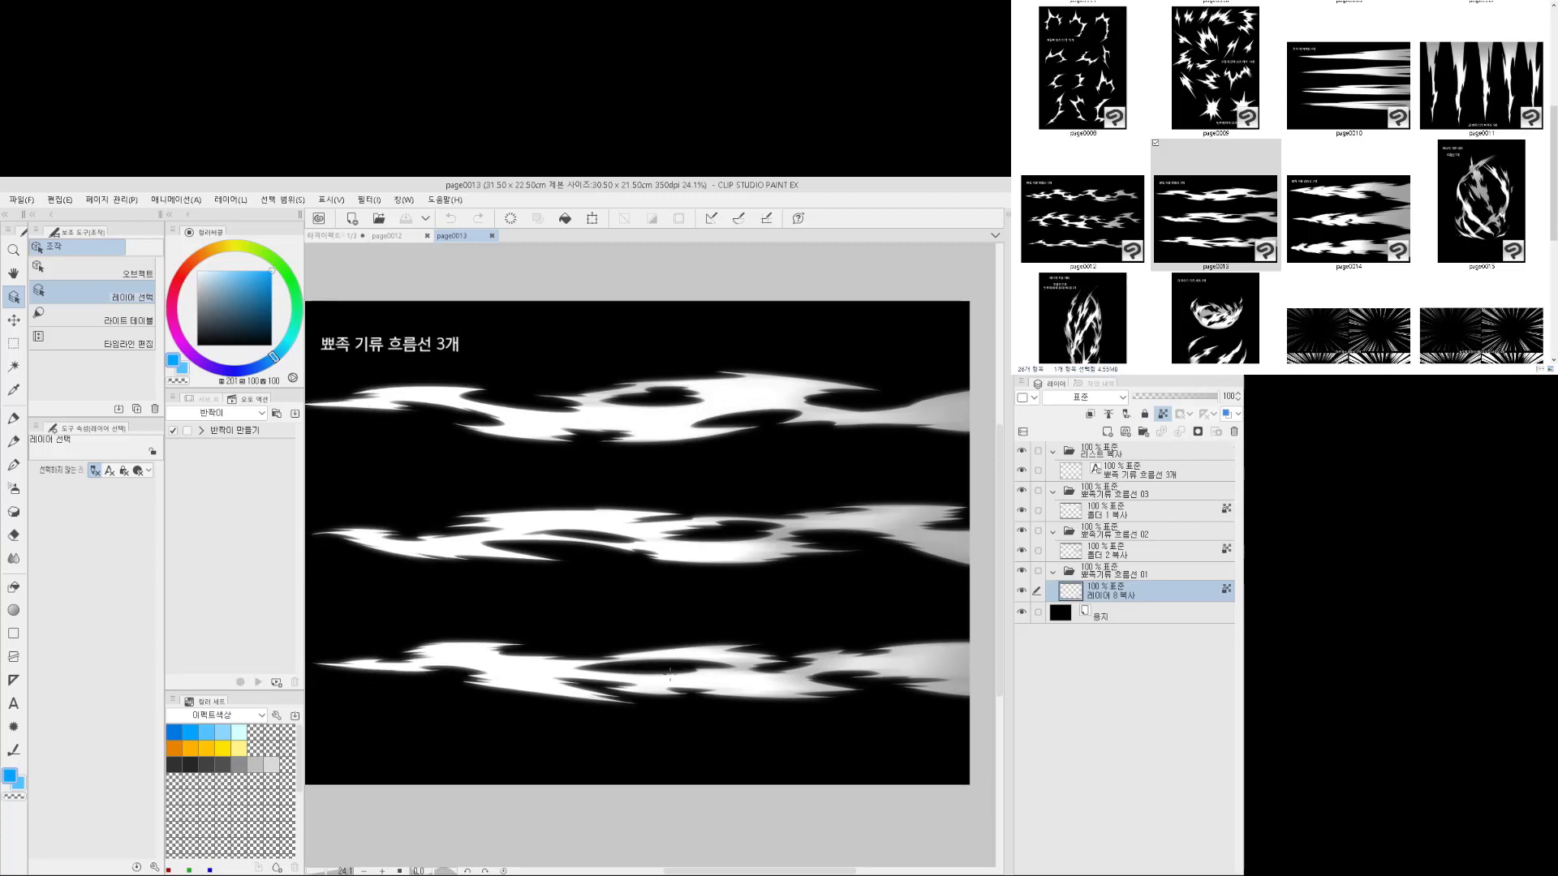
# Return to the fight page and paste the page0013 flow line as the uppermost layer inside the hard-light effects folder
pyautogui.hotkey('ctrl', 'Tab')
pyautogui.hotkey('ctrl', 'Tab')
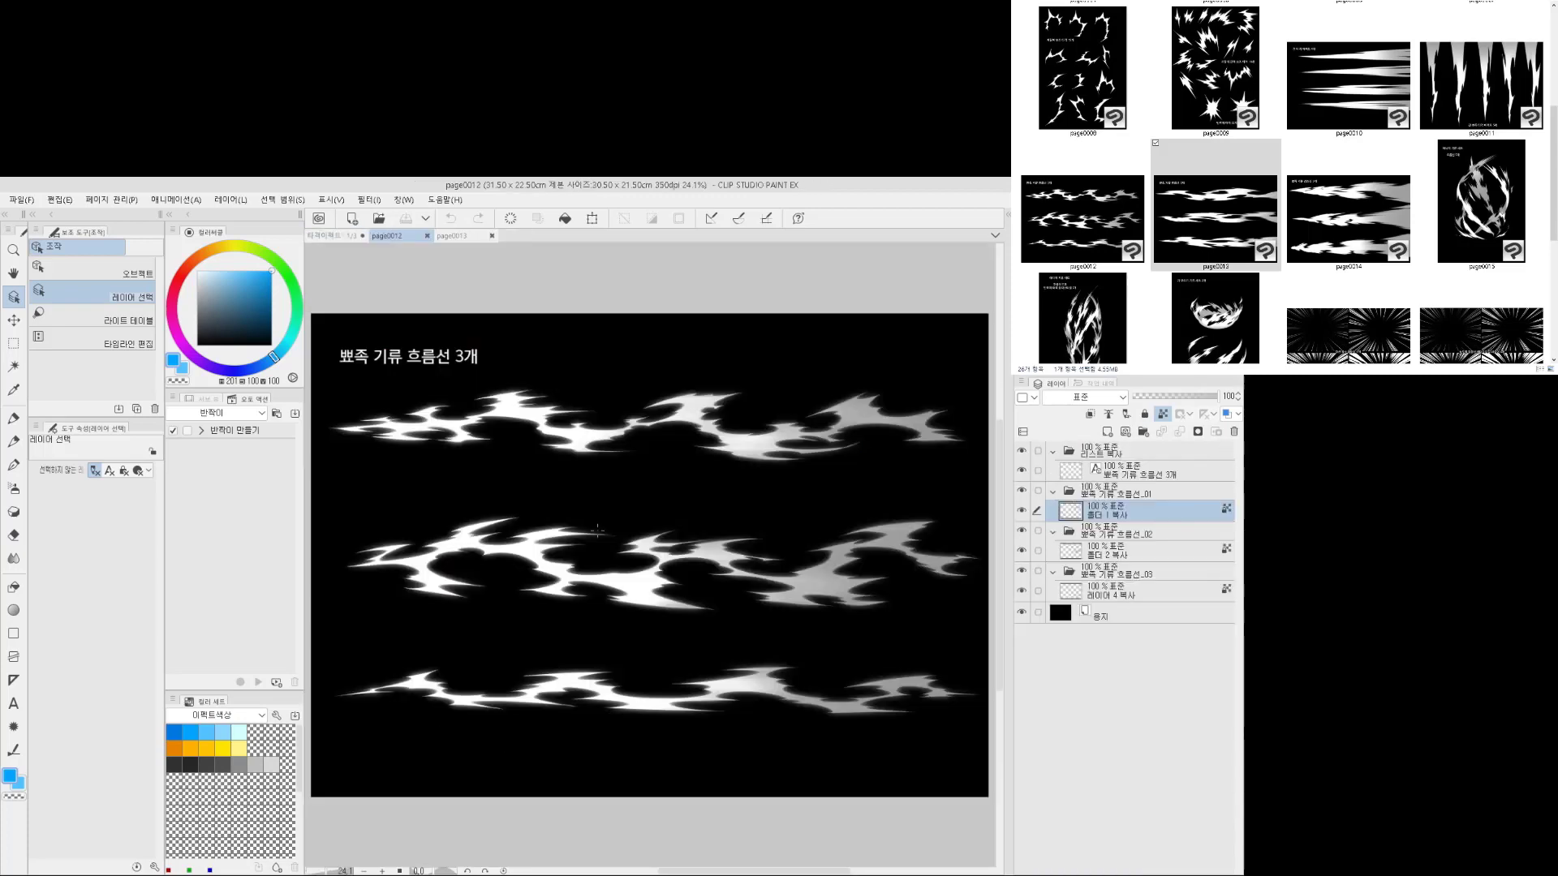
pyautogui.hotkey('ctrl', 'shift', 'Tab')
pyautogui.moveTo(794, 676); pyautogui.dragTo(793, 667)
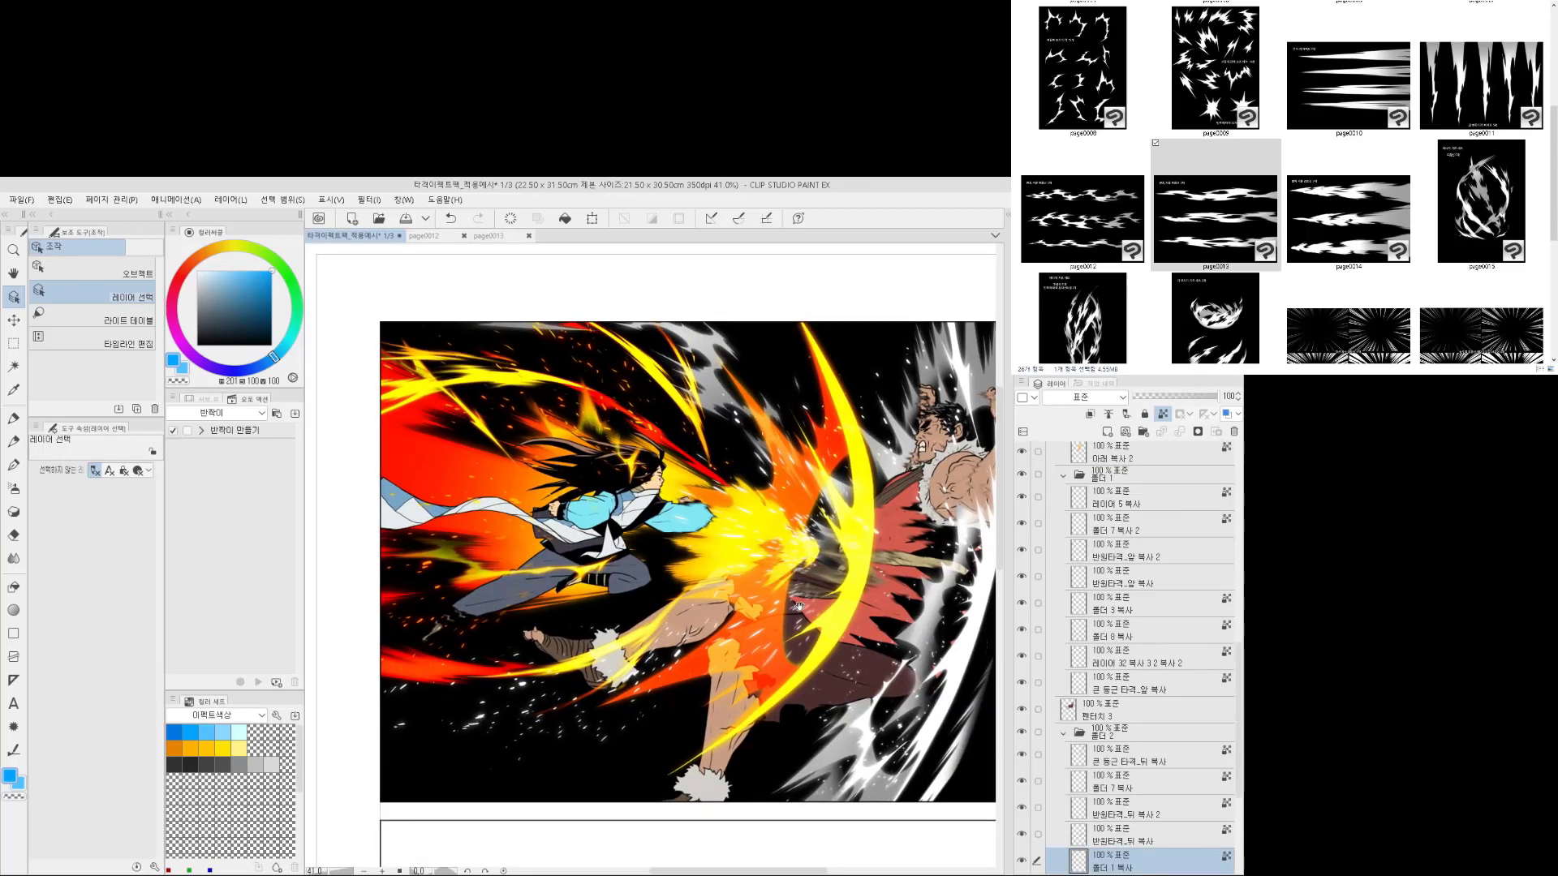
pyautogui.scroll(-10, 1135, 578)
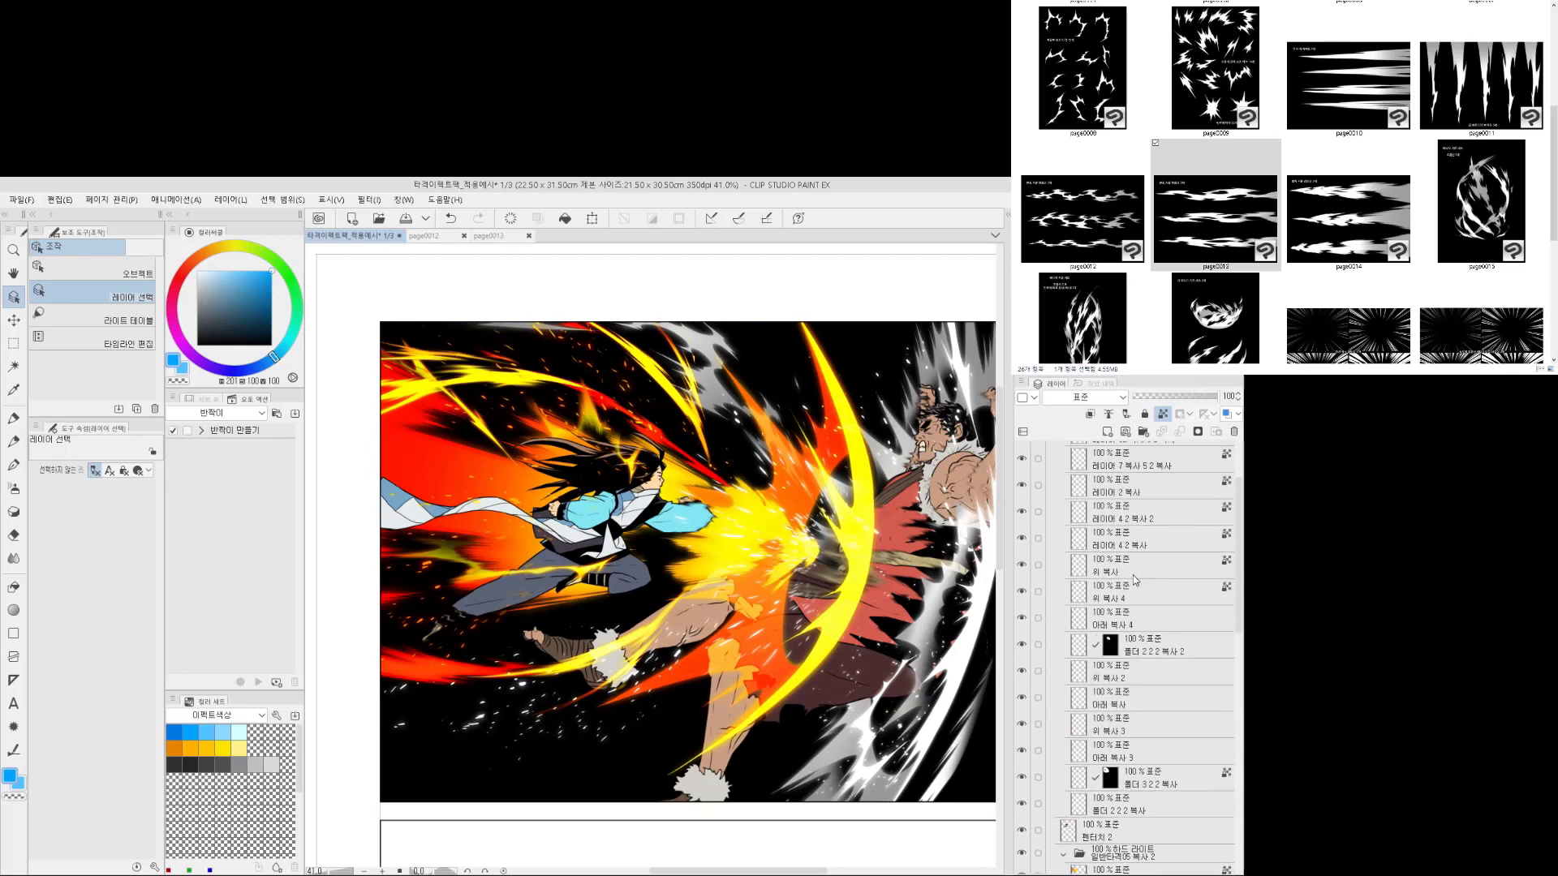
pyautogui.scroll(3, 1134, 578)
pyautogui.click(1127, 507)
pyautogui.click(1121, 527)
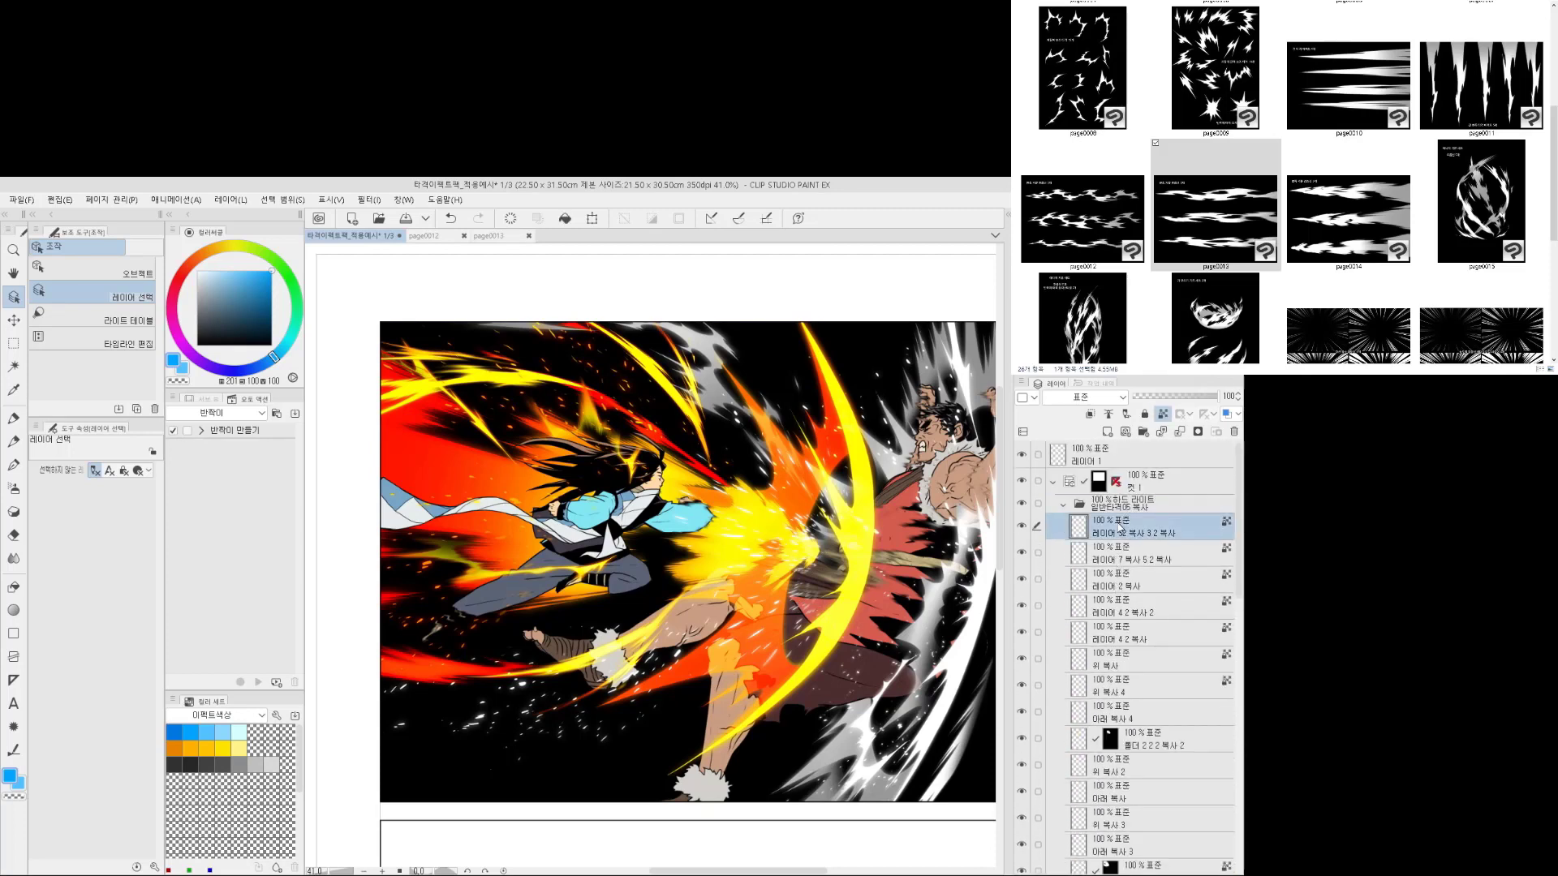
pyautogui.click(1097, 511)
pyautogui.click(1022, 504)
pyautogui.click(1023, 504)
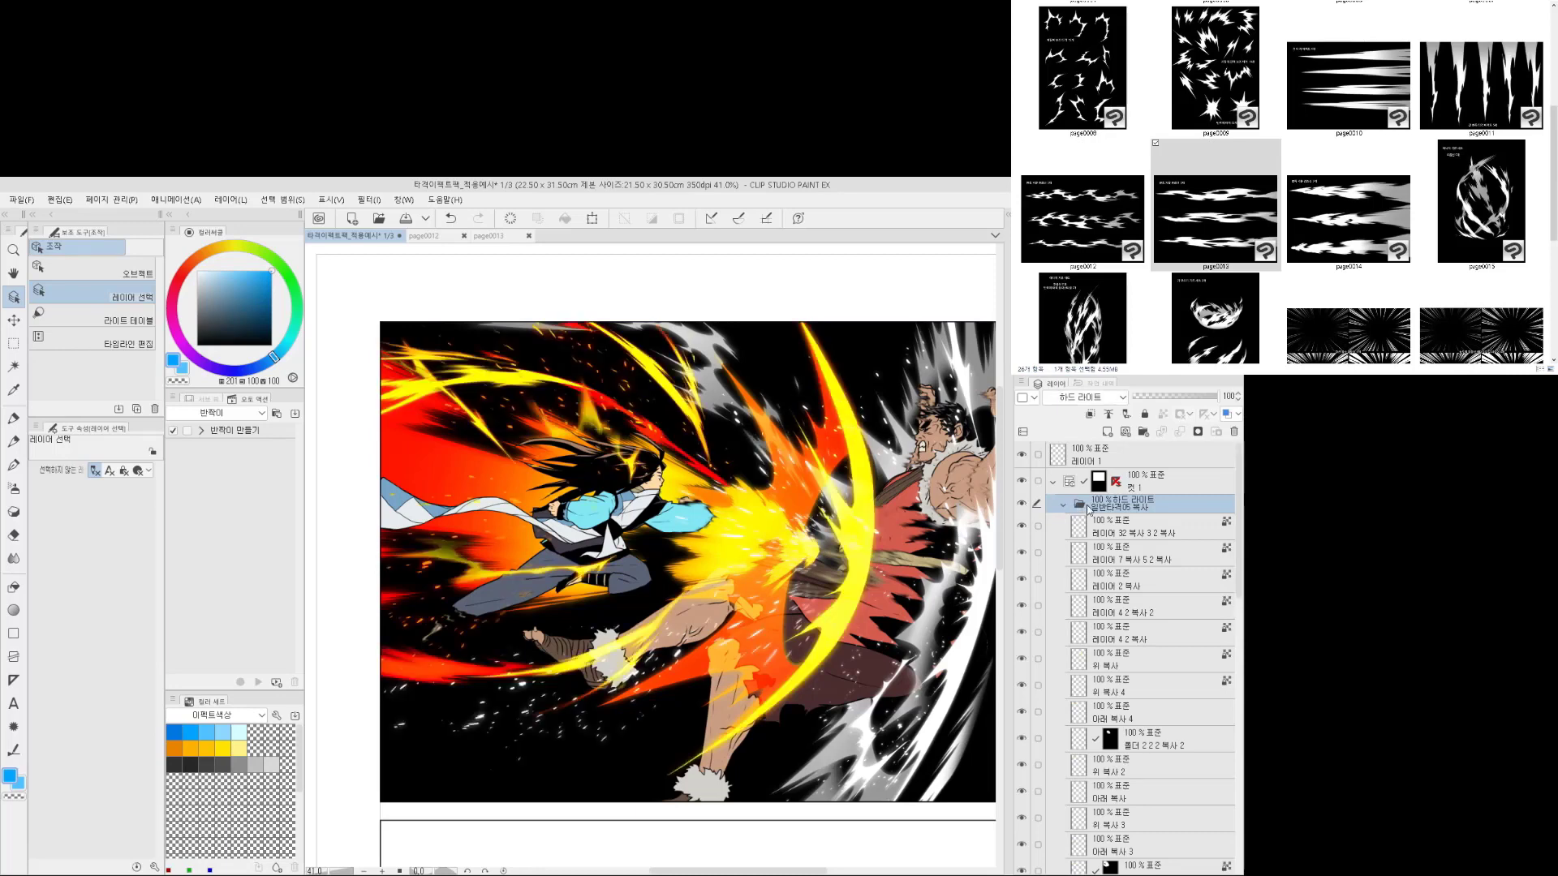
pyautogui.hotkey('ctrl', 'v')
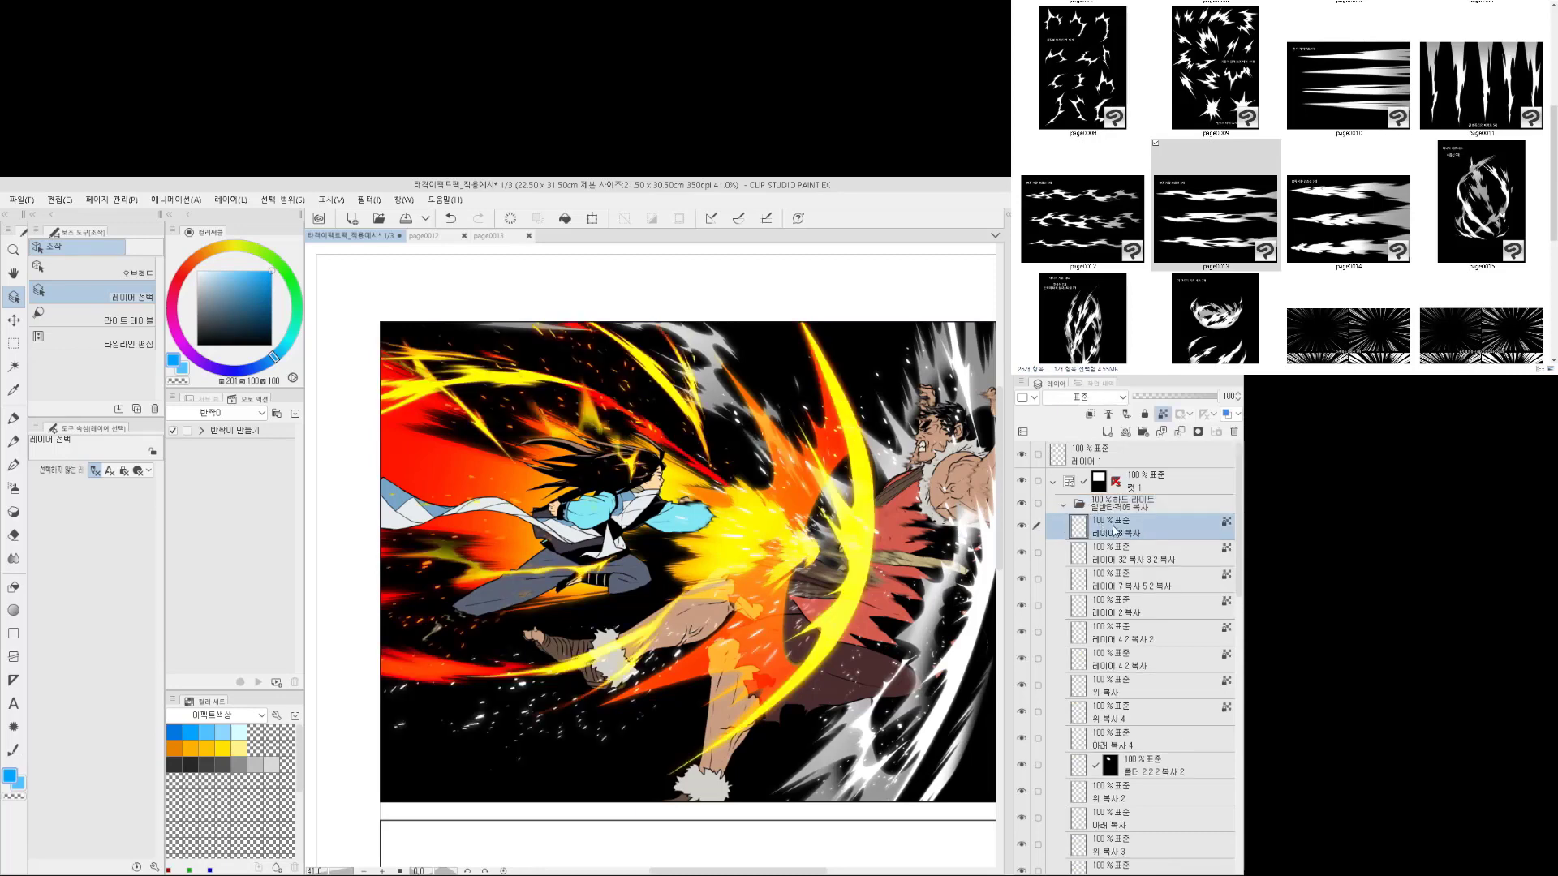
# Start a free transform on the pasted flow line and rotate it 180 degrees
pyautogui.scroll(-3, 811, 492)
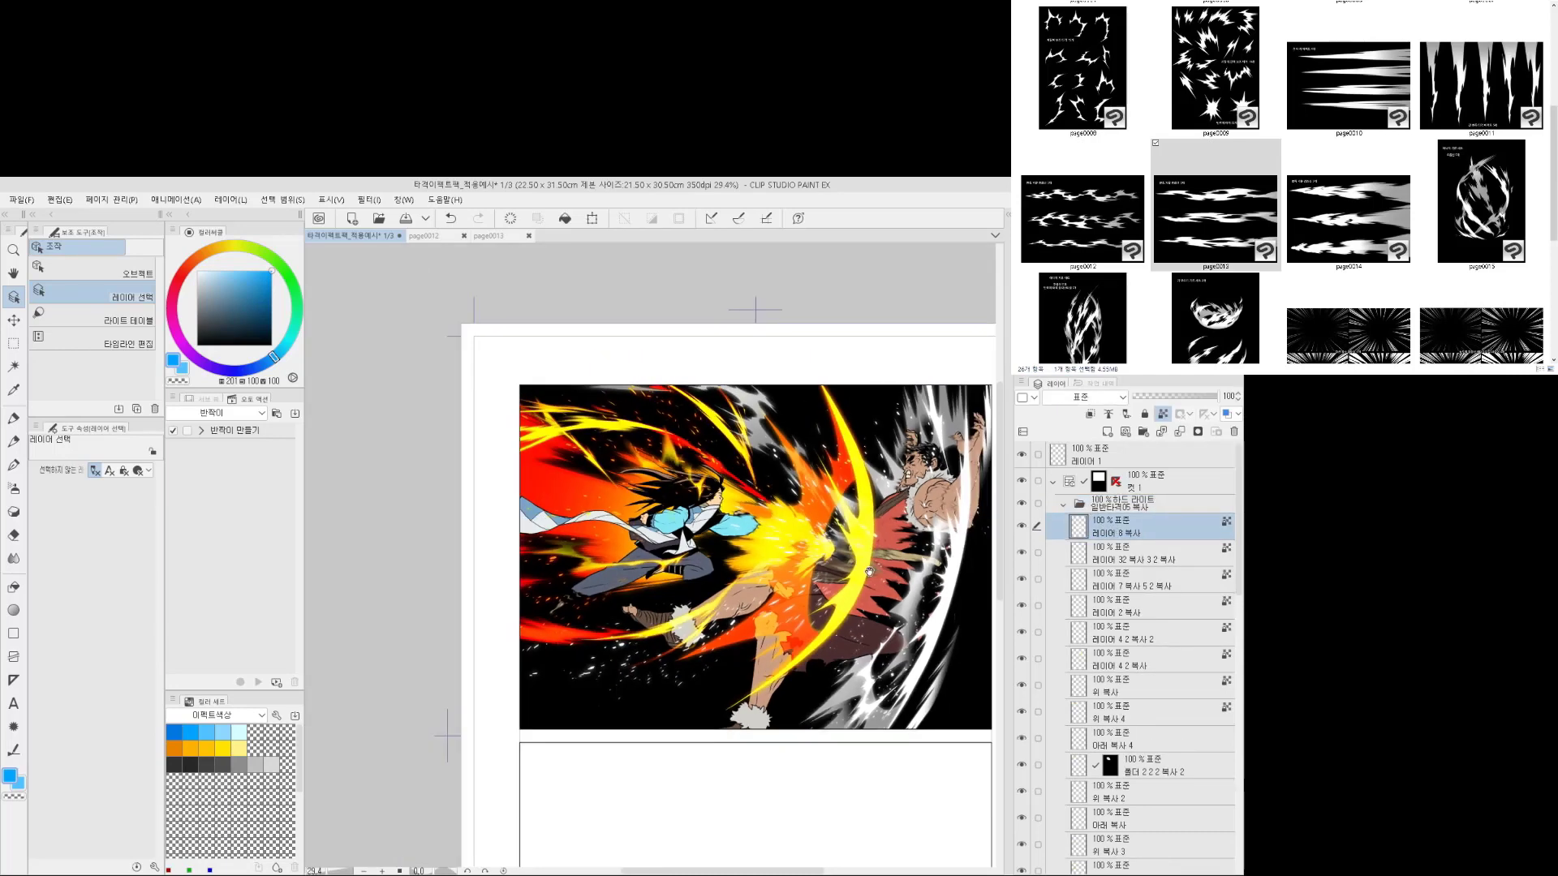
pyautogui.scroll(-2, 811, 493)
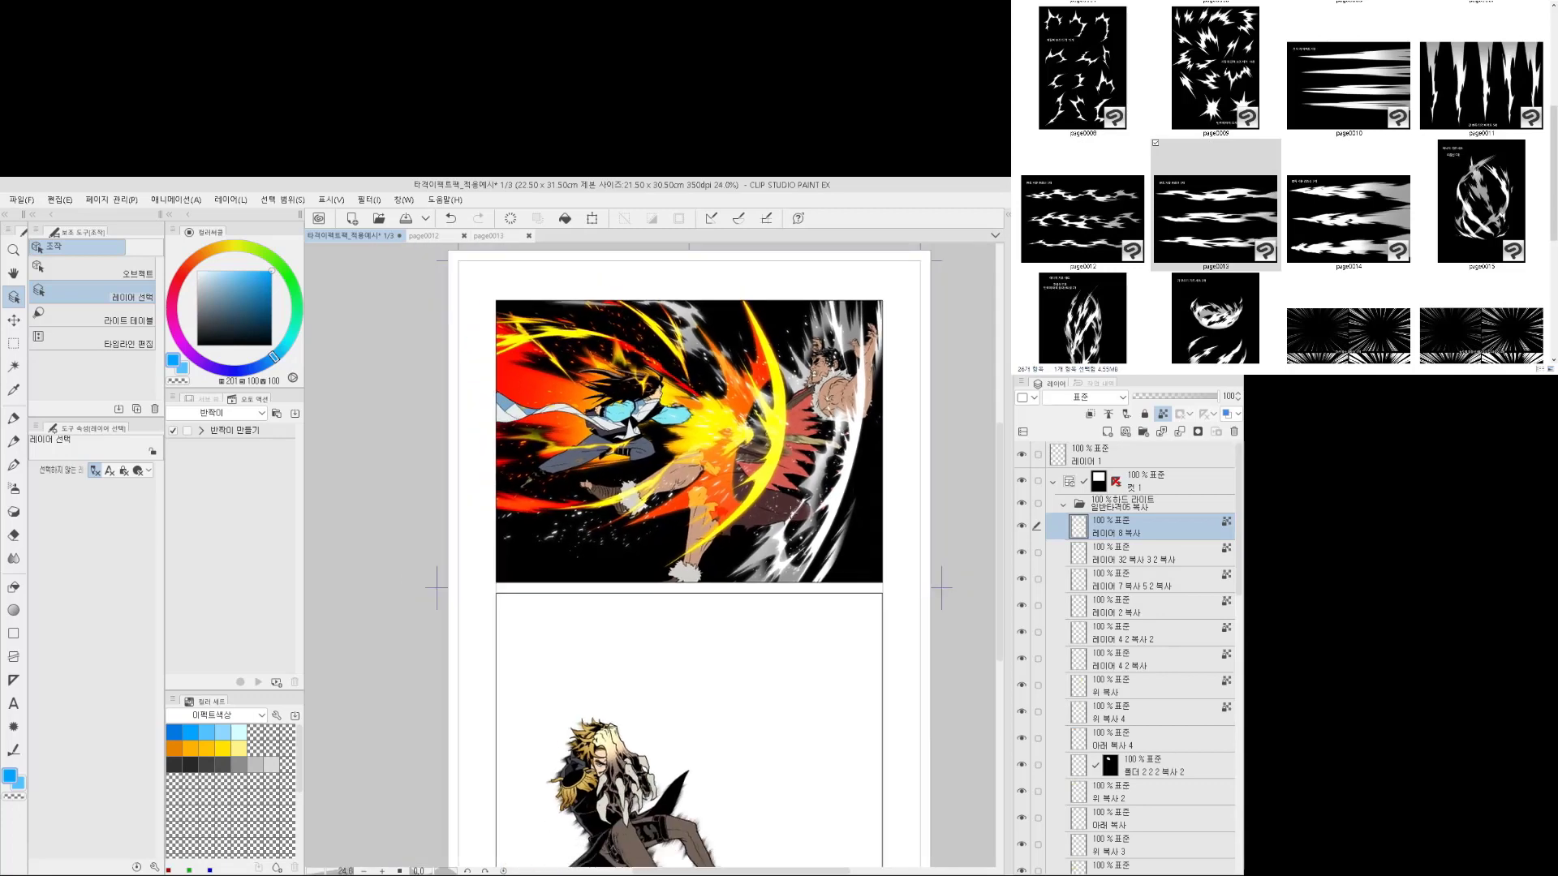
pyautogui.hotkey('ctrl', 't')
pyautogui.moveTo(828, 625)
pyautogui.mouseDown()
pyautogui.moveTo(683, 559)
pyautogui.moveTo(867, 529)
pyautogui.mouseUp()
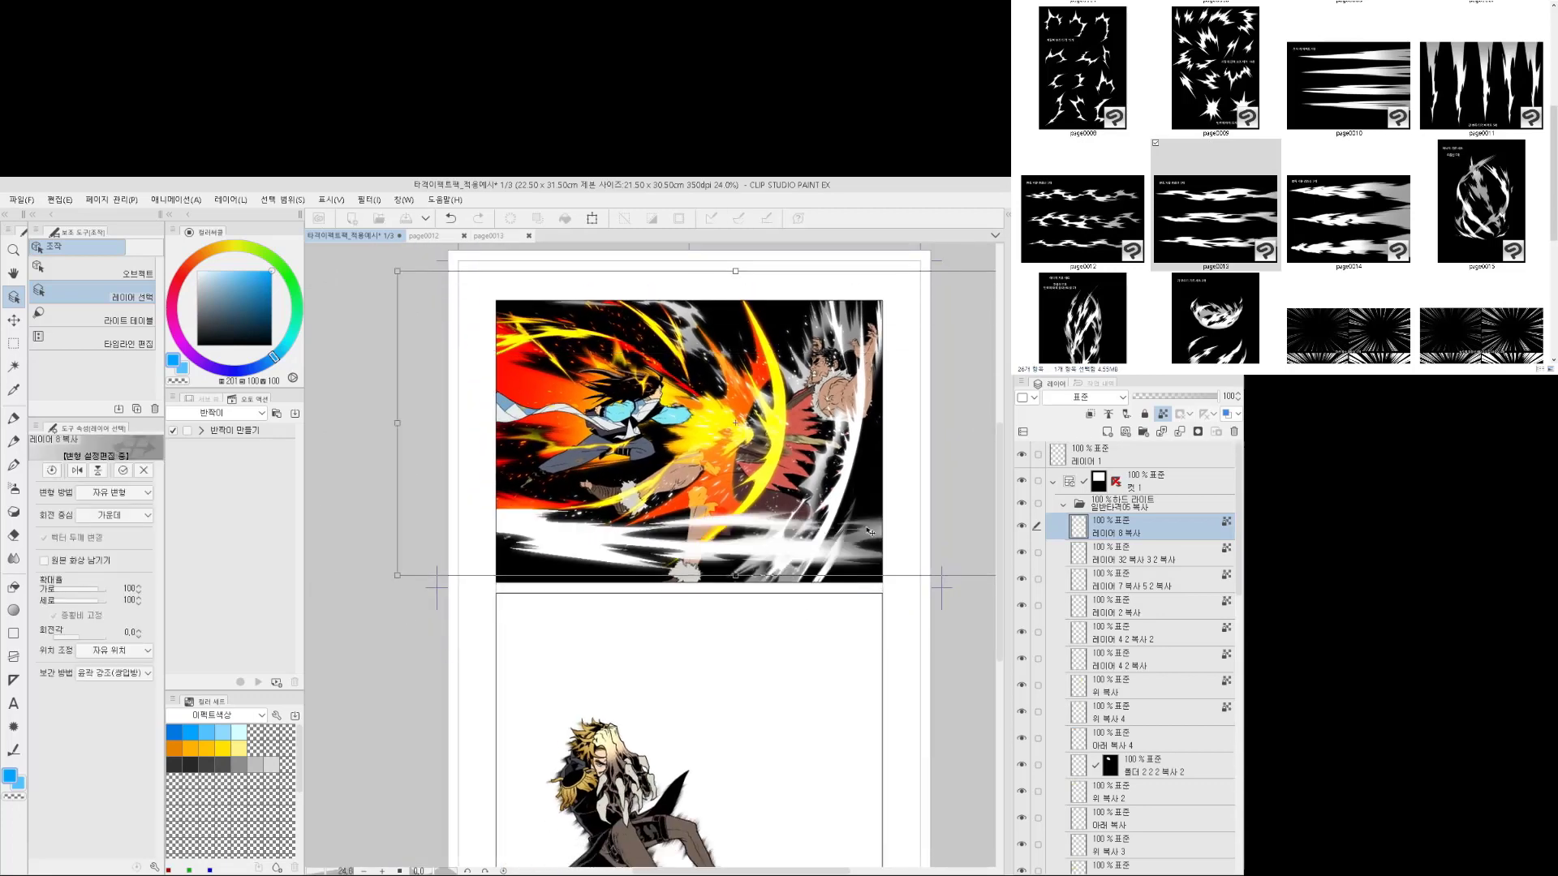
pyautogui.moveTo(755, 544)
pyautogui.mouseDown()
pyautogui.moveTo(832, 553)
pyautogui.moveTo(783, 571)
pyautogui.moveTo(524, 559)
pyautogui.moveTo(734, 550)
pyautogui.mouseUp()
pyautogui.moveTo(779, 653)
pyautogui.mouseDown()
pyautogui.moveTo(861, 266)
pyautogui.moveTo(748, 212)
pyautogui.moveTo(649, 235)
pyautogui.mouseUp()
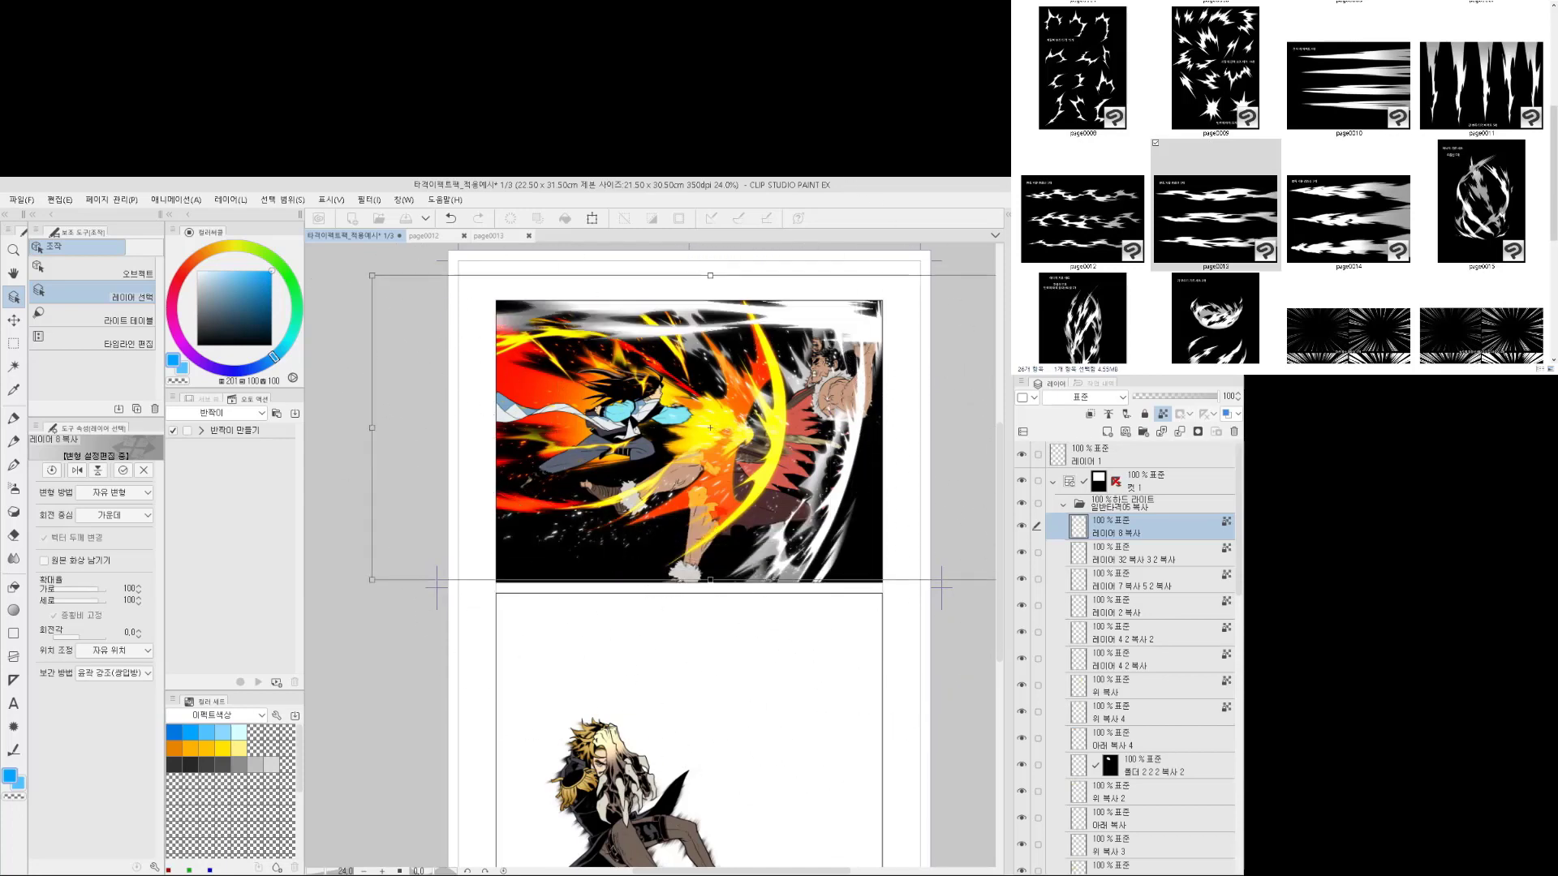
pyautogui.moveTo(969, 301); pyautogui.dragTo(886, 384)
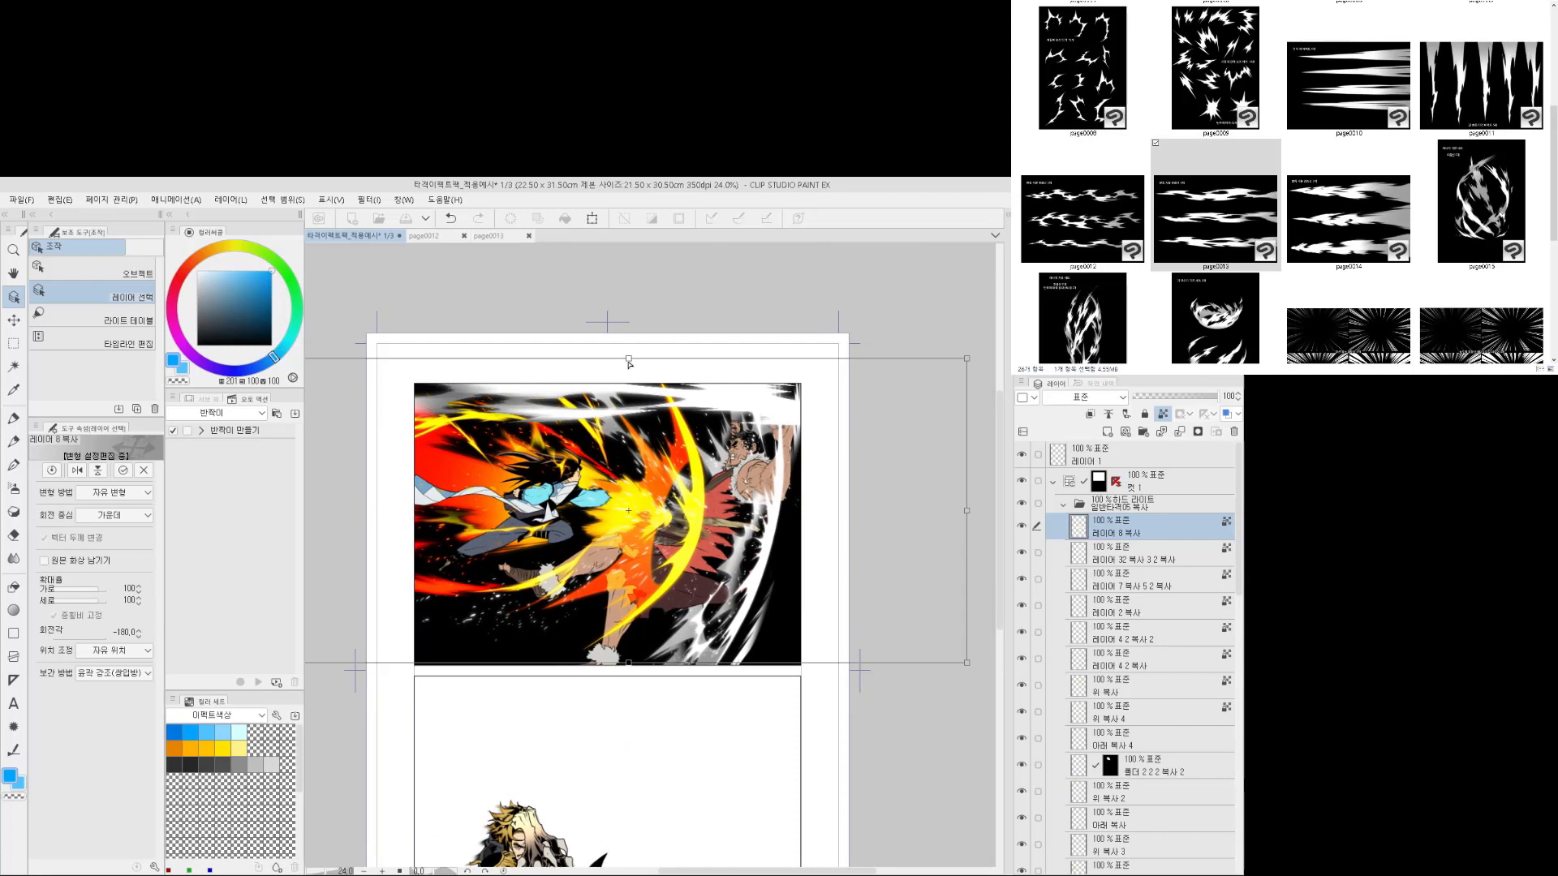
# Reduce the flow line's vertical scale to 84% and move it down across the middle of the panel
pyautogui.moveTo(628, 358)
pyautogui.mouseDown()
pyautogui.moveTo(629, 518)
pyautogui.moveTo(686, 336)
pyautogui.mouseUp()
pyautogui.scroll(2, 633, 524)
pyautogui.moveTo(712, 459)
pyautogui.mouseDown()
pyautogui.moveTo(702, 558)
pyautogui.moveTo(610, 559)
pyautogui.mouseUp()
pyautogui.scroll(-3, 792, 554)
pyautogui.scroll(2, 601, 558)
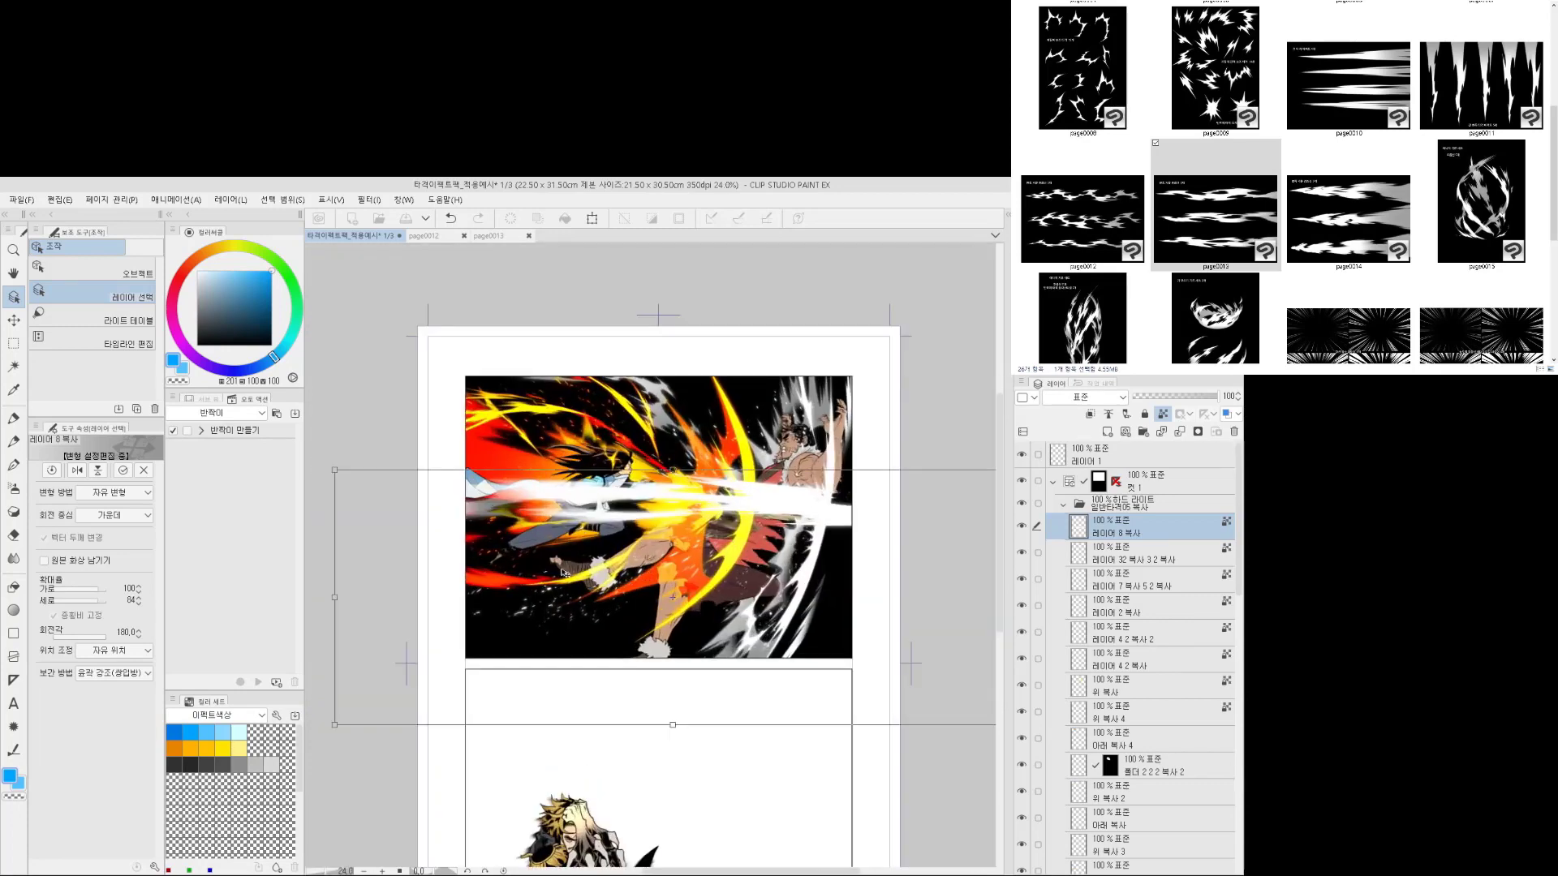
# Narrow the flow line to 51% horizontal scale, place it across the legs just below the impact burst, and apply the transformation
pyautogui.moveTo(334, 597); pyautogui.dragTo(601, 597)
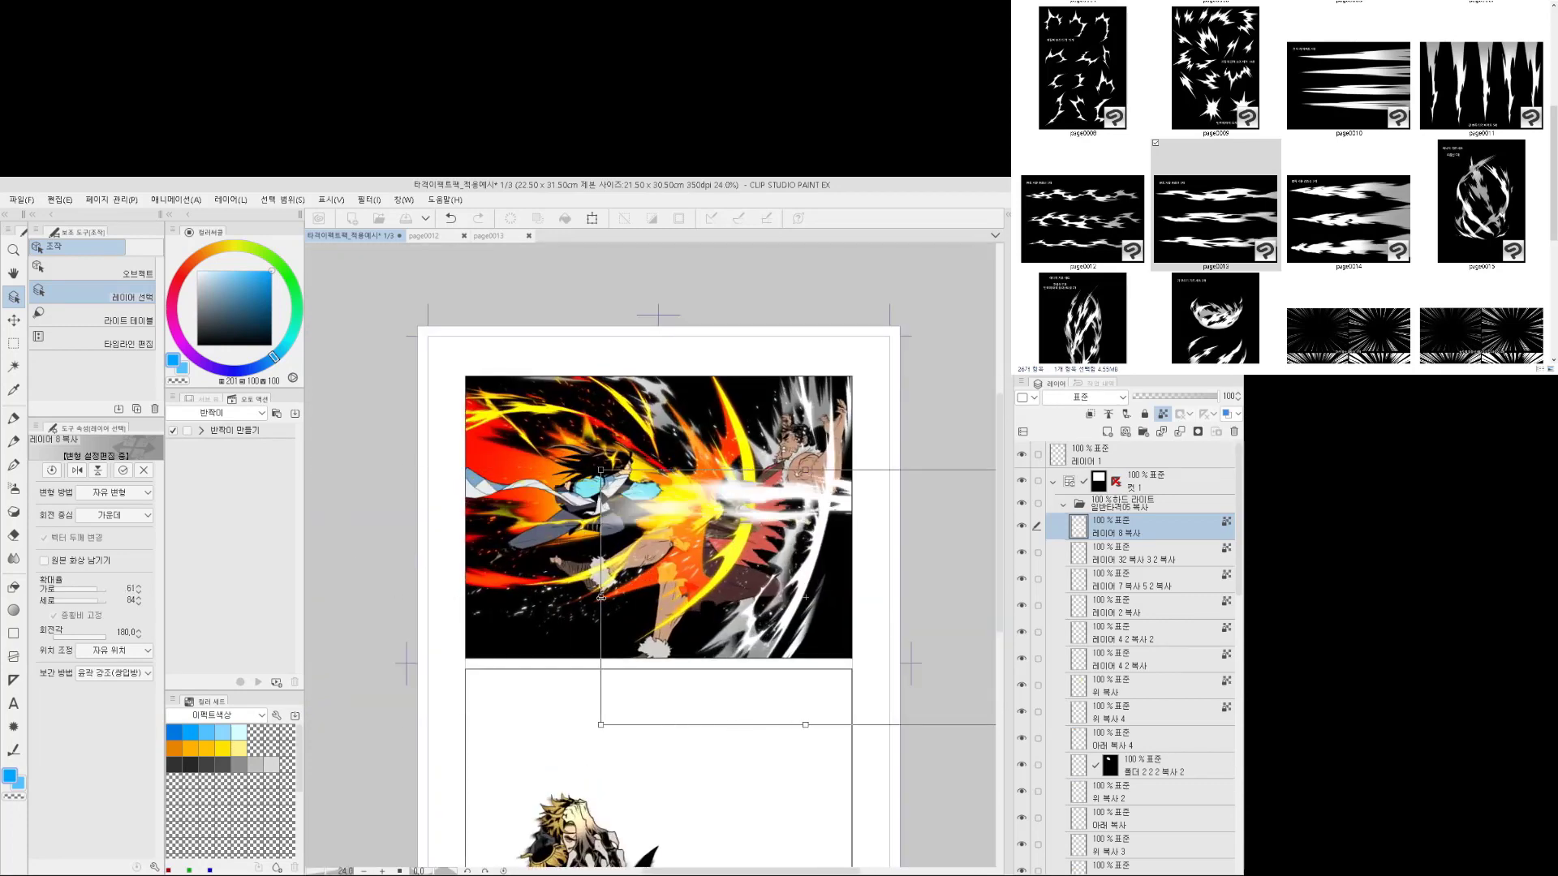
pyautogui.moveTo(769, 573); pyautogui.dragTo(682, 595)
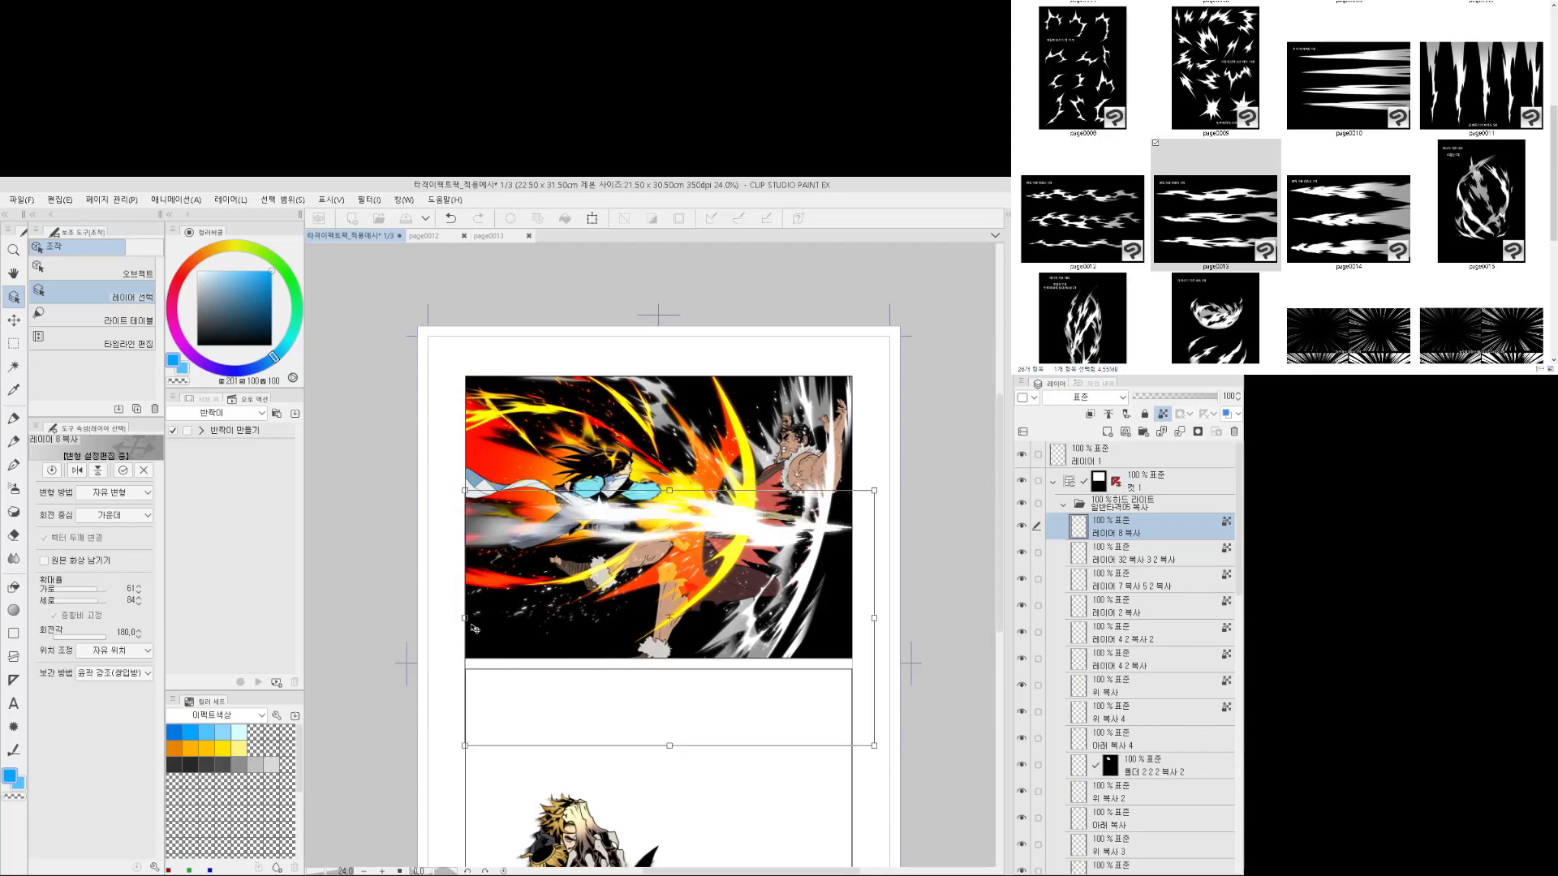
pyautogui.moveTo(466, 620); pyautogui.dragTo(544, 619)
pyautogui.moveTo(637, 591); pyautogui.dragTo(665, 608)
pyautogui.moveTo(666, 609)
pyautogui.mouseDown()
pyautogui.moveTo(716, 608)
pyautogui.moveTo(602, 594)
pyautogui.moveTo(647, 590)
pyautogui.mouseUp()
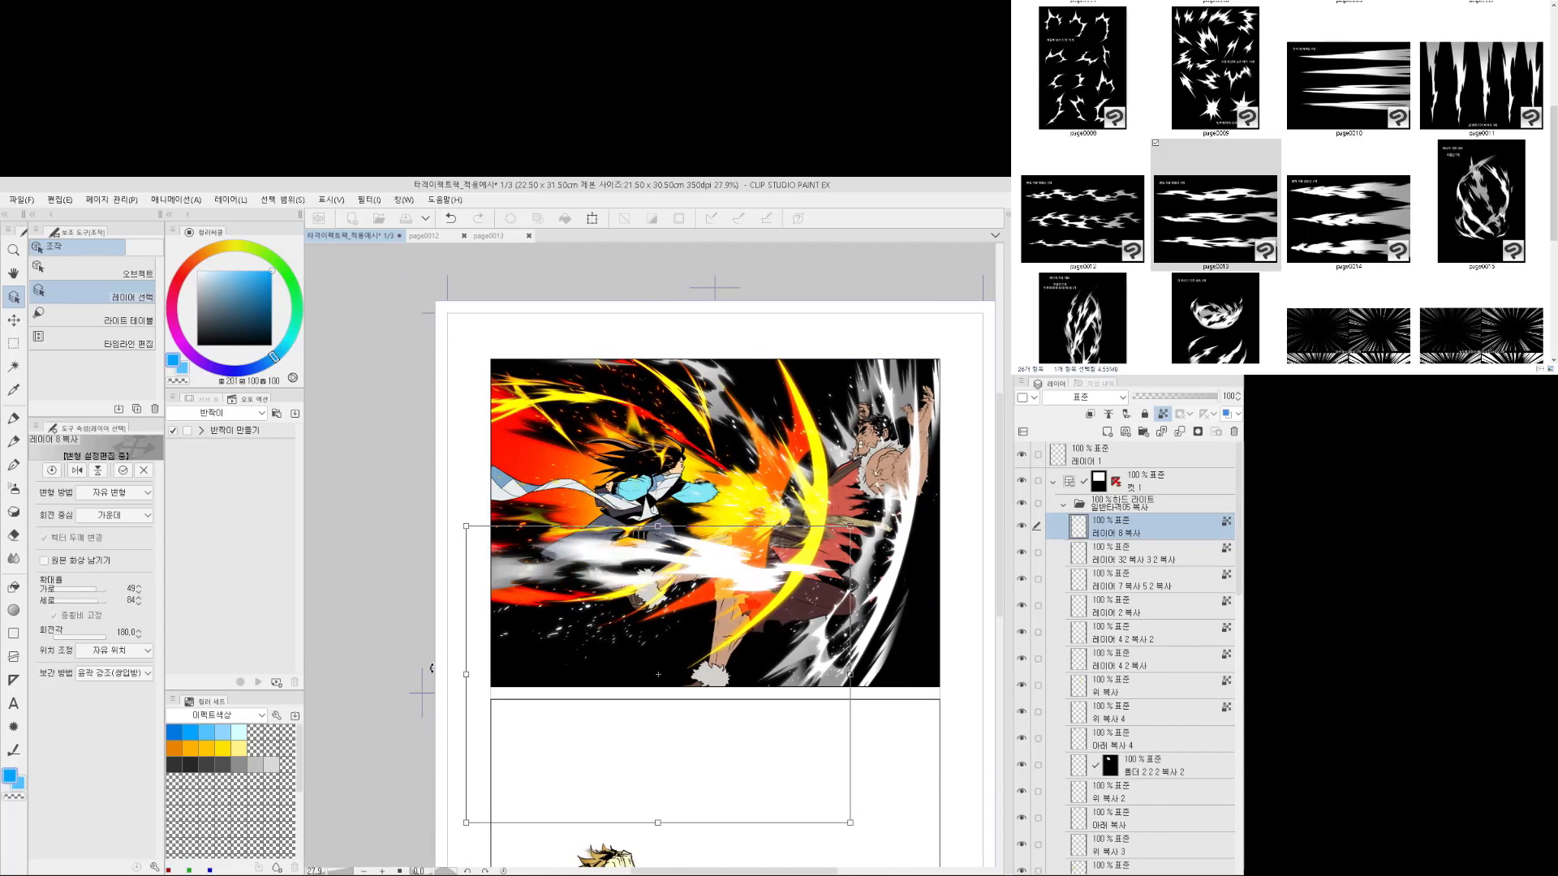
pyautogui.moveTo(467, 674); pyautogui.dragTo(453, 674)
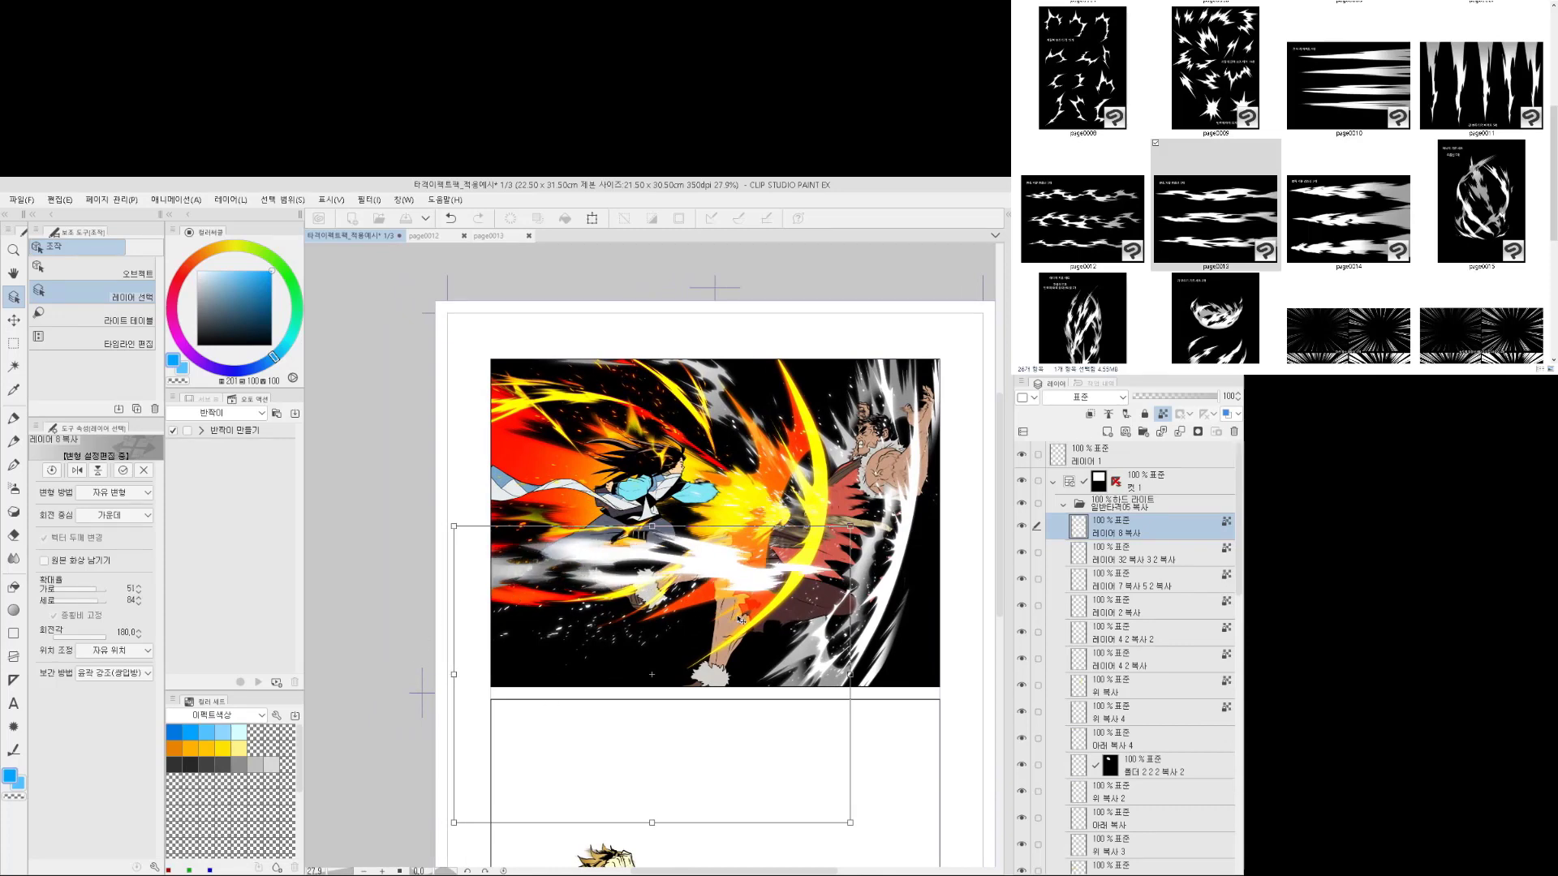
pyautogui.press('Return')
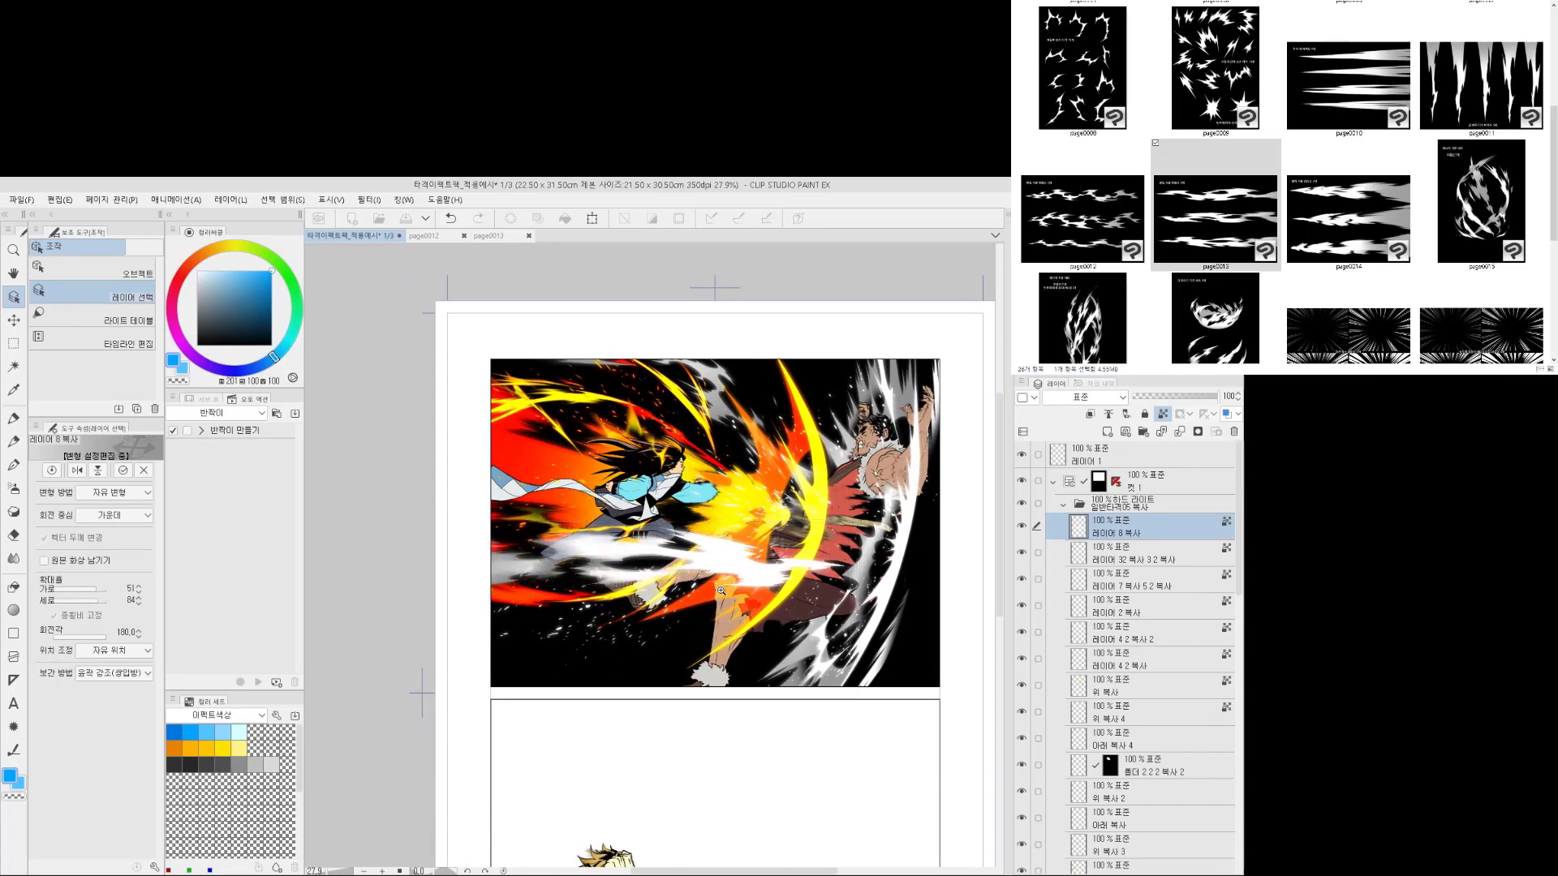
pyautogui.keyDown('ctrl'); pyautogui.click(721, 590); pyautogui.keyUp('ctrl')
pyautogui.moveTo(719, 591); pyautogui.dragTo(753, 584)
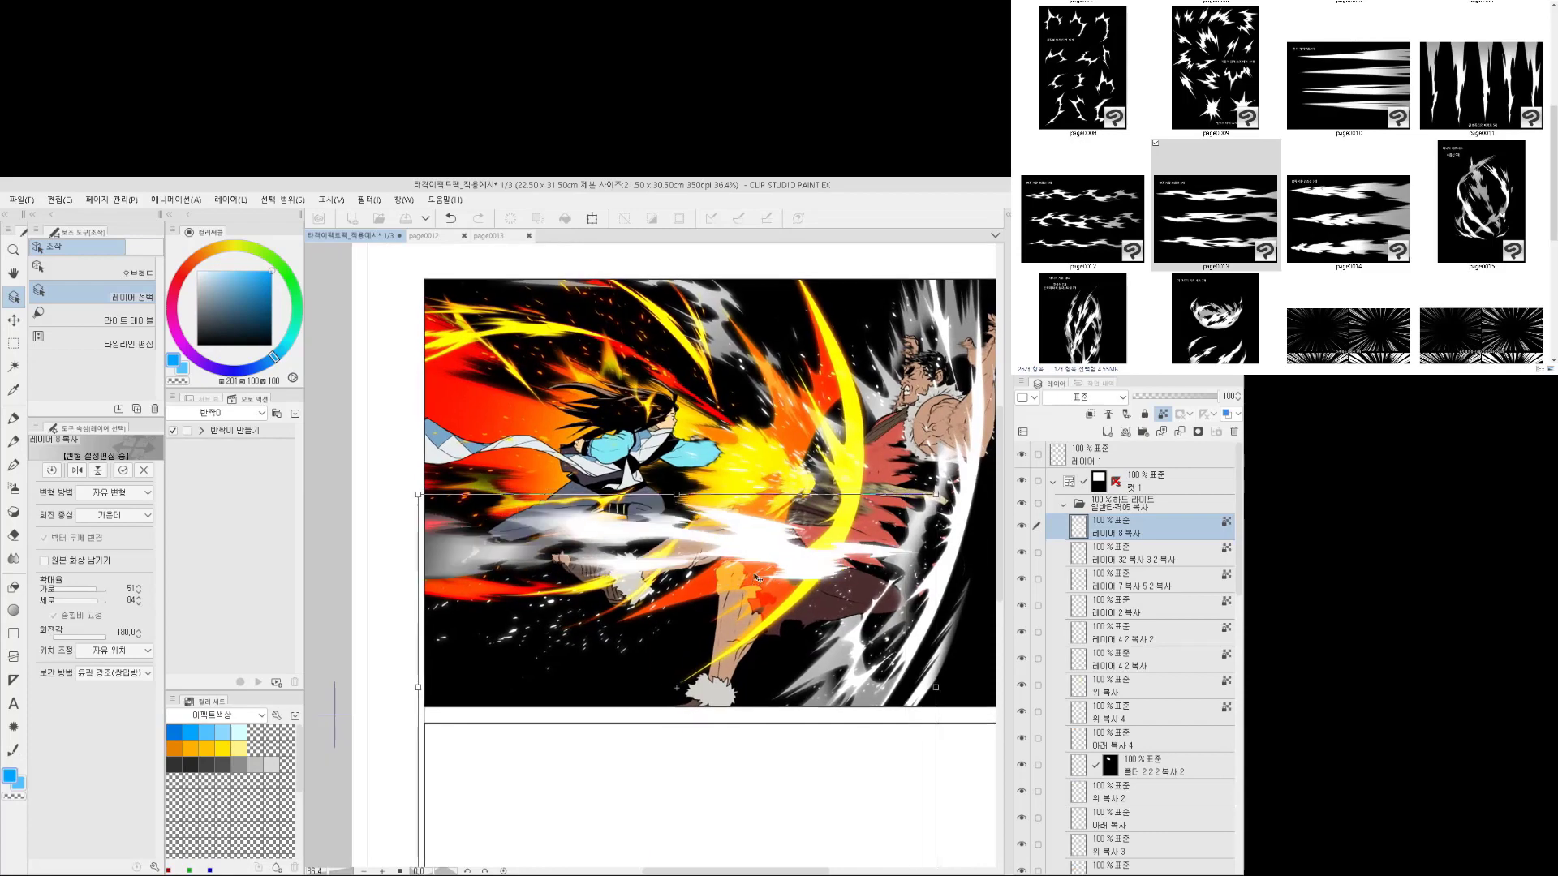
pyautogui.press('Return')
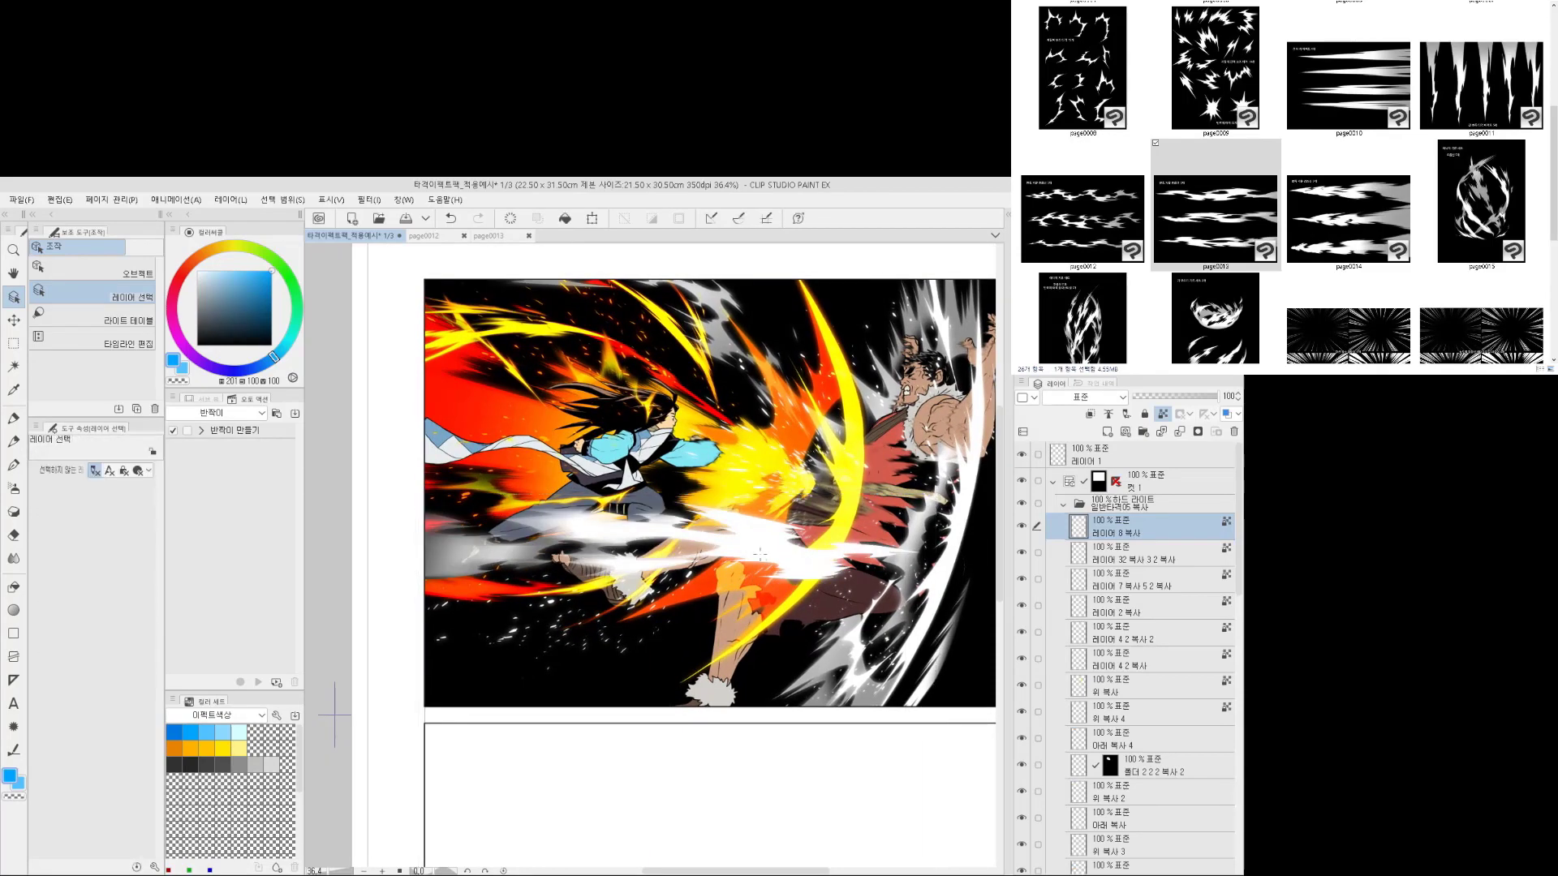
# Examine up close how the white flow line overlaps both fighters' legs and the impact burst
pyautogui.moveTo(765, 554); pyautogui.dragTo(818, 658)
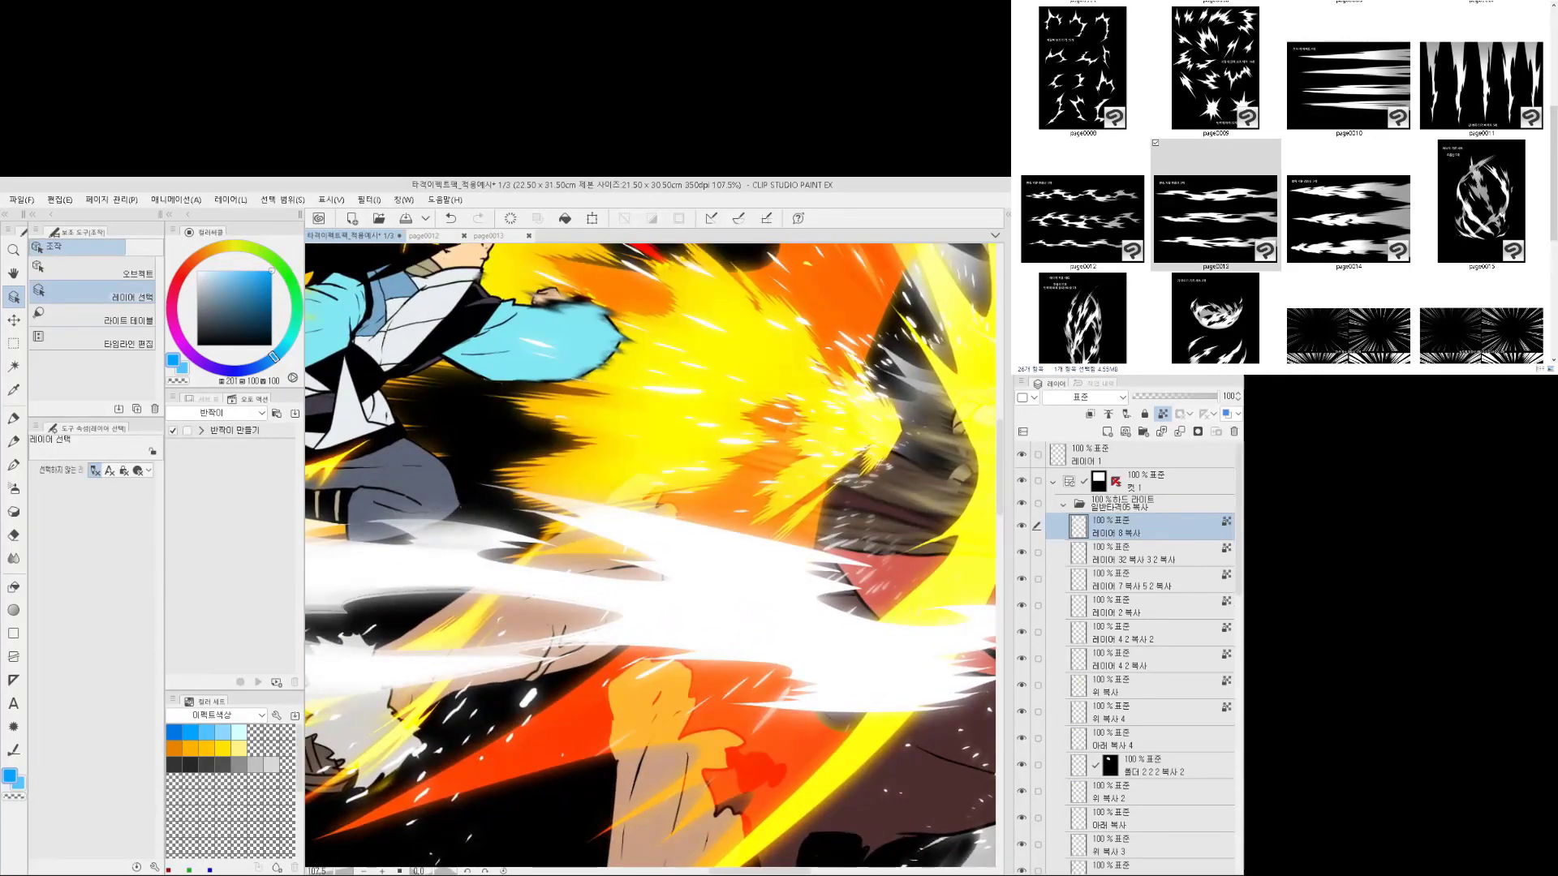
pyautogui.moveTo(652, 576); pyautogui.dragTo(837, 582)
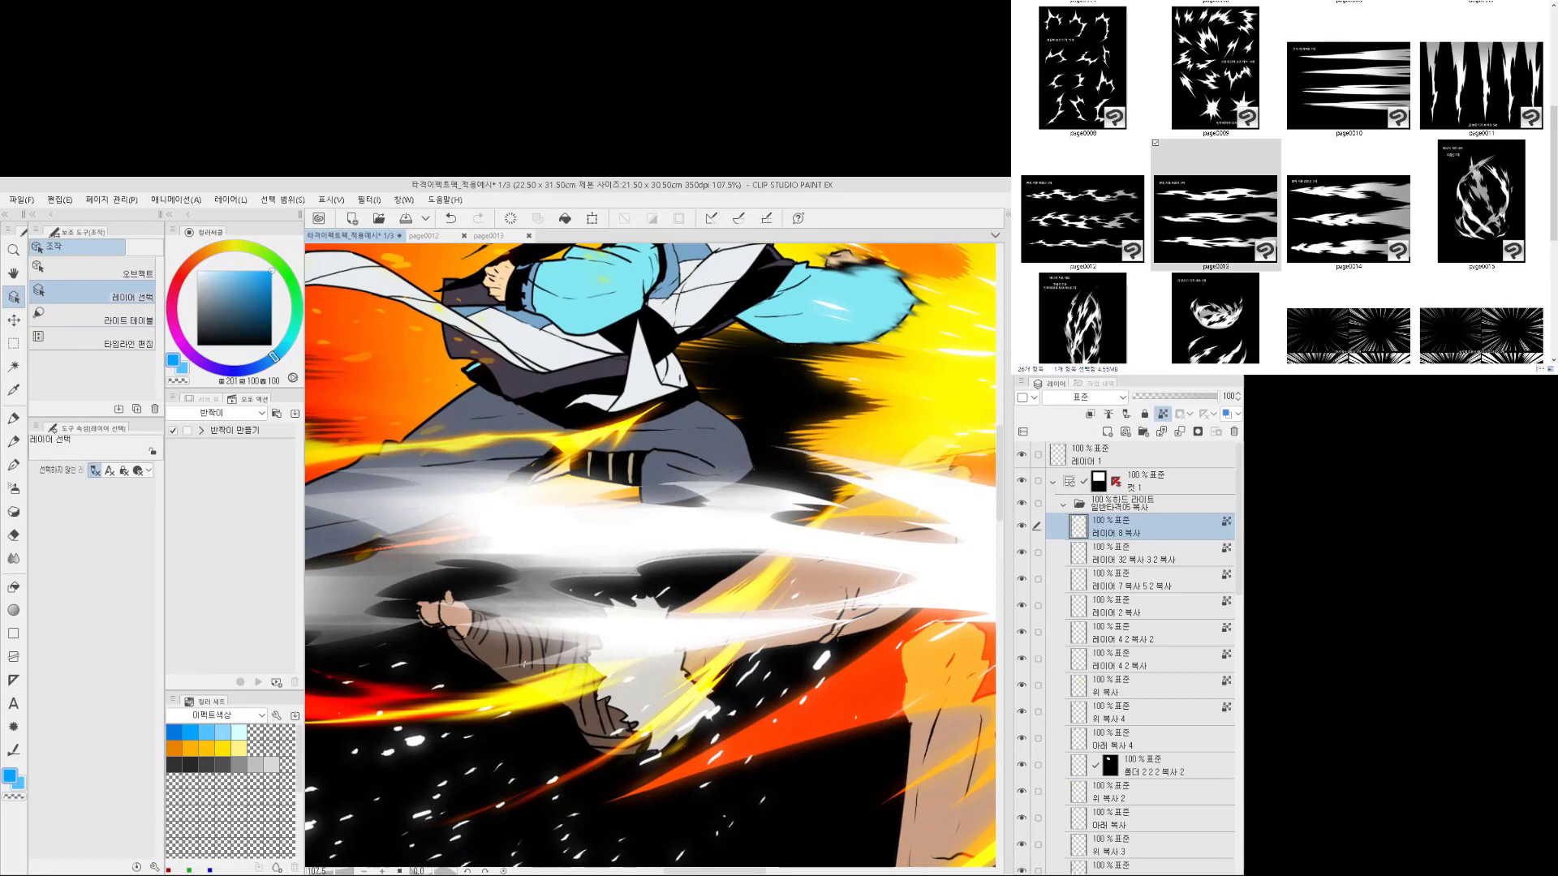
pyautogui.scroll(3, 855, 592)
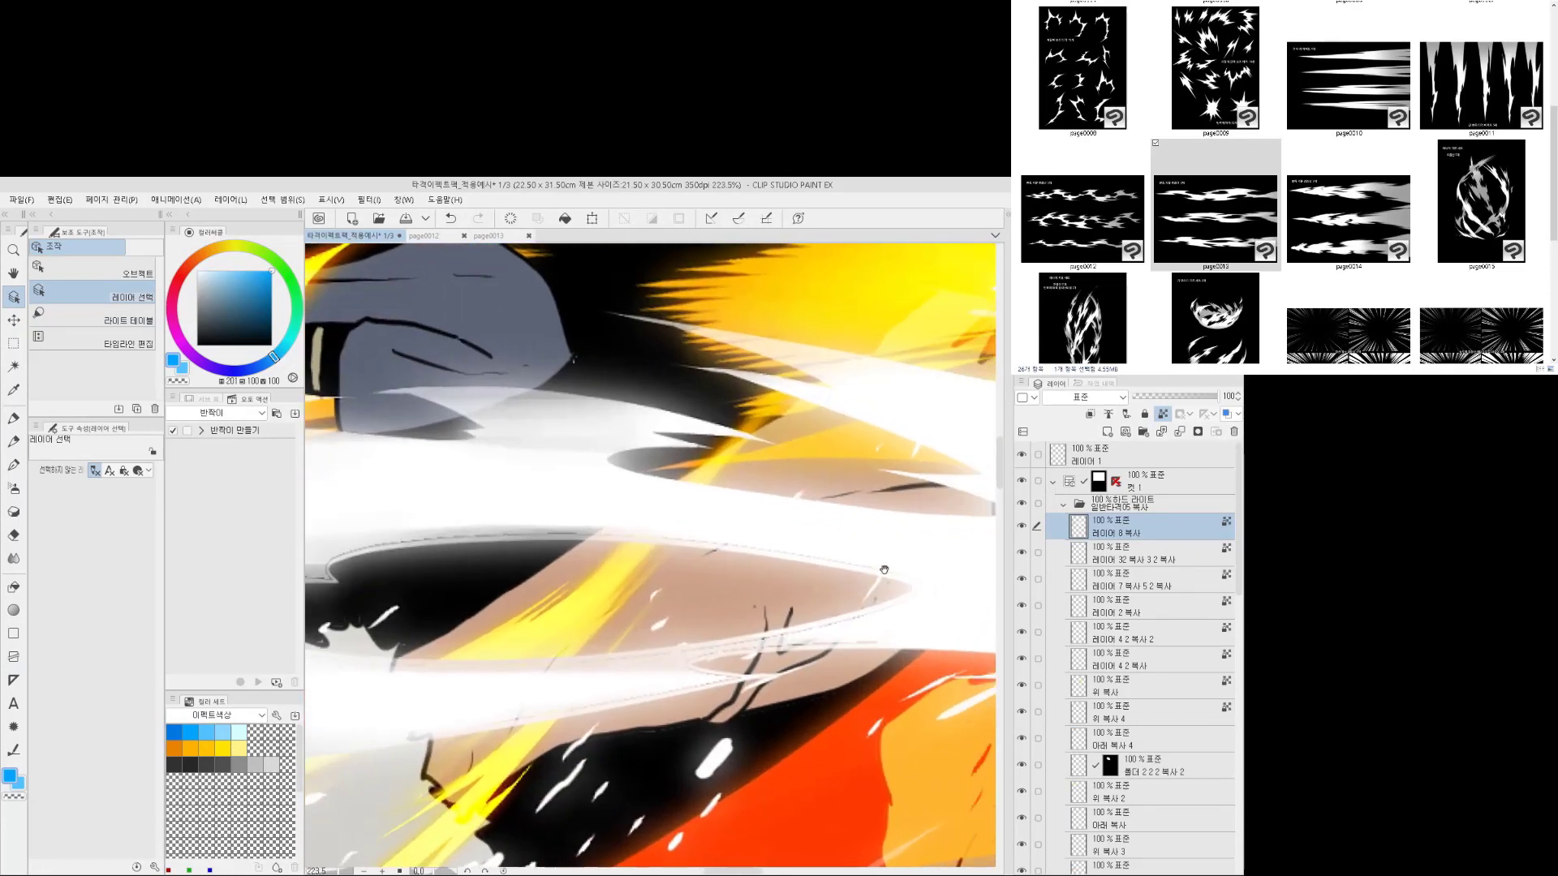
pyautogui.moveTo(431, 623); pyautogui.dragTo(680, 559)
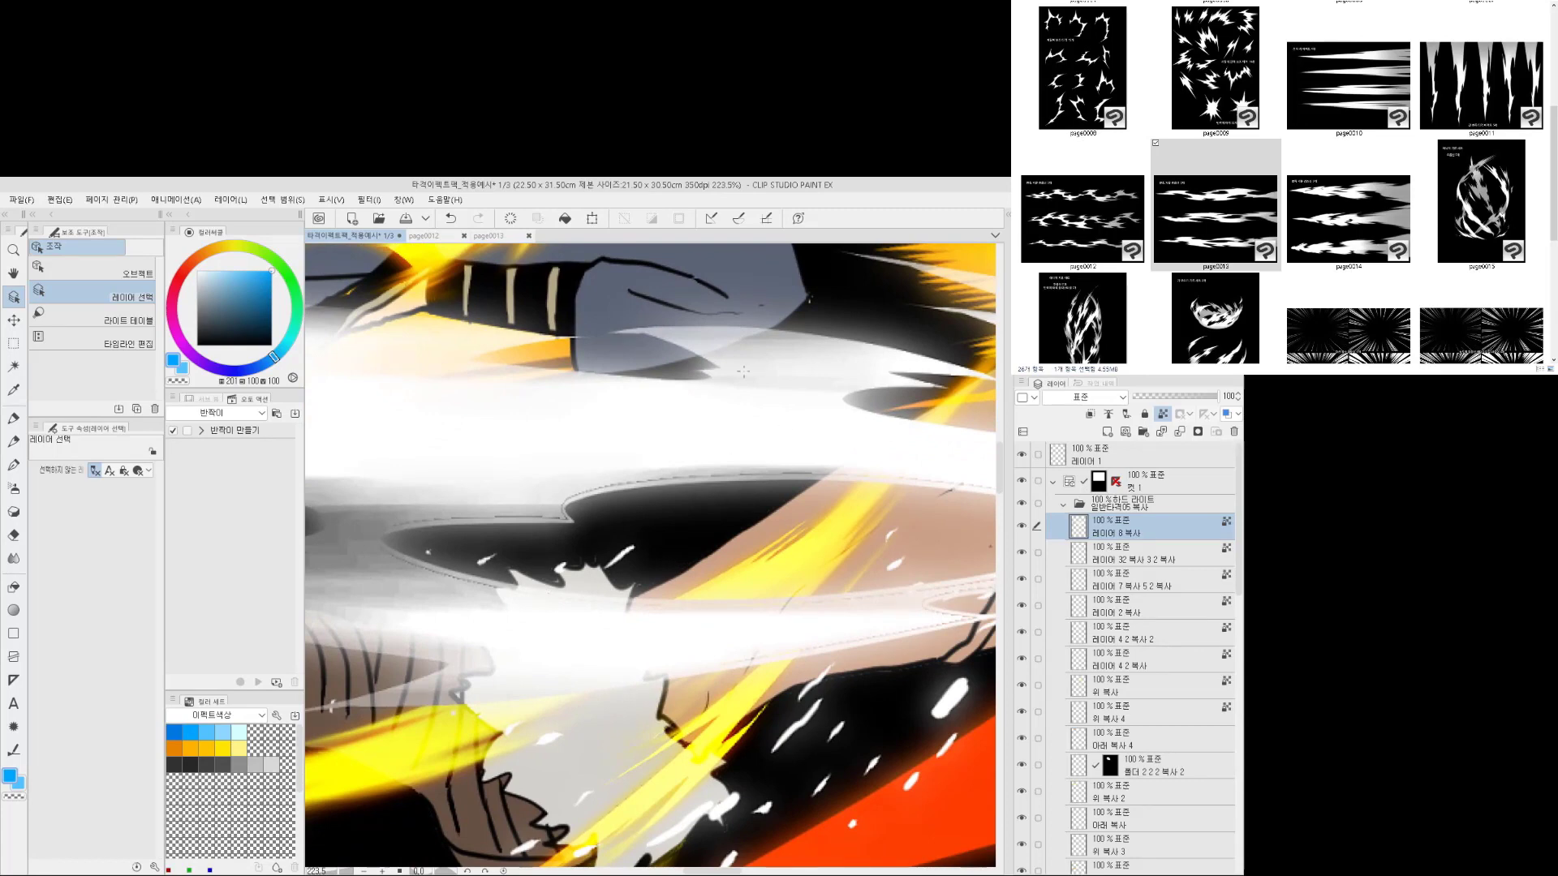
pyautogui.scroll(-2, 730, 495)
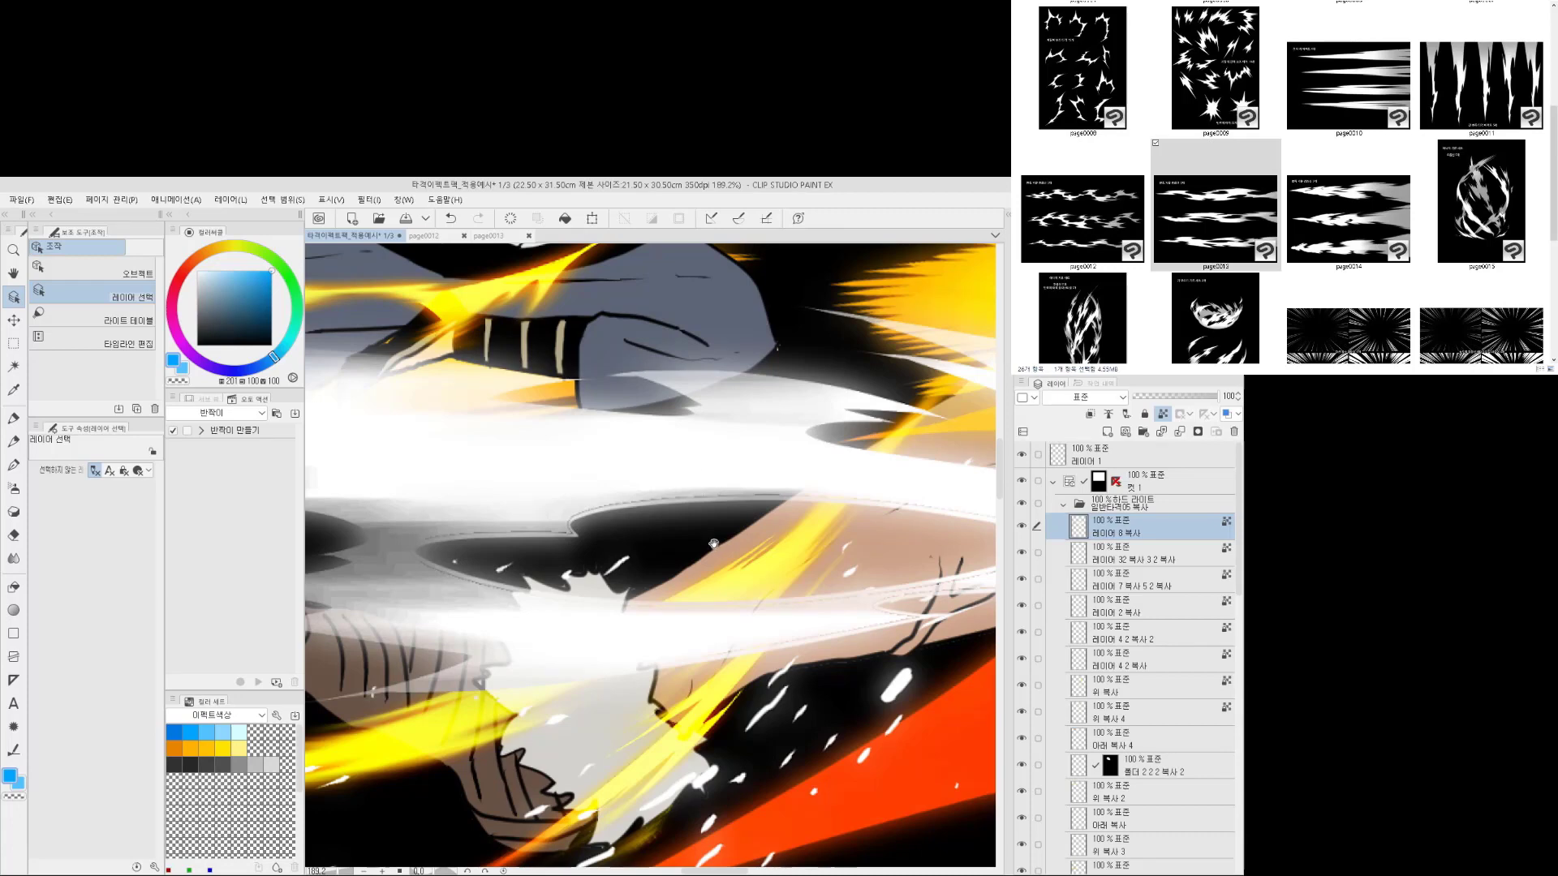
pyautogui.moveTo(714, 544); pyautogui.dragTo(654, 629)
pyautogui.moveTo(653, 629); pyautogui.dragTo(608, 649)
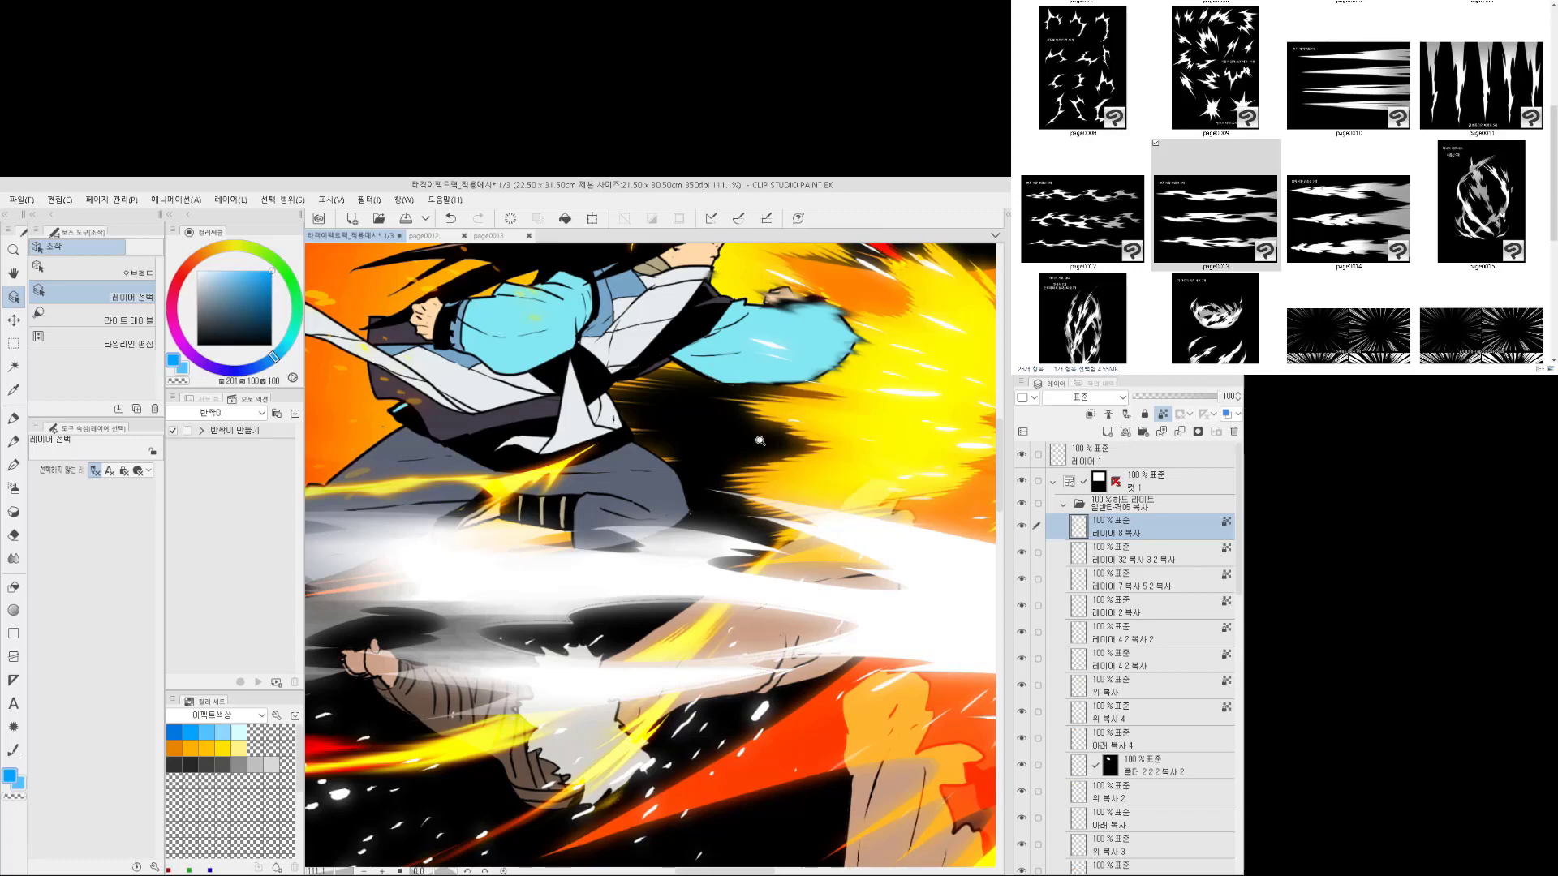
pyautogui.scroll(-4, 759, 441)
pyautogui.hotkey('ctrl', 't')
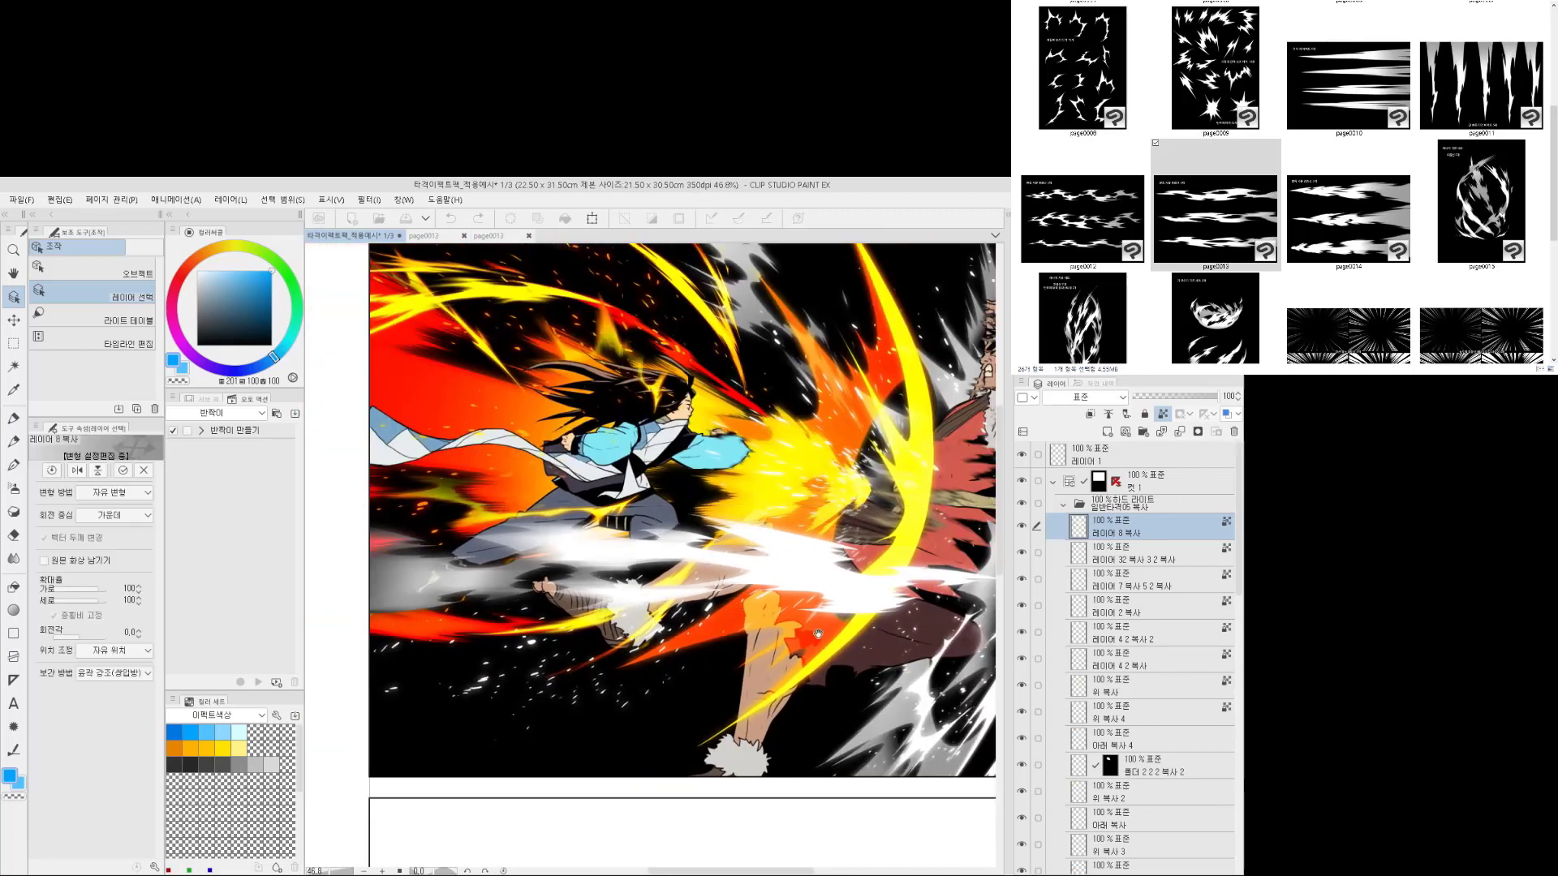
pyautogui.scroll(-2, 817, 634)
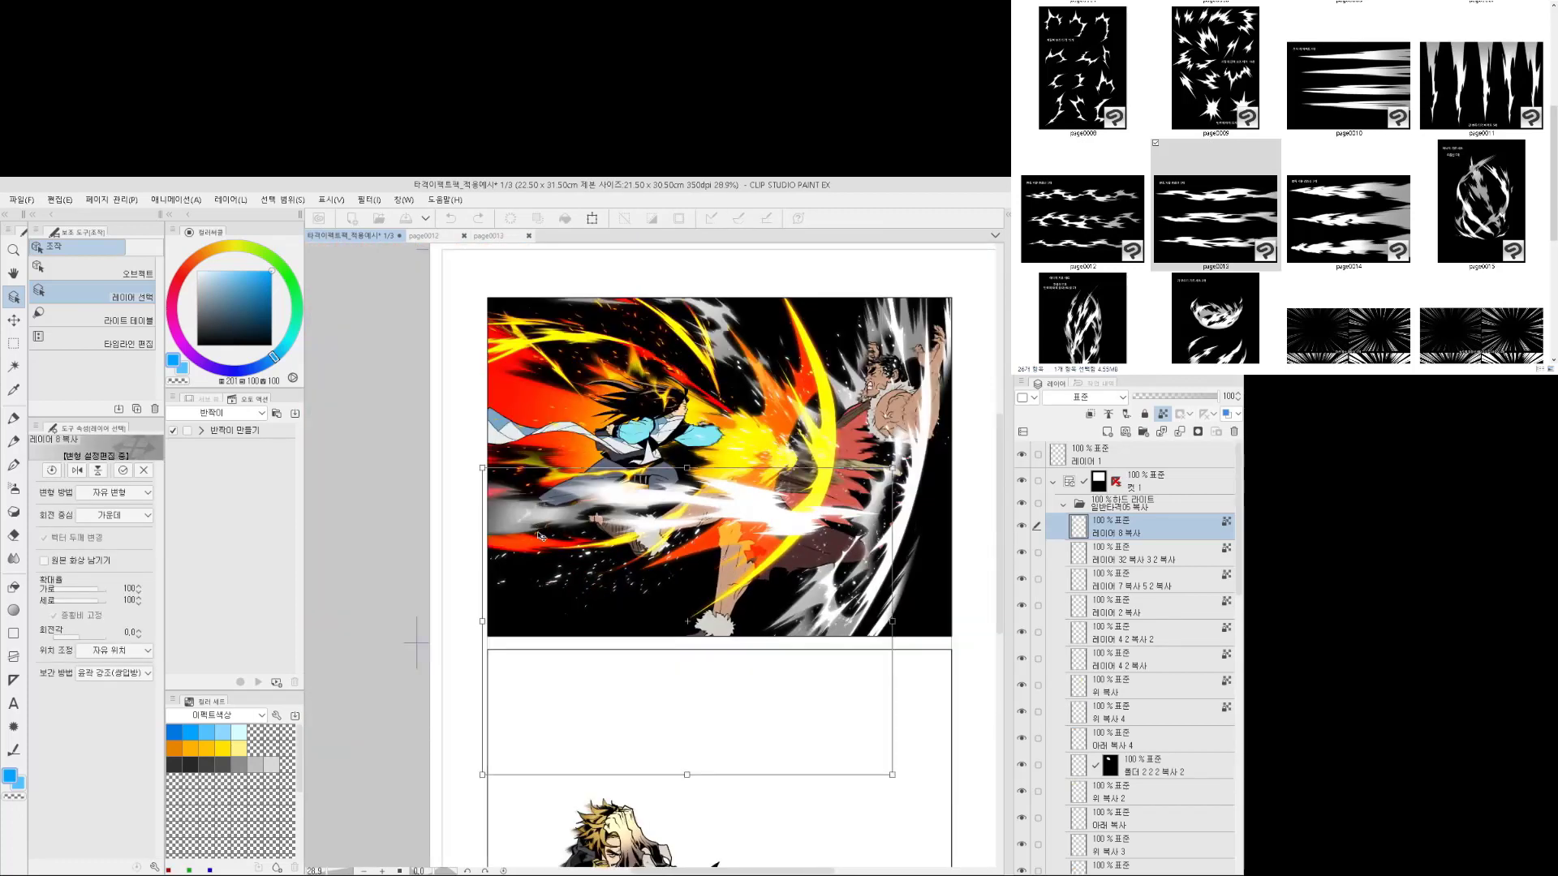
pyautogui.scroll(2, 686, 632)
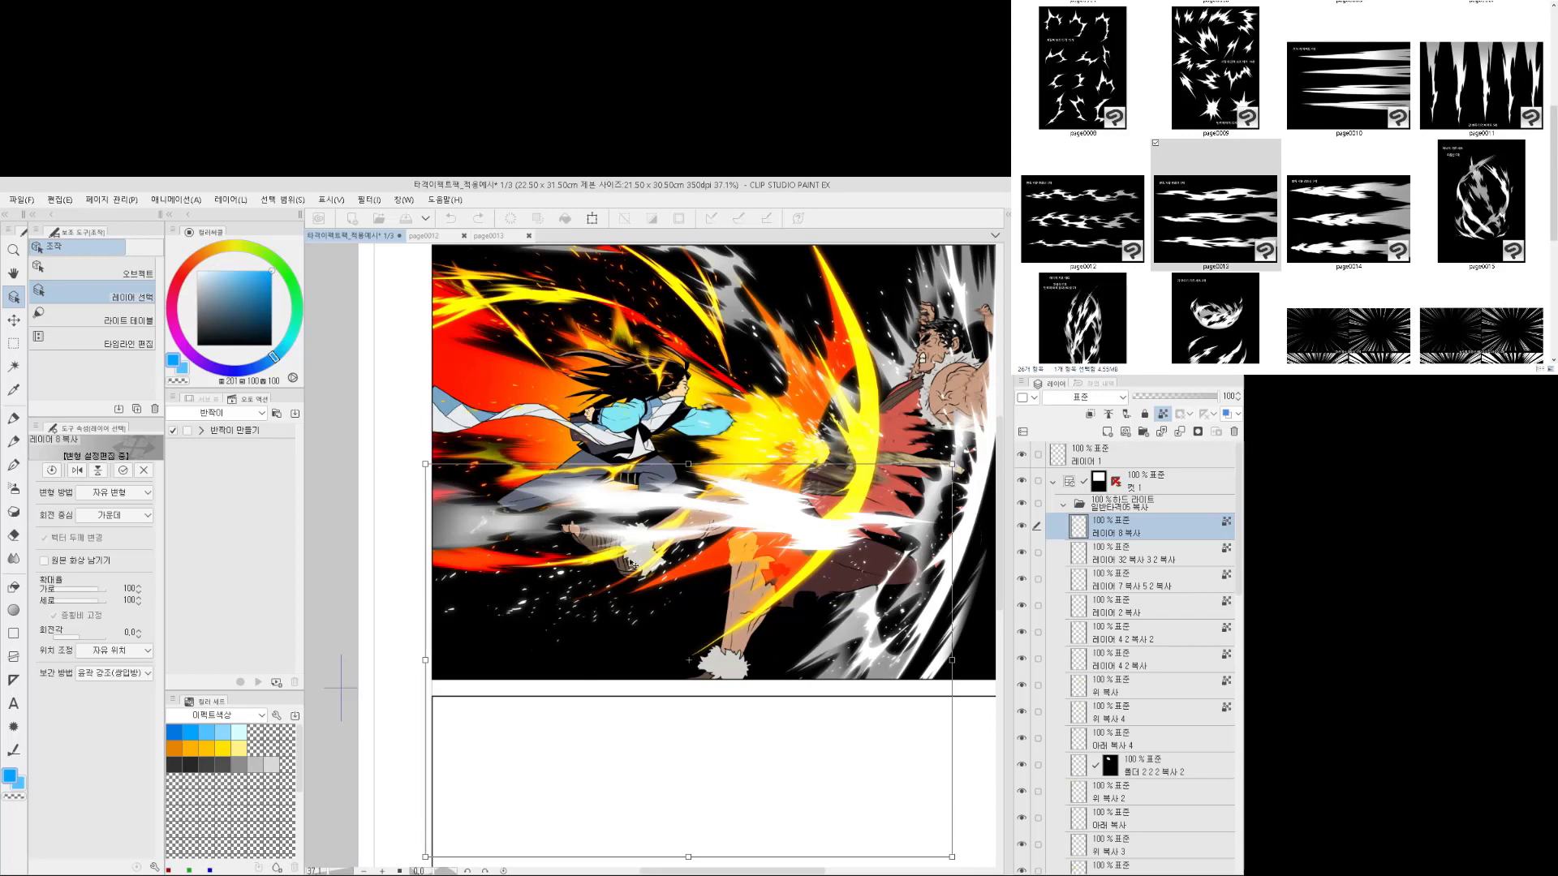
pyautogui.click(956, 230)
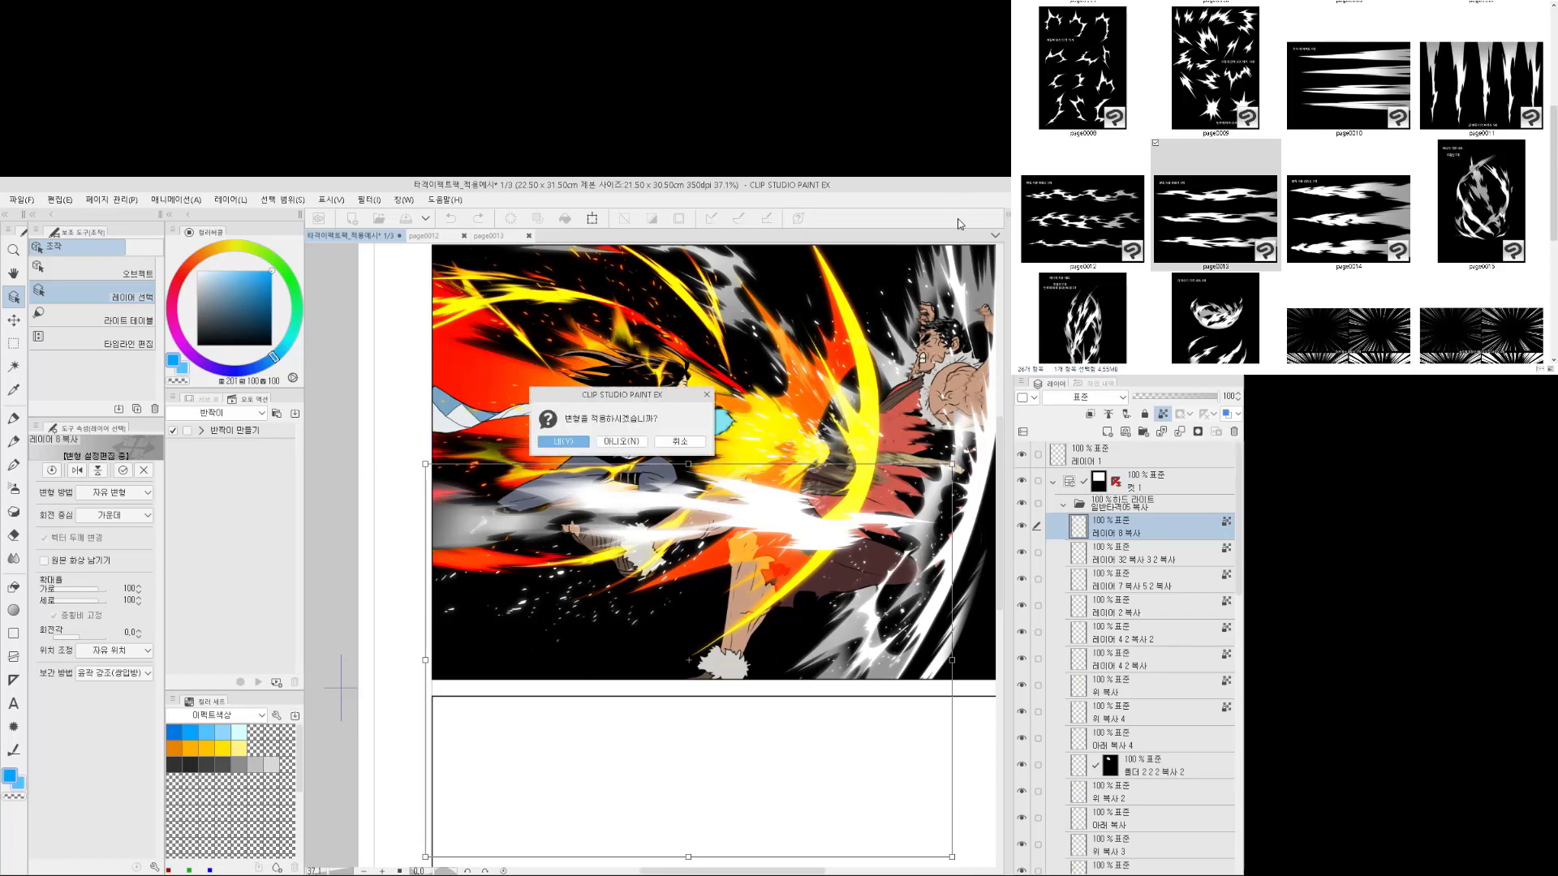
pyautogui.click(680, 443)
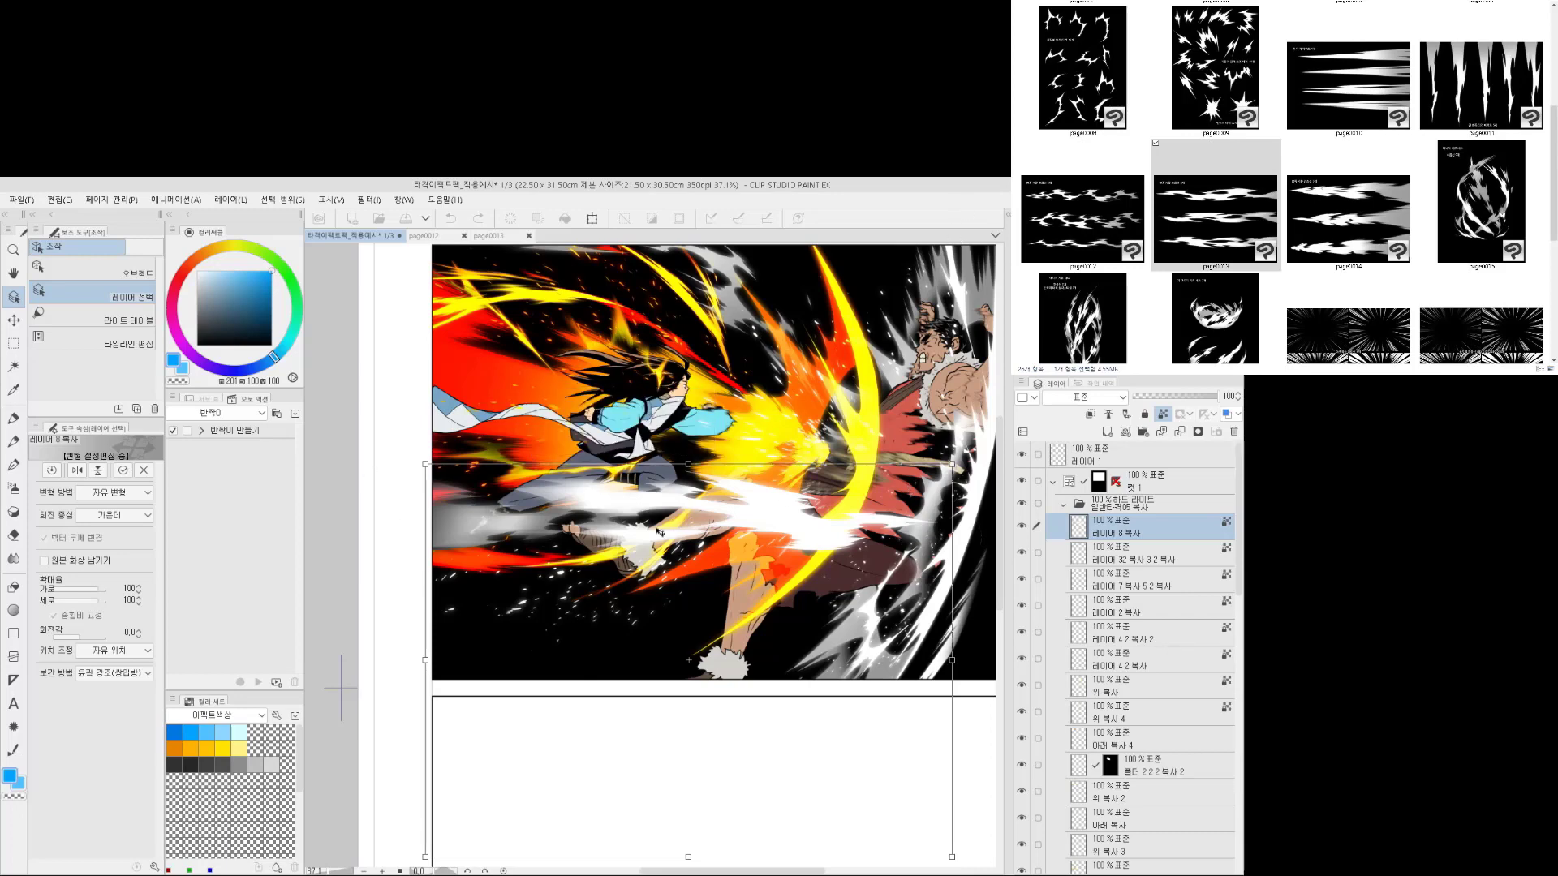
pyautogui.press('Return')
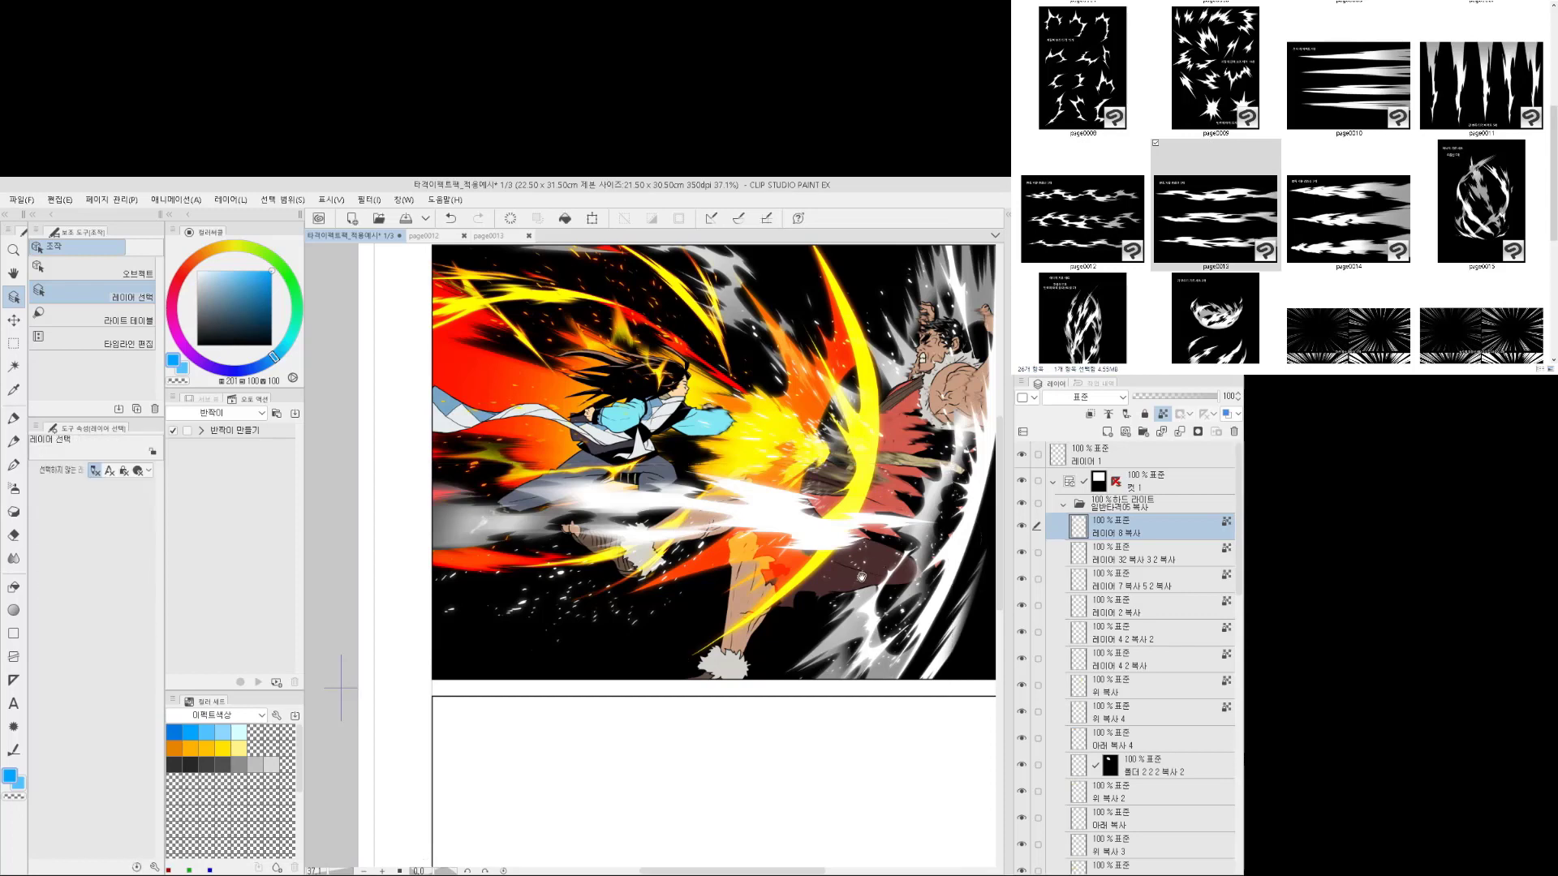
# Enclose the flow line across the legs in a rectangular selection, erase everything outside it on the layer, and deselect
pyautogui.scroll(-1, 862, 576)
pyautogui.scroll(-1, 836, 578)
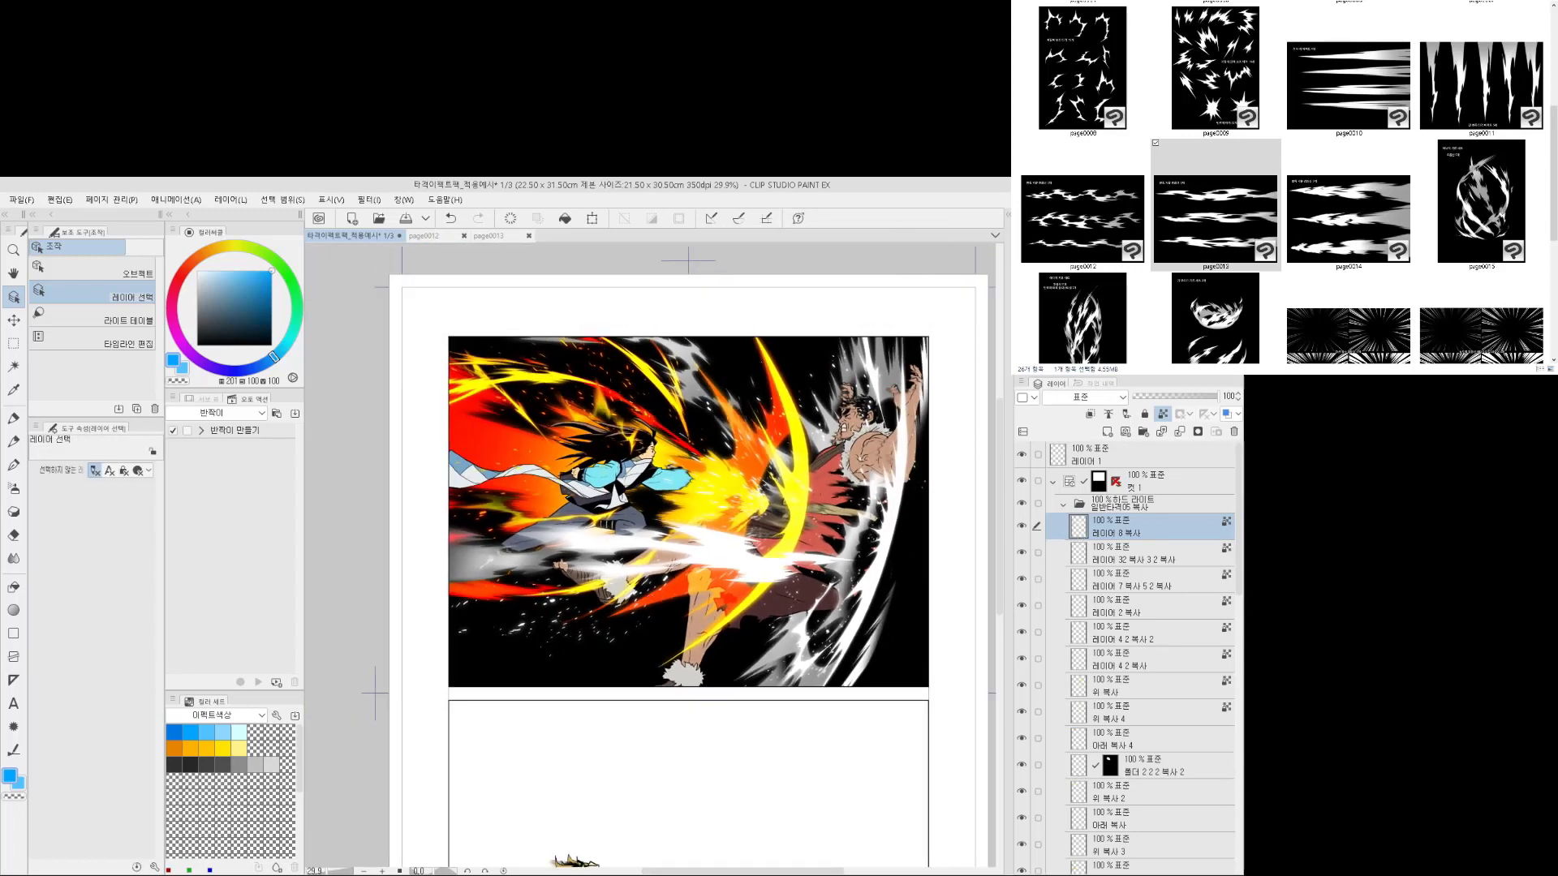
pyautogui.moveTo(759, 496); pyautogui.dragTo(775, 513)
pyautogui.moveTo(829, 570); pyautogui.dragTo(841, 563)
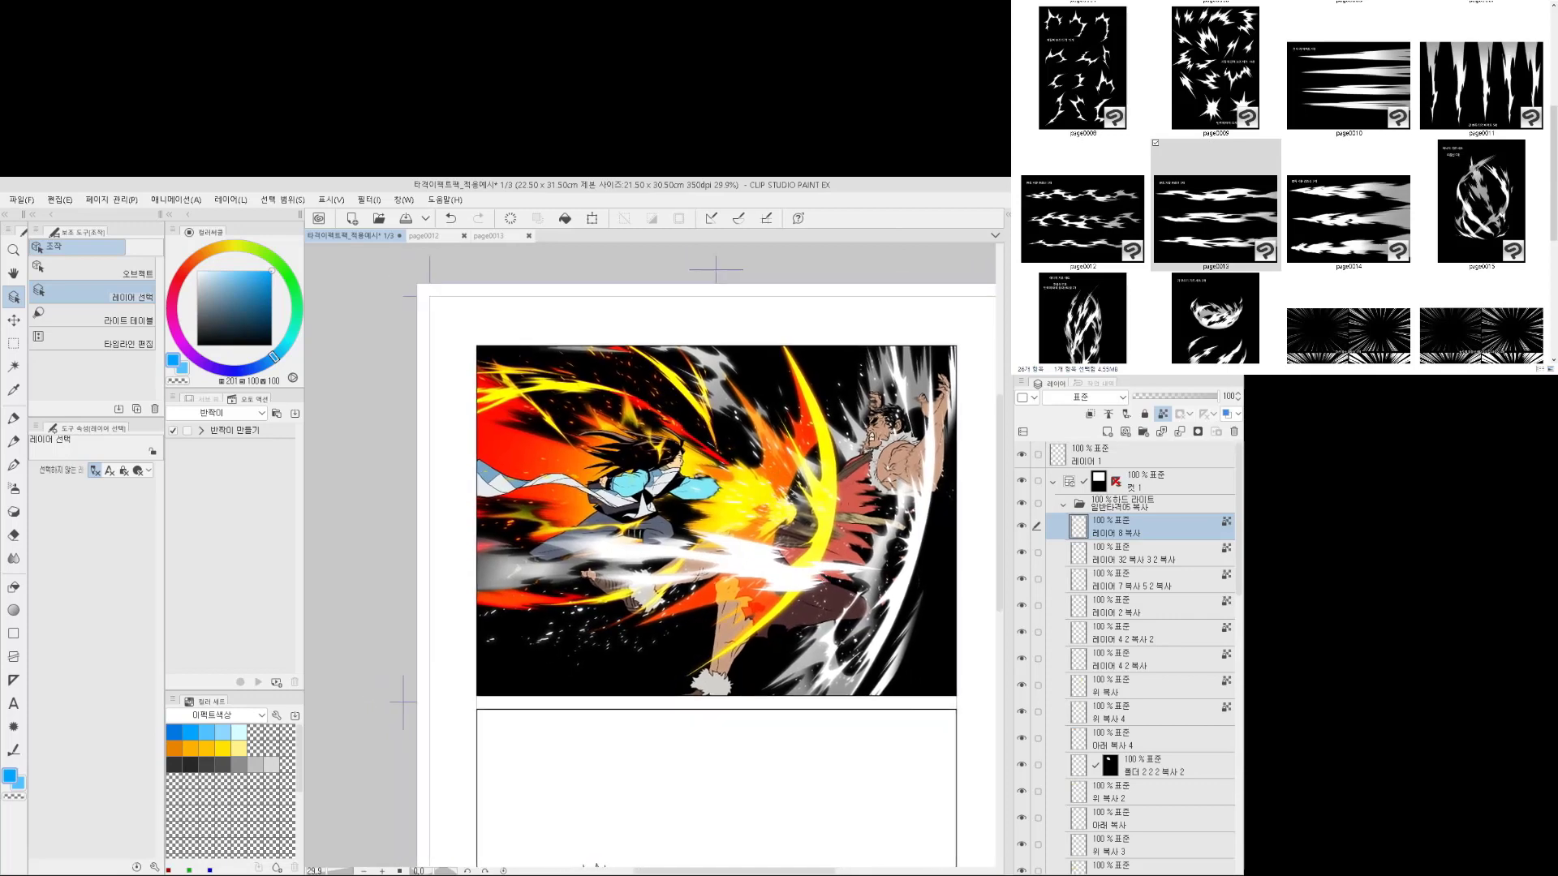
pyautogui.press('m')
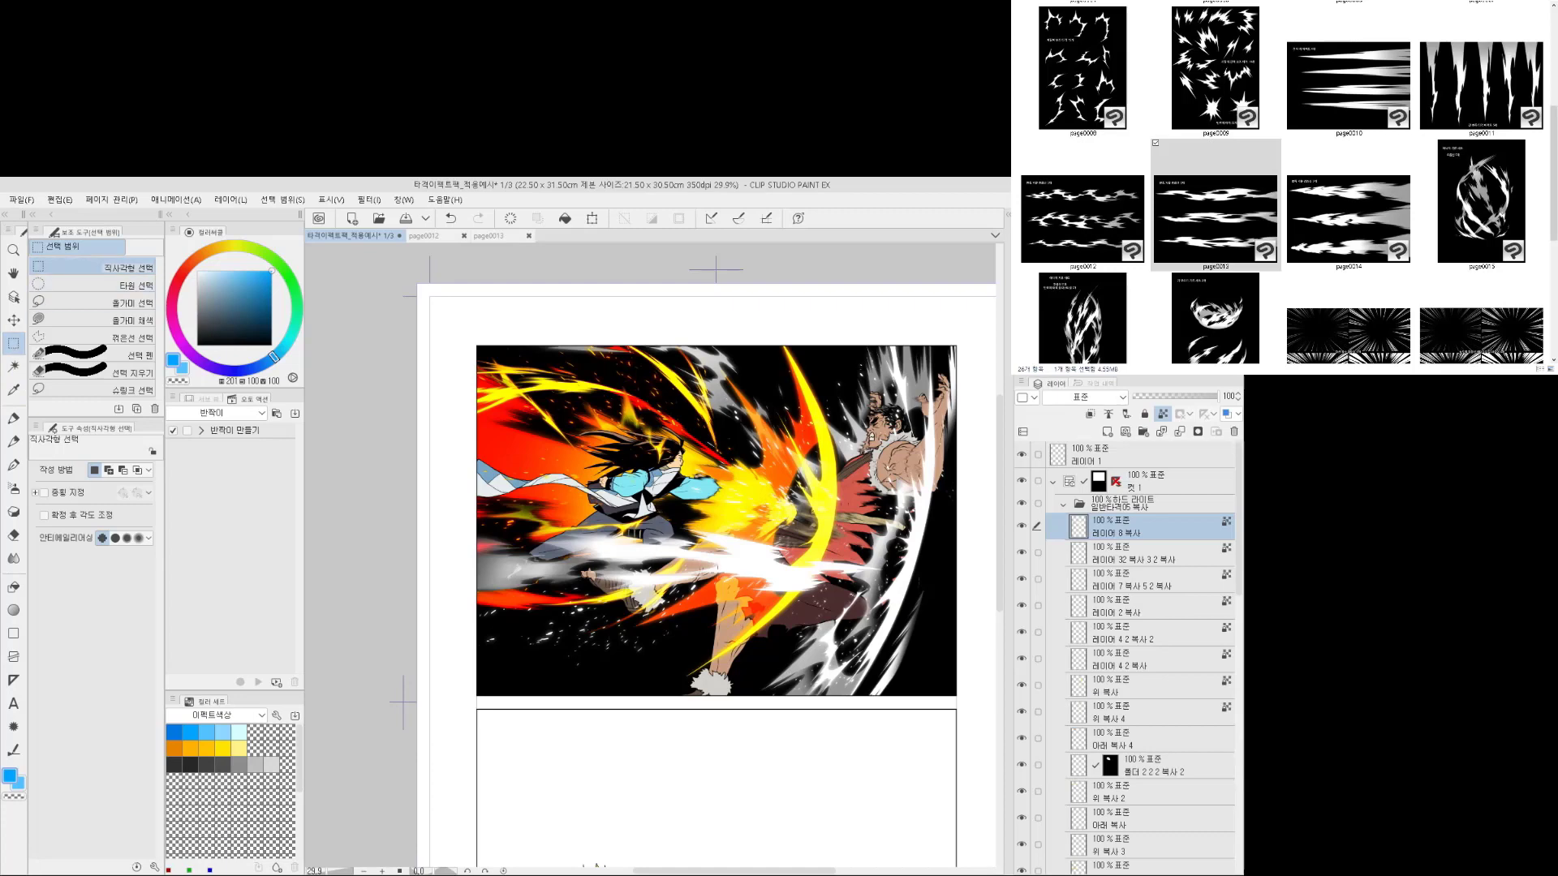
pyautogui.scroll(1, 802, 587)
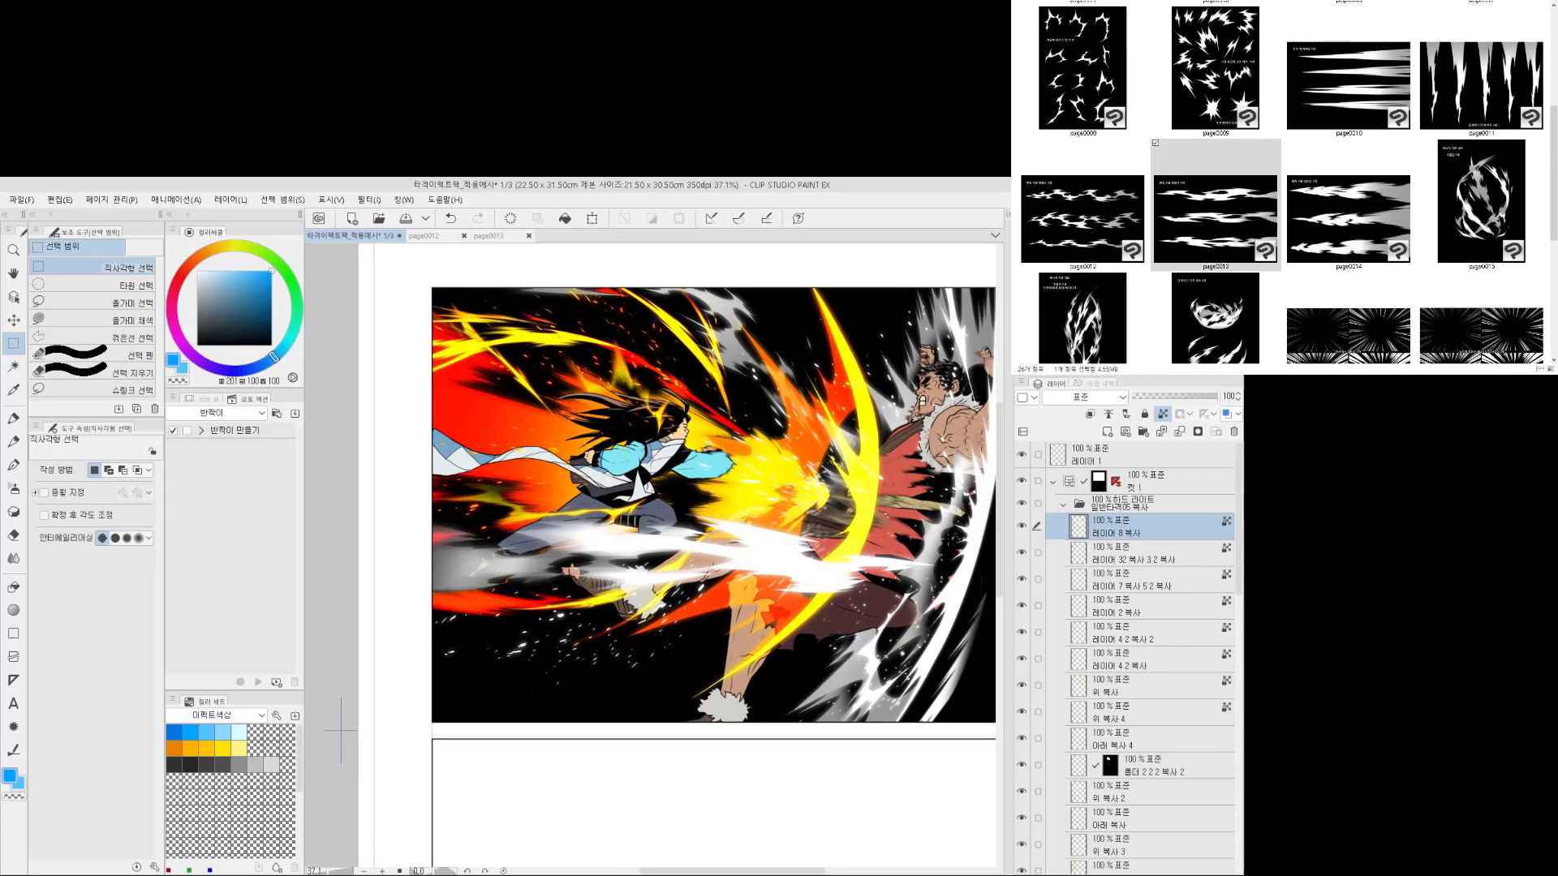
pyautogui.moveTo(963, 509)
pyautogui.mouseDown()
pyautogui.moveTo(398, 648)
pyautogui.moveTo(358, 639)
pyautogui.mouseUp()
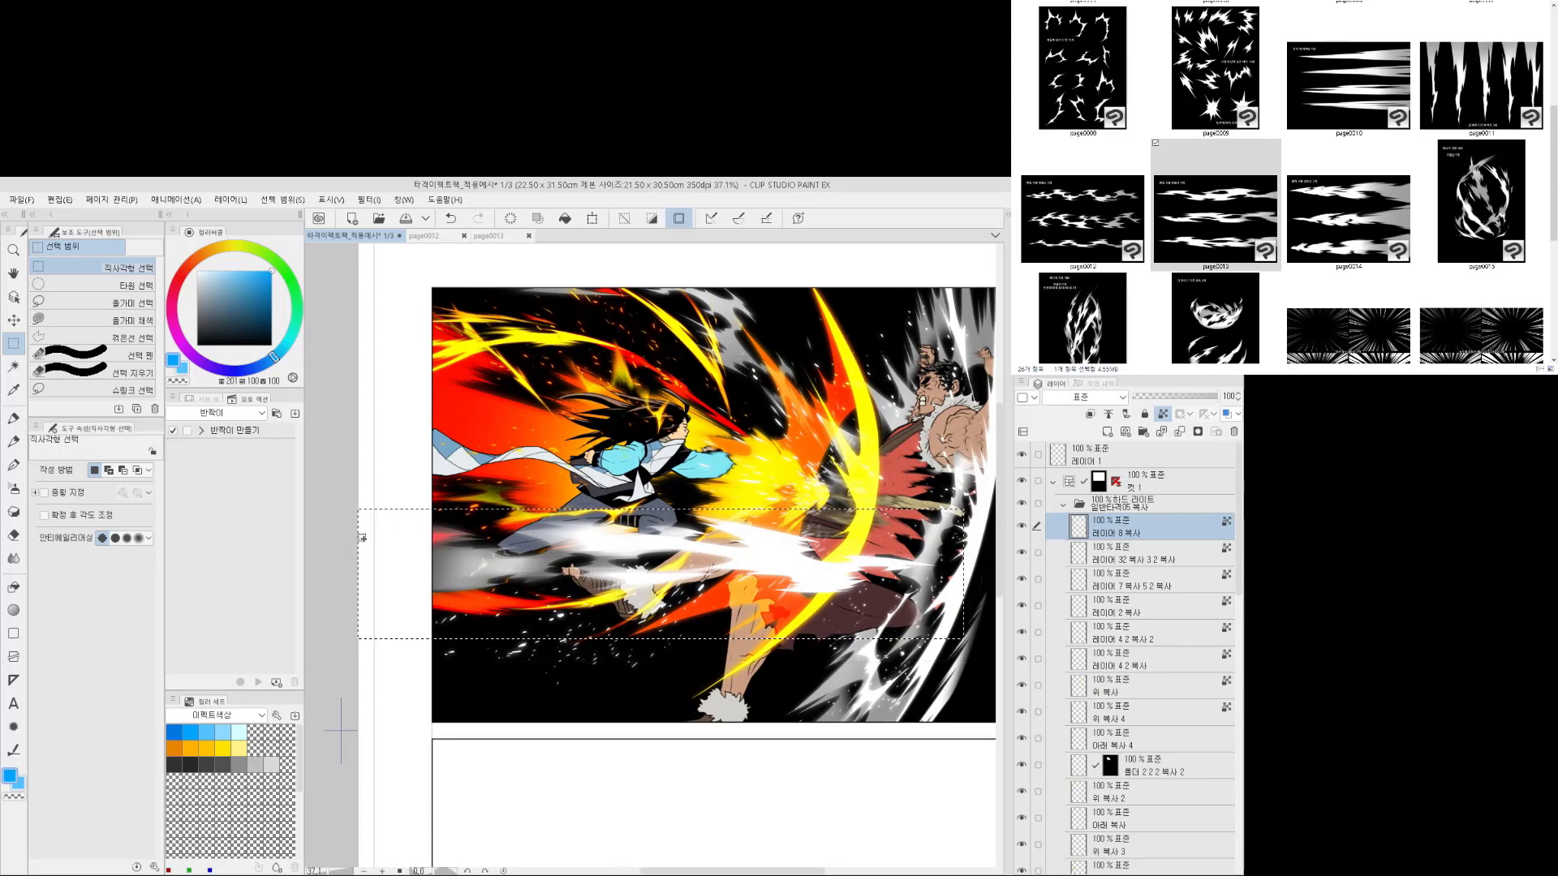
pyautogui.moveTo(348, 495); pyautogui.dragTo(958, 635)
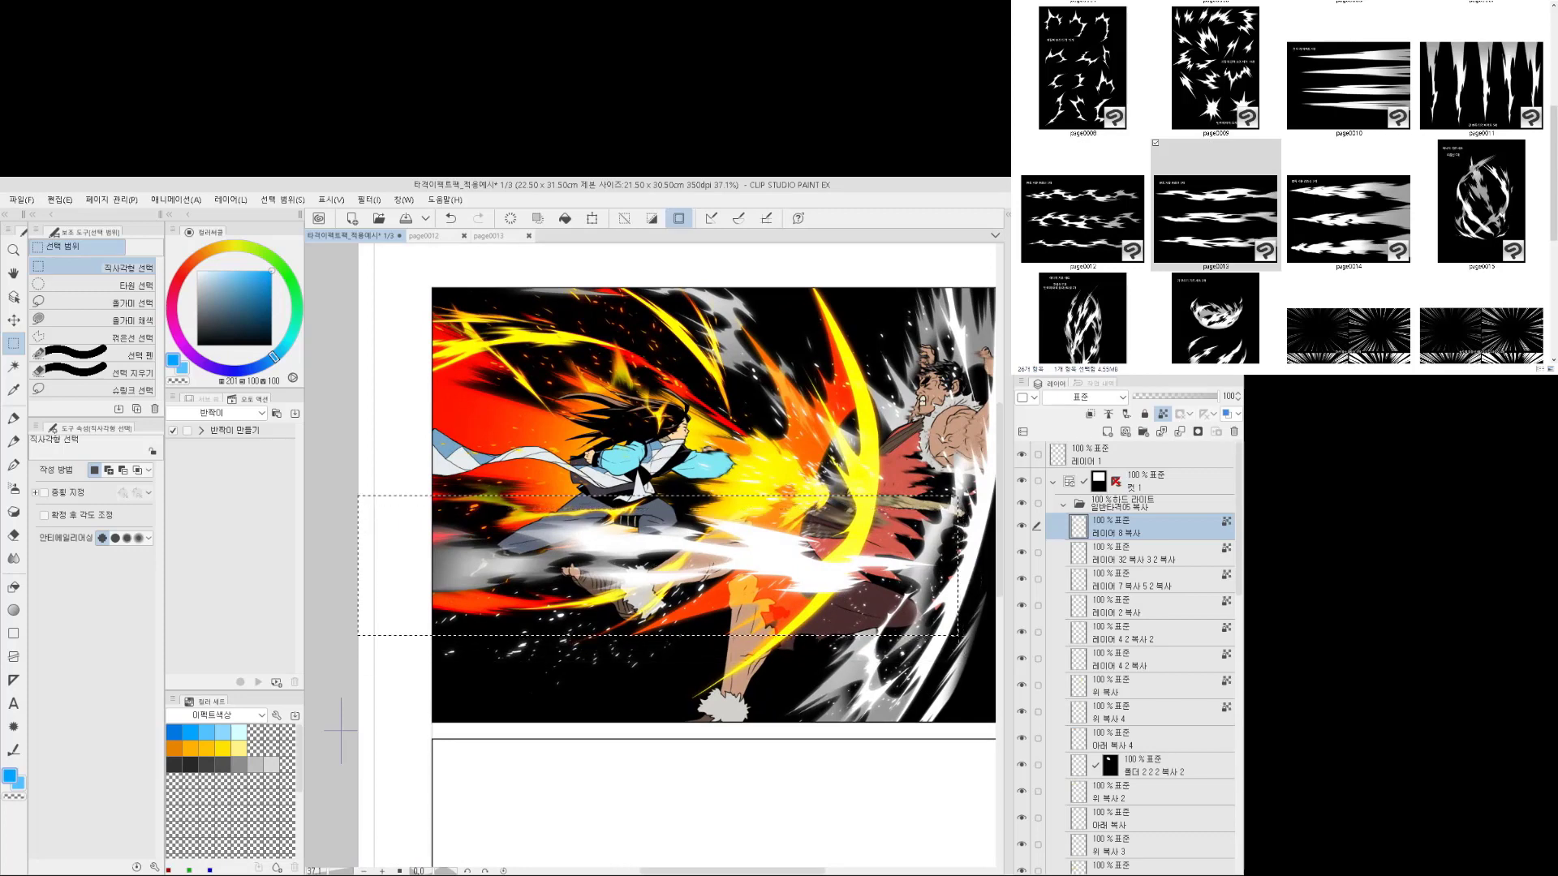
pyautogui.click(59, 199)
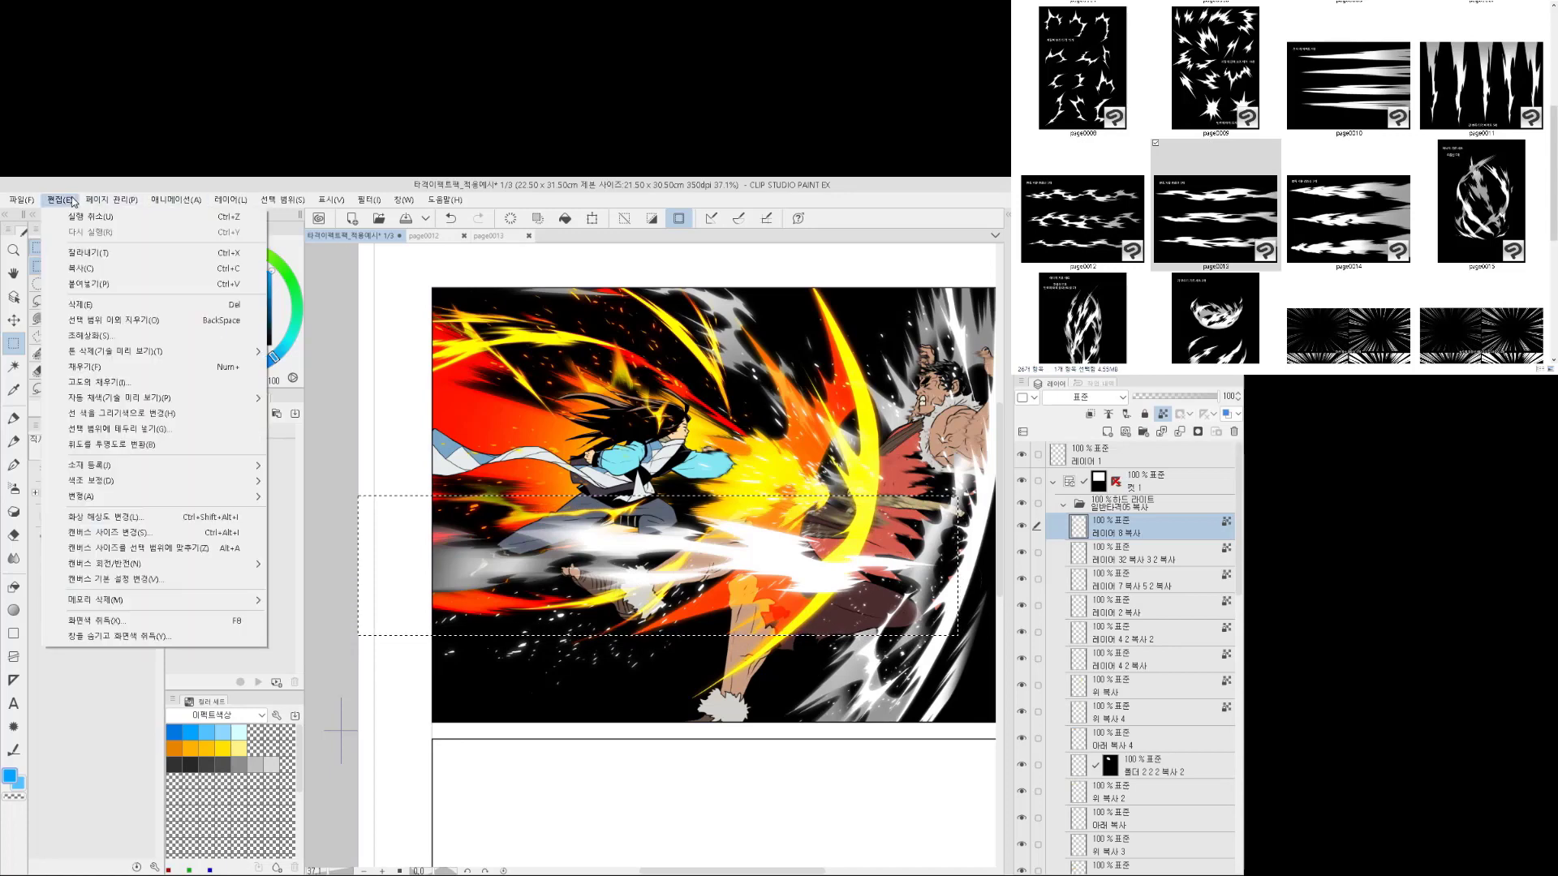
pyautogui.click(121, 320)
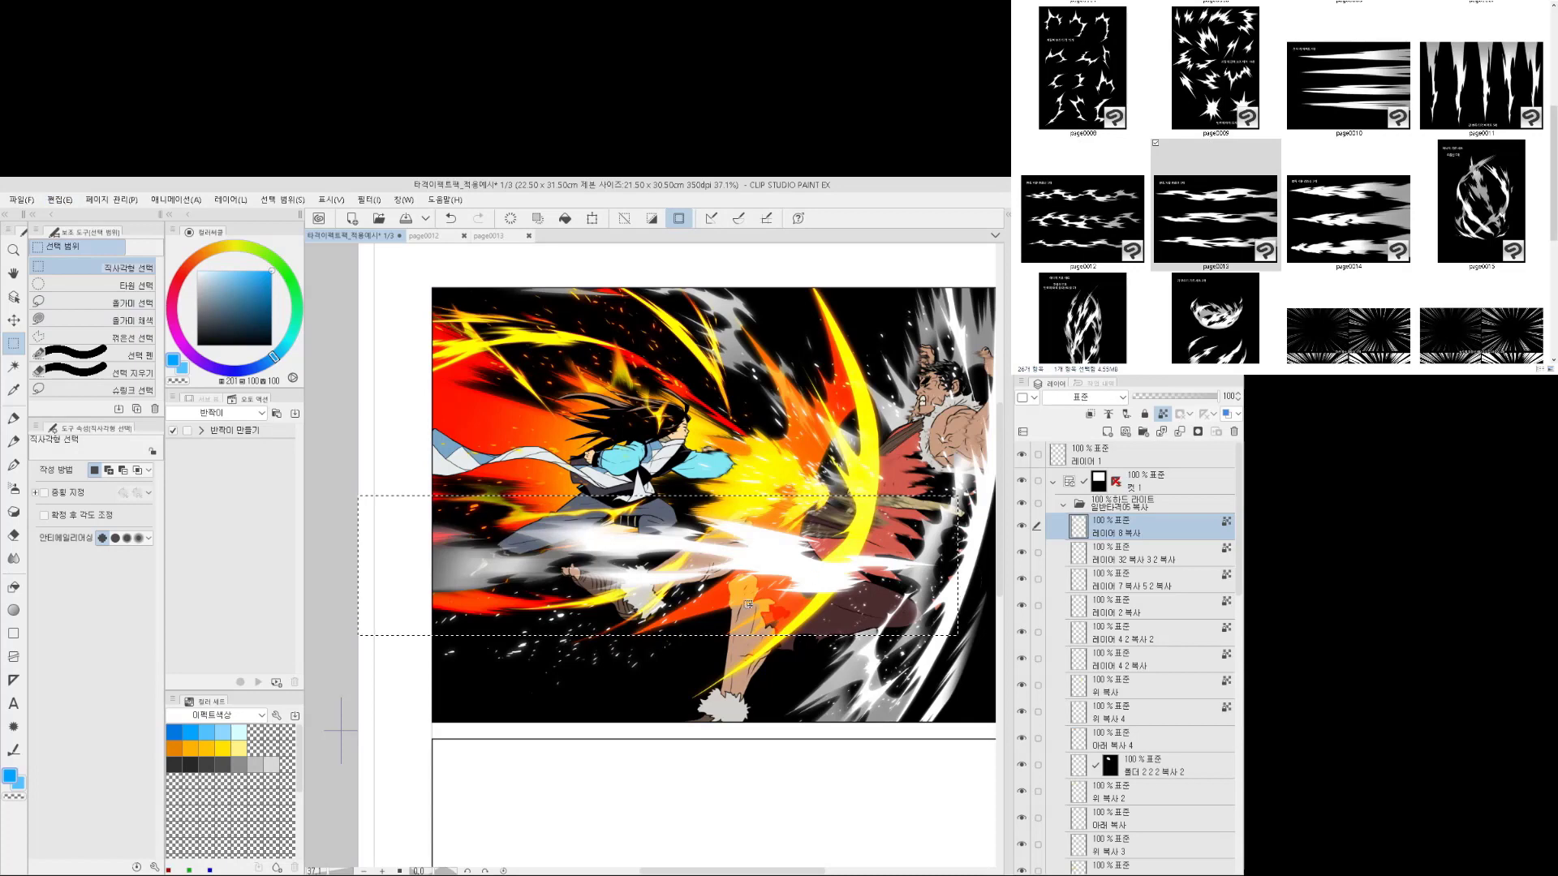
pyautogui.hotkey('ctrl', 'd')
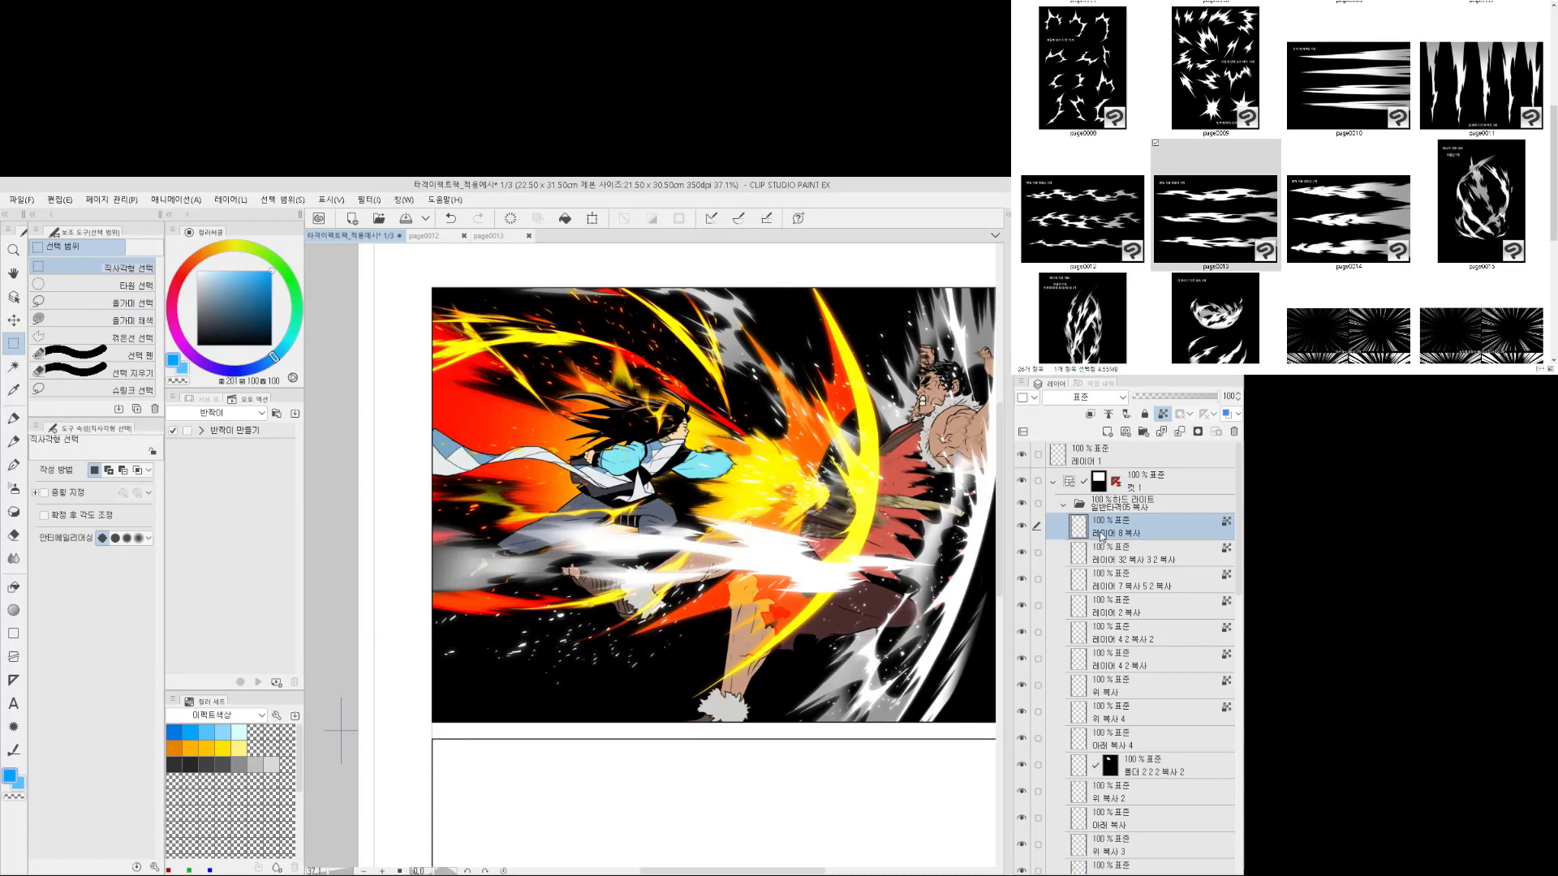
pyautogui.moveTo(745, 610); pyautogui.dragTo(709, 604)
pyautogui.hotkey('ctrl', 't')
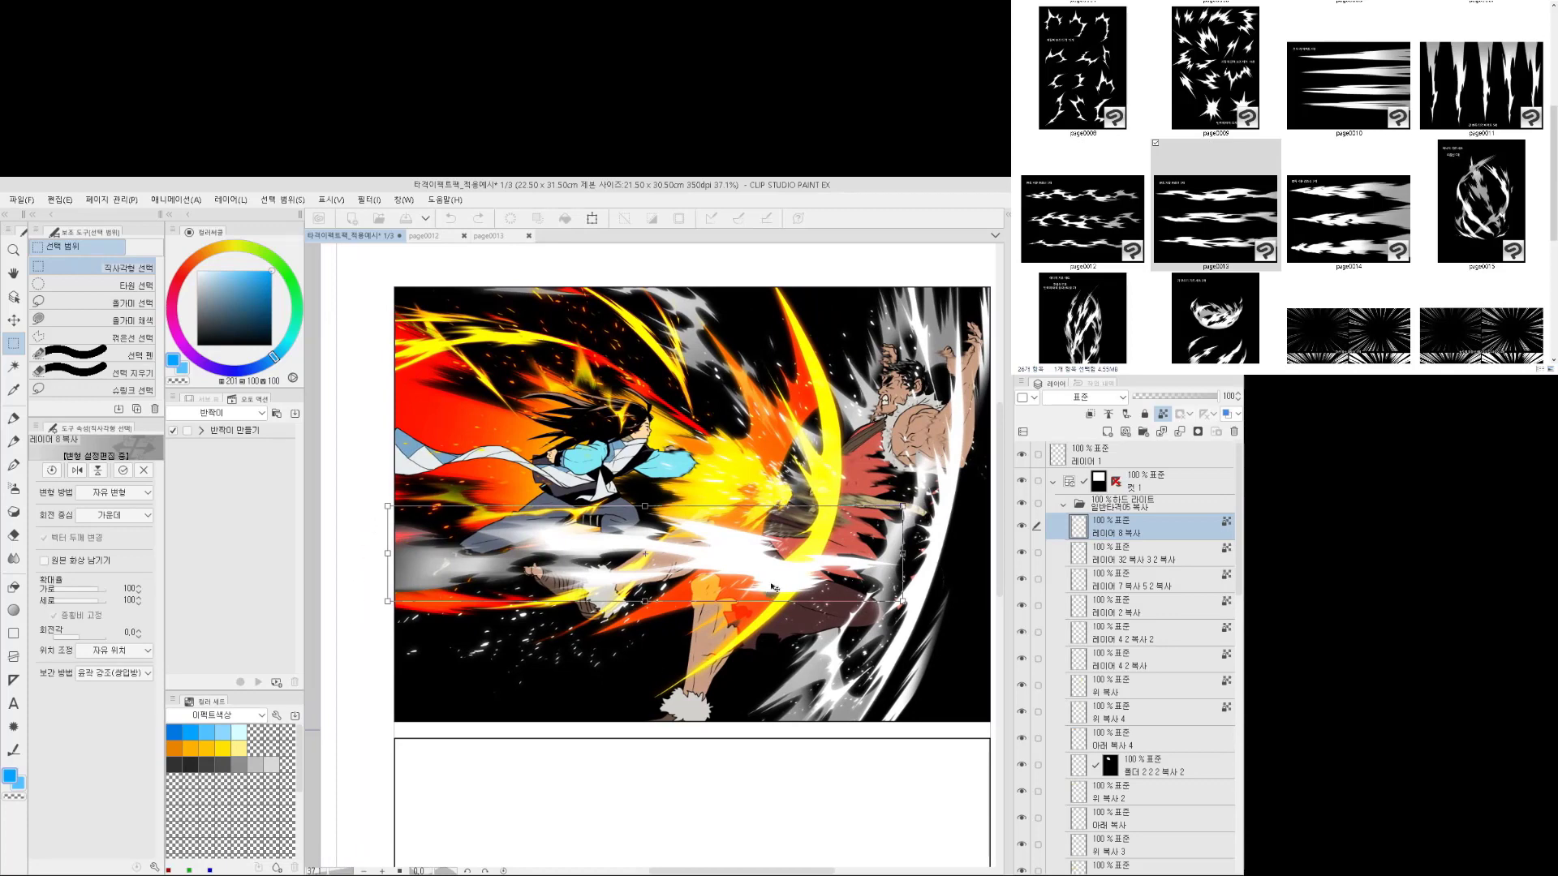
pyautogui.press('Return')
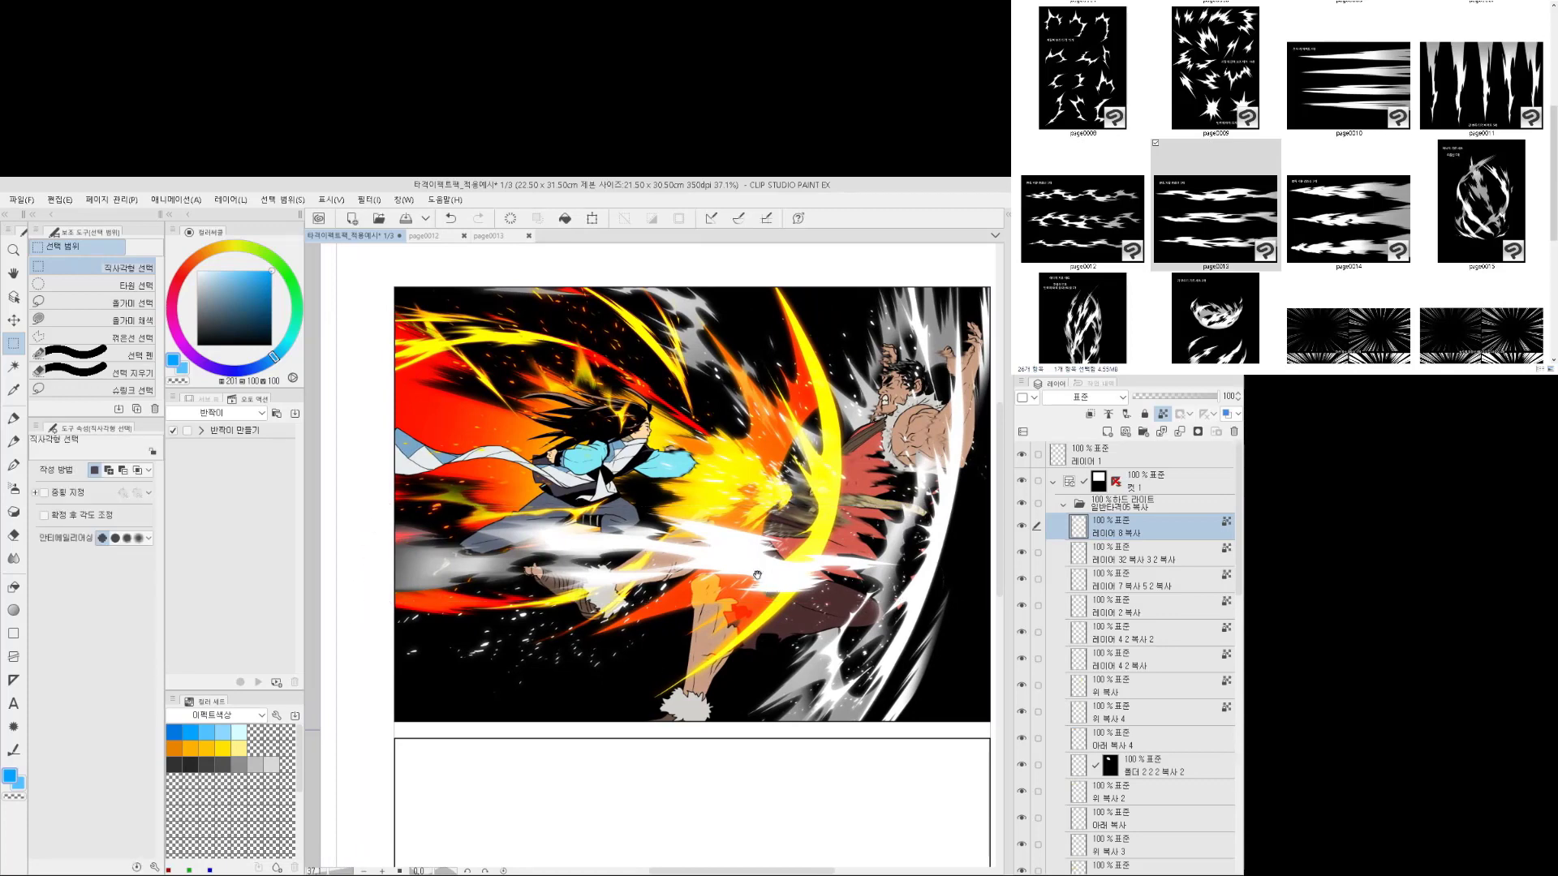
pyautogui.moveTo(757, 575)
pyautogui.mouseDown()
pyautogui.moveTo(815, 582)
pyautogui.moveTo(836, 674)
pyautogui.moveTo(878, 578)
pyautogui.moveTo(813, 724)
pyautogui.mouseUp()
pyautogui.hotkey('ctrl', 't')
pyautogui.moveTo(845, 670); pyautogui.dragTo(878, 602)
pyautogui.press('Return')
pyautogui.scroll(2, 877, 602)
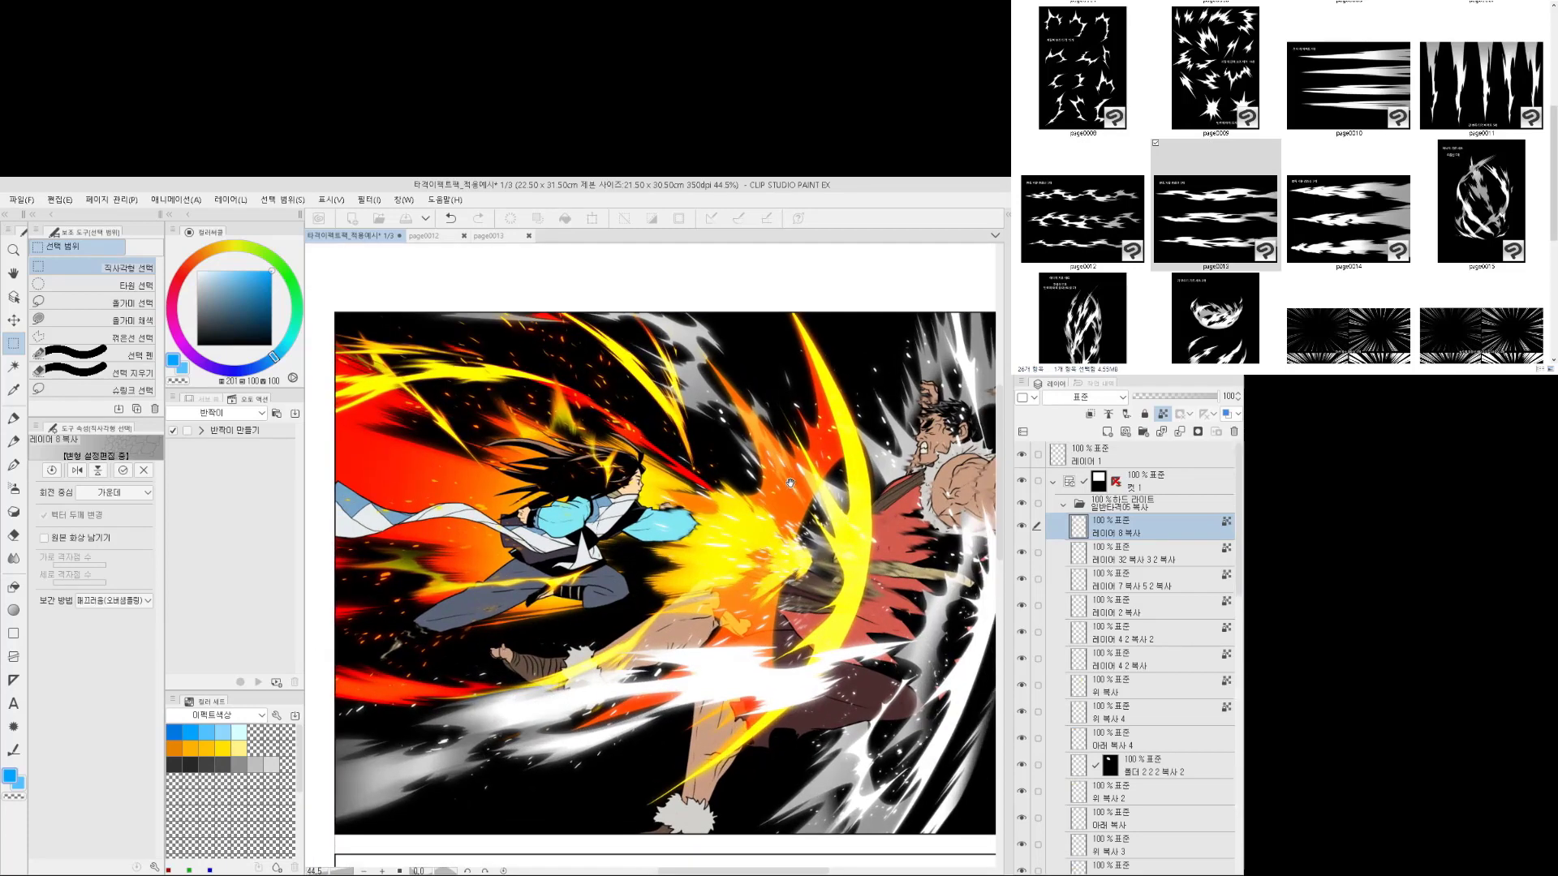
pyautogui.moveTo(790, 489); pyautogui.dragTo(749, 448)
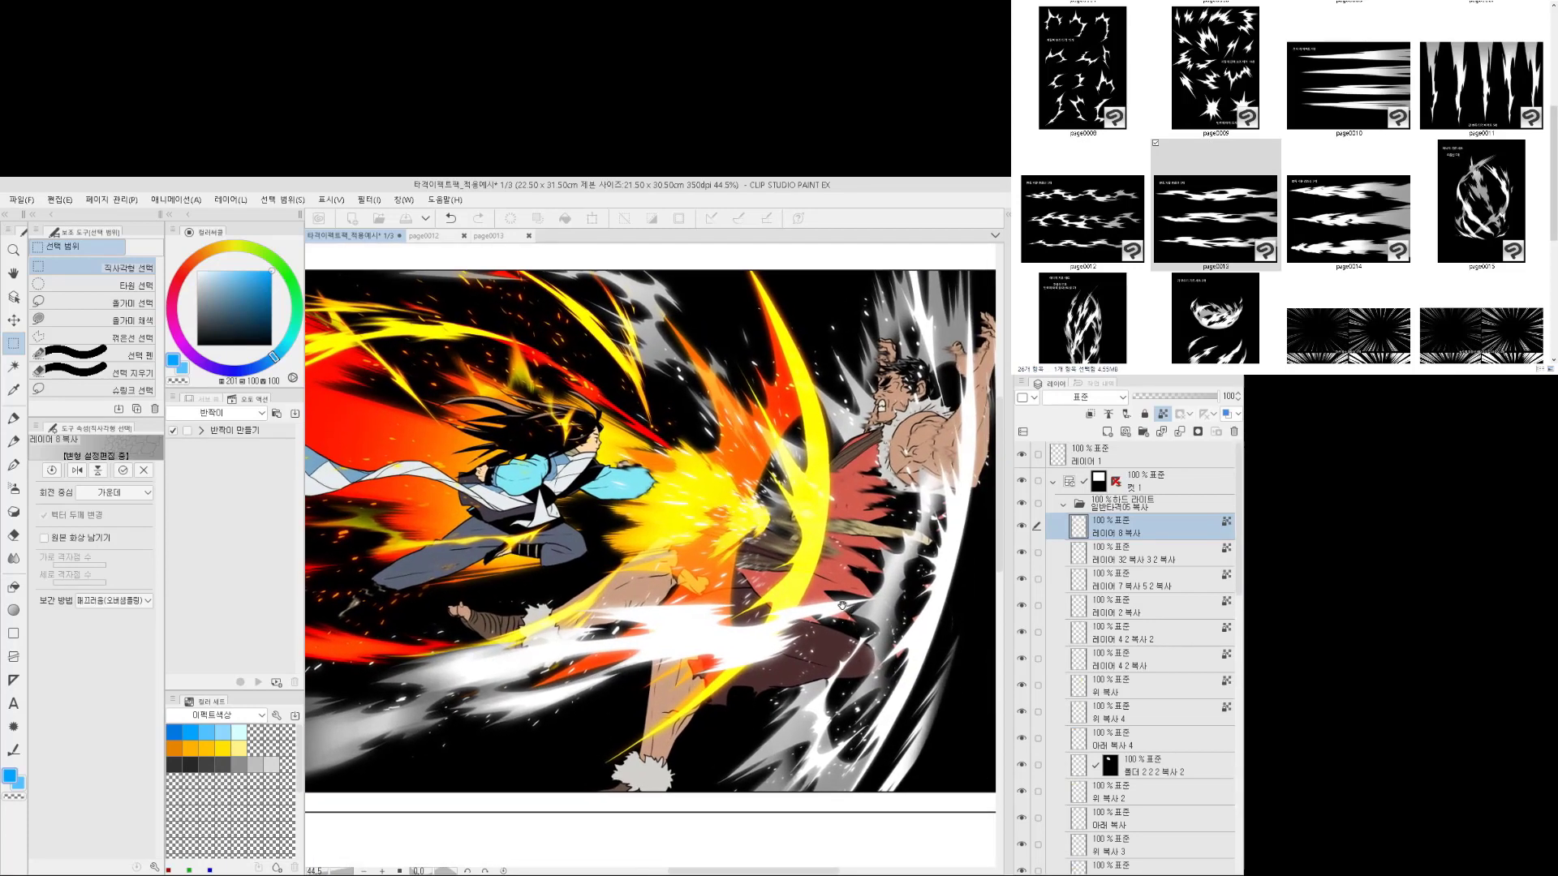
pyautogui.moveTo(843, 605); pyautogui.dragTo(883, 598)
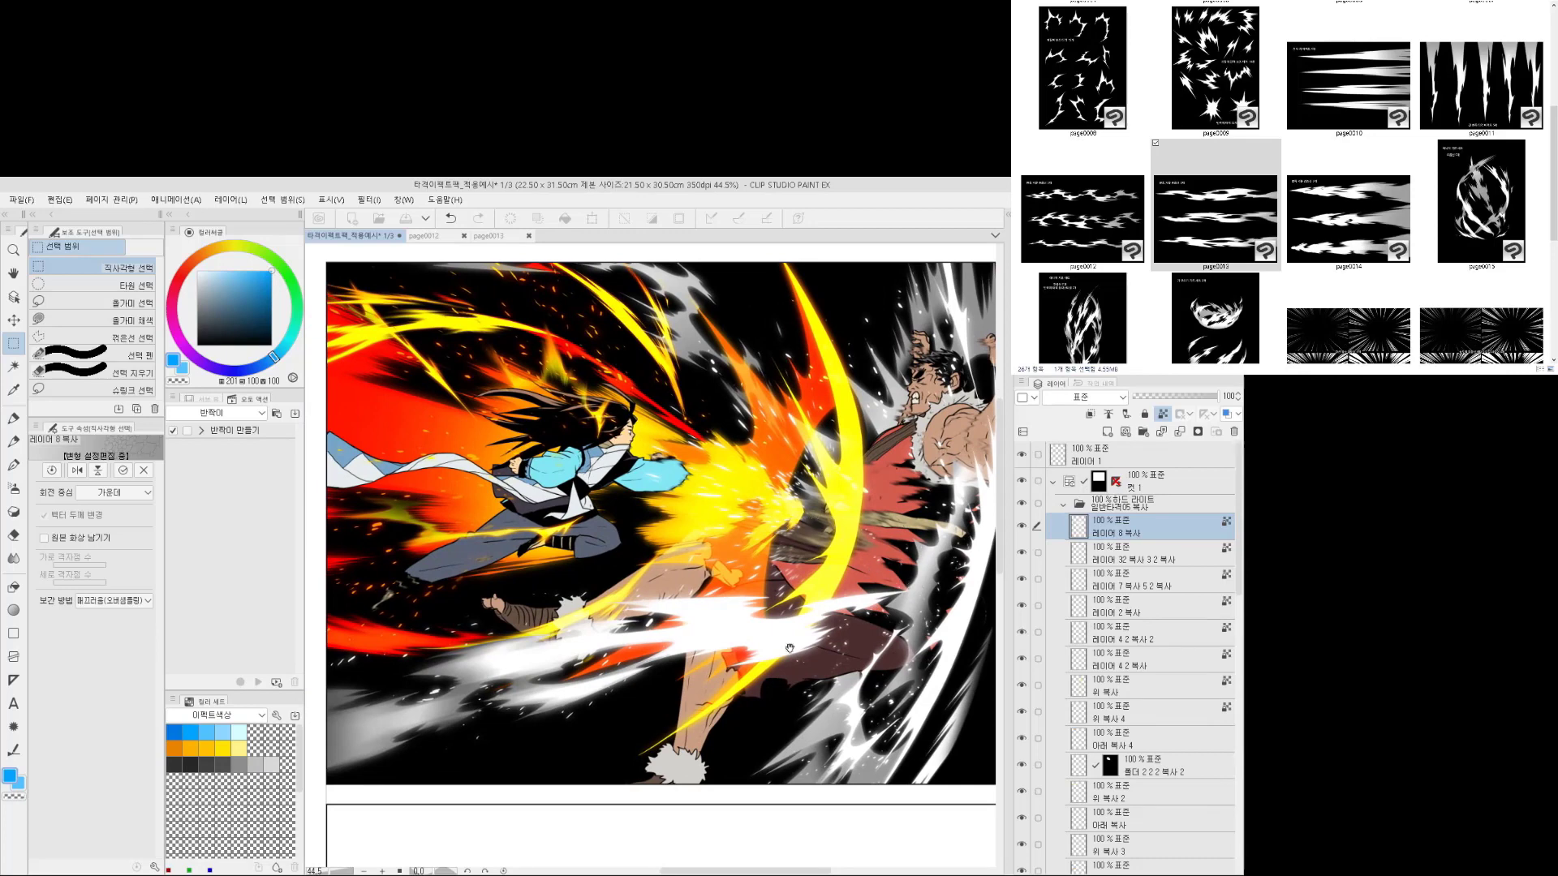
pyautogui.scroll(-2, 799, 571)
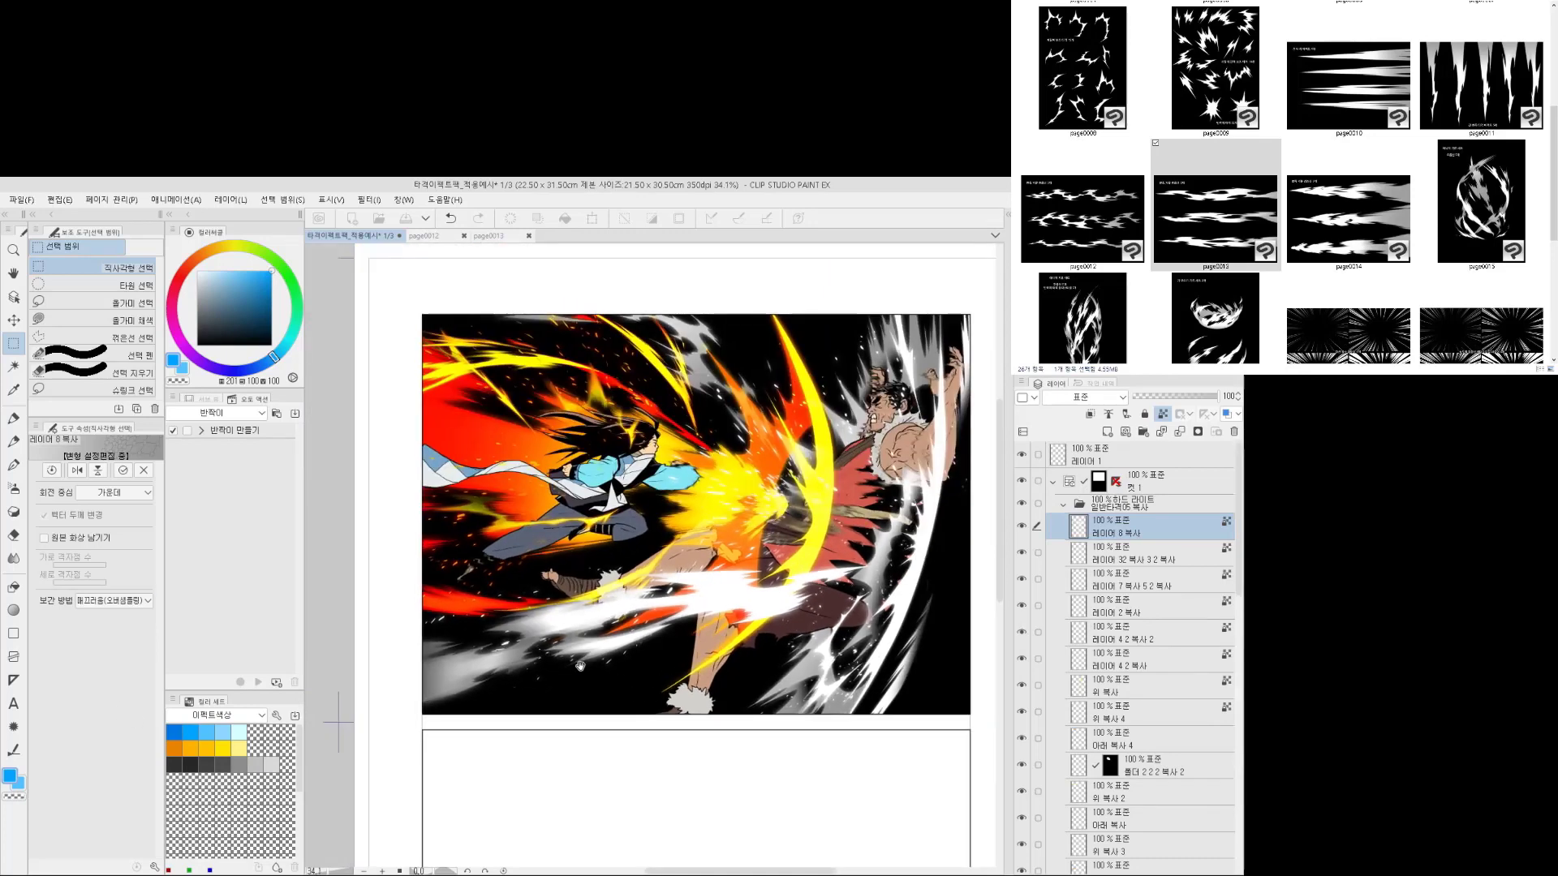
pyautogui.scroll(2, 743, 641)
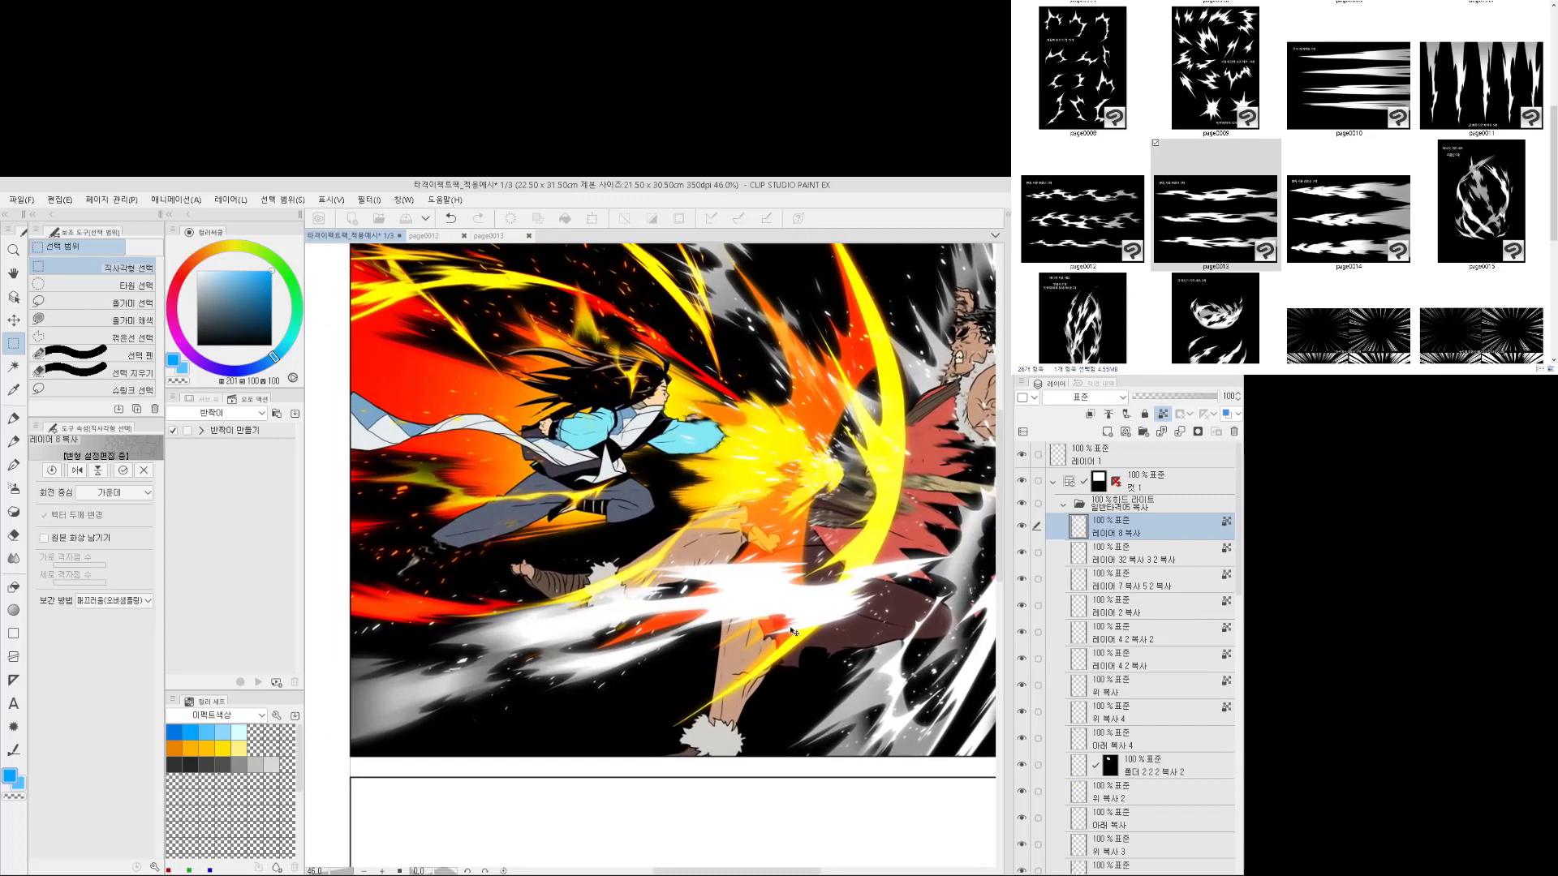
pyautogui.moveTo(849, 641); pyautogui.dragTo(833, 647)
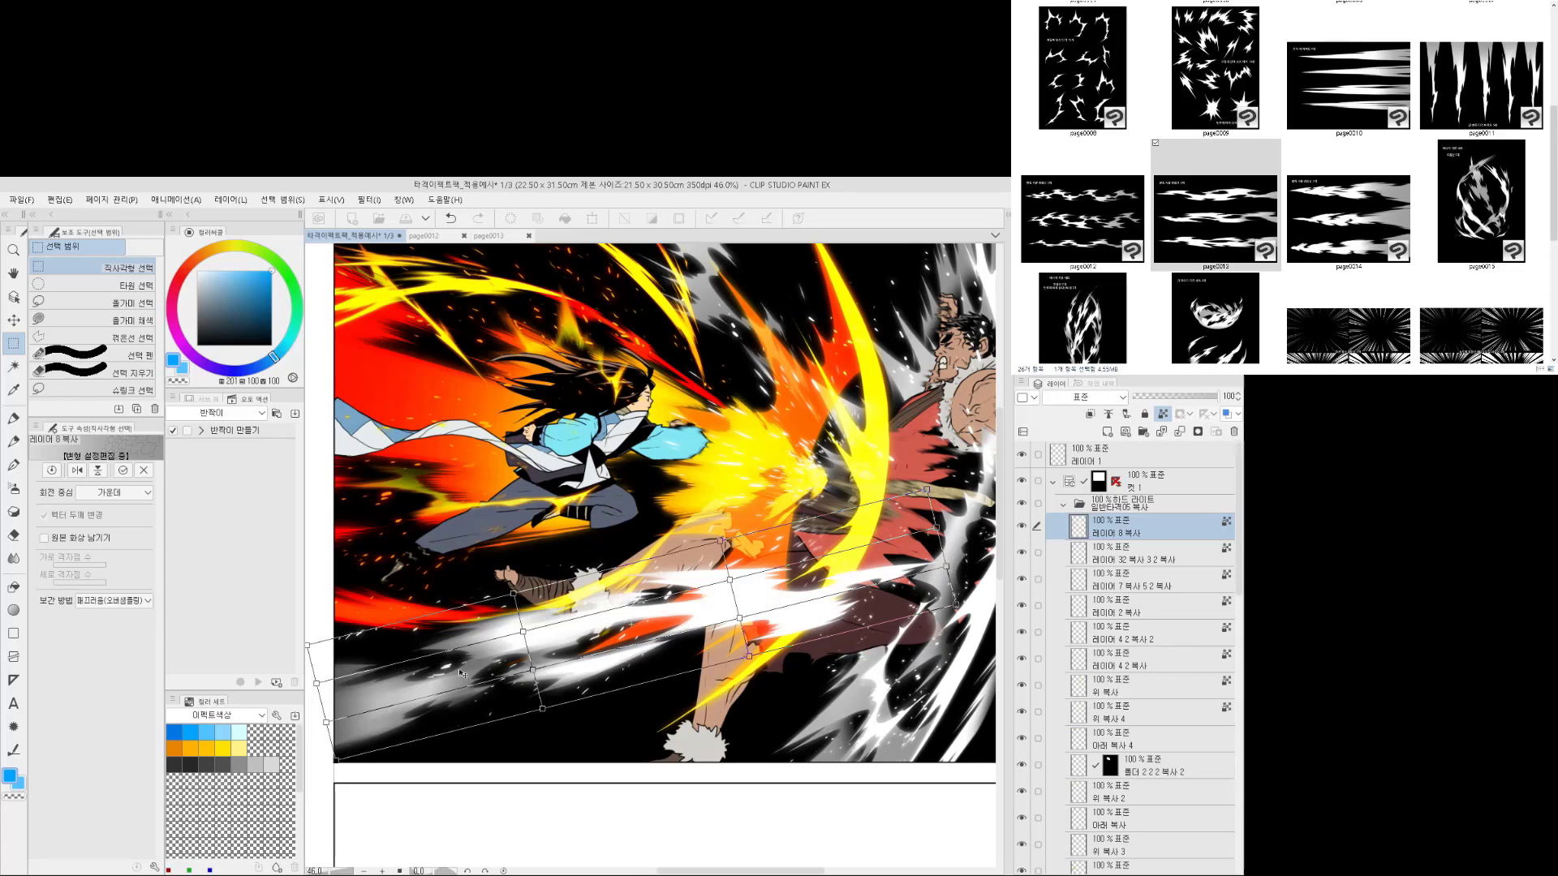
pyautogui.press('Escape')
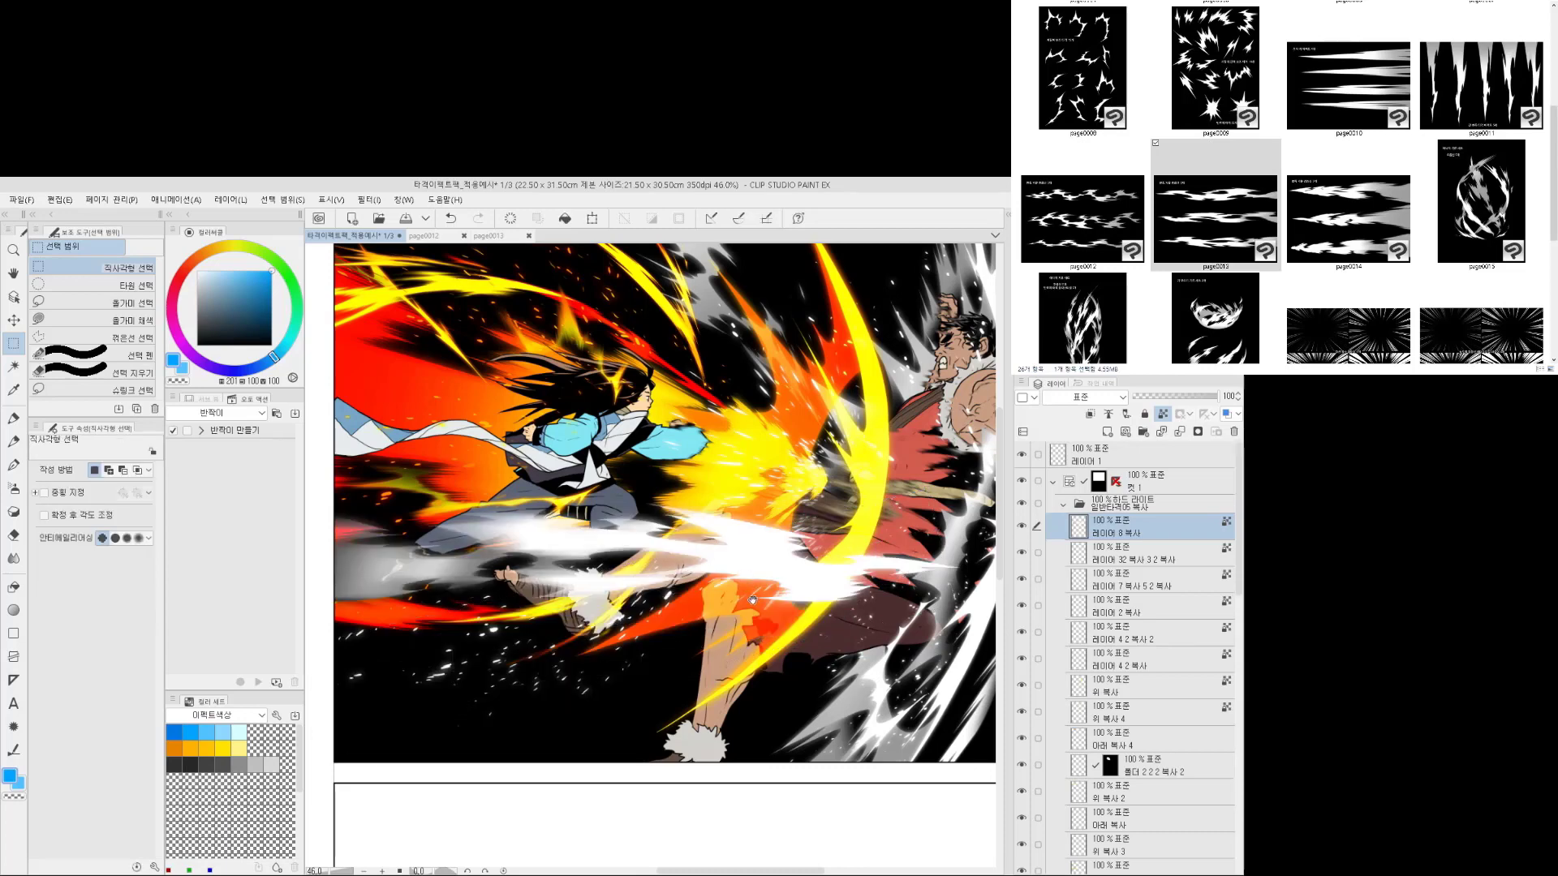
# Start a mesh transformation on the flow line and set its number of horizontal lattice points to 5
pyautogui.hotkey('ctrl', 't')
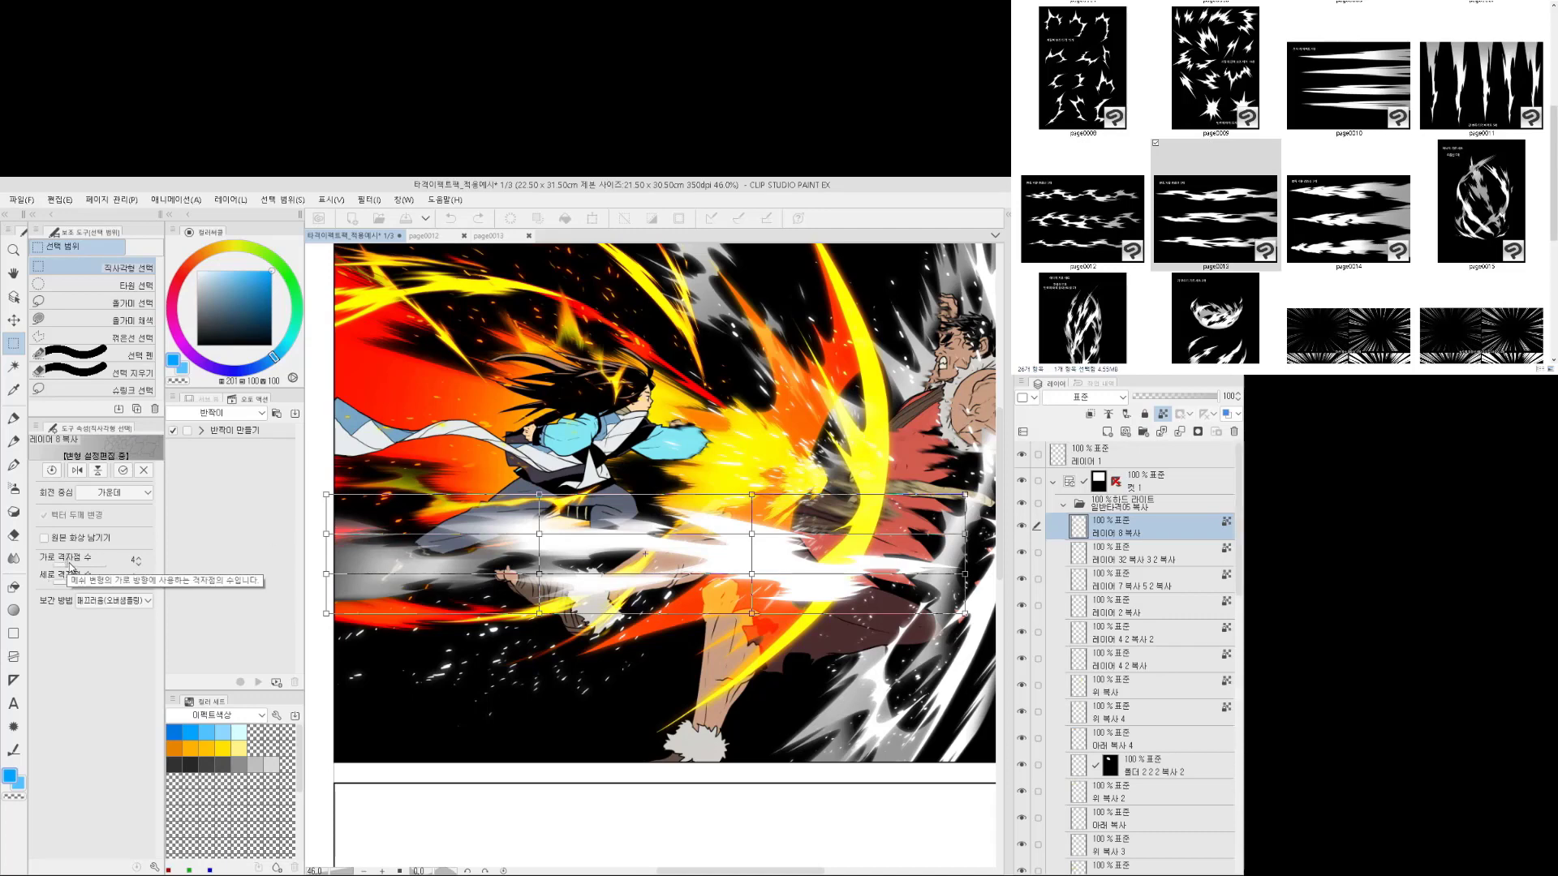
pyautogui.click(138, 559)
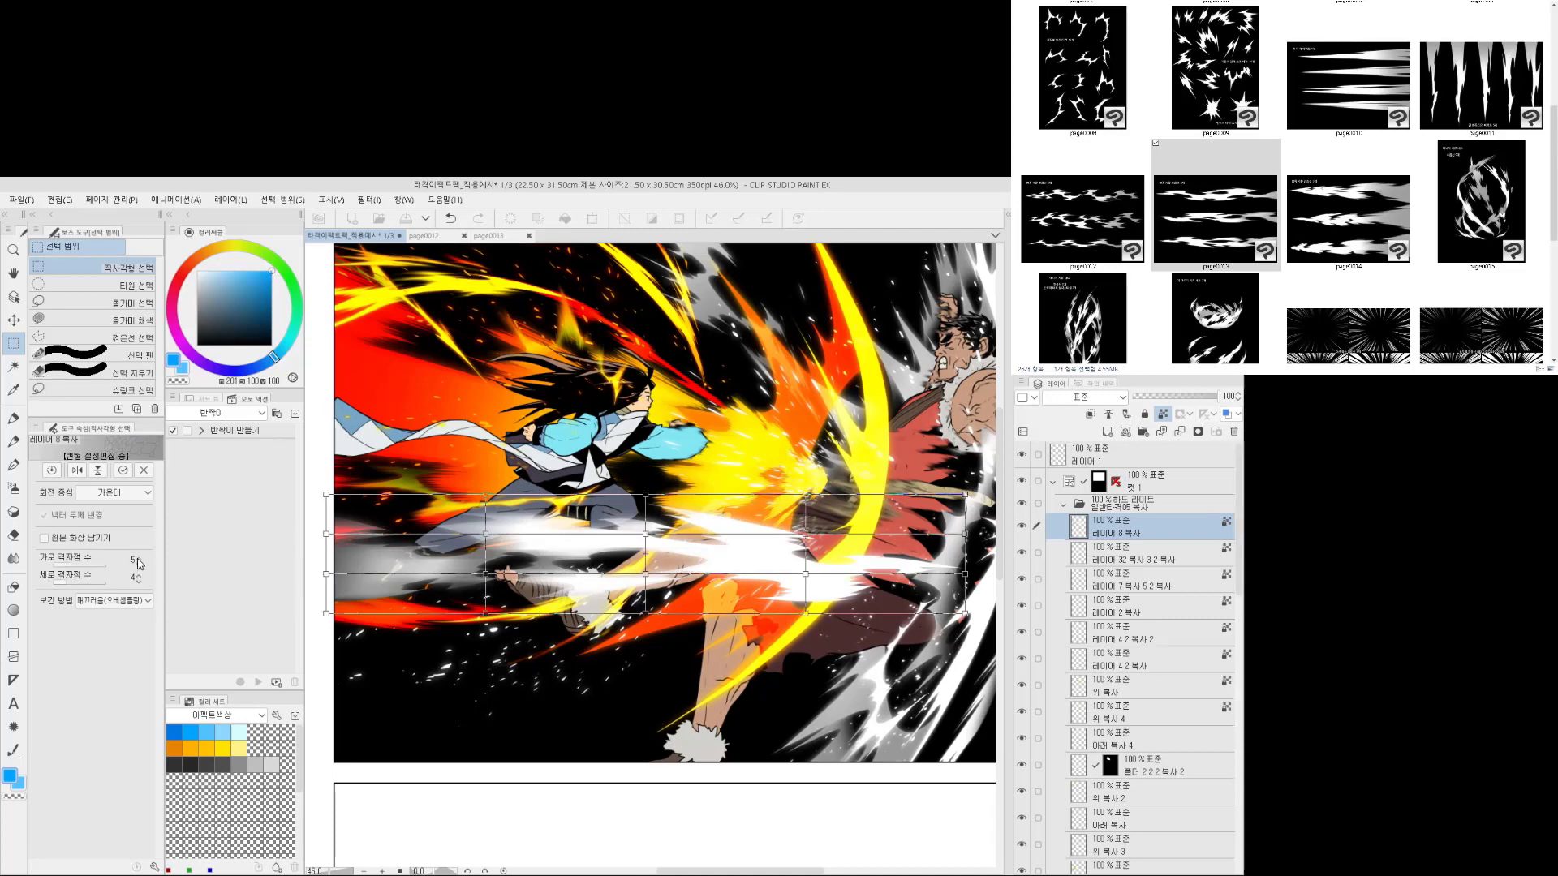
pyautogui.click(138, 564)
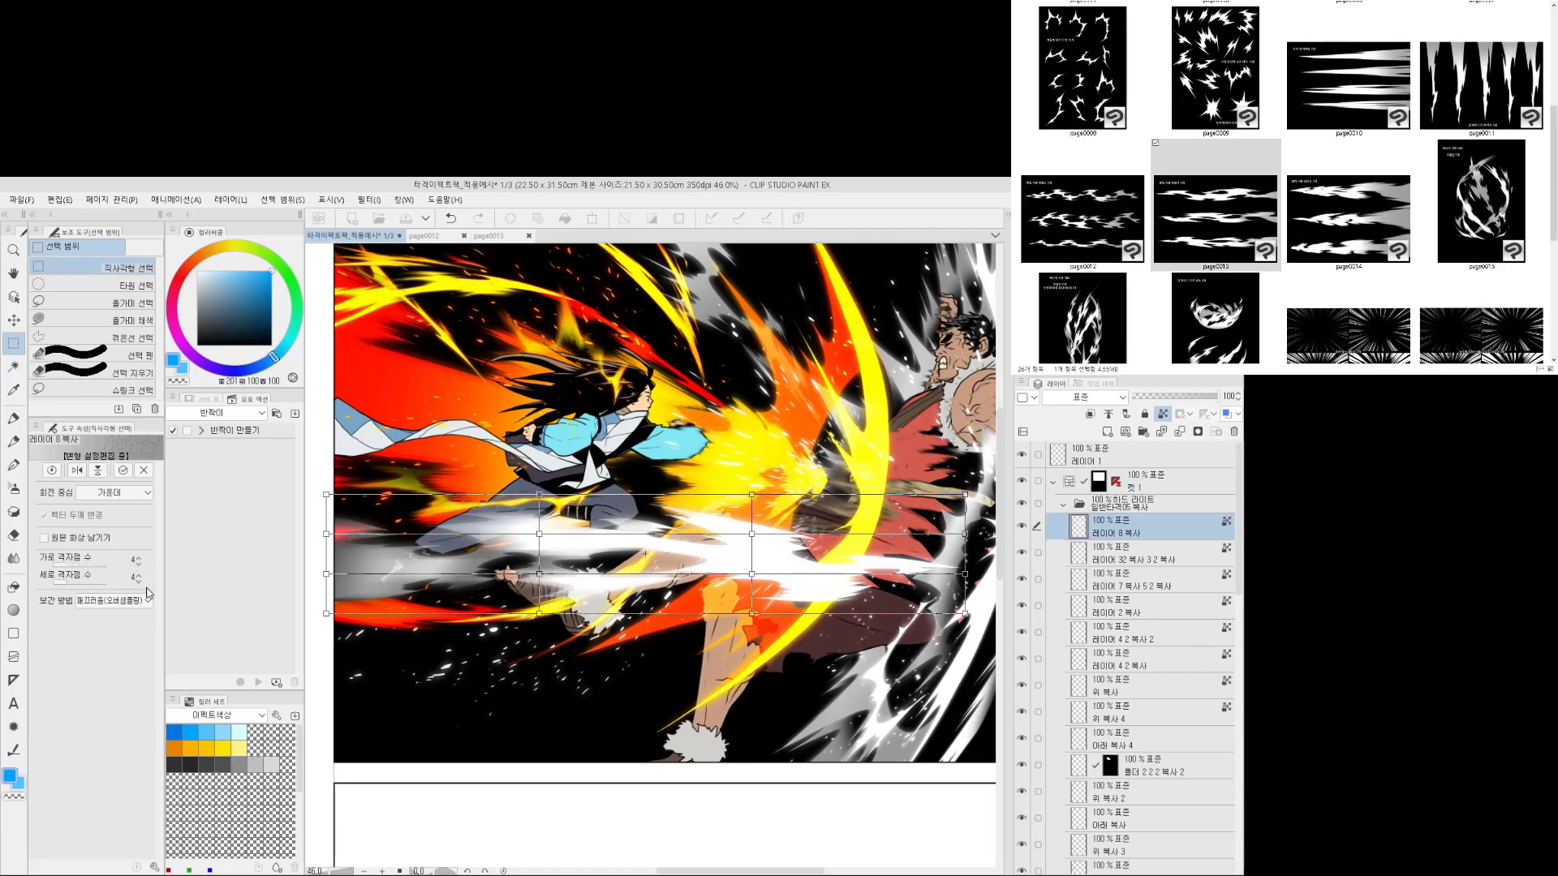
pyautogui.click(139, 559)
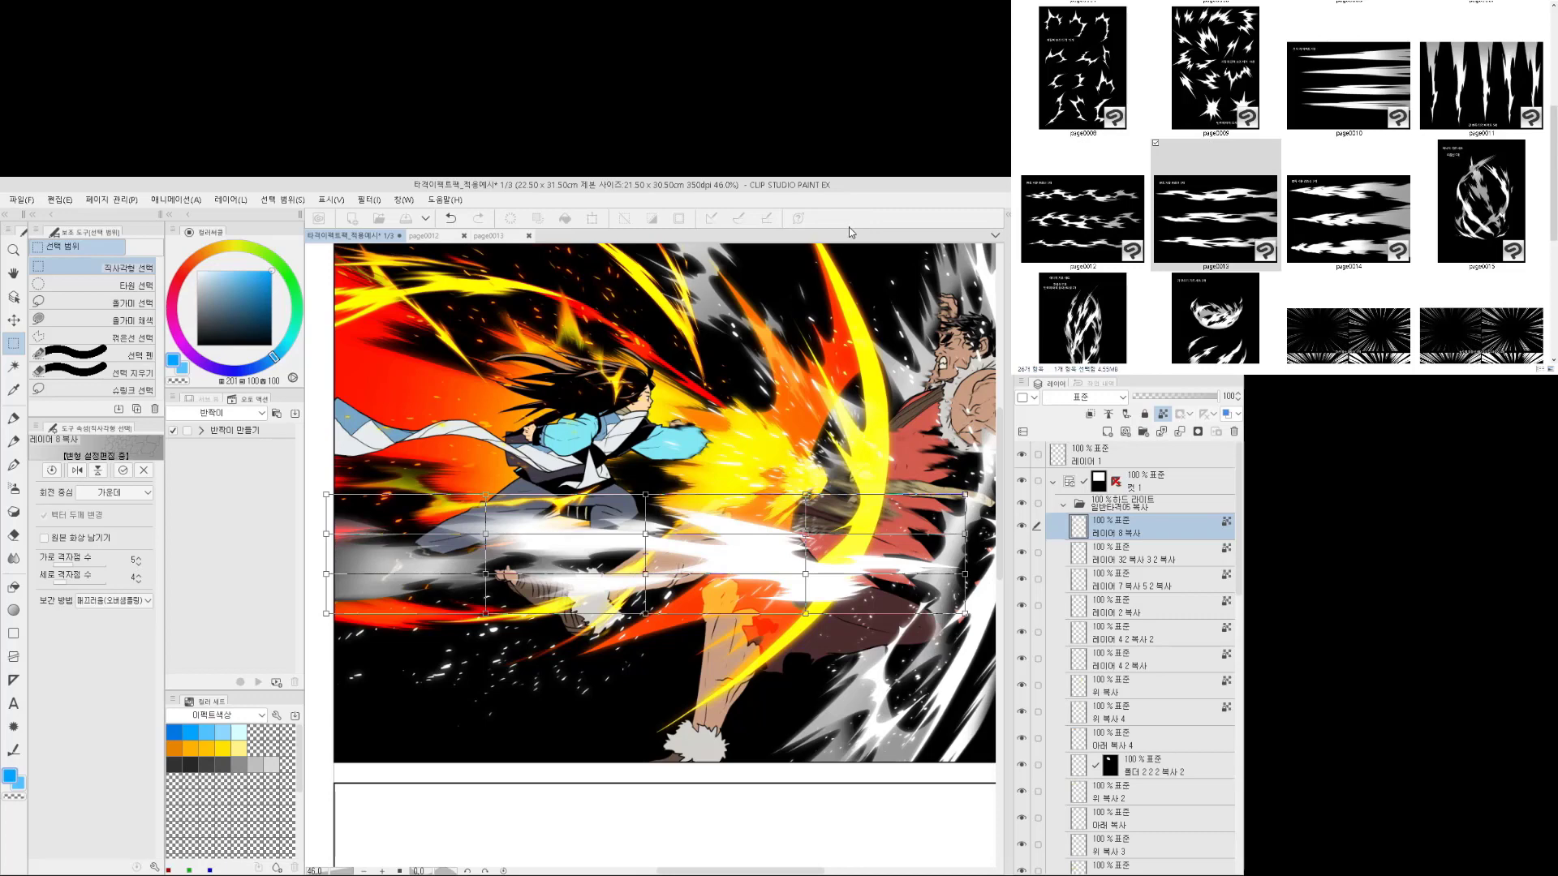
# Tilt the flow line diagonally so it rises from the panel's lower-left corner towards the struck fighter's waist
pyautogui.moveTo(811, 459); pyautogui.dragTo(783, 495)
pyautogui.moveTo(795, 554)
pyautogui.mouseDown()
pyautogui.moveTo(812, 616)
pyautogui.moveTo(881, 583)
pyautogui.mouseUp()
pyautogui.moveTo(929, 665); pyautogui.dragTo(940, 657)
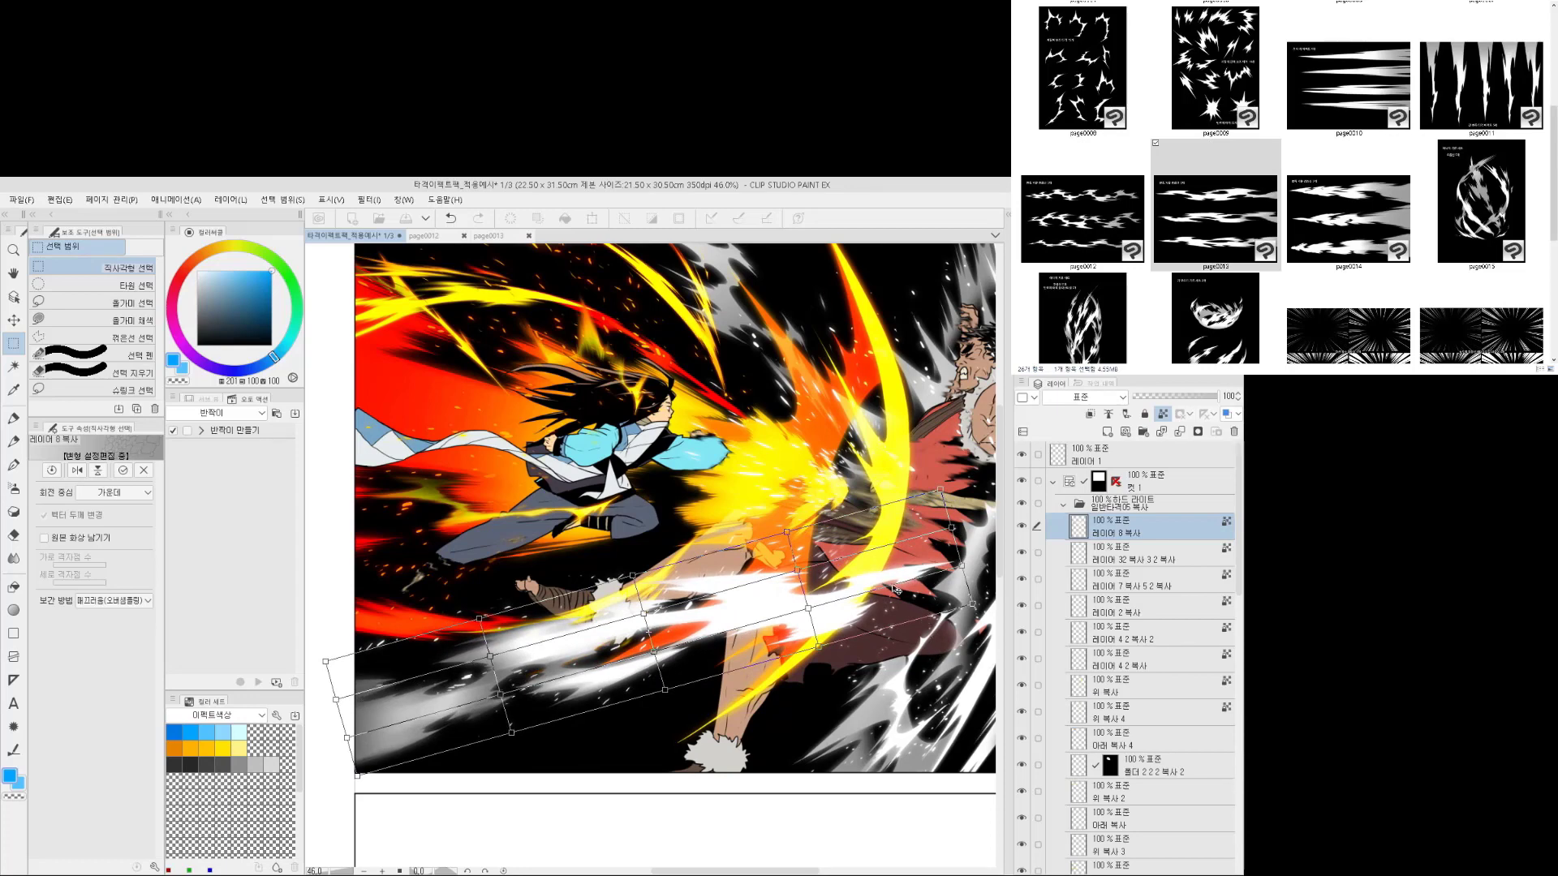
pyautogui.press('Return')
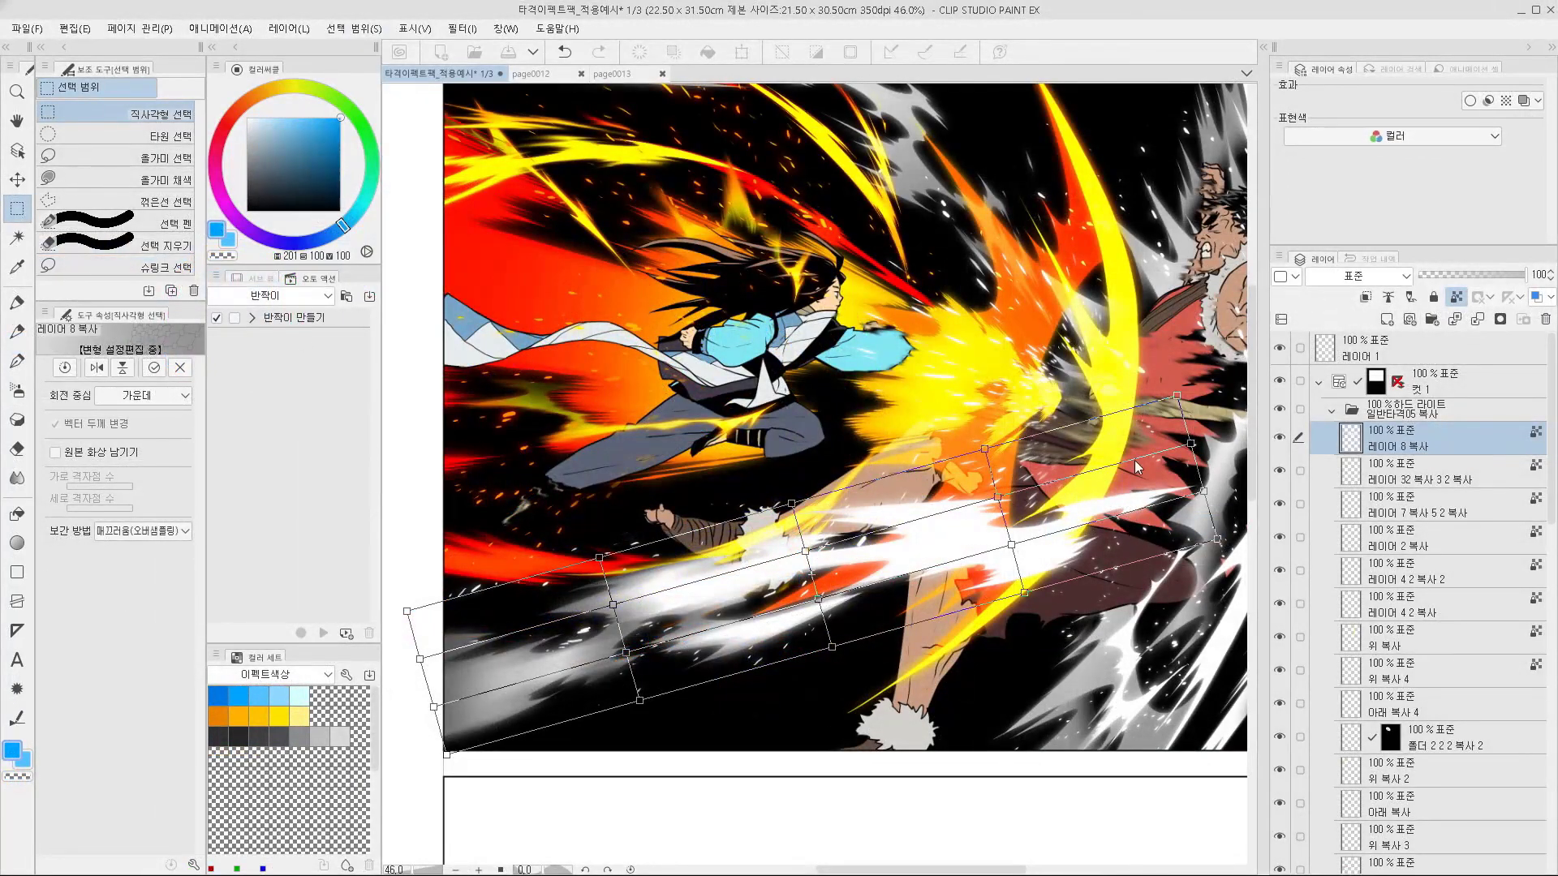
# Pinch the mesh points at the flow line's right end together into a narrow tip over the struck fighter's clothing
pyautogui.moveTo(1156, 481); pyautogui.dragTo(1118, 416)
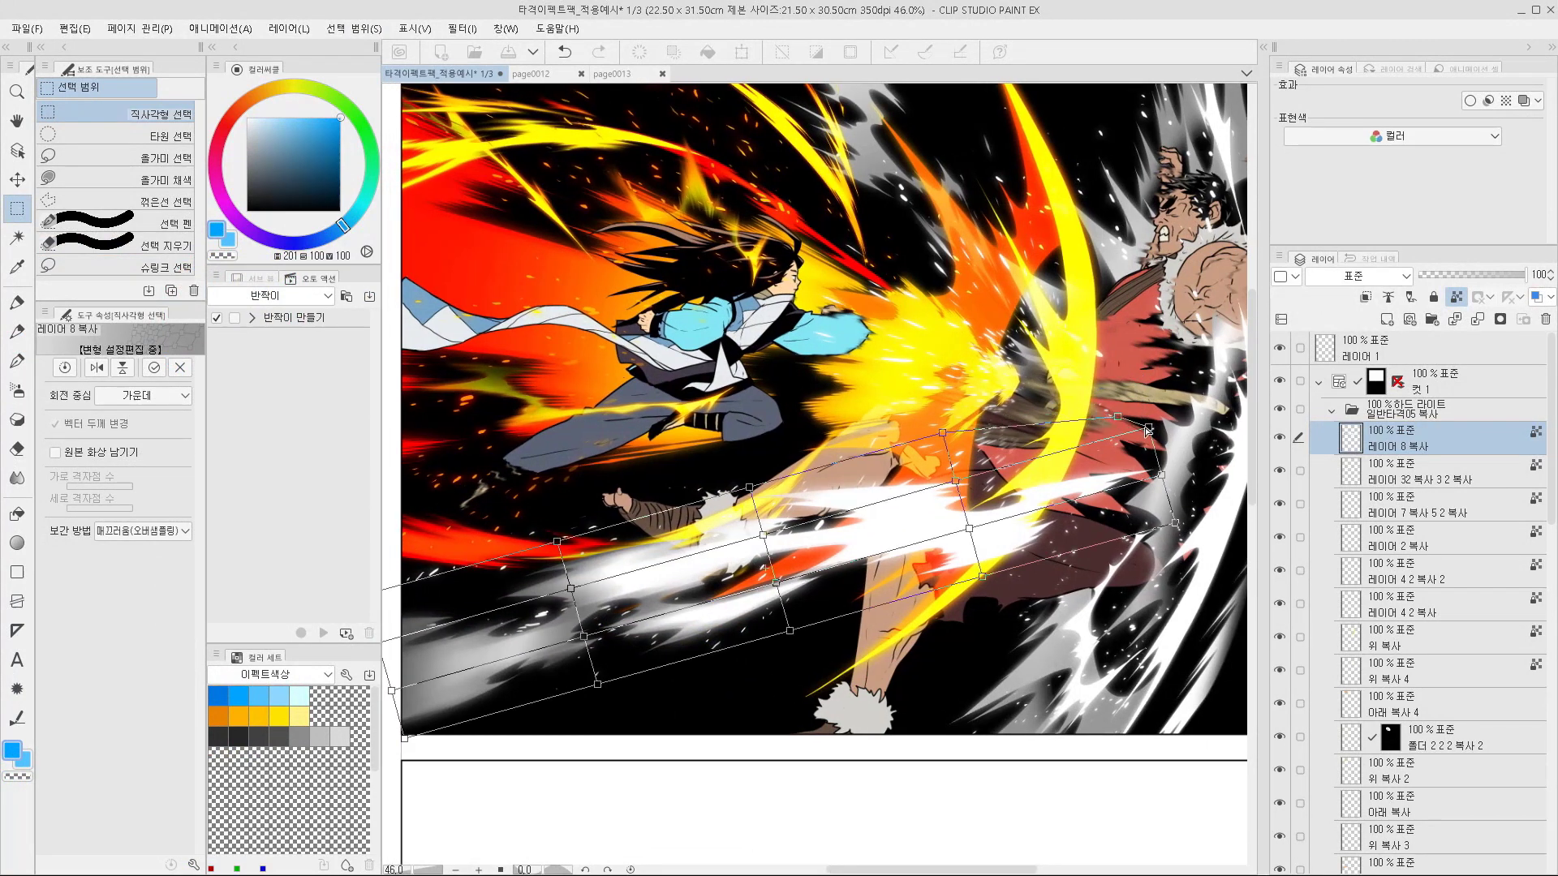
pyautogui.moveTo(1163, 478); pyautogui.dragTo(1155, 461)
pyautogui.moveTo(1055, 490)
pyautogui.mouseDown()
pyautogui.moveTo(1130, 455)
pyautogui.moveTo(1069, 468)
pyautogui.mouseUp()
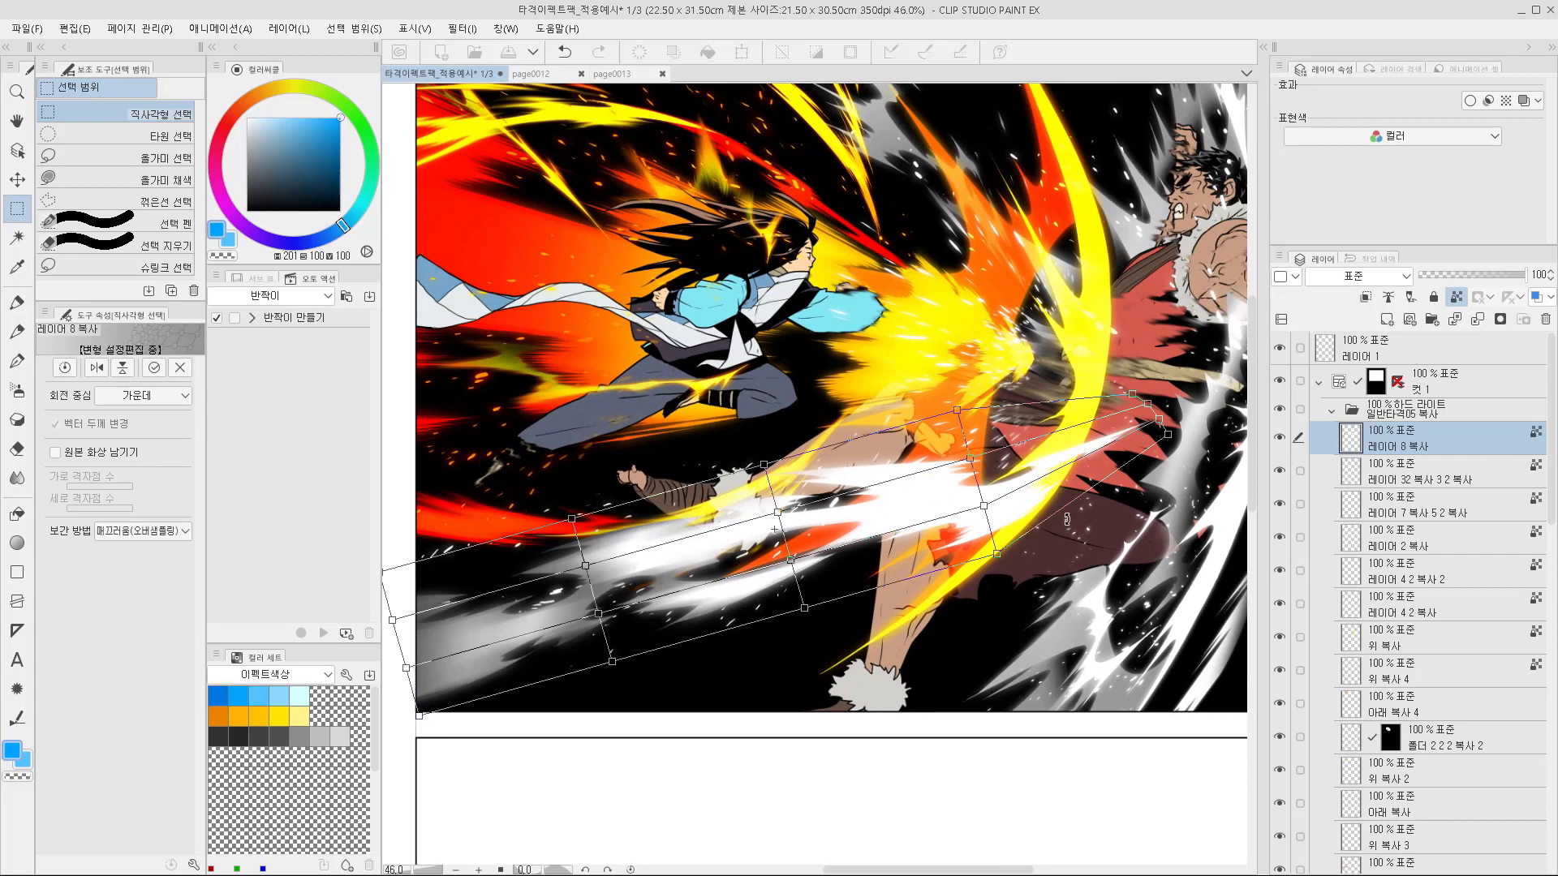
# Pull the mesh column below the impact burst downwards to bend the flow line into an upward curve at its right end
pyautogui.moveTo(997, 553); pyautogui.dragTo(1018, 597)
pyautogui.moveTo(983, 506); pyautogui.dragTo(1002, 567)
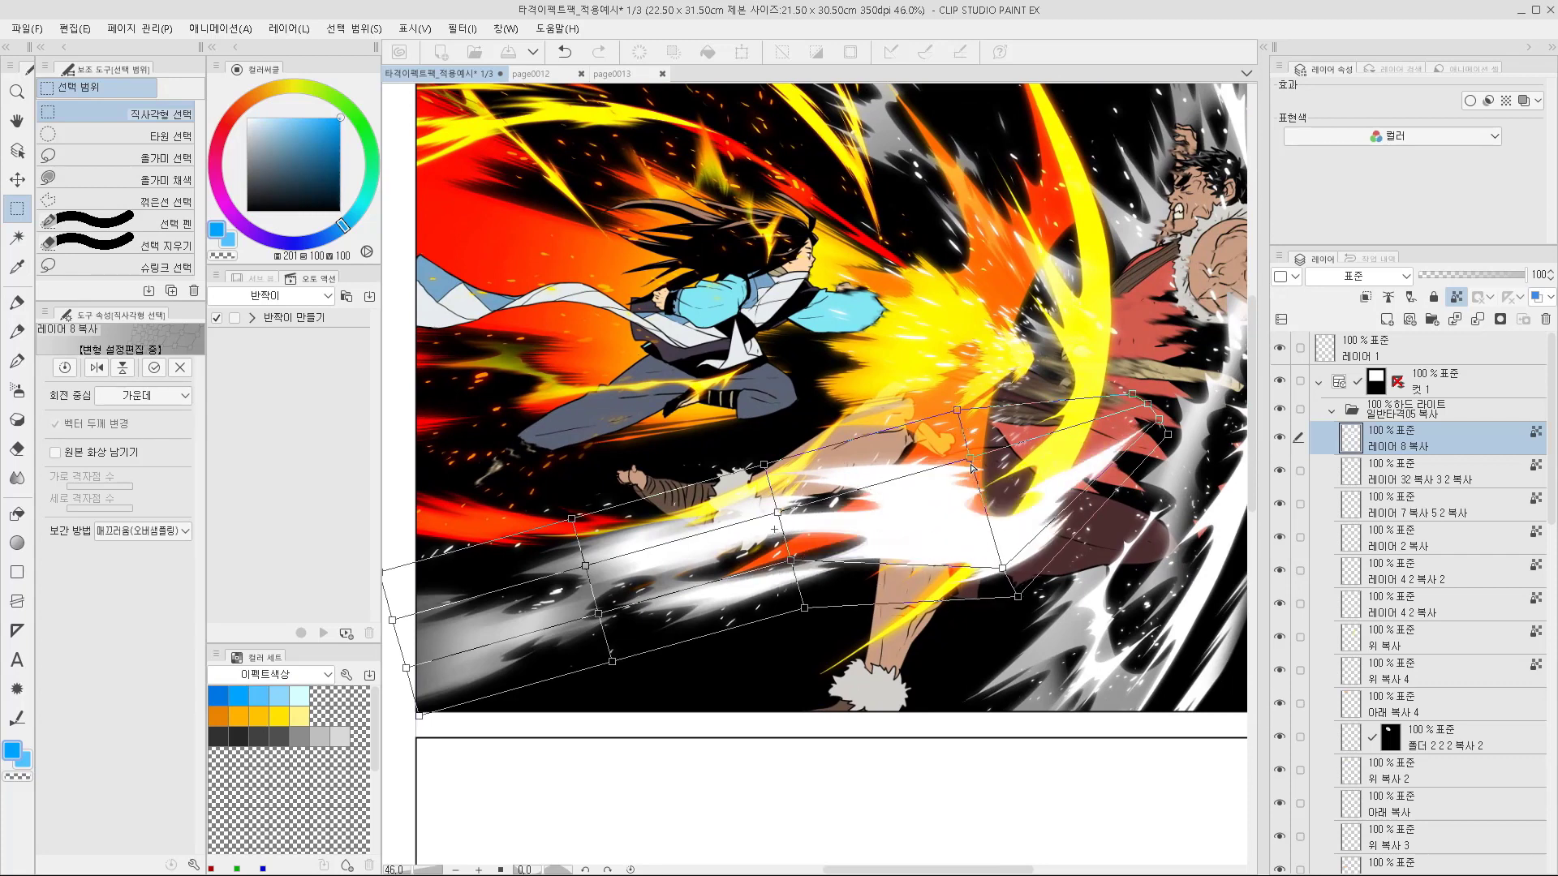
pyautogui.moveTo(969, 459); pyautogui.dragTo(985, 528)
pyautogui.moveTo(957, 410); pyautogui.dragTo(973, 478)
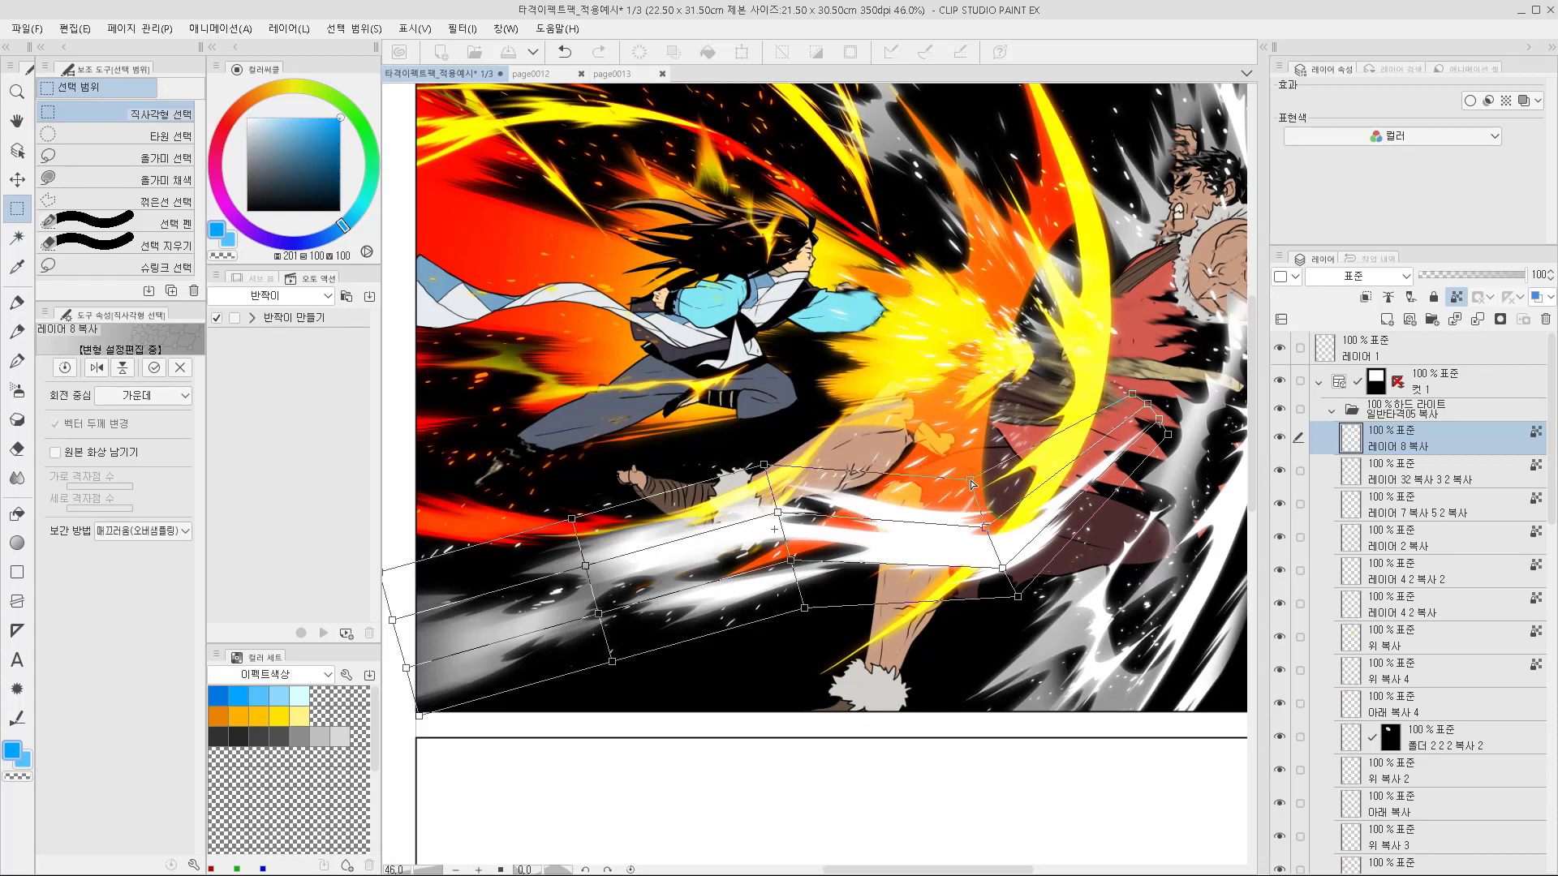
# Pull the middle mesh column down to the panel's lower edge so the flow line sweeps in an arc across the shin
pyautogui.press('space')
pyautogui.moveTo(607, 631); pyautogui.dragTo(610, 606)
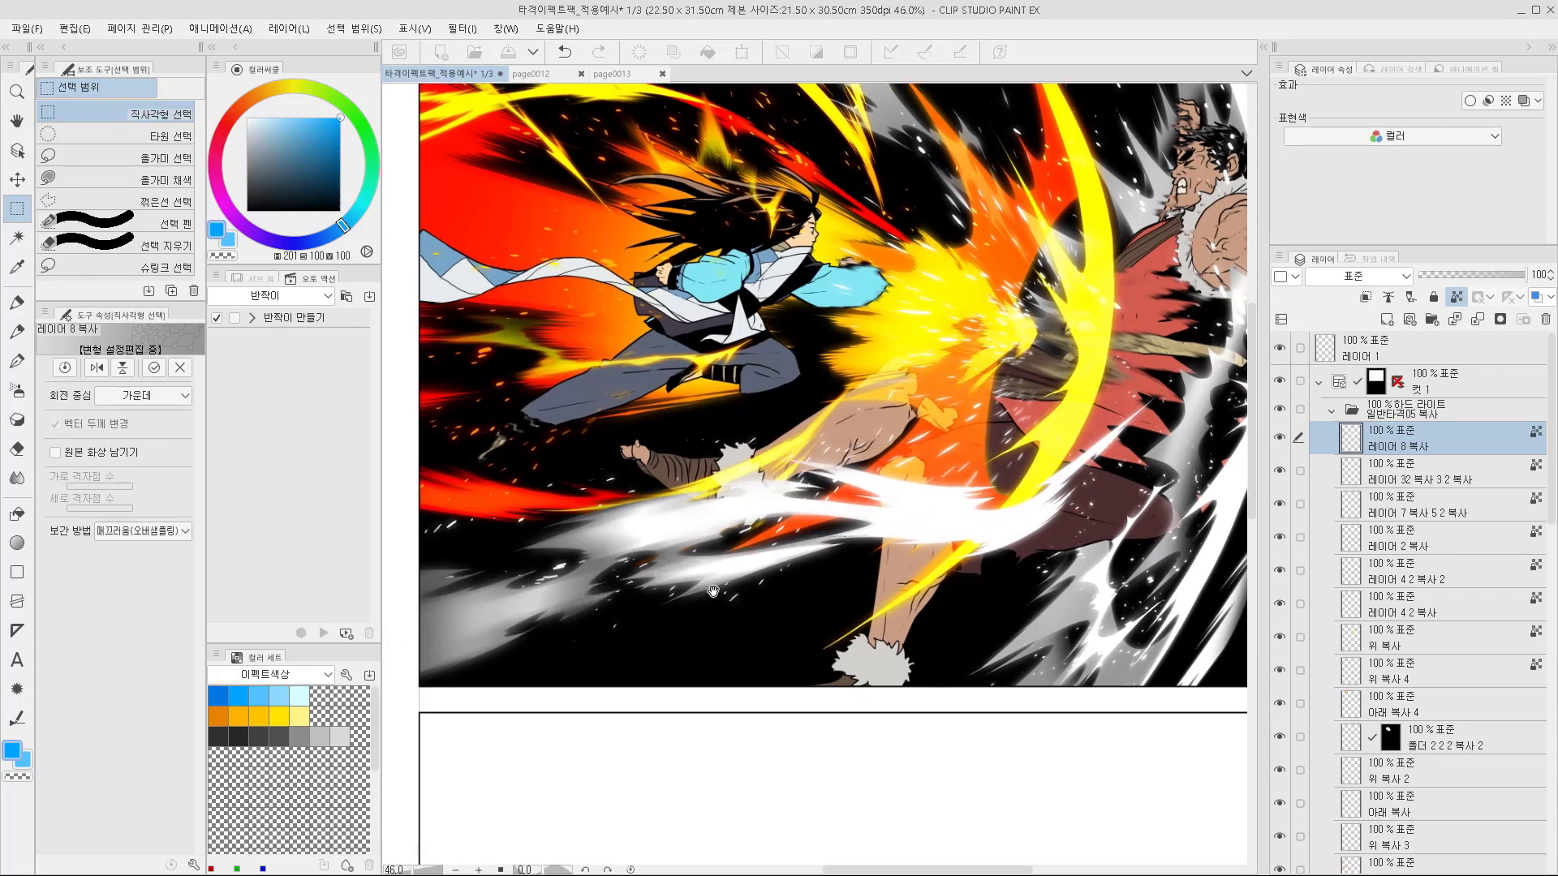
pyautogui.moveTo(808, 583); pyautogui.dragTo(823, 688)
pyautogui.moveTo(793, 536); pyautogui.dragTo(805, 610)
pyautogui.moveTo(780, 485)
pyautogui.mouseDown()
pyautogui.moveTo(792, 541)
pyautogui.moveTo(781, 516)
pyautogui.mouseUp()
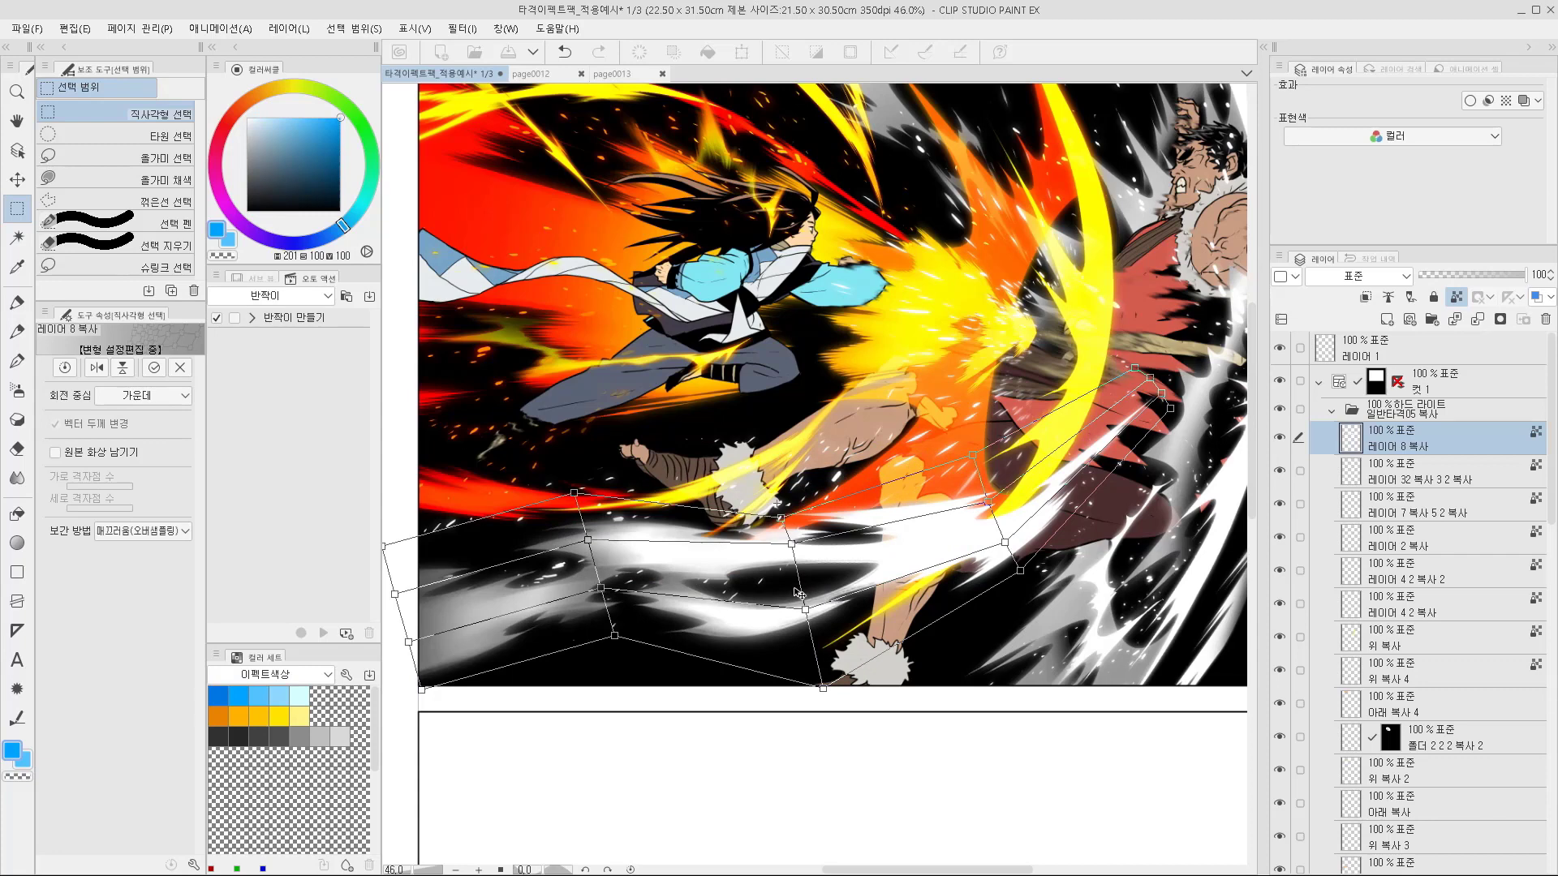
pyautogui.moveTo(804, 610); pyautogui.dragTo(825, 724)
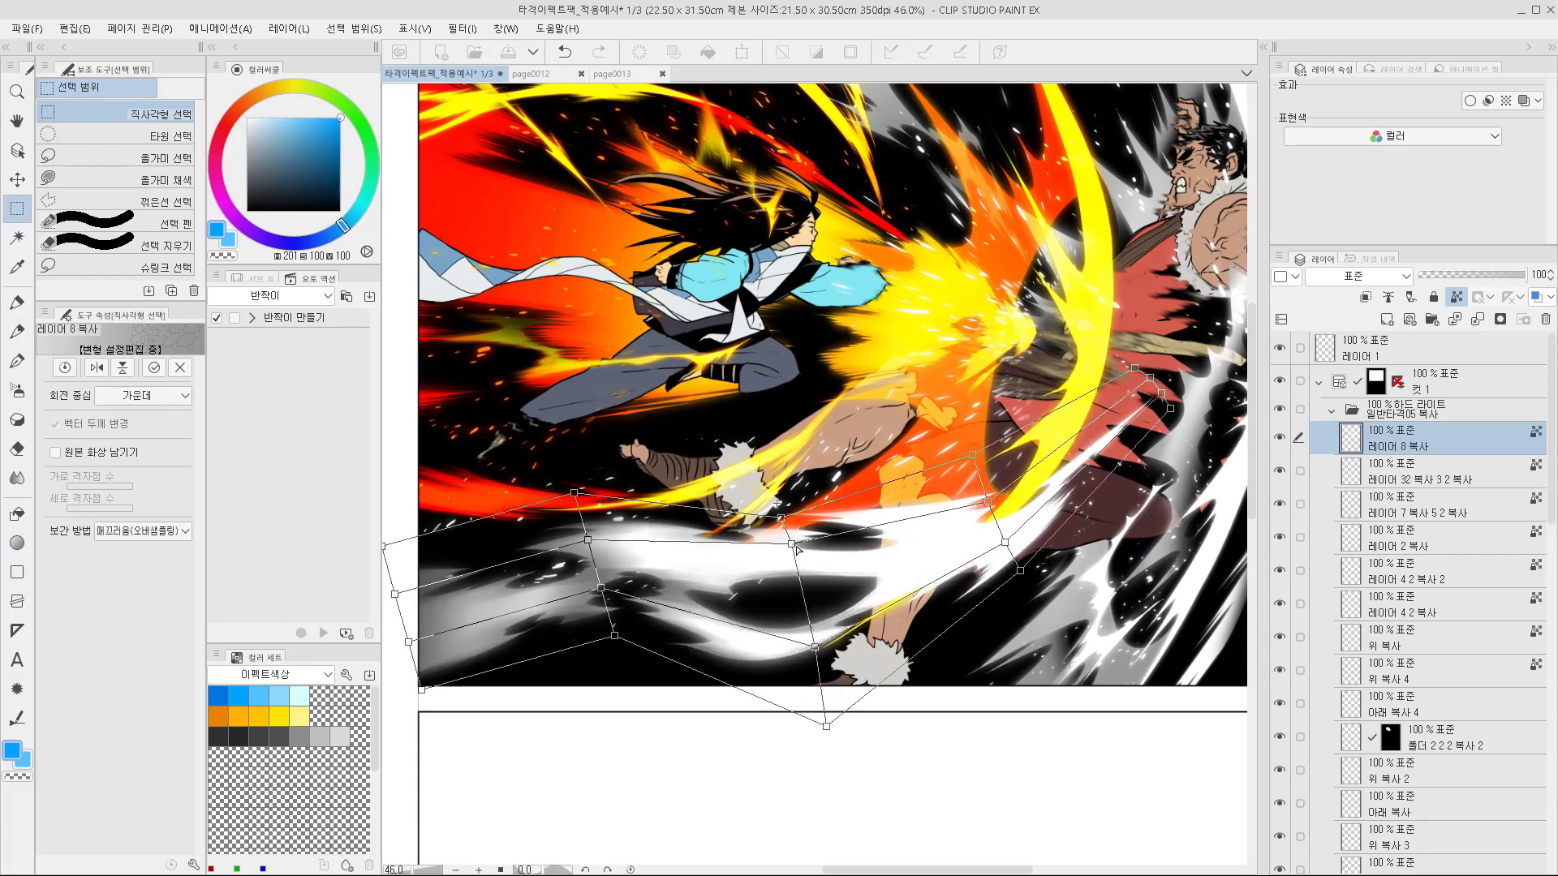
pyautogui.moveTo(791, 543); pyautogui.dragTo(798, 585)
pyautogui.moveTo(780, 519); pyautogui.dragTo(786, 537)
# Pull the second mesh column from the left down past the panel's lower edge to make the flow line dip there
pyautogui.moveTo(682, 589); pyautogui.dragTo(700, 589)
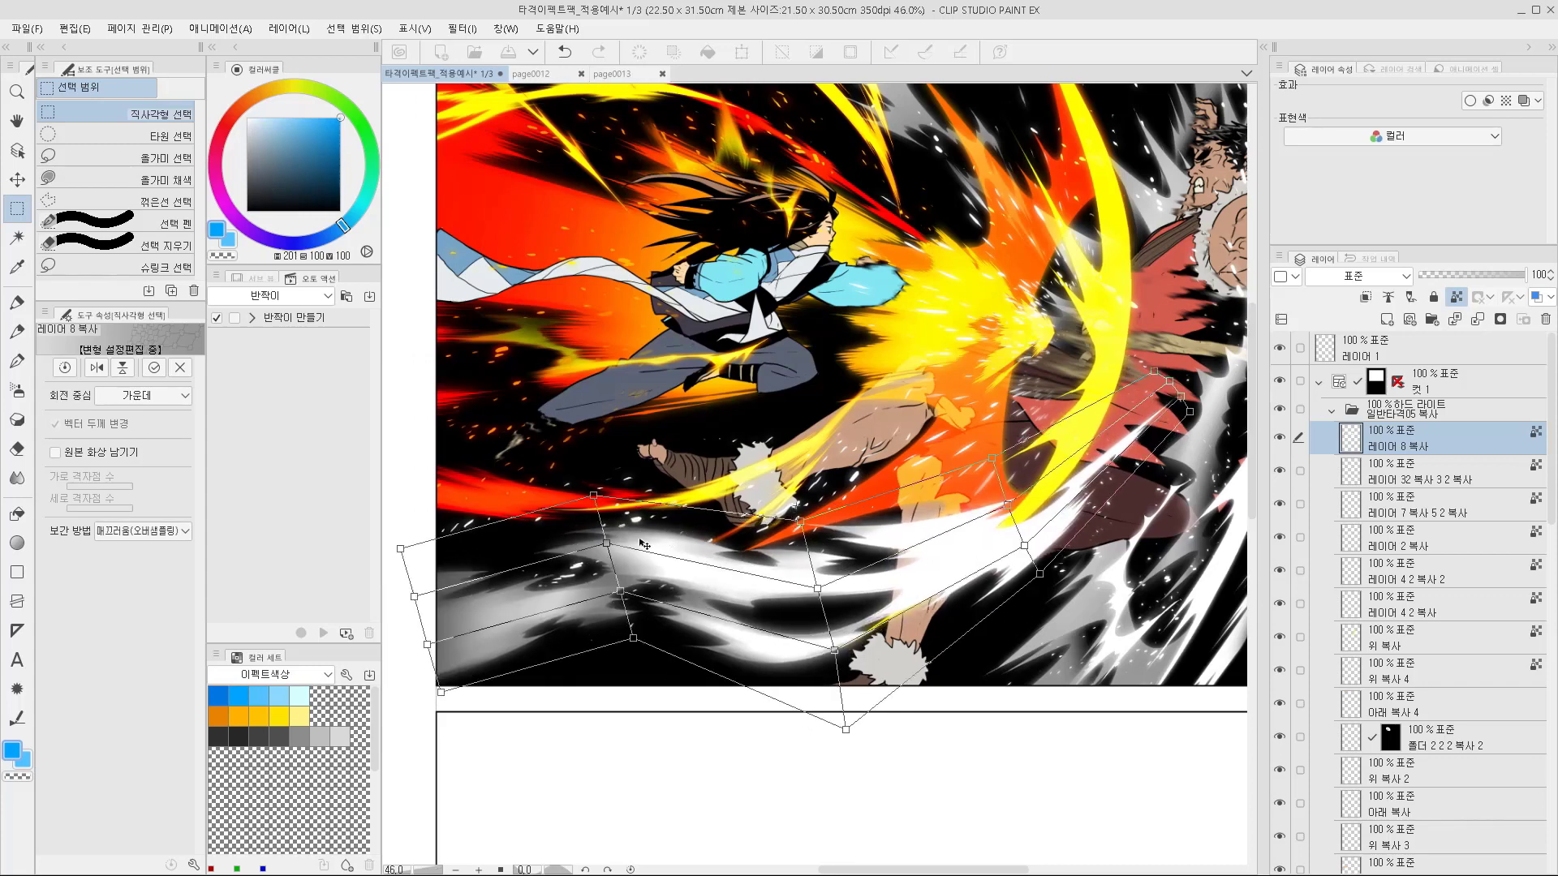
pyautogui.moveTo(638, 647); pyautogui.dragTo(627, 834)
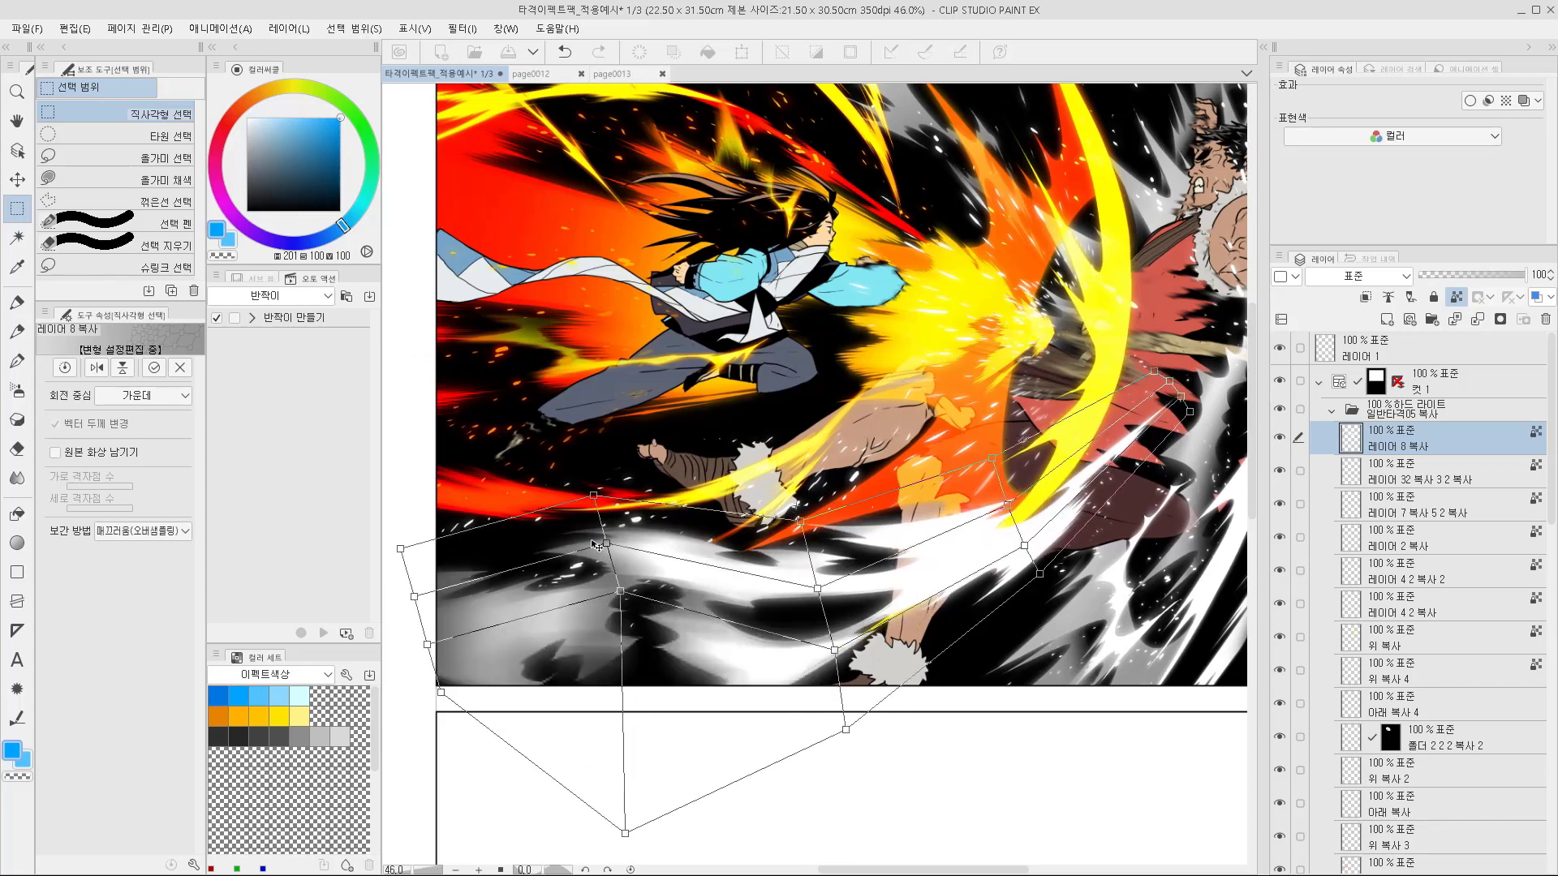
pyautogui.moveTo(620, 594); pyautogui.dragTo(627, 752)
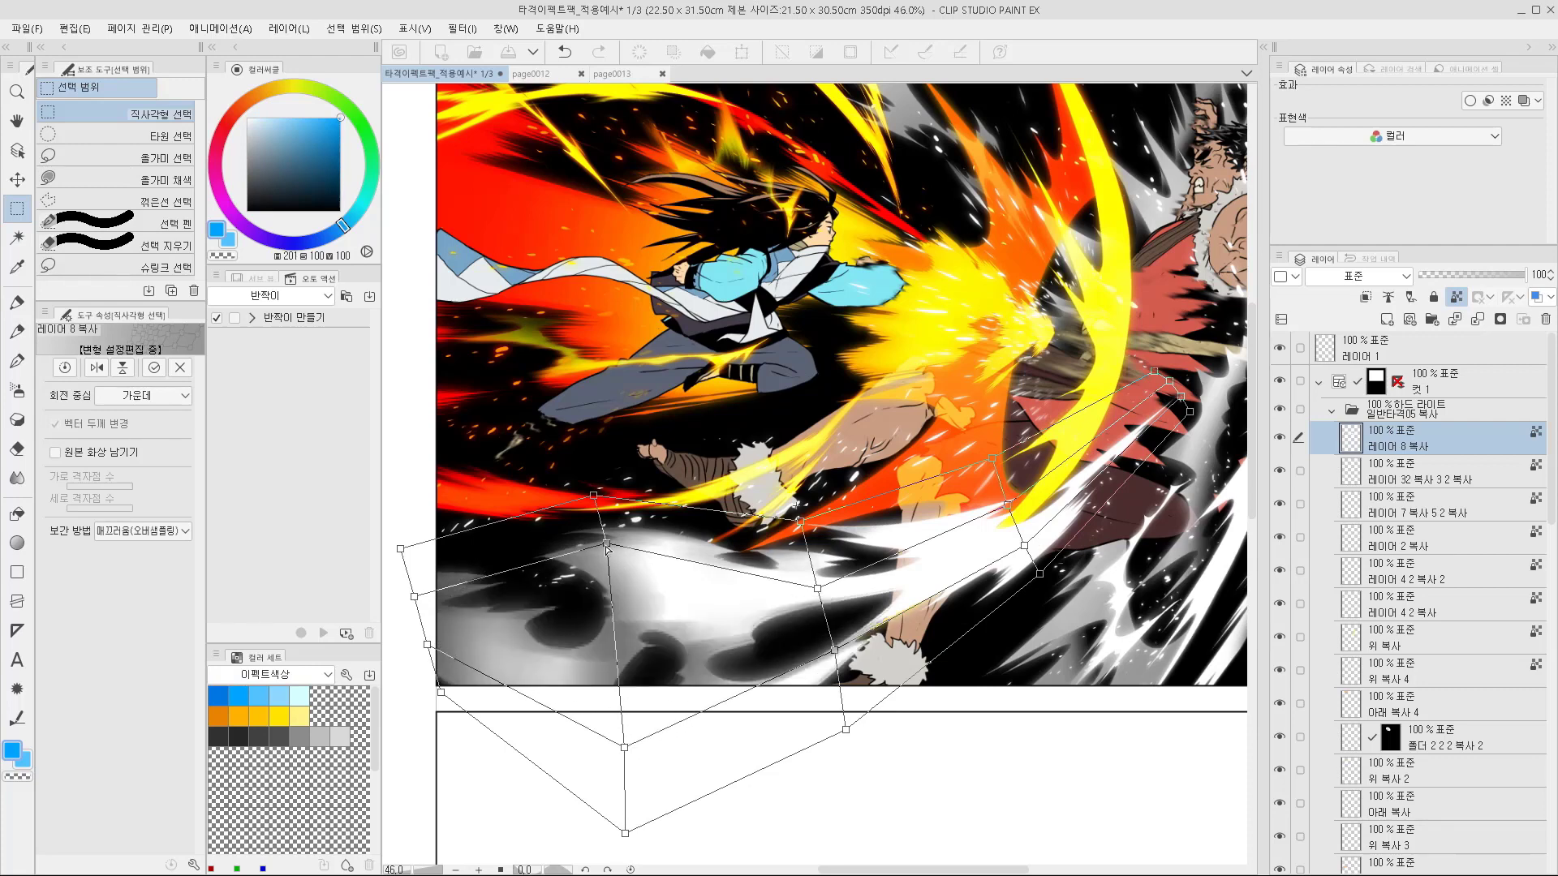
pyautogui.moveTo(607, 545); pyautogui.dragTo(610, 667)
pyautogui.moveTo(594, 495)
pyautogui.mouseDown()
pyautogui.moveTo(608, 570)
pyautogui.moveTo(601, 557)
pyautogui.mouseUp()
# Lower the mesh points along the flow line's left end and spread them outward beyond the panel border
pyautogui.moveTo(440, 654); pyautogui.dragTo(460, 791)
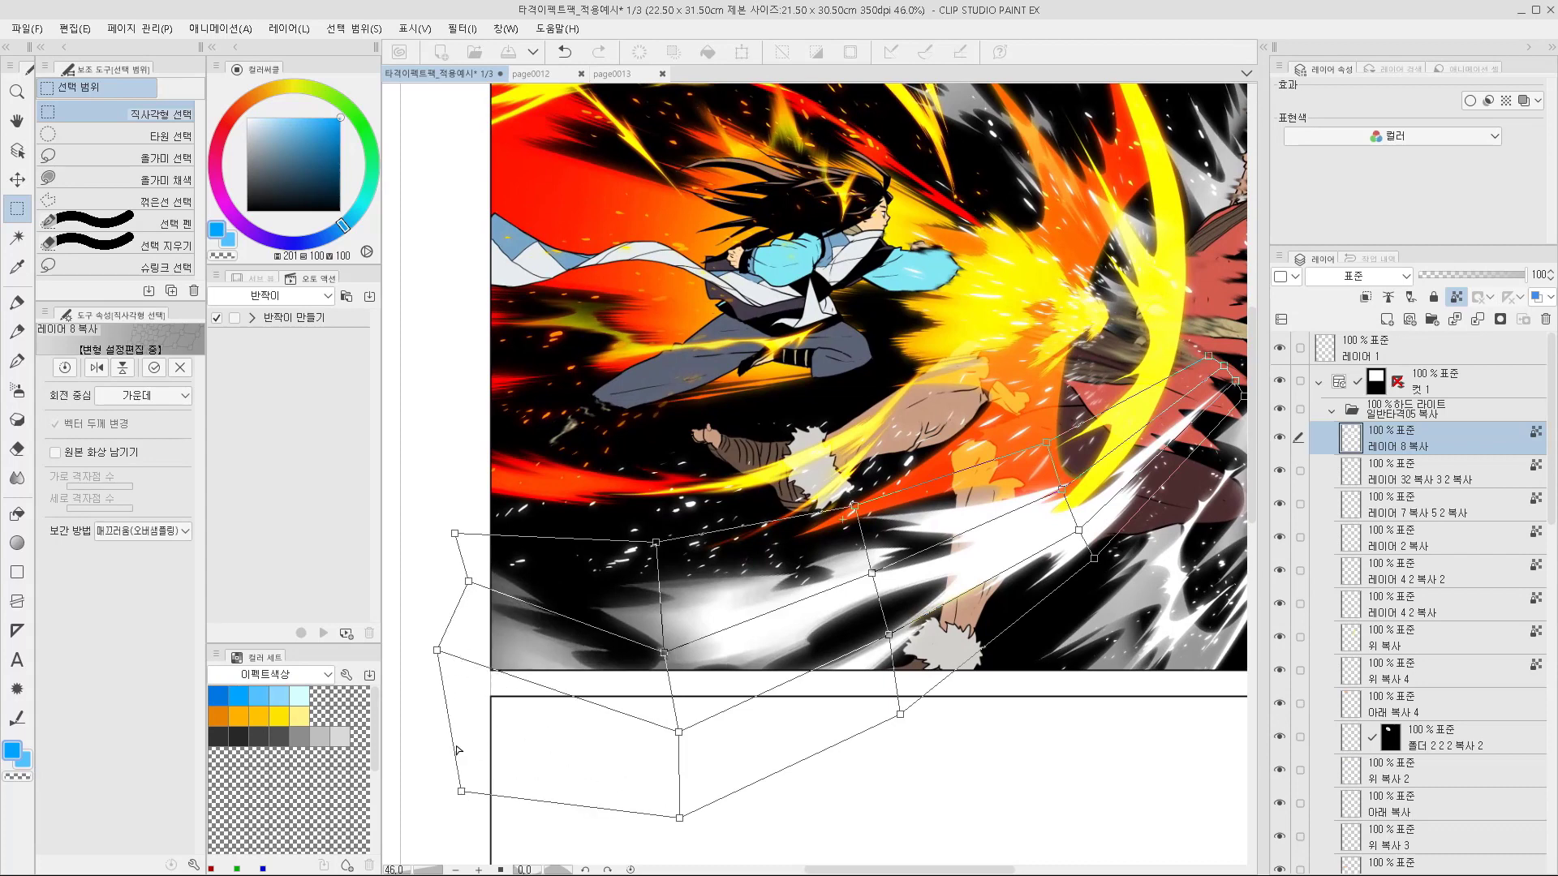
pyautogui.moveTo(438, 651); pyautogui.dragTo(422, 706)
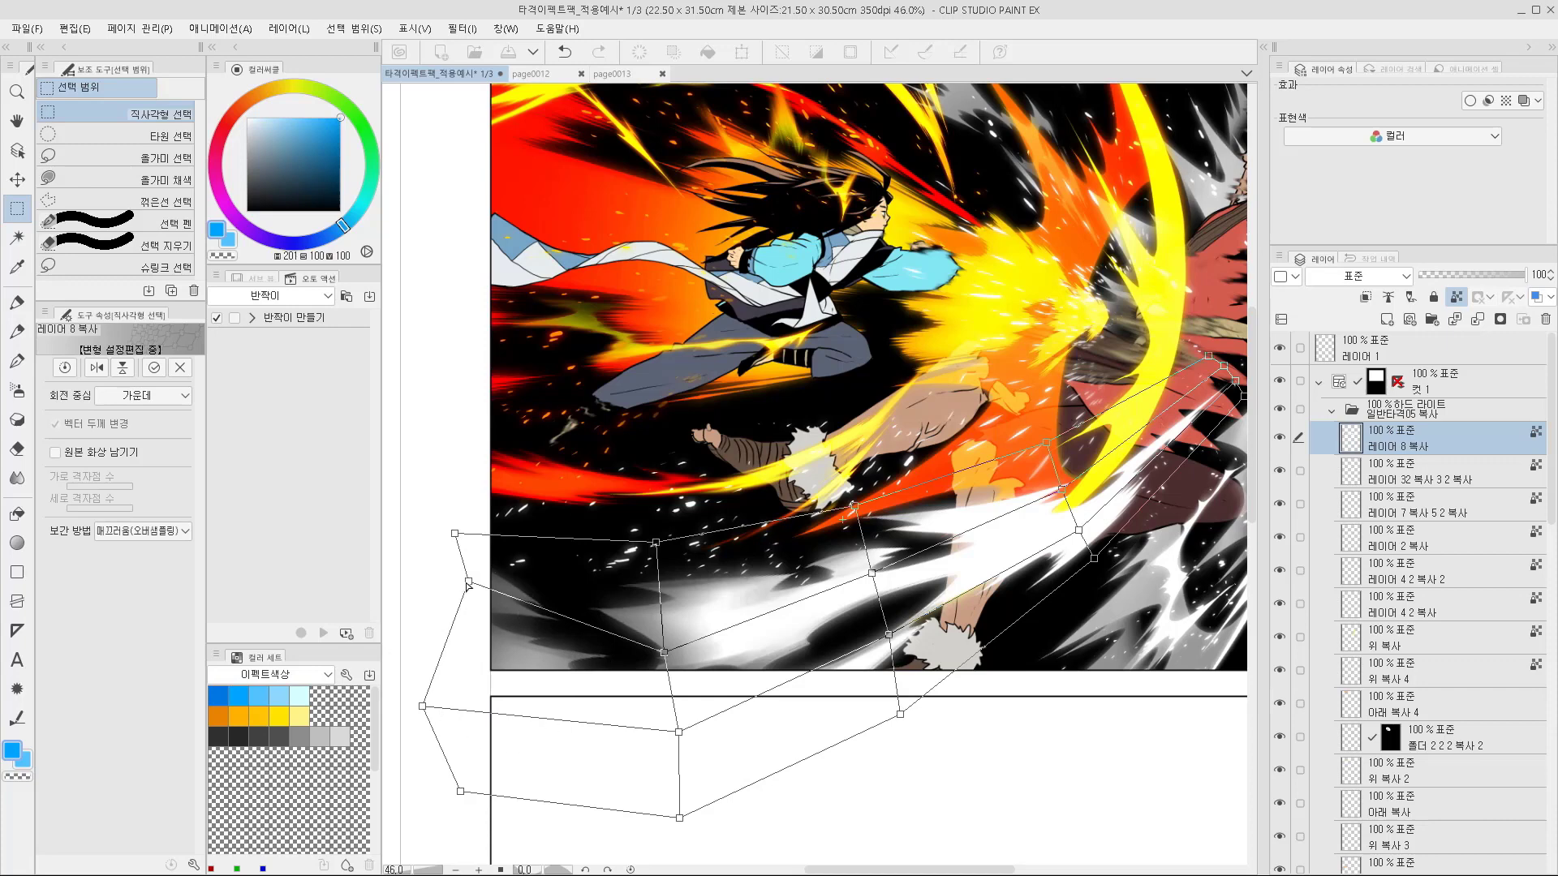
pyautogui.moveTo(468, 583); pyautogui.dragTo(430, 609)
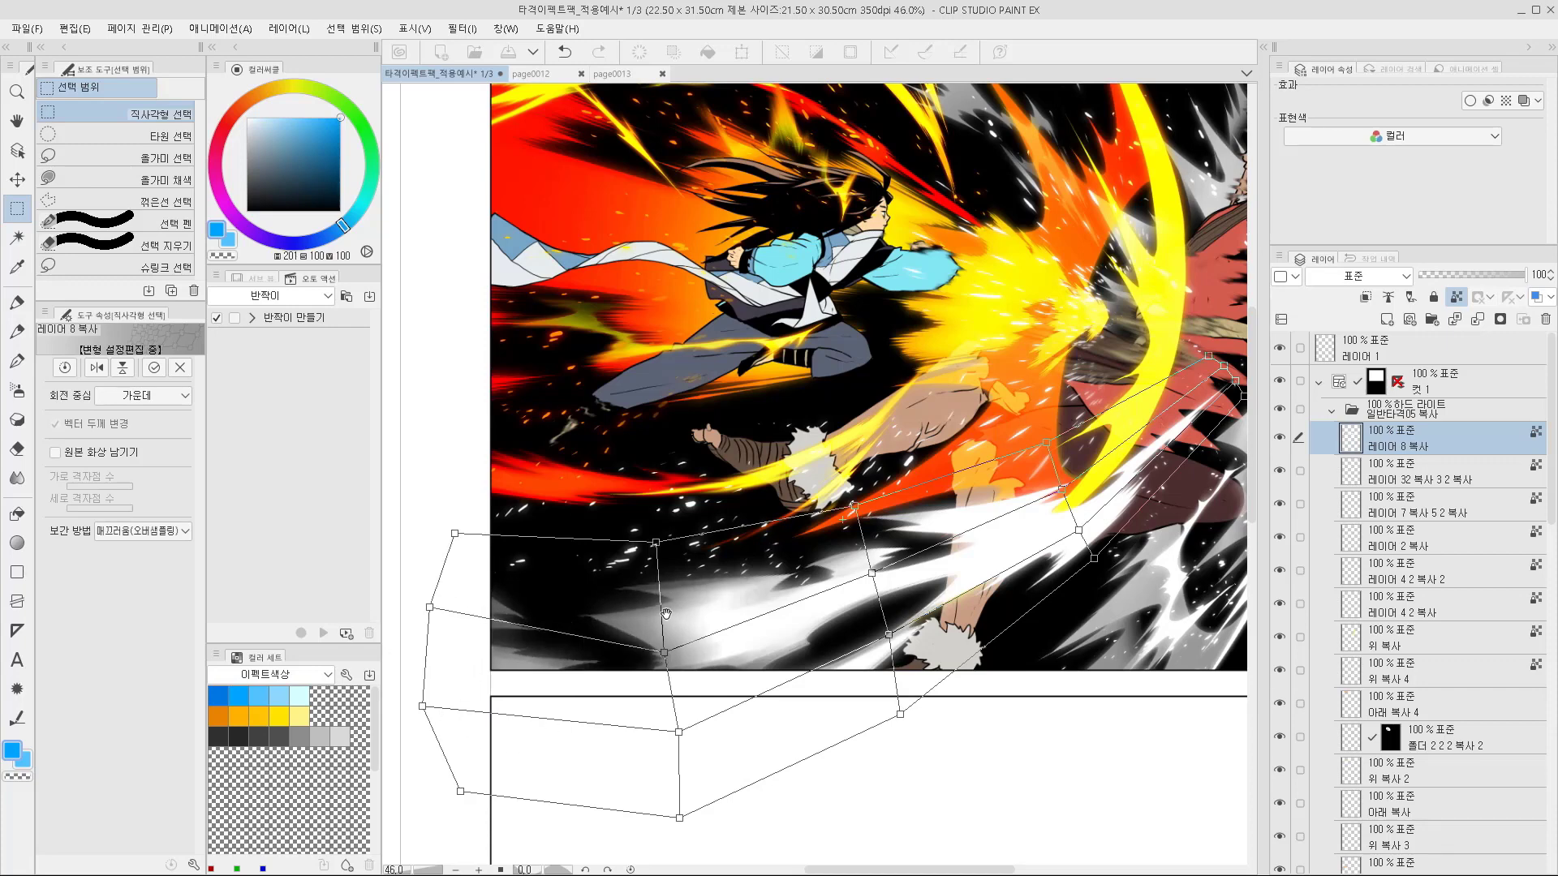
# Shift the mesh column beneath the yellow crescent up and to the right, steepening the flow line towards the struck fighter's clothing
pyautogui.moveTo(666, 613); pyautogui.dragTo(560, 682)
pyautogui.hotkey('ctrl', '-')
pyautogui.hotkey('ctrl', '-')
pyautogui.hotkey('ctrl', '+')
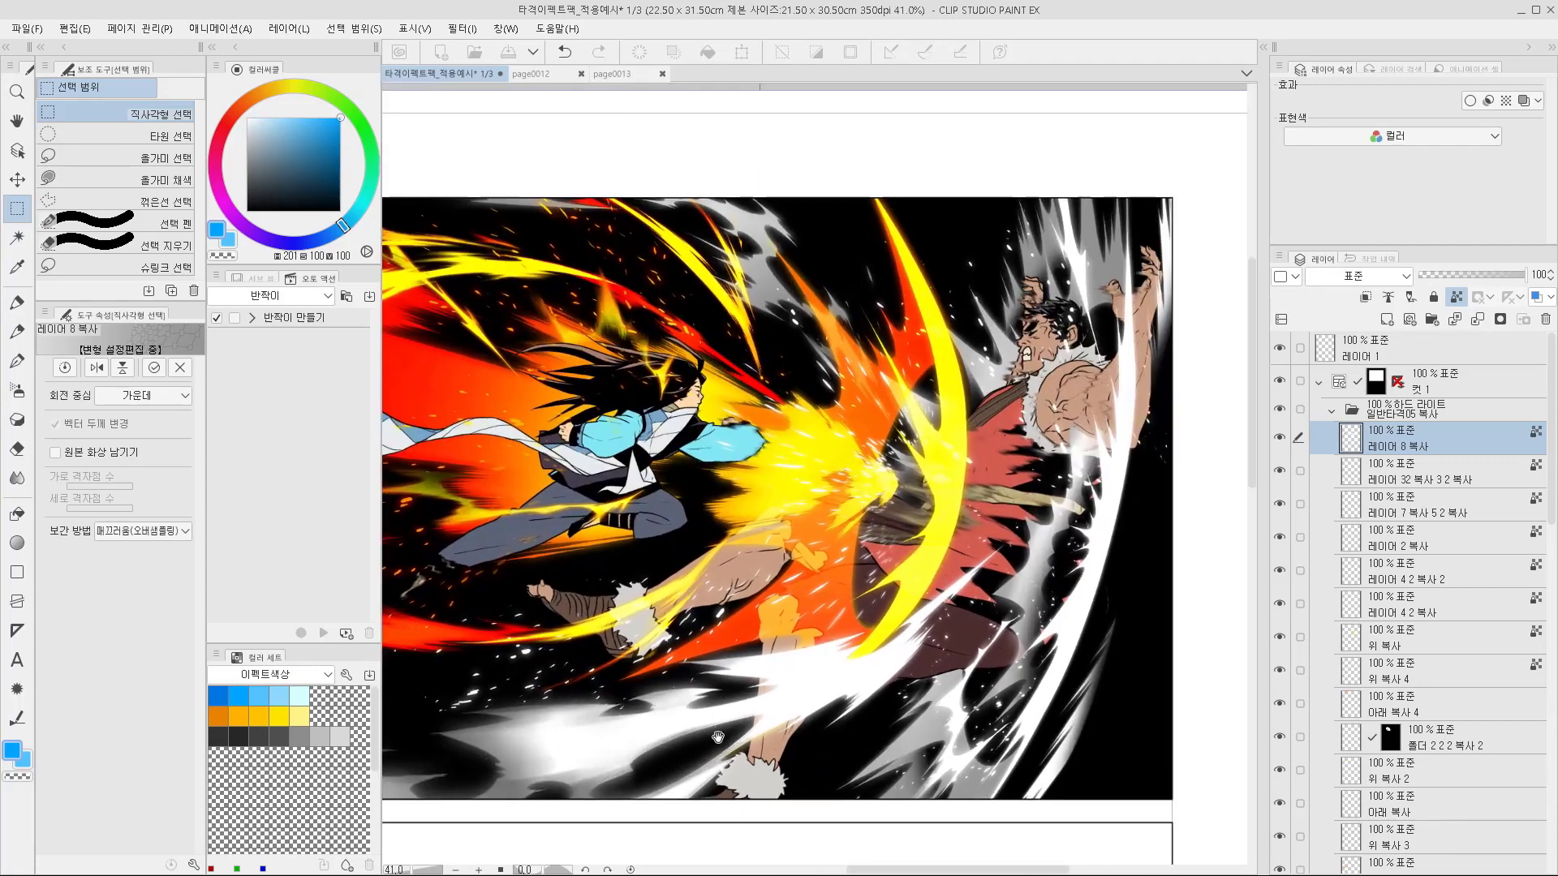
pyautogui.moveTo(819, 704); pyautogui.dragTo(921, 622)
pyautogui.press('Return')
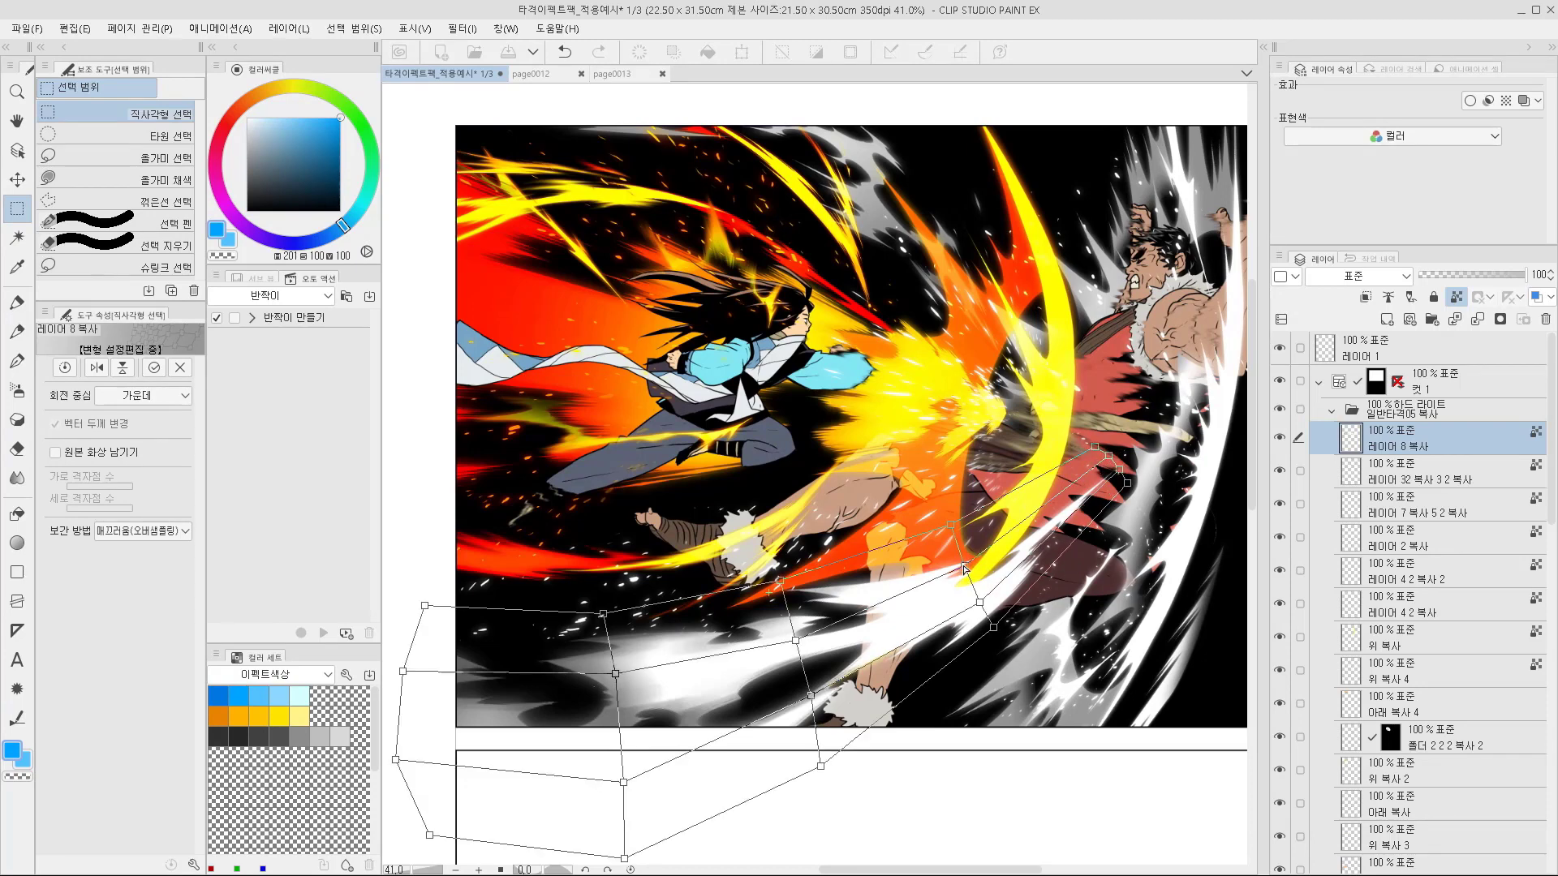
pyautogui.moveTo(964, 567); pyautogui.dragTo(1037, 497)
pyautogui.moveTo(980, 603); pyautogui.dragTo(1067, 540)
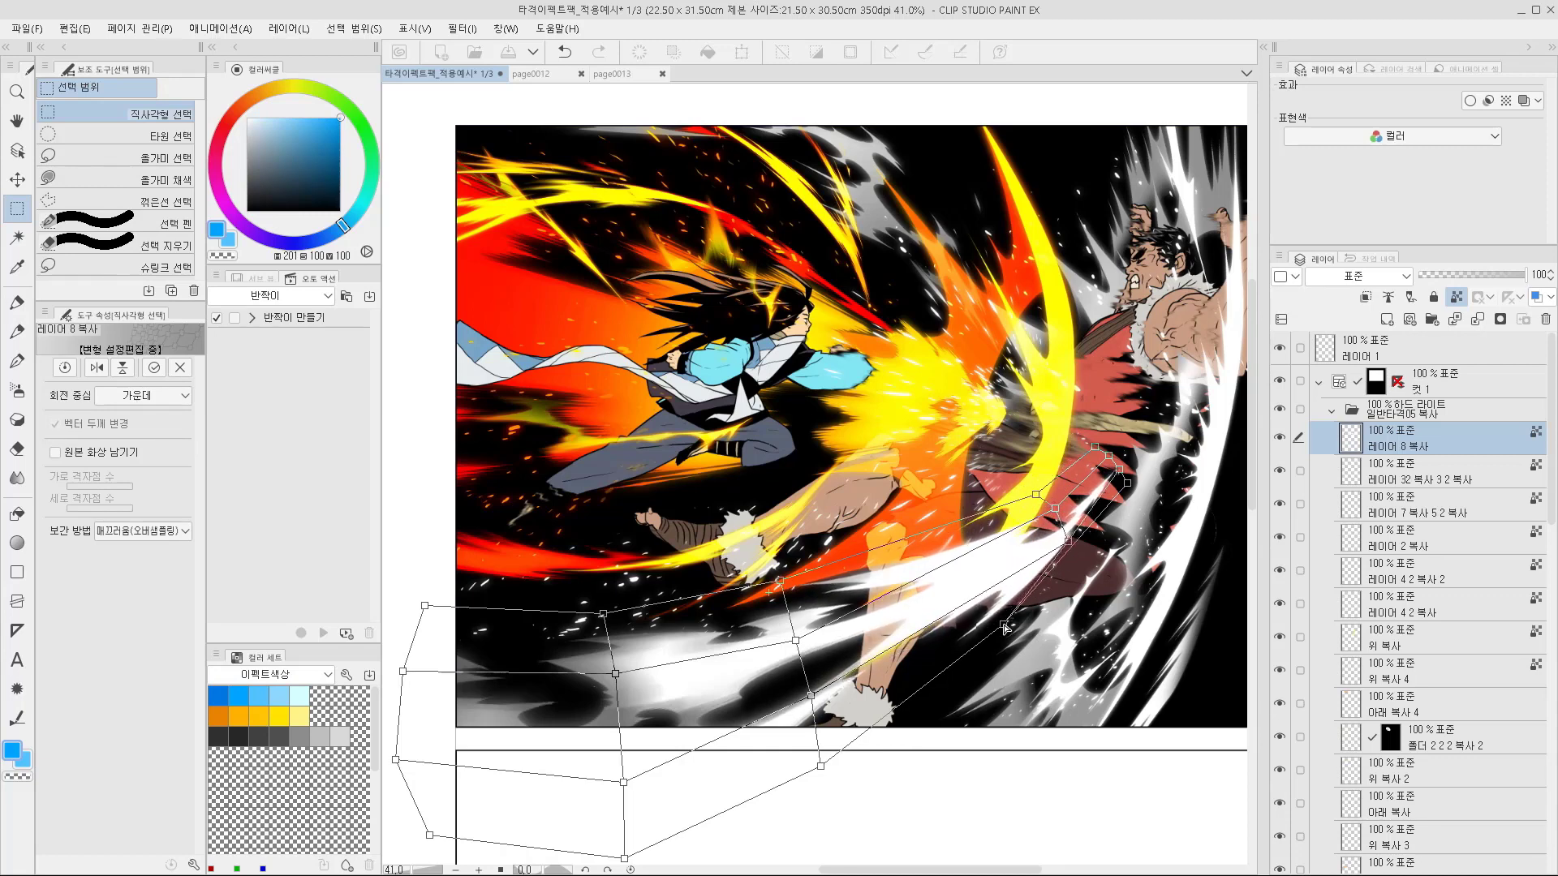
pyautogui.press('Return')
pyautogui.moveTo(1024, 515); pyautogui.dragTo(1054, 534)
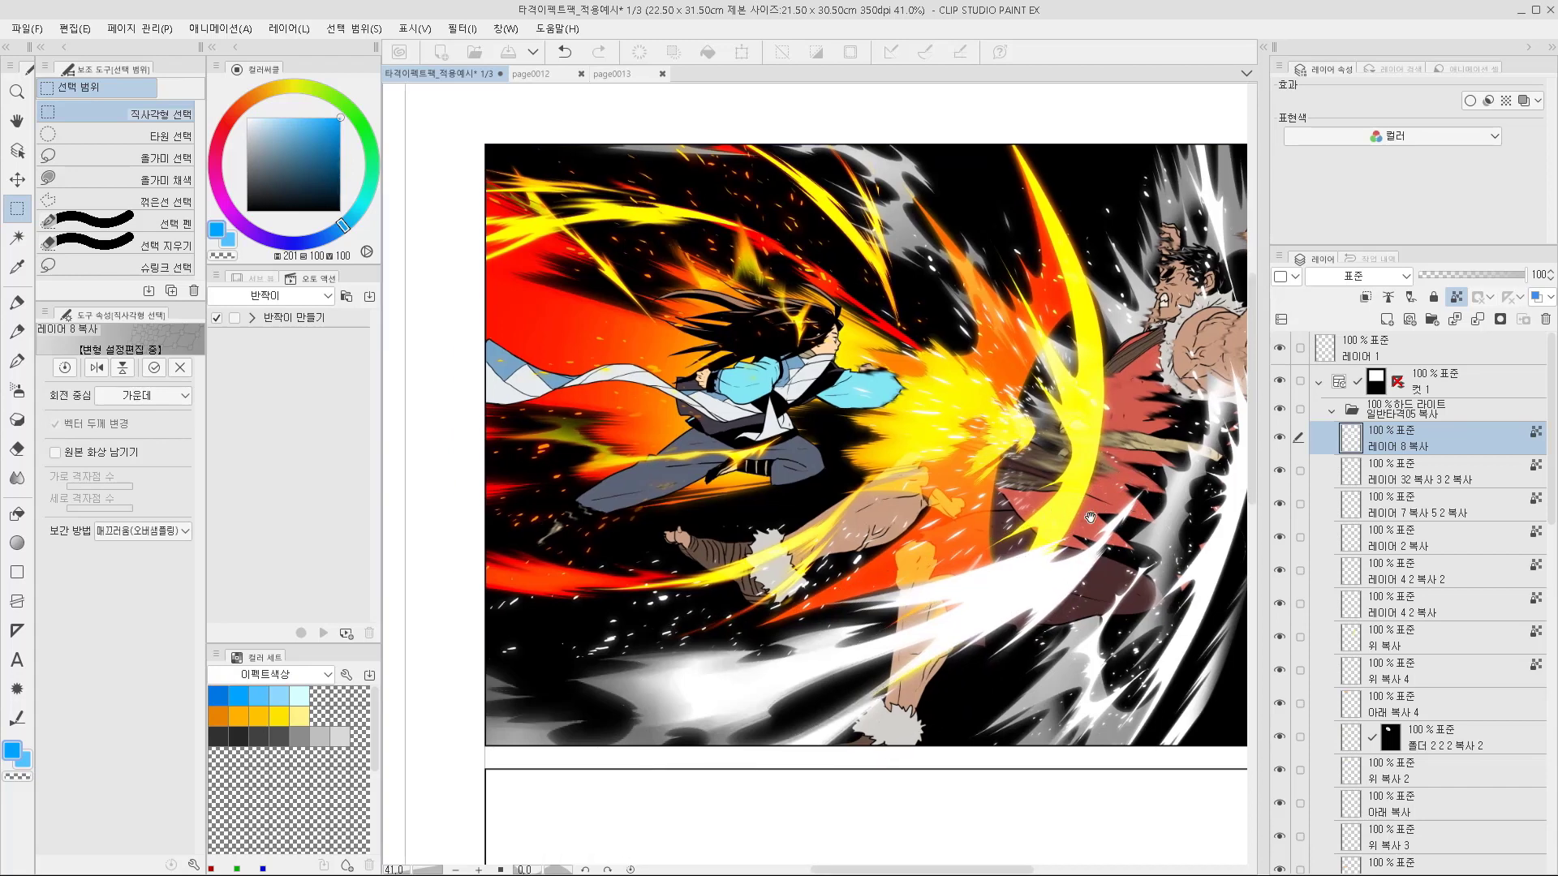
pyautogui.scroll(-1, 874, 707)
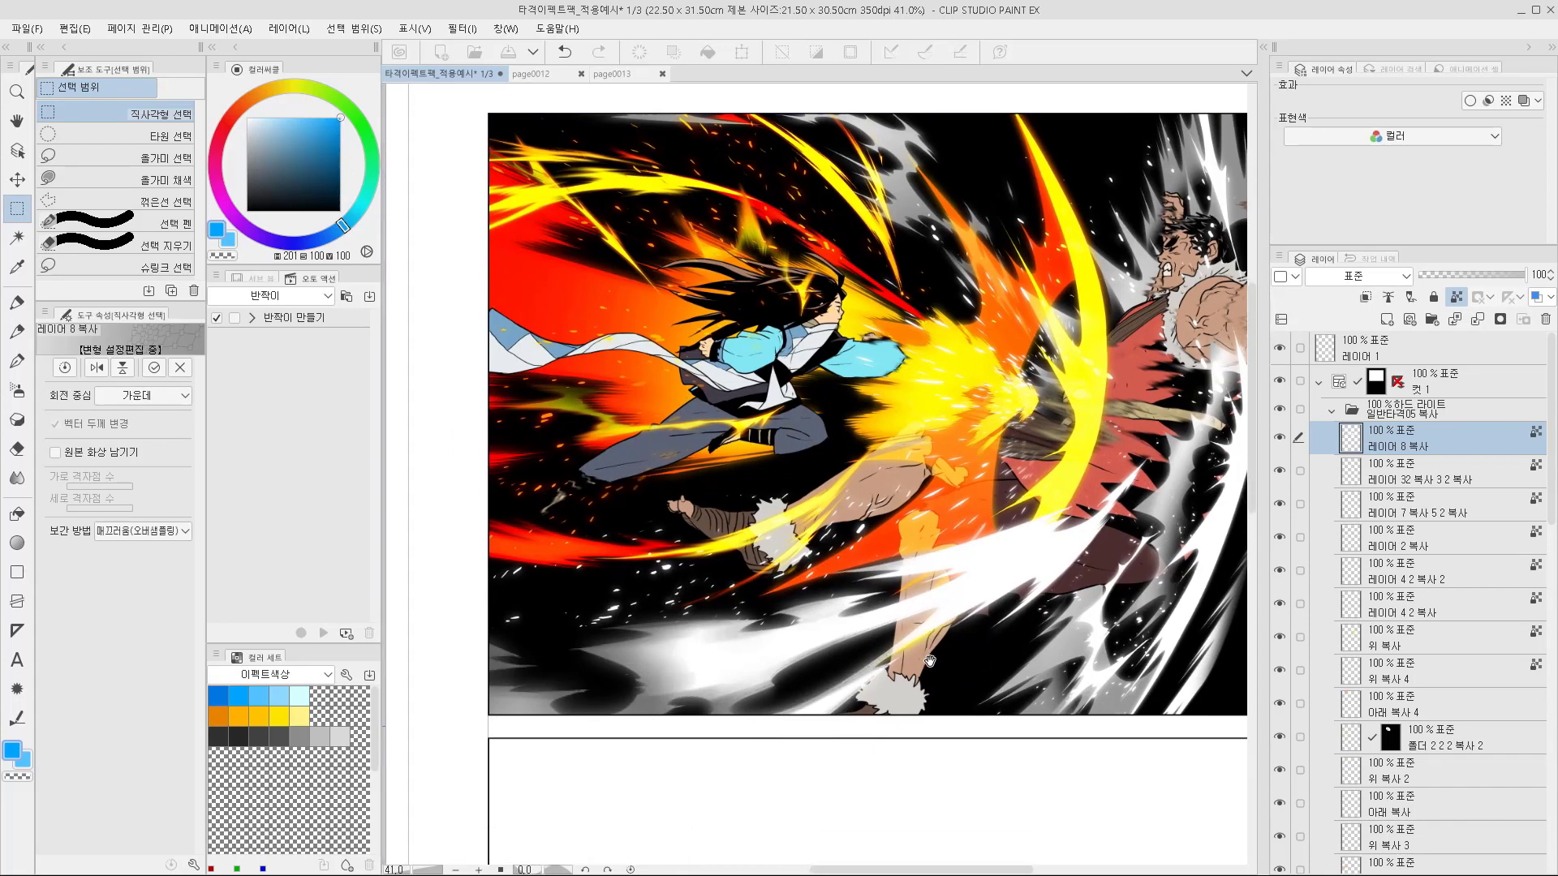
pyautogui.moveTo(1038, 611); pyautogui.dragTo(1090, 577)
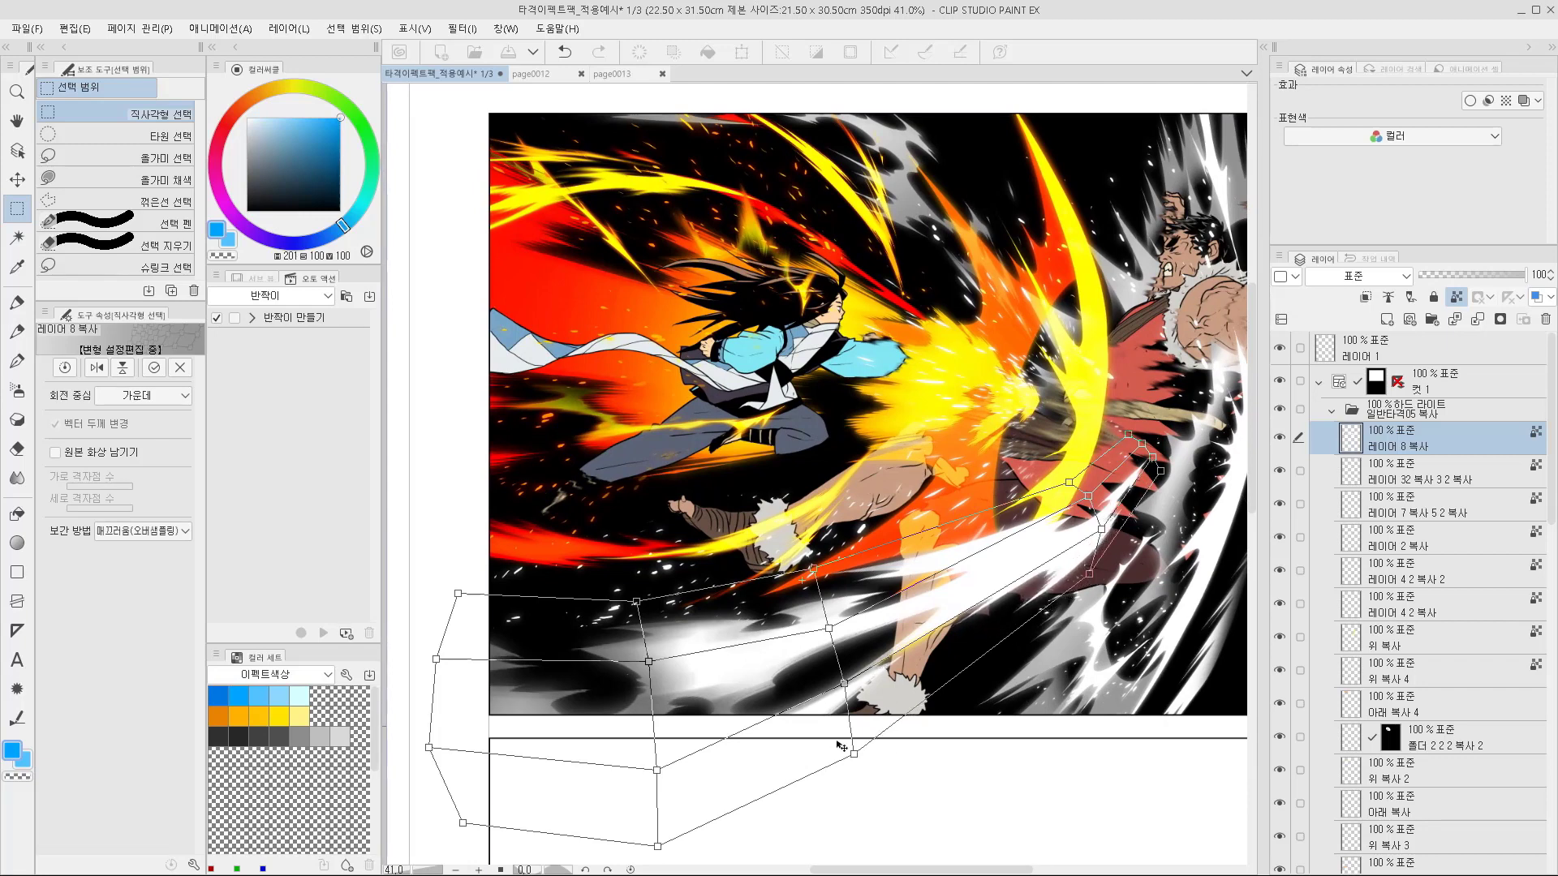
# Pull the middle mesh column lower around the furry ankle and shift its inner point right to round the flow line's arc
pyautogui.moveTo(855, 755); pyautogui.dragTo(877, 803)
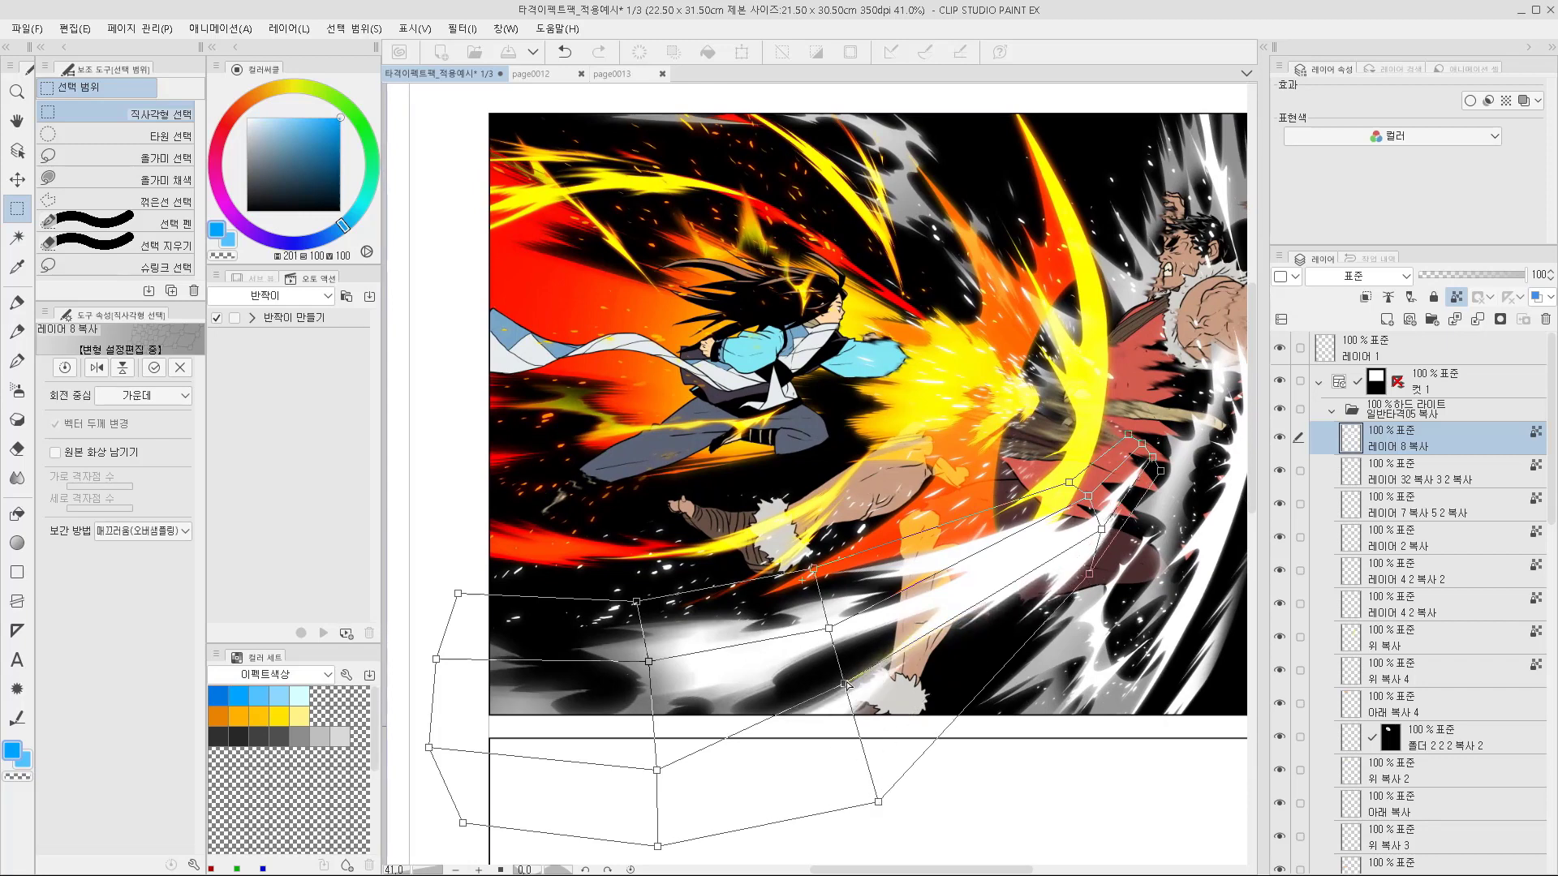
pyautogui.moveTo(845, 683); pyautogui.dragTo(861, 718)
pyautogui.moveTo(828, 628); pyautogui.dragTo(842, 675)
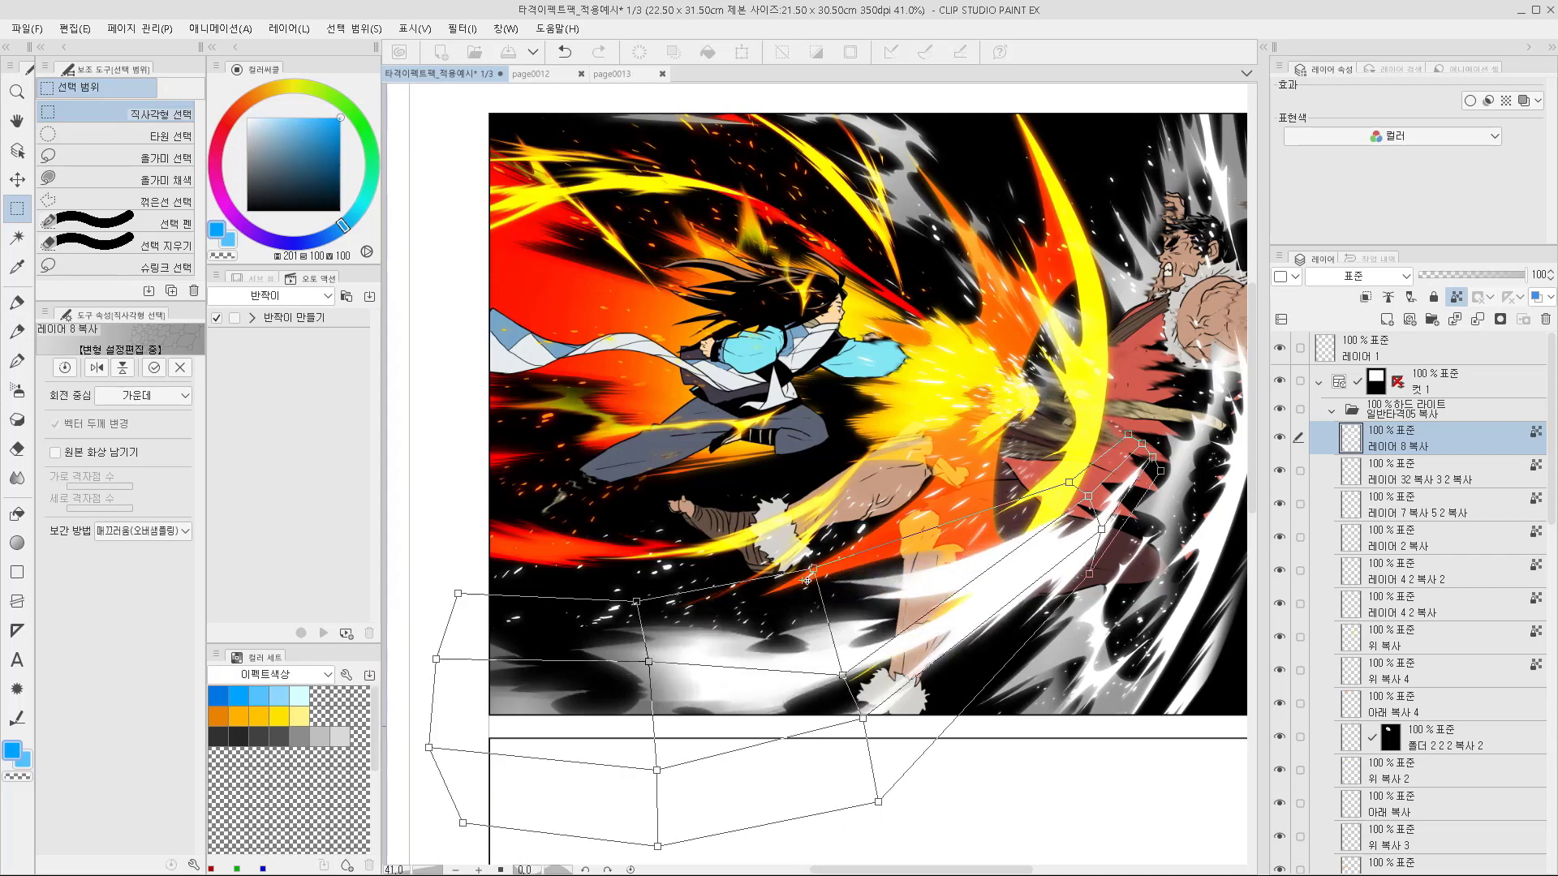
pyautogui.moveTo(814, 569); pyautogui.dragTo(815, 607)
pyautogui.moveTo(812, 661)
pyautogui.mouseDown()
pyautogui.moveTo(760, 683)
pyautogui.moveTo(829, 662)
pyautogui.mouseUp()
pyautogui.press('space')
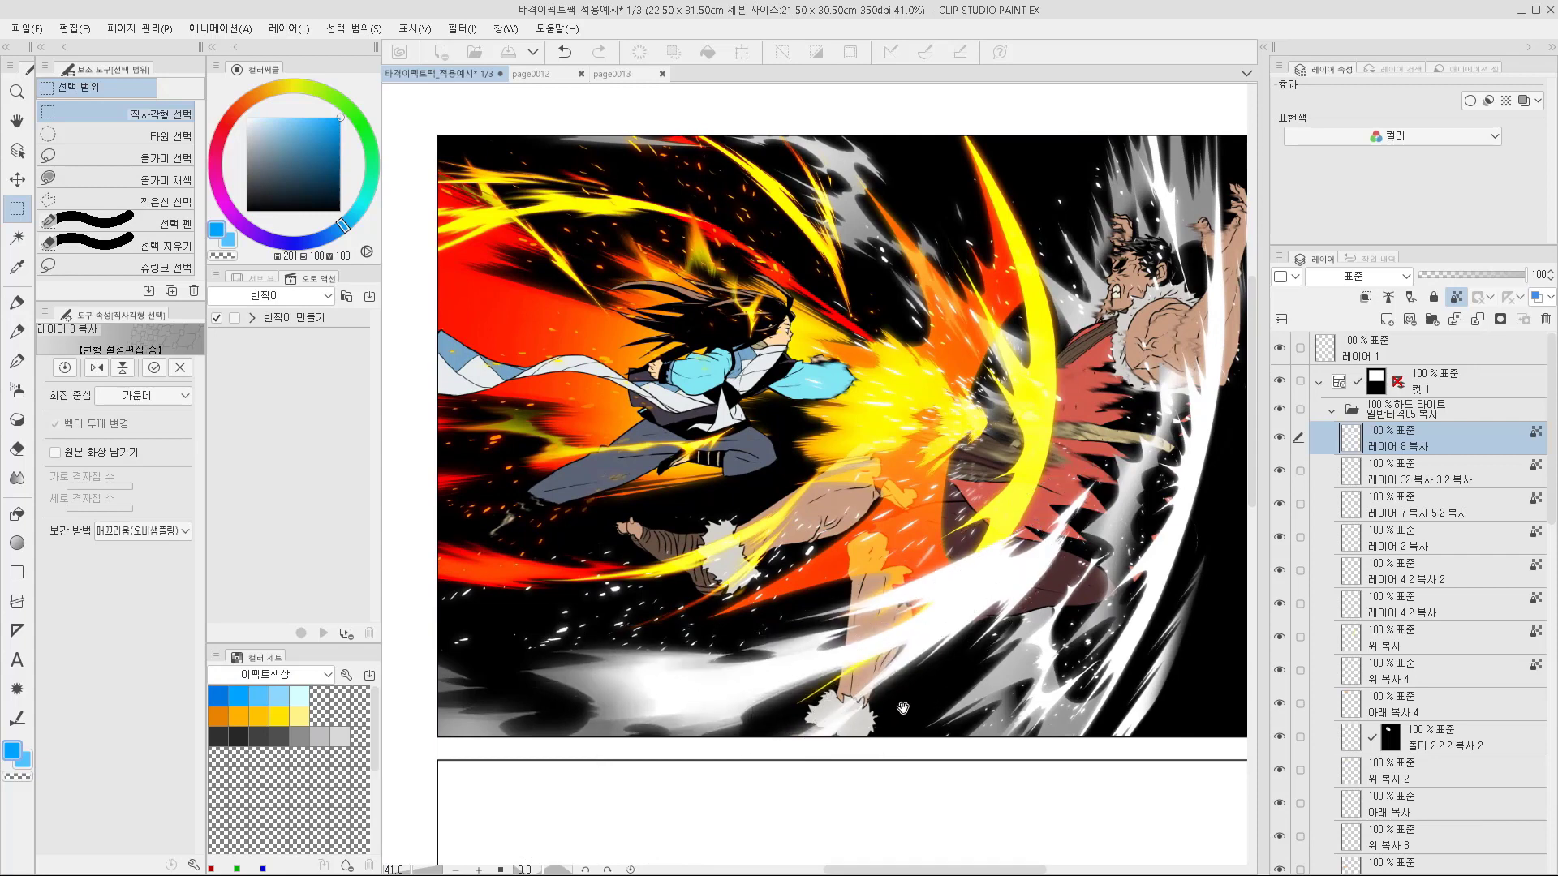
# Nudge the inner mesh point at the shin slightly down and to the right, and apply the mesh transformation
pyautogui.moveTo(976, 622); pyautogui.dragTo(1044, 535)
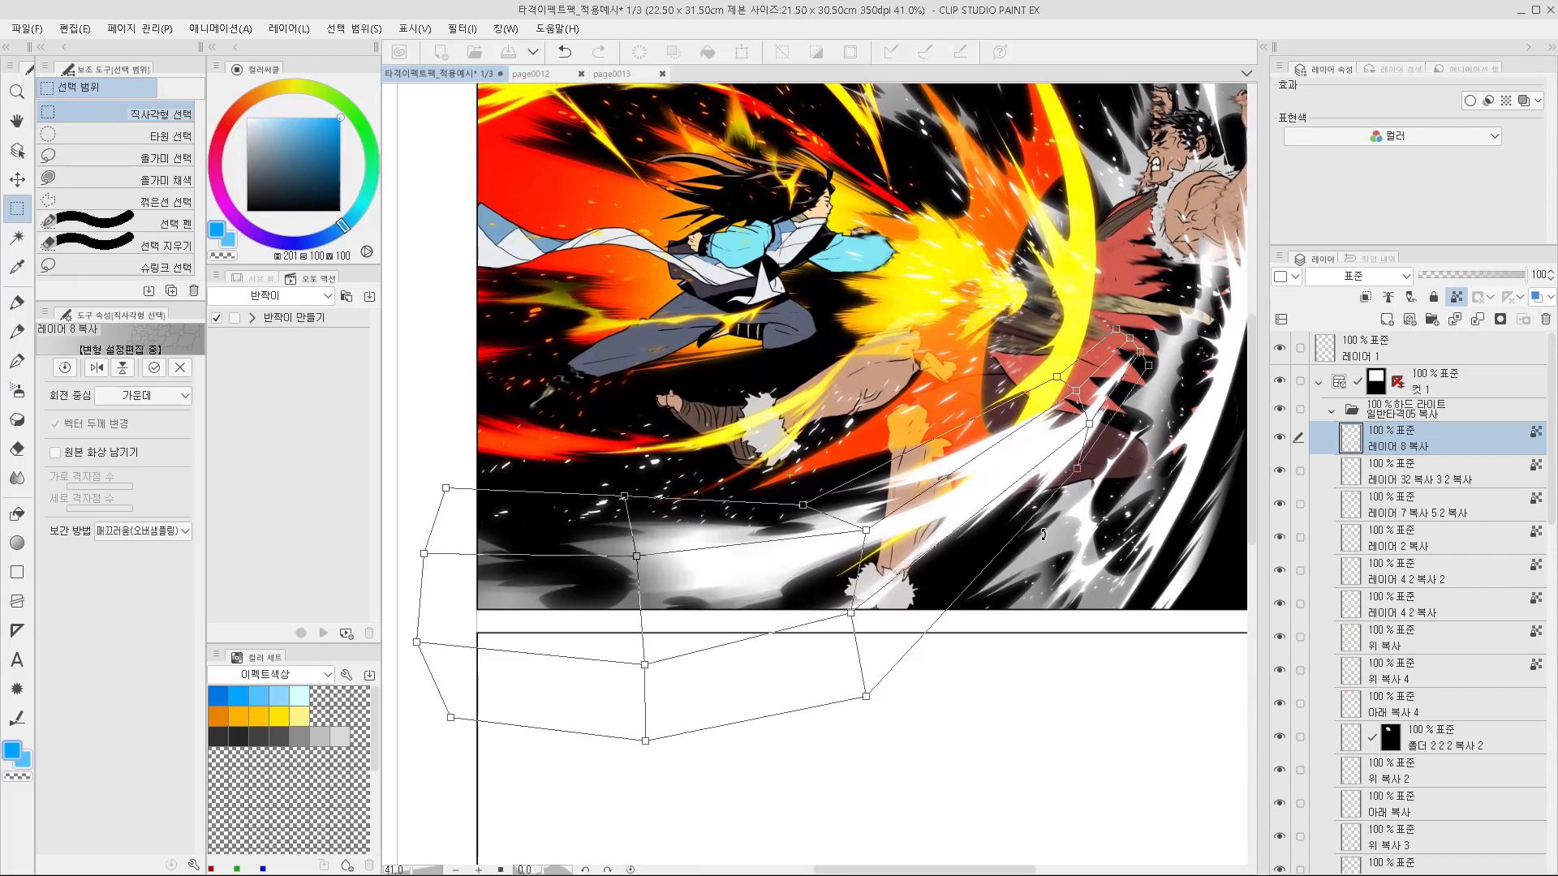
pyautogui.scroll(3, 1039, 548)
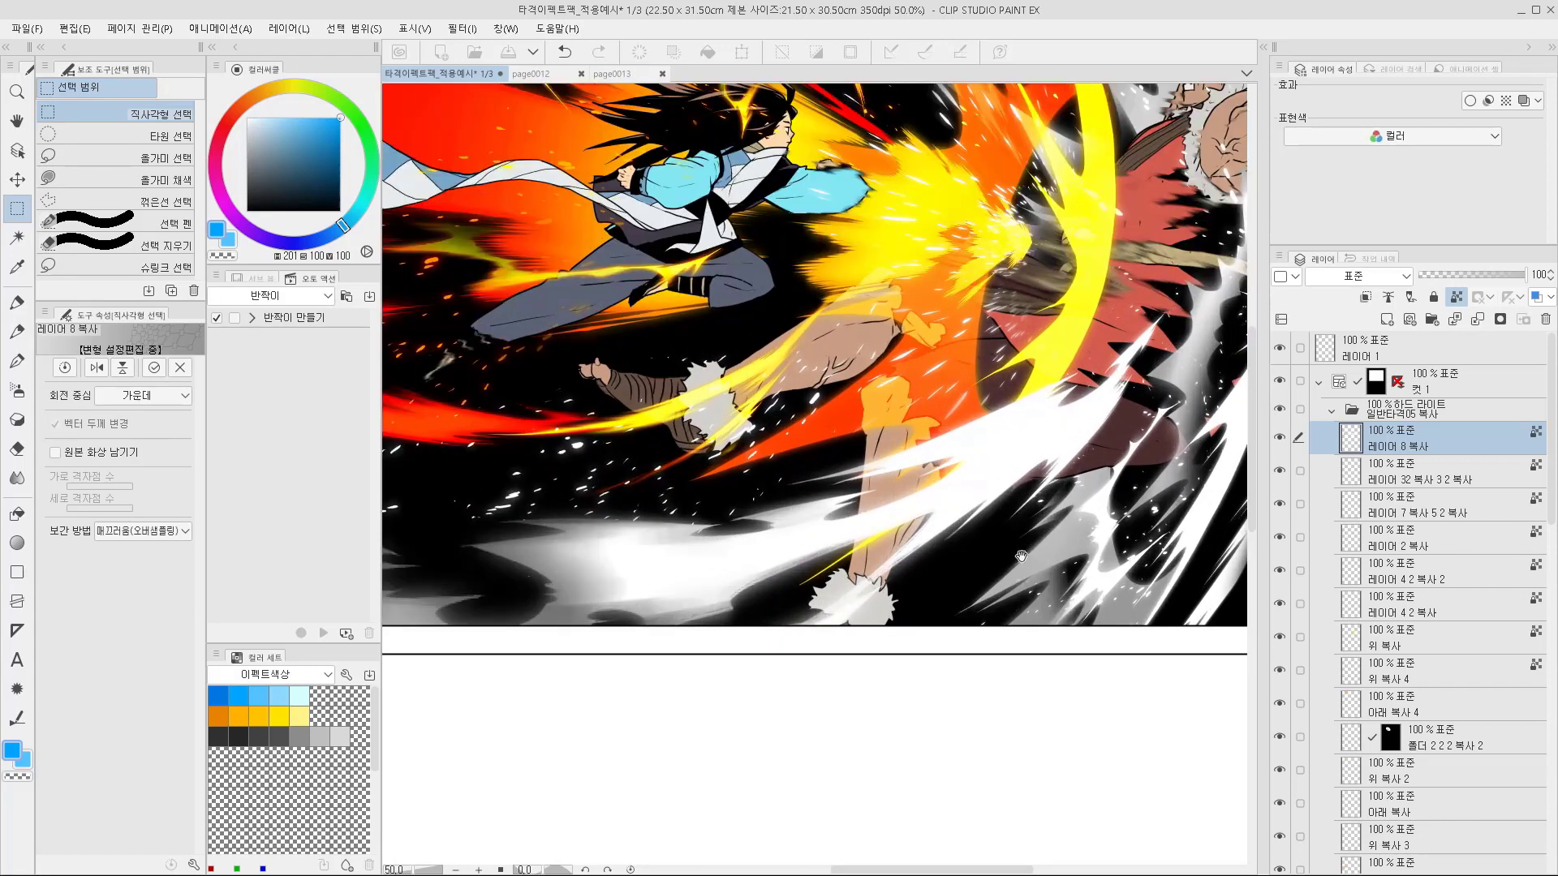
pyautogui.moveTo(1041, 525); pyautogui.dragTo(1069, 528)
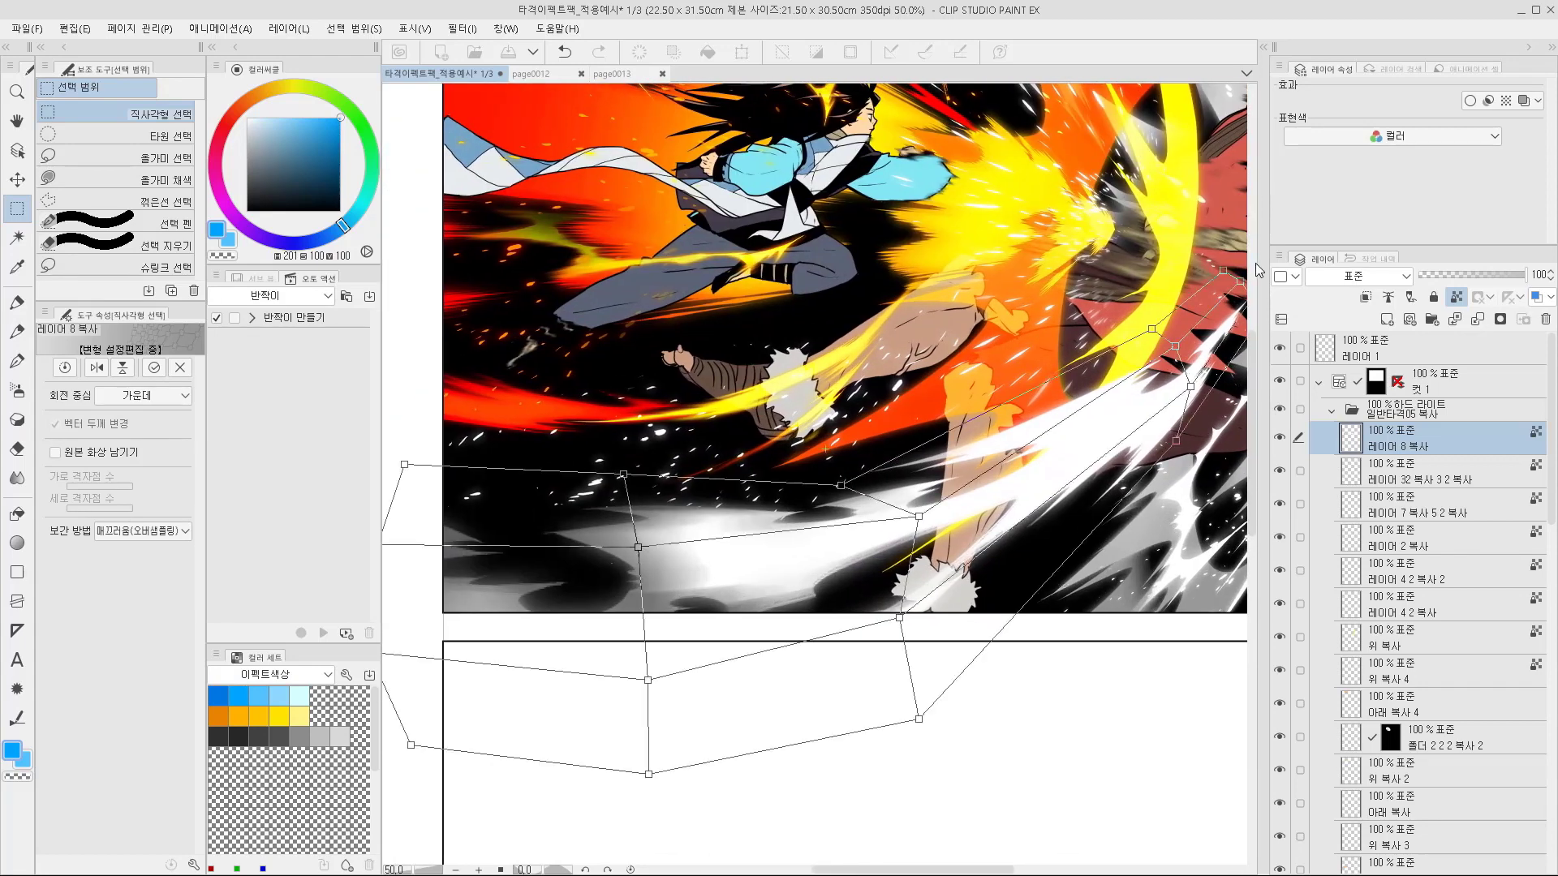
pyautogui.scroll(-2, 1175, 389)
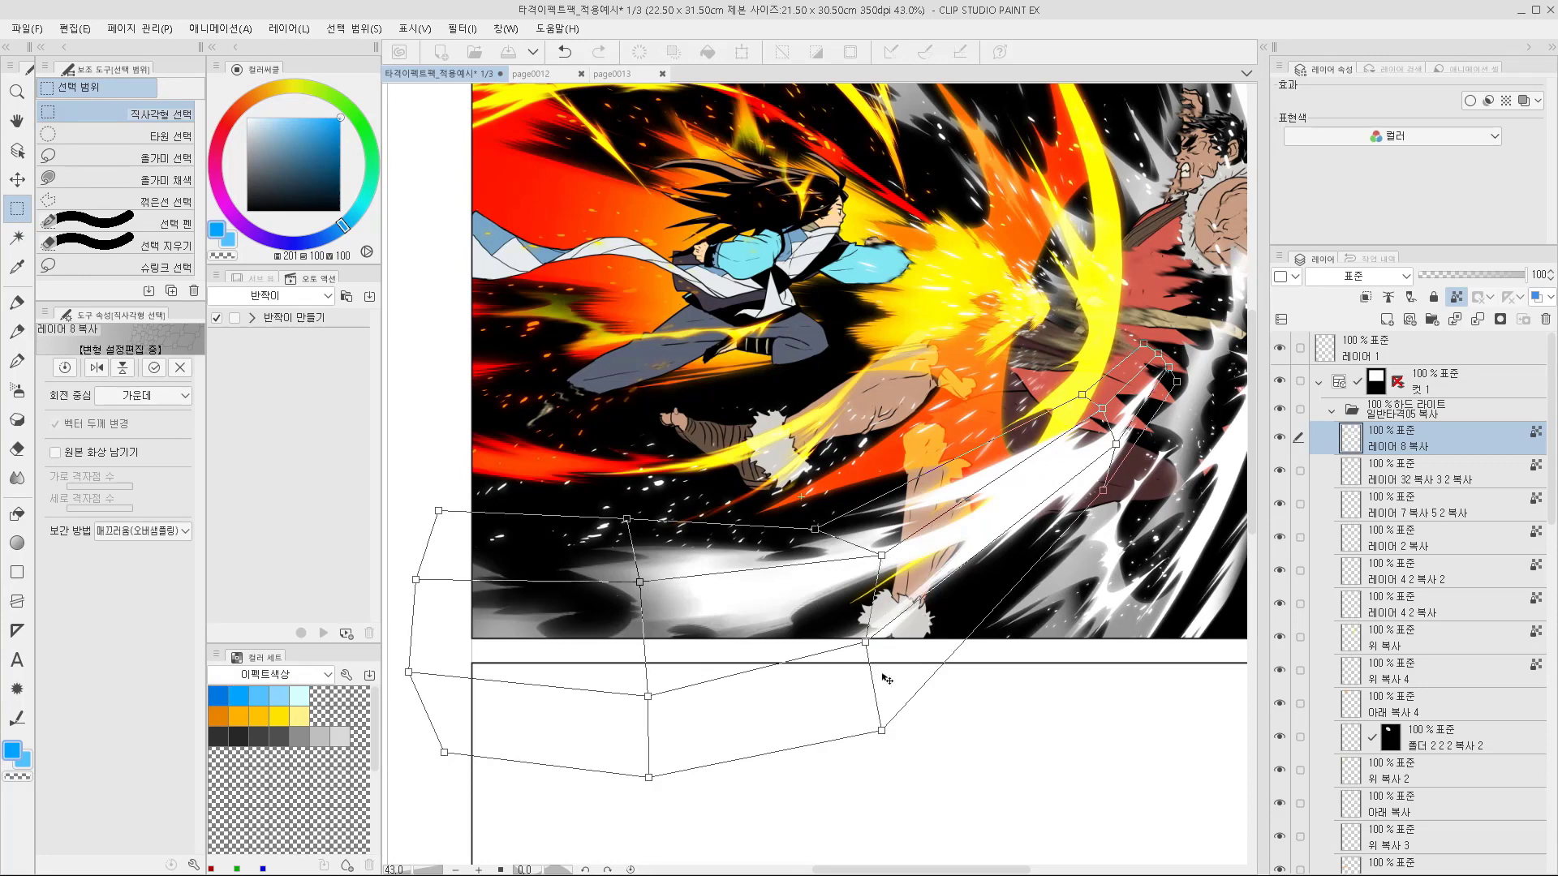
pyautogui.moveTo(881, 556)
pyautogui.mouseDown()
pyautogui.moveTo(756, 620)
pyautogui.moveTo(998, 514)
pyautogui.moveTo(890, 568)
pyautogui.mouseUp()
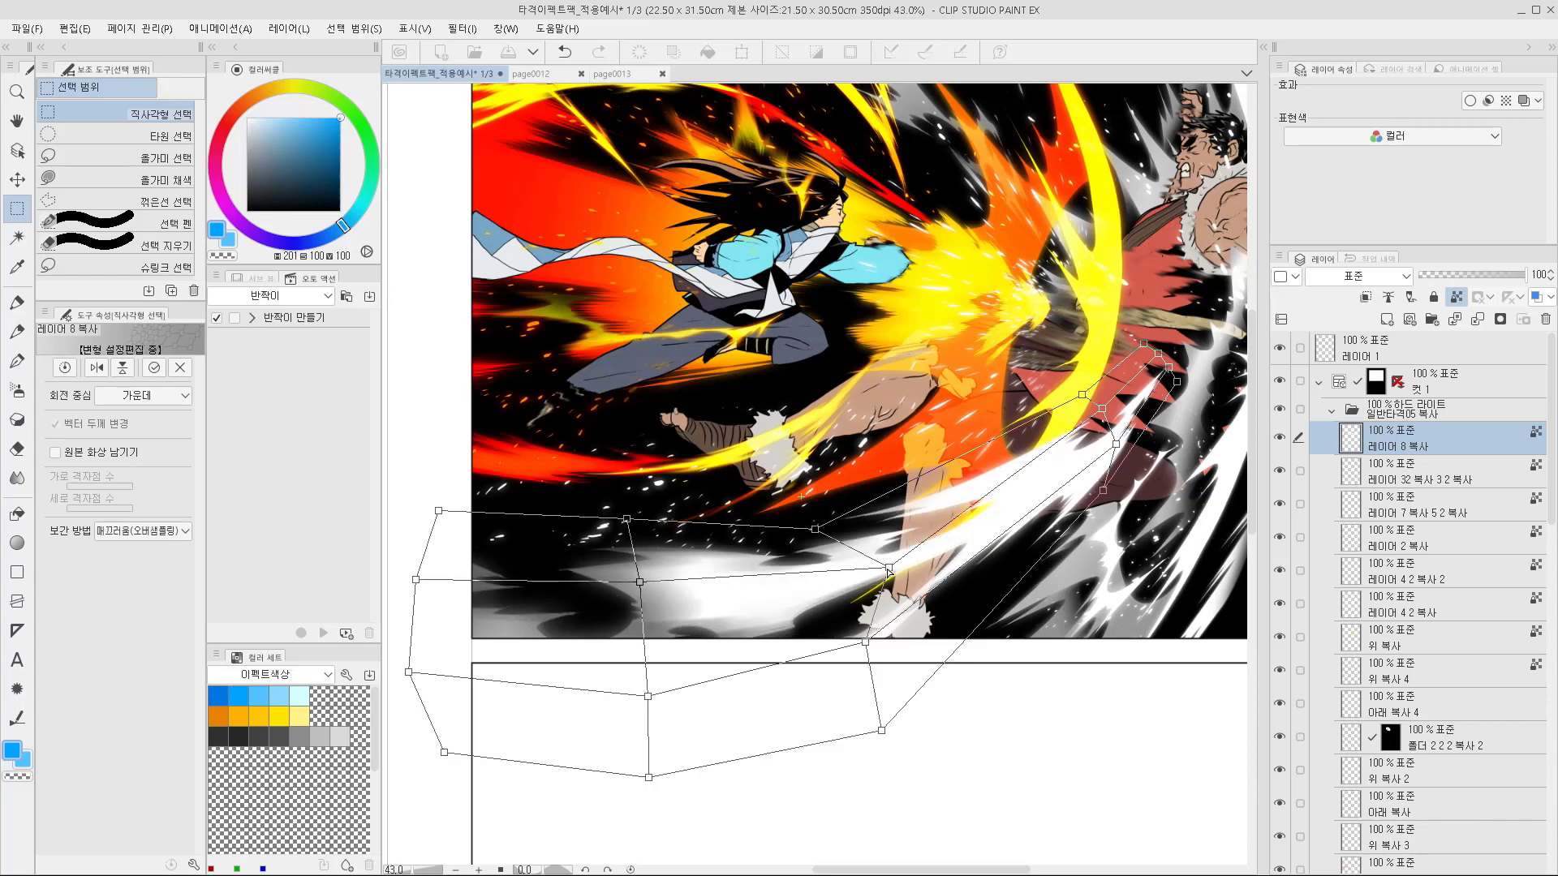
pyautogui.press('Return')
# Fade the white flow line over the legs and along the panel's lower edge with the large soft eraser
pyautogui.moveTo(1013, 487); pyautogui.dragTo(965, 626)
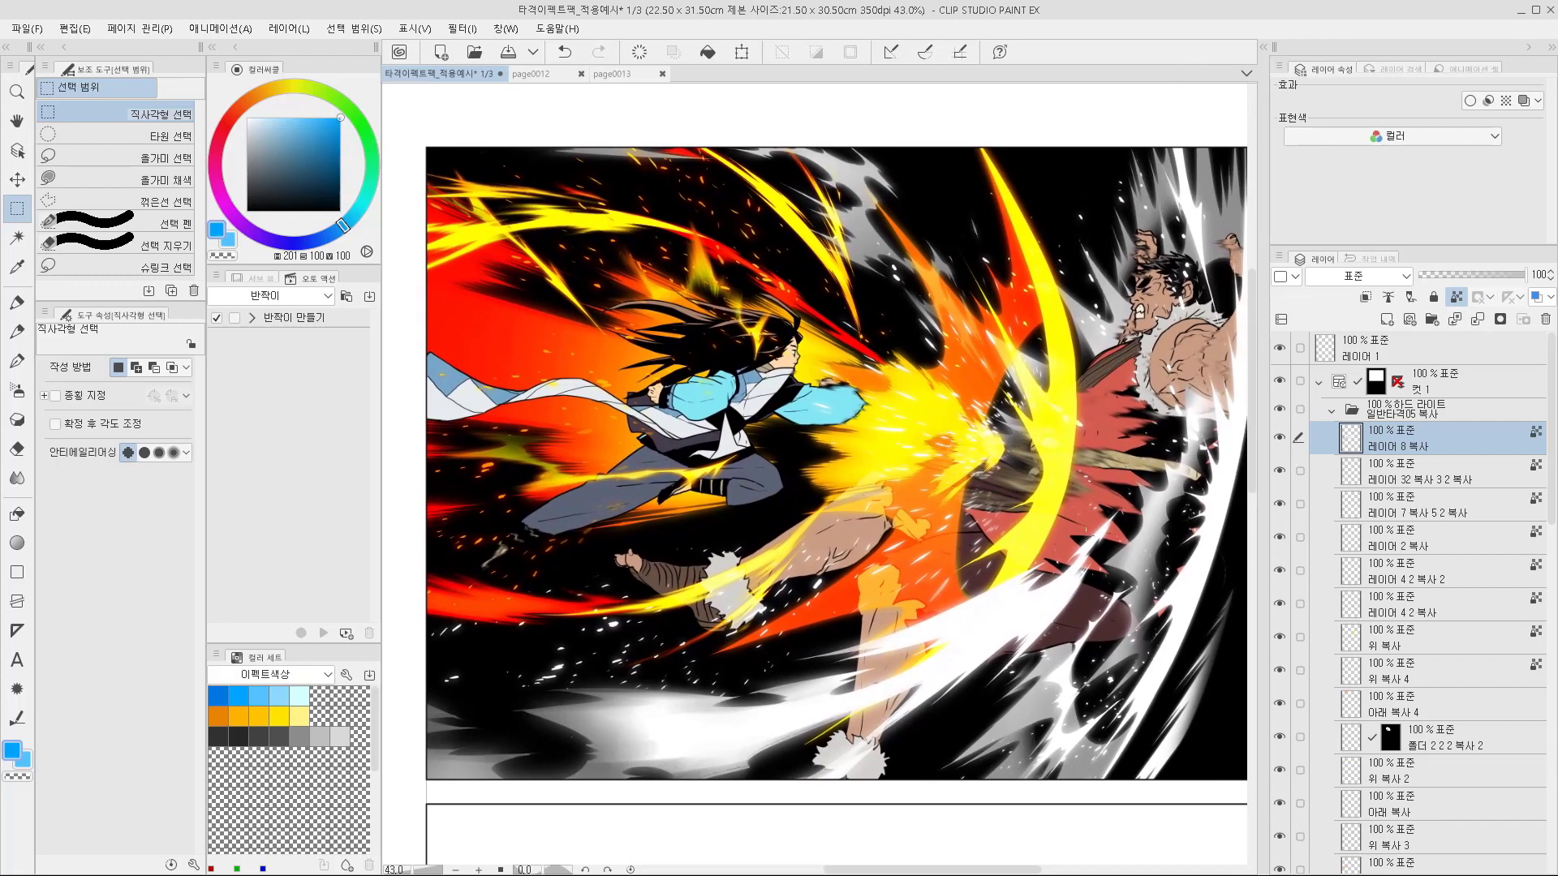
pyautogui.press('e')
pyautogui.moveTo(1026, 713); pyautogui.dragTo(1031, 676)
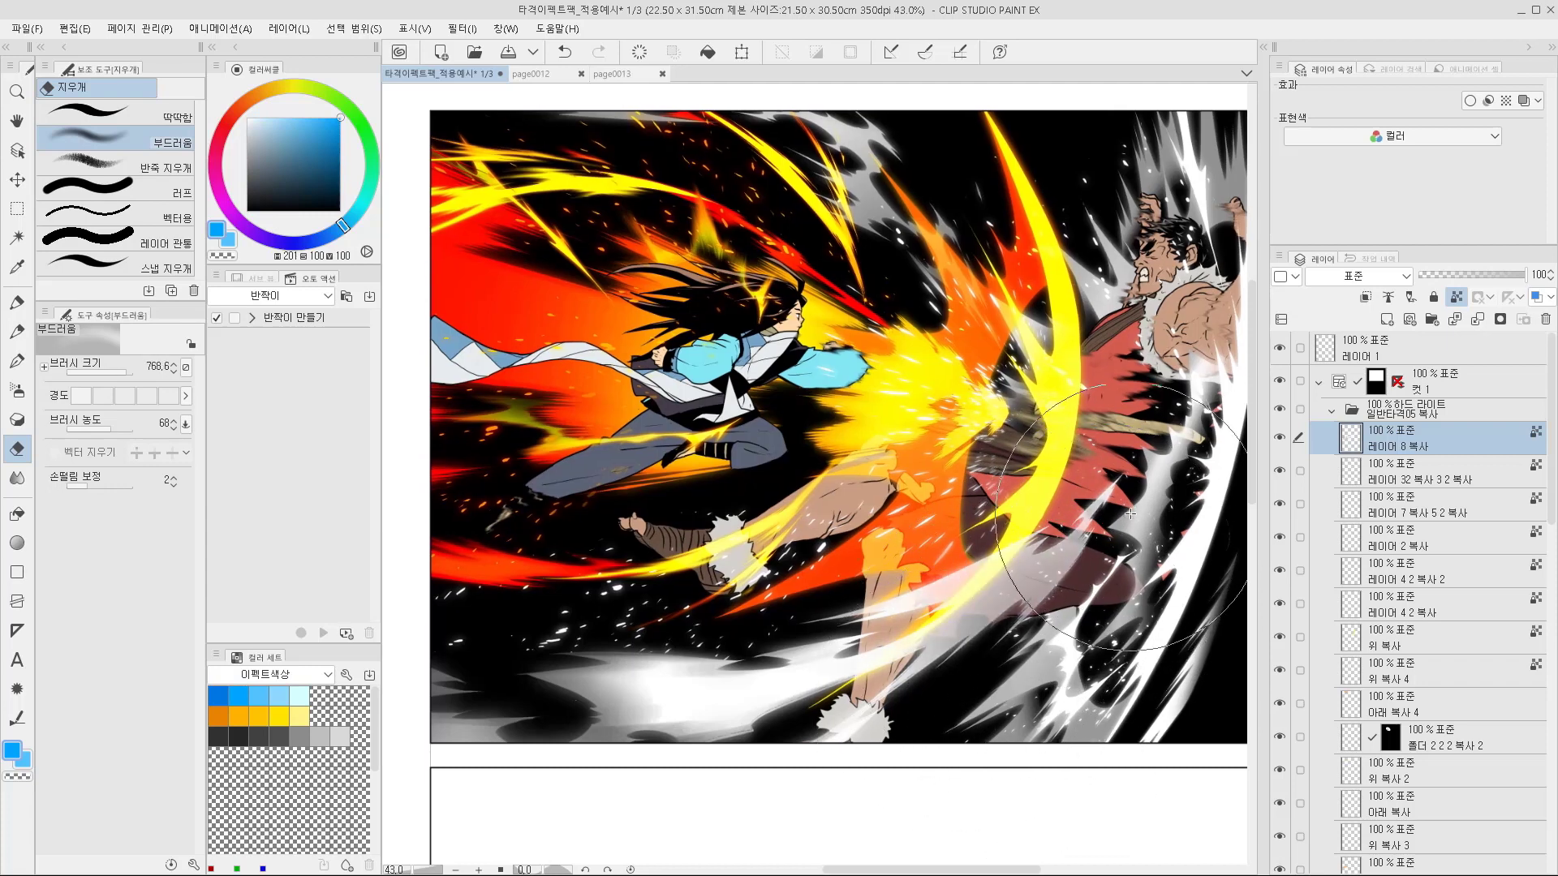
pyautogui.moveTo(889, 713)
pyautogui.mouseDown()
pyautogui.moveTo(699, 782)
pyautogui.moveTo(691, 771)
pyautogui.mouseUp()
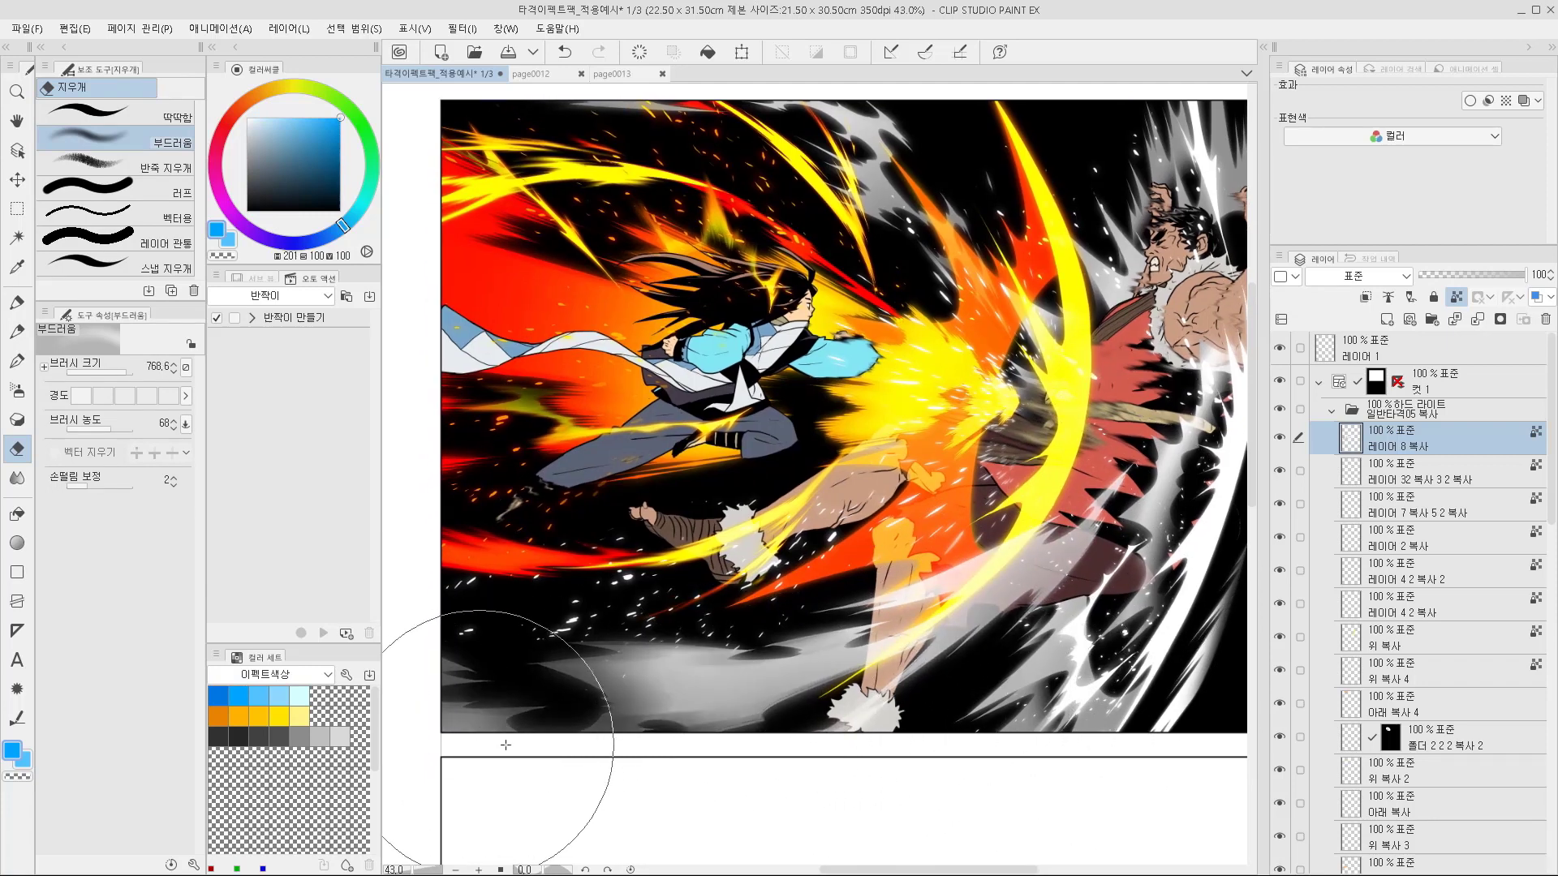
pyautogui.moveTo(1140, 483)
pyautogui.mouseDown()
pyautogui.moveTo(1156, 446)
pyautogui.moveTo(1152, 479)
pyautogui.mouseUp()
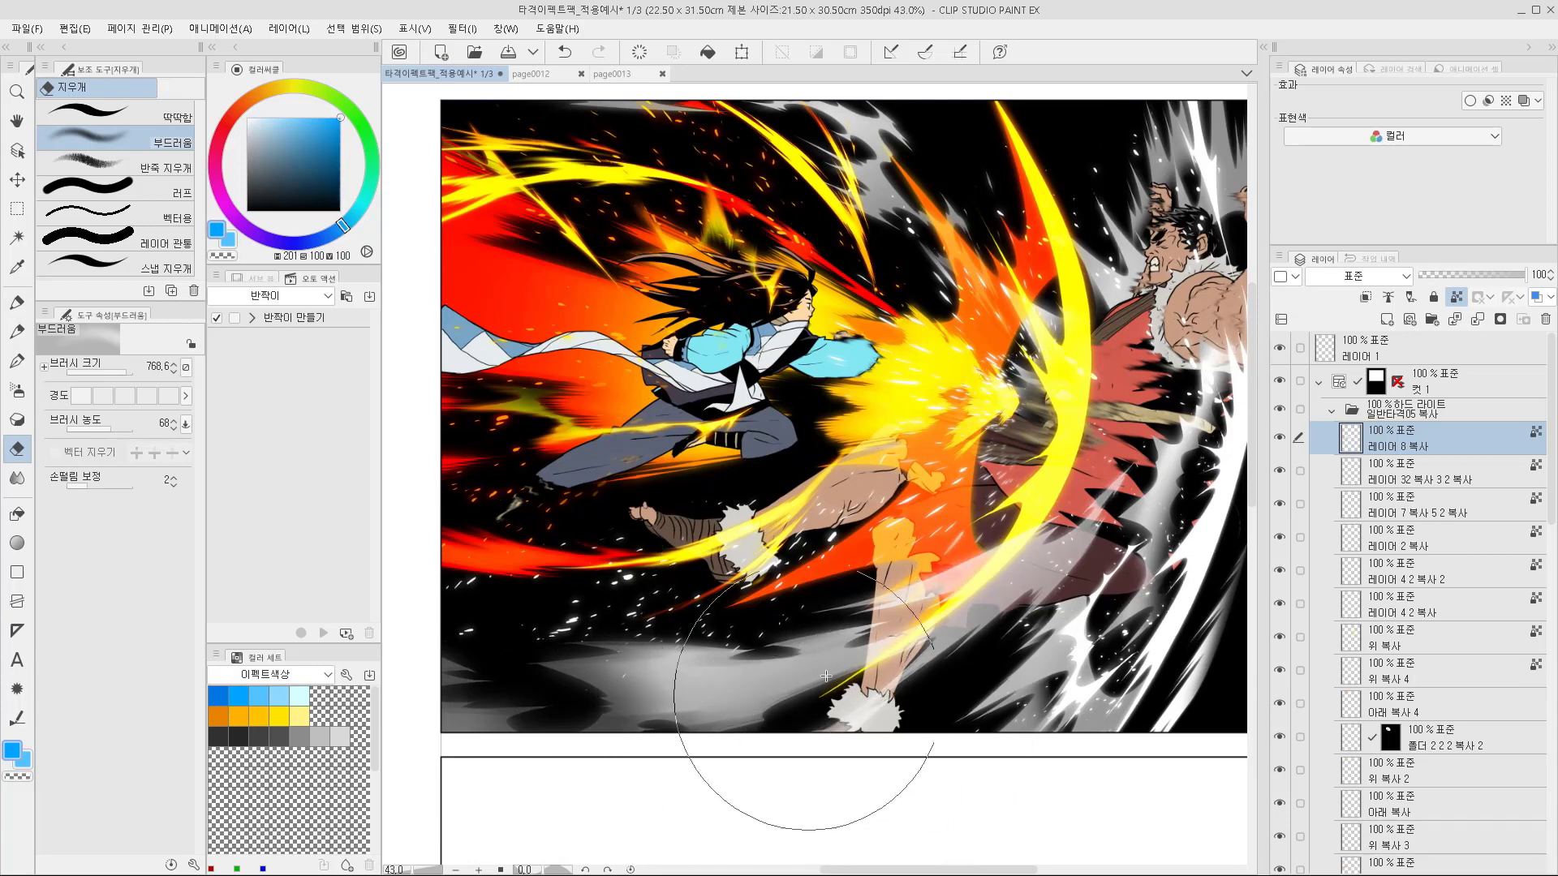
pyautogui.moveTo(1098, 531); pyautogui.dragTo(1056, 557)
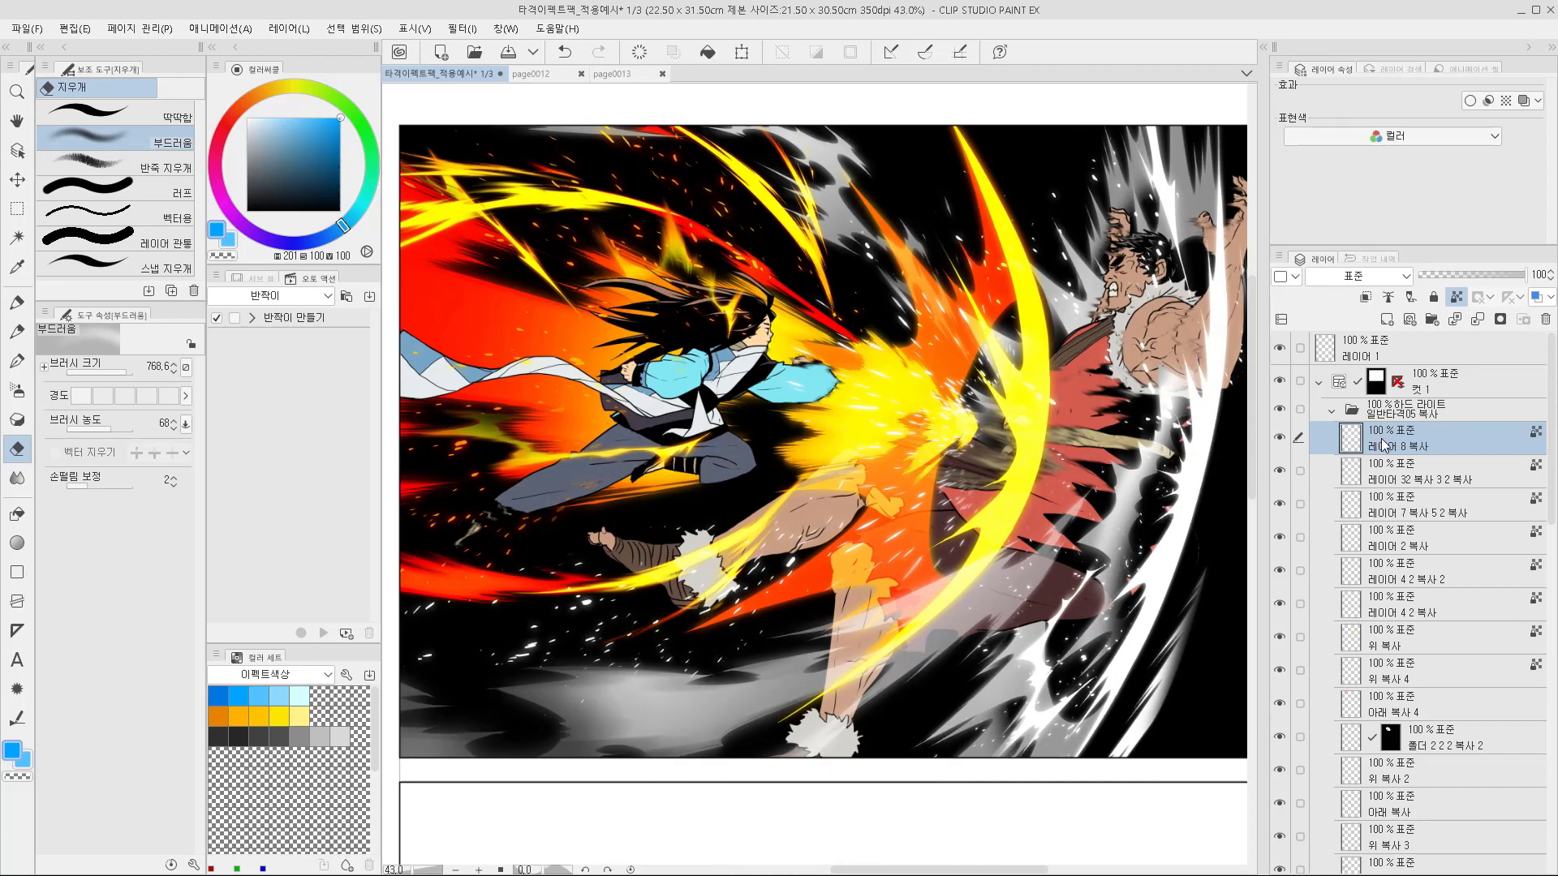
pyautogui.moveTo(1110, 495); pyautogui.dragTo(1059, 523)
# Select the hard-light effect folder and examine the blended effects around the impact burst and fighters, close up and across the whole panel
pyautogui.click(1428, 412)
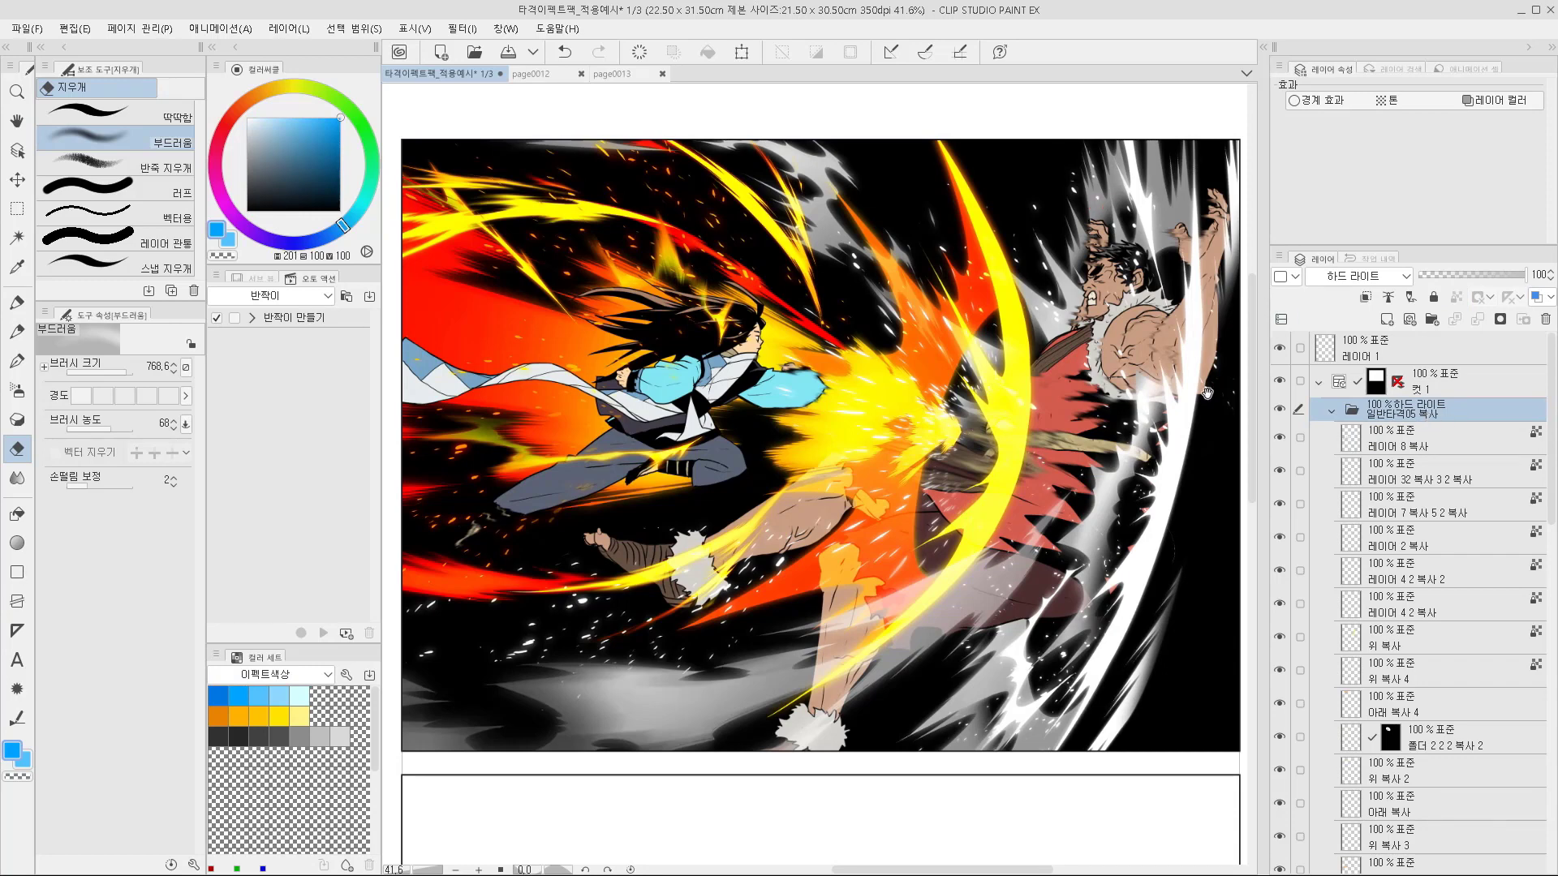
pyautogui.scroll(5, 821, 527)
pyautogui.scroll(2, 822, 528)
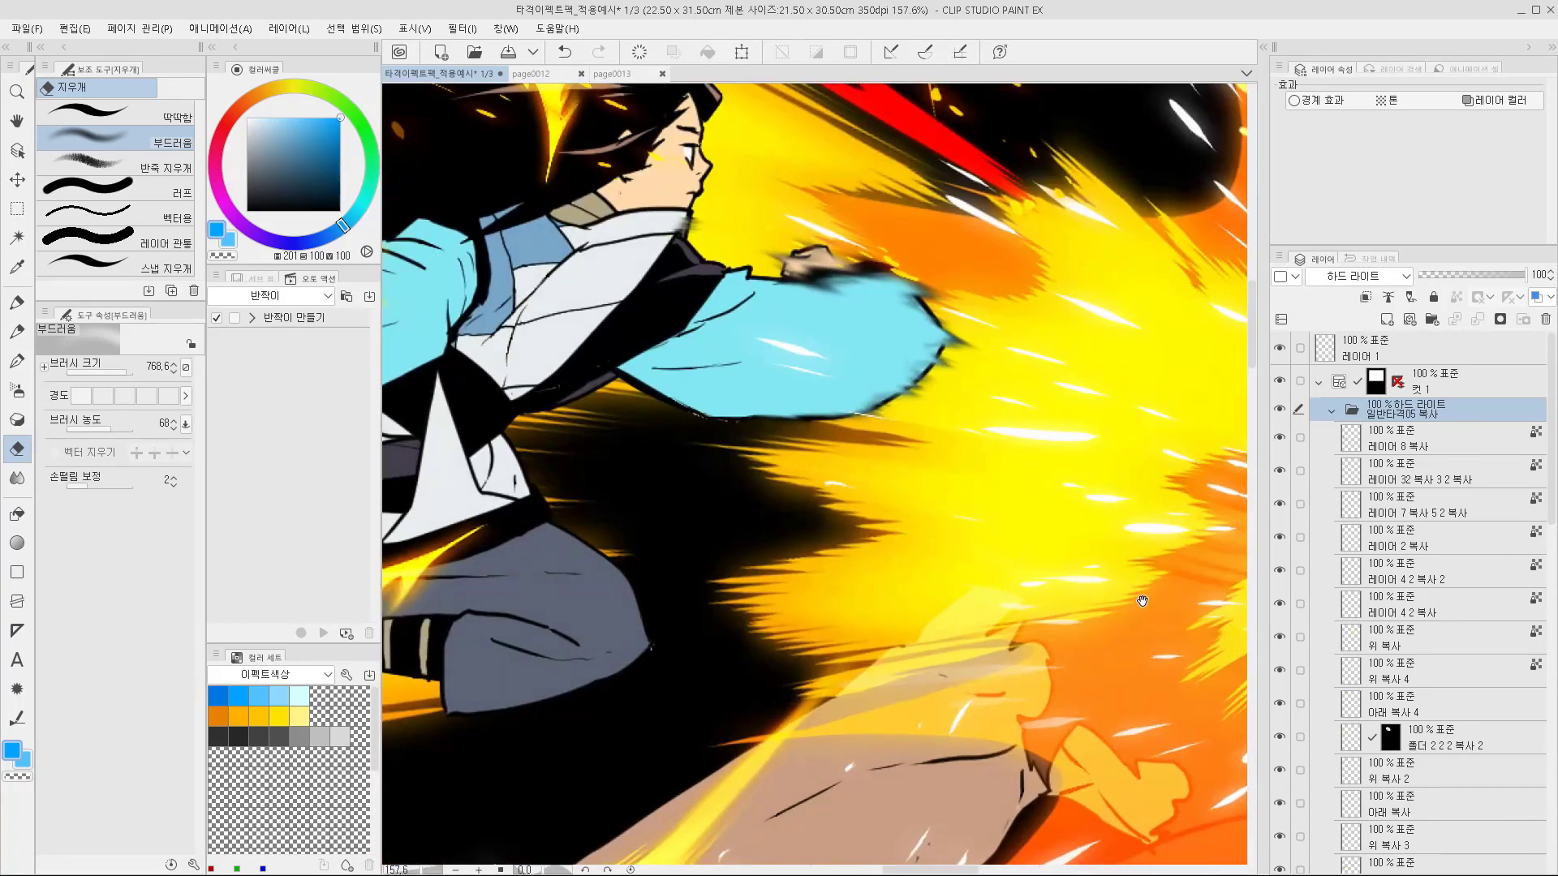
pyautogui.moveTo(1156, 567); pyautogui.dragTo(741, 611)
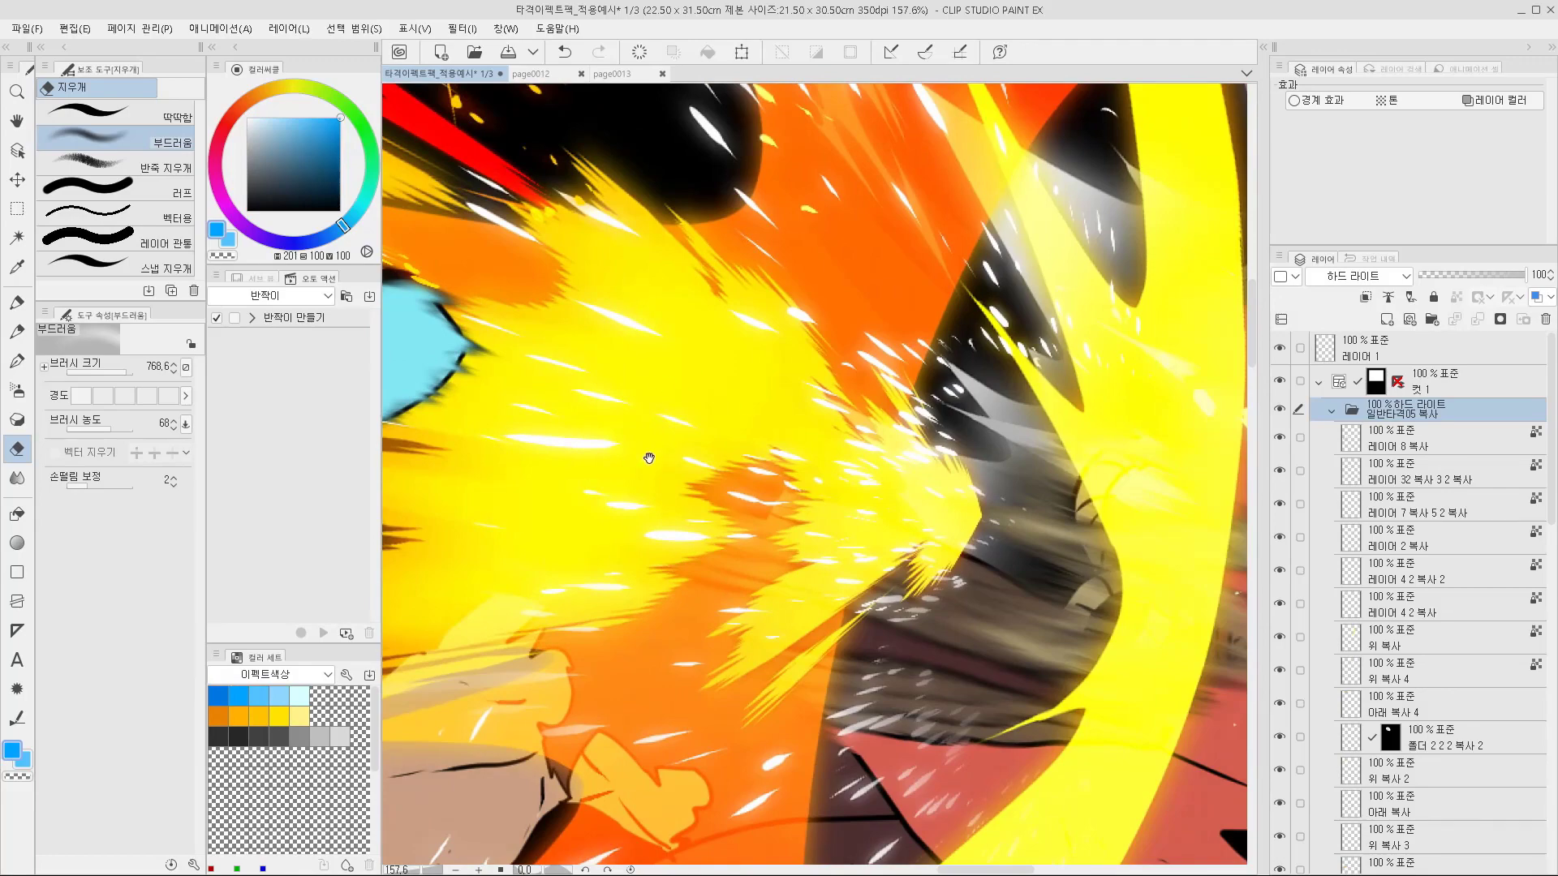
pyautogui.scroll(-3, 647, 455)
pyautogui.moveTo(719, 385); pyautogui.dragTo(811, 559)
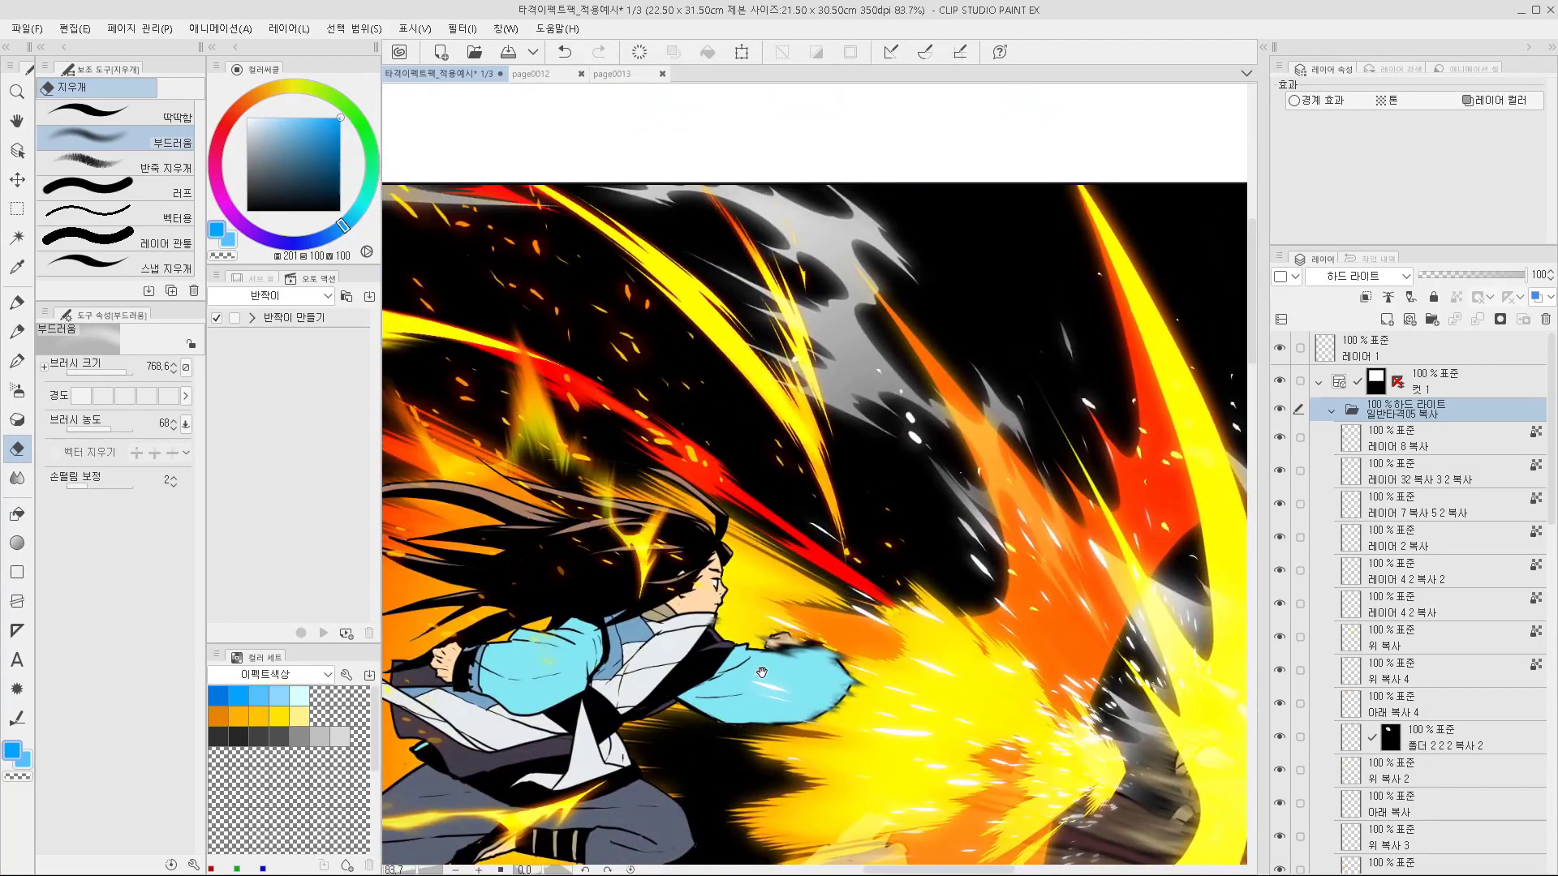
pyautogui.scroll(-2, 734, 761)
pyautogui.moveTo(734, 761); pyautogui.dragTo(785, 519)
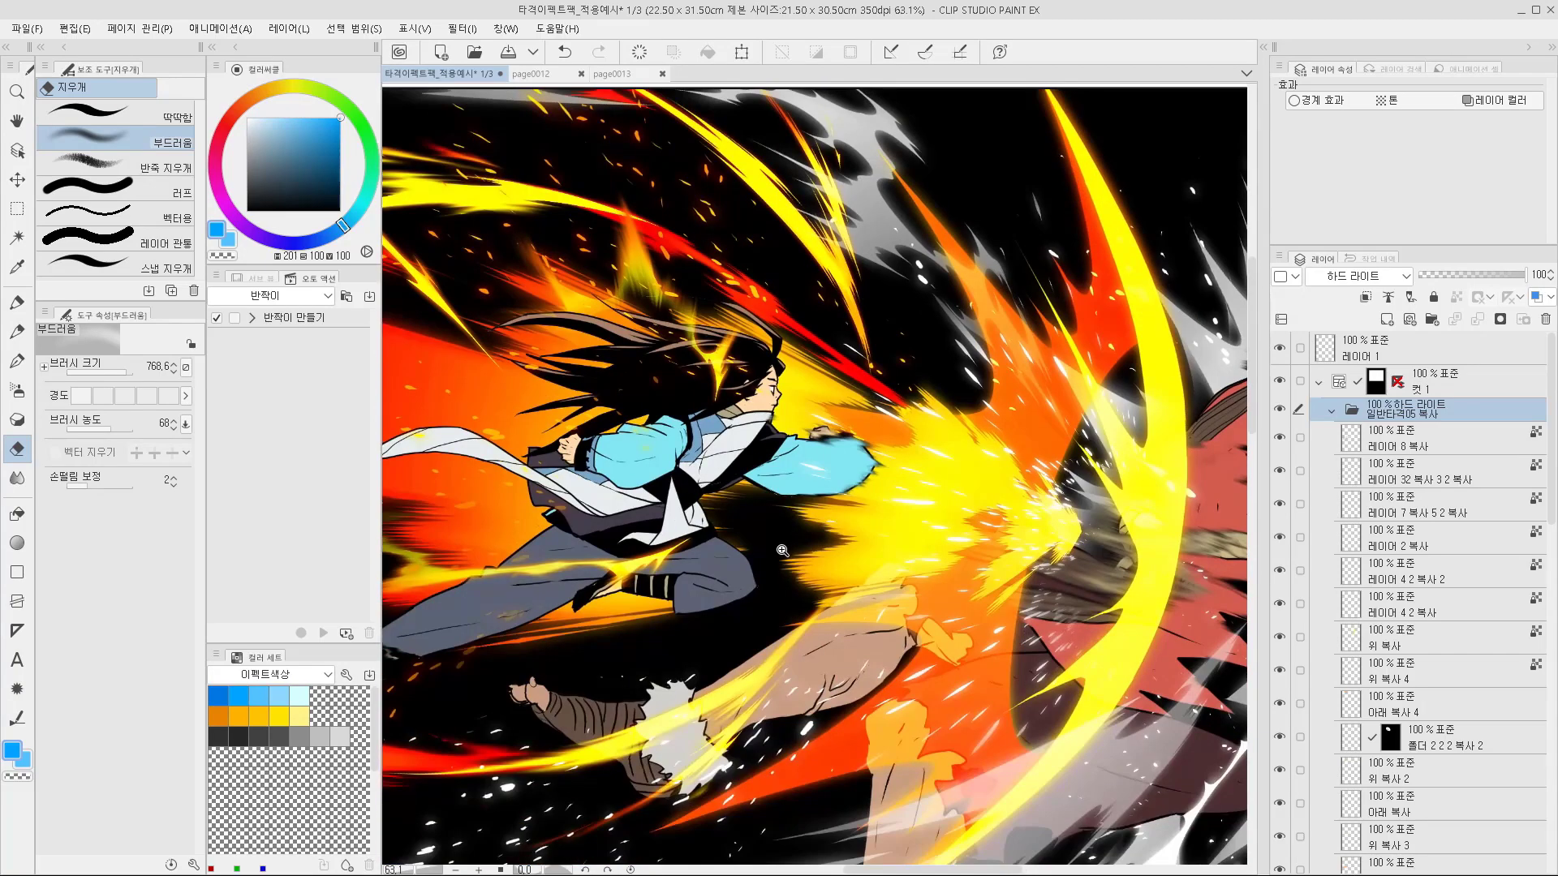
pyautogui.moveTo(791, 592); pyautogui.dragTo(767, 592)
pyautogui.moveTo(829, 679); pyautogui.dragTo(802, 546)
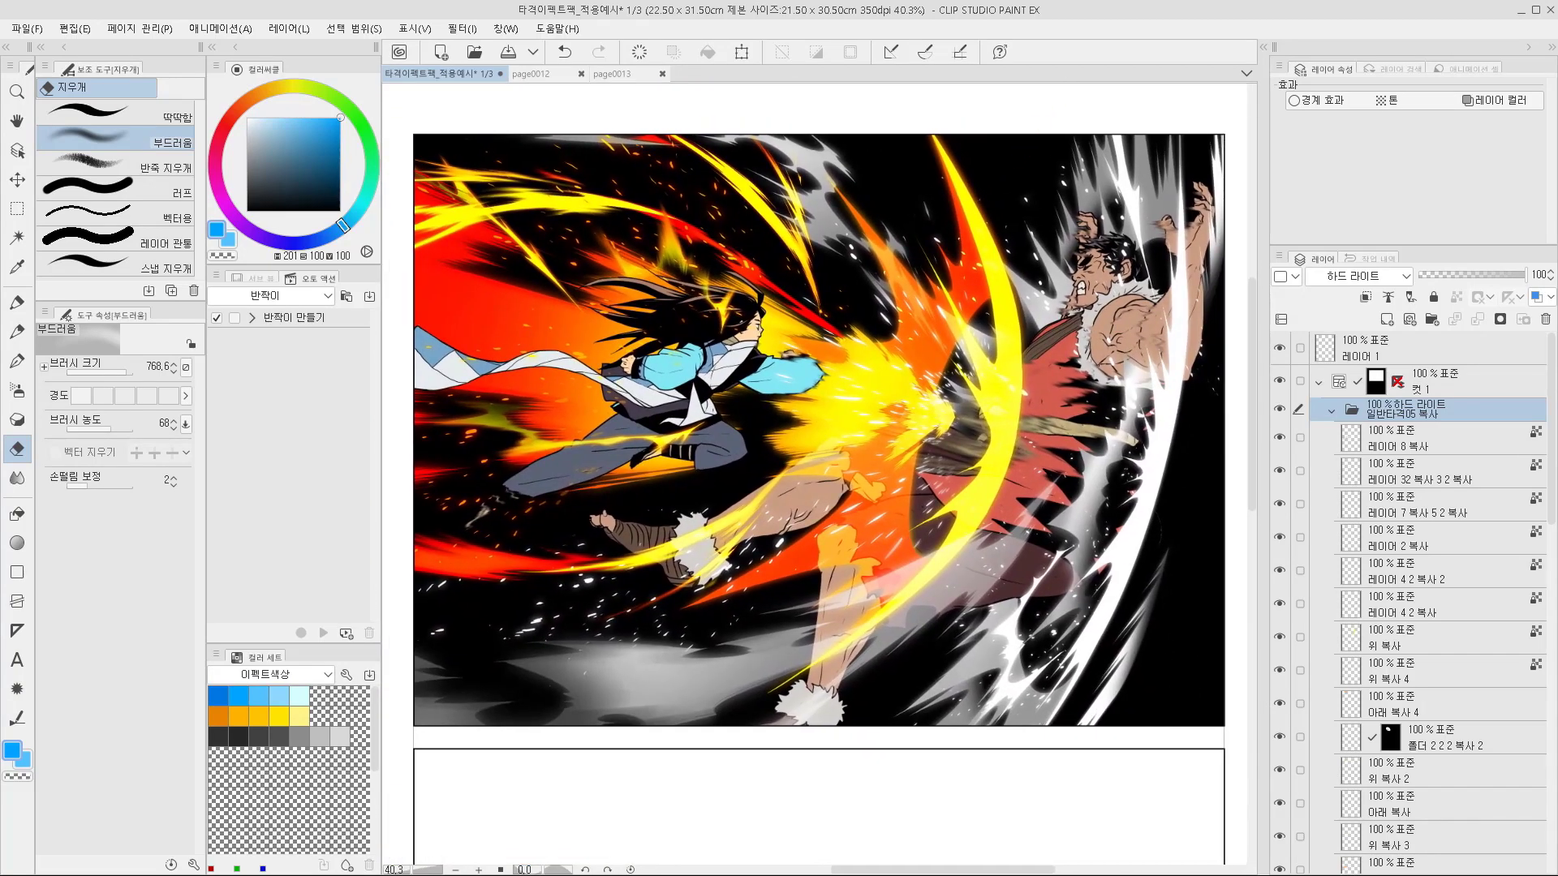